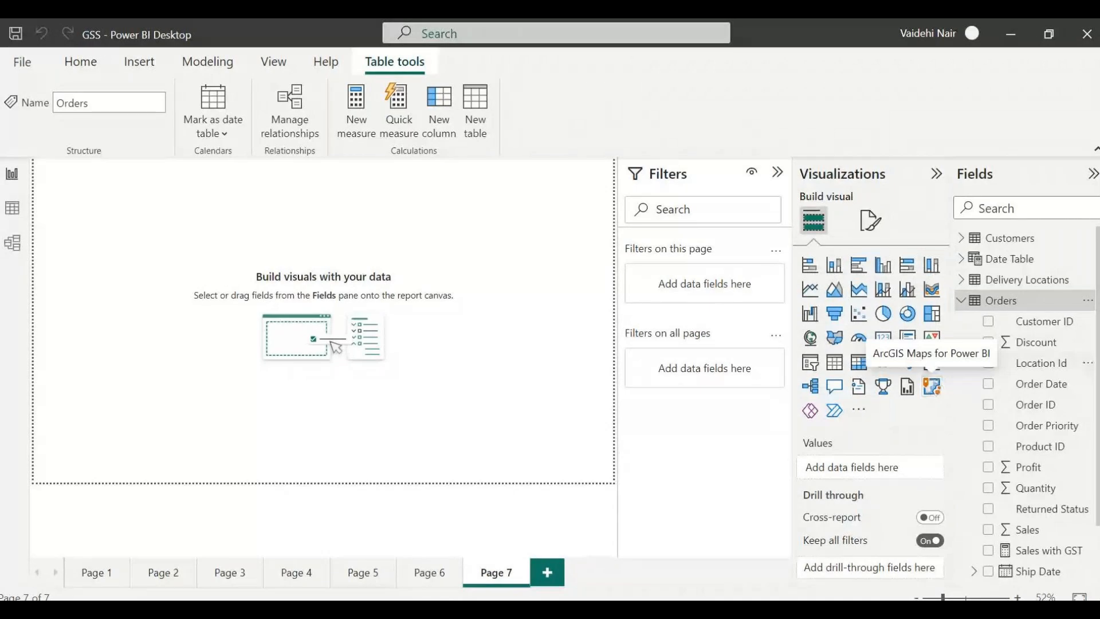
# Add a text box across the upper part of Page 7 reading "Identify number of Profitable transactions"
pyautogui.click(82, 63)
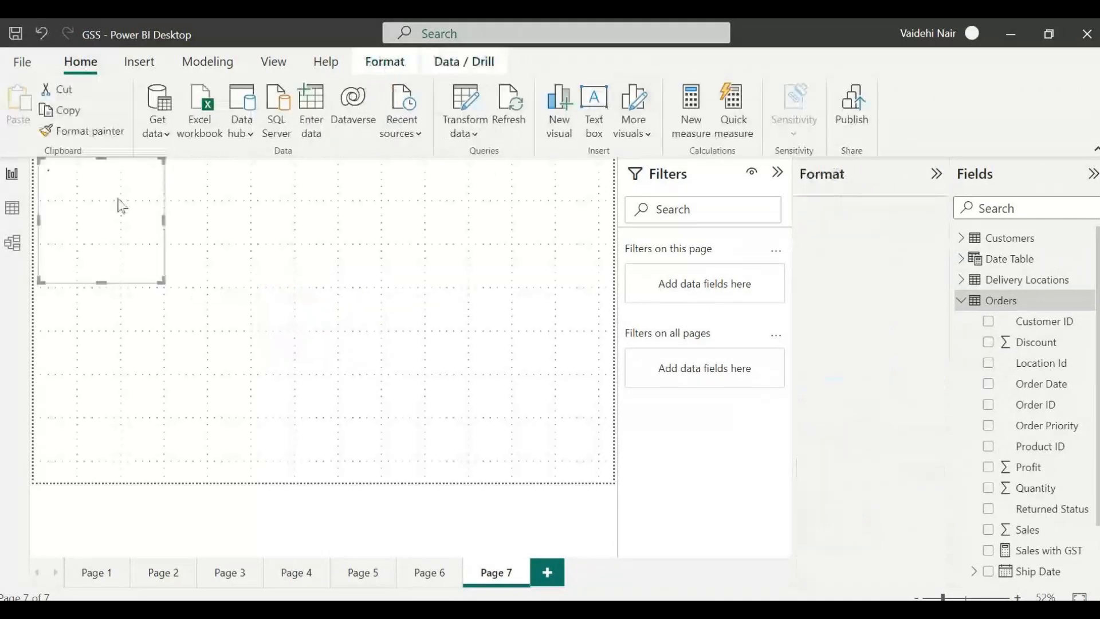
pyautogui.click(370, 292)
pyautogui.click(277, 227)
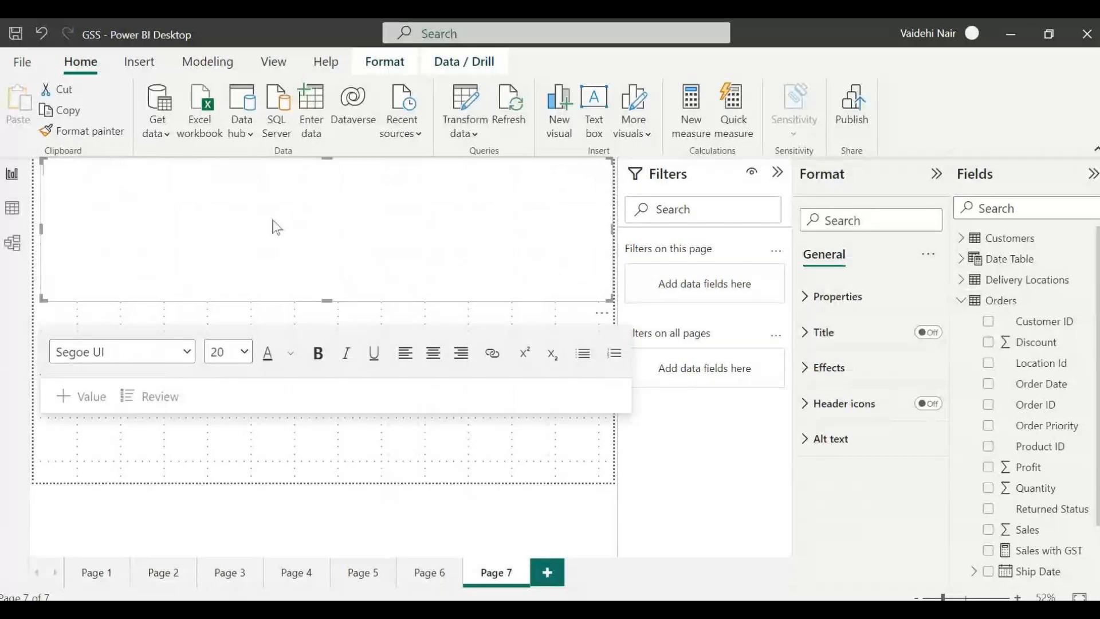
pyautogui.write('Identify number')
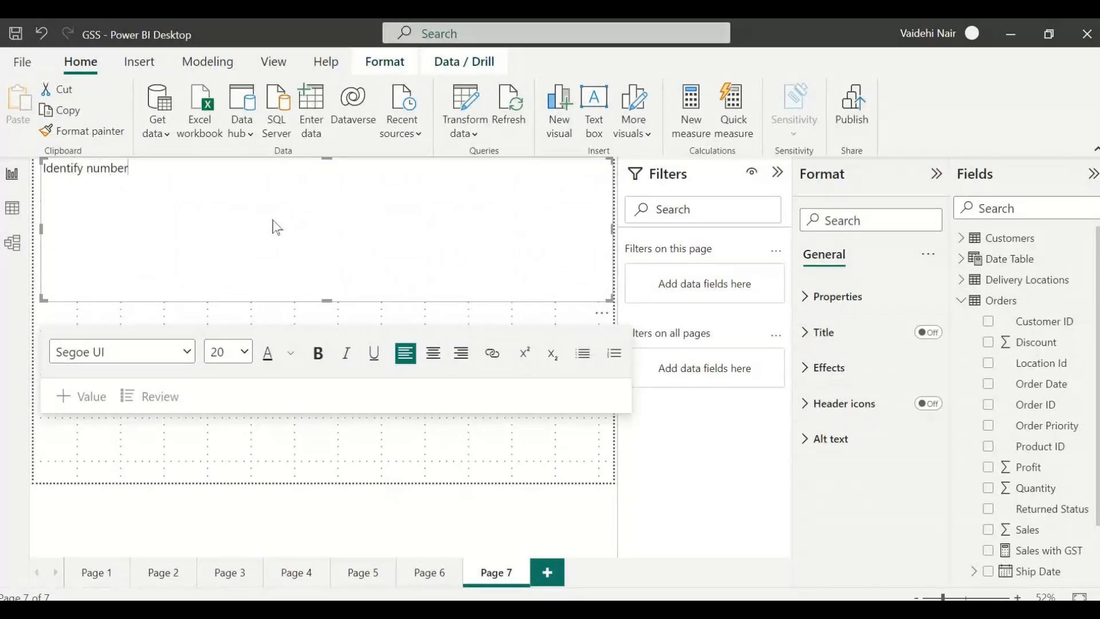
pyautogui.write(' of Profitable transactions')
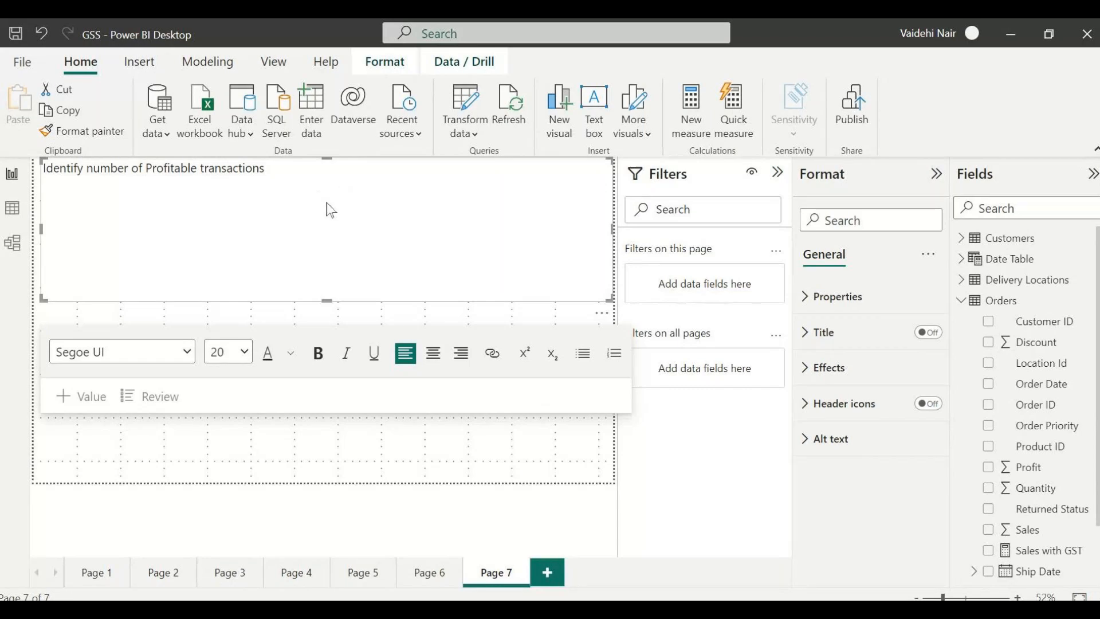
# Reduce the height of the heading text box to a narrow strip just around its single line of text
pyautogui.click(331, 313)
pyautogui.click(331, 293)
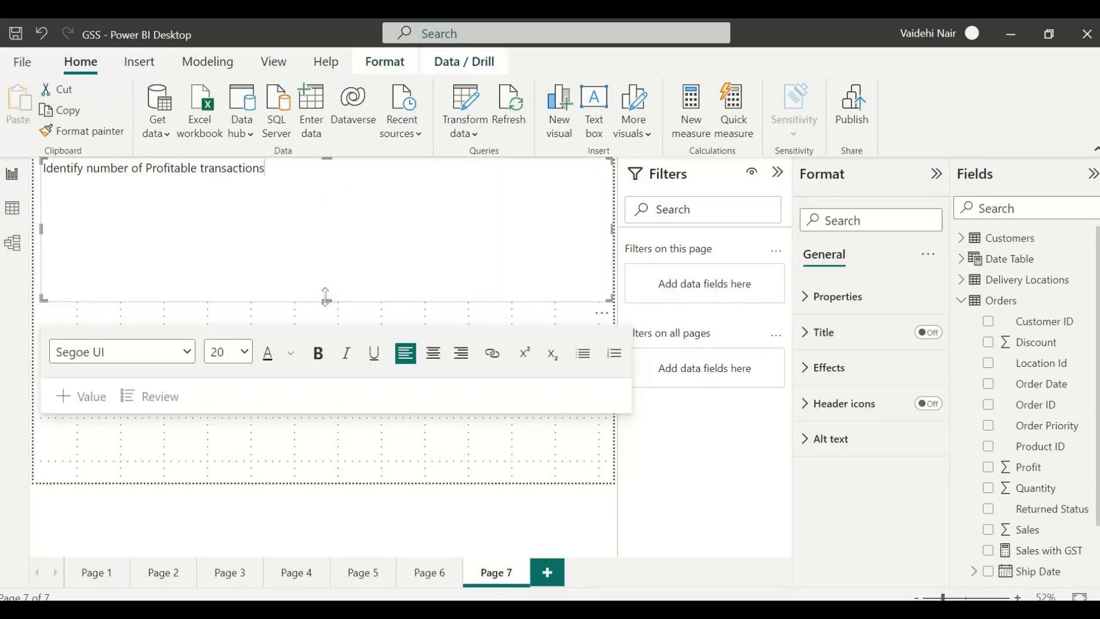
pyautogui.moveTo(326, 296); pyautogui.dragTo(335, 204)
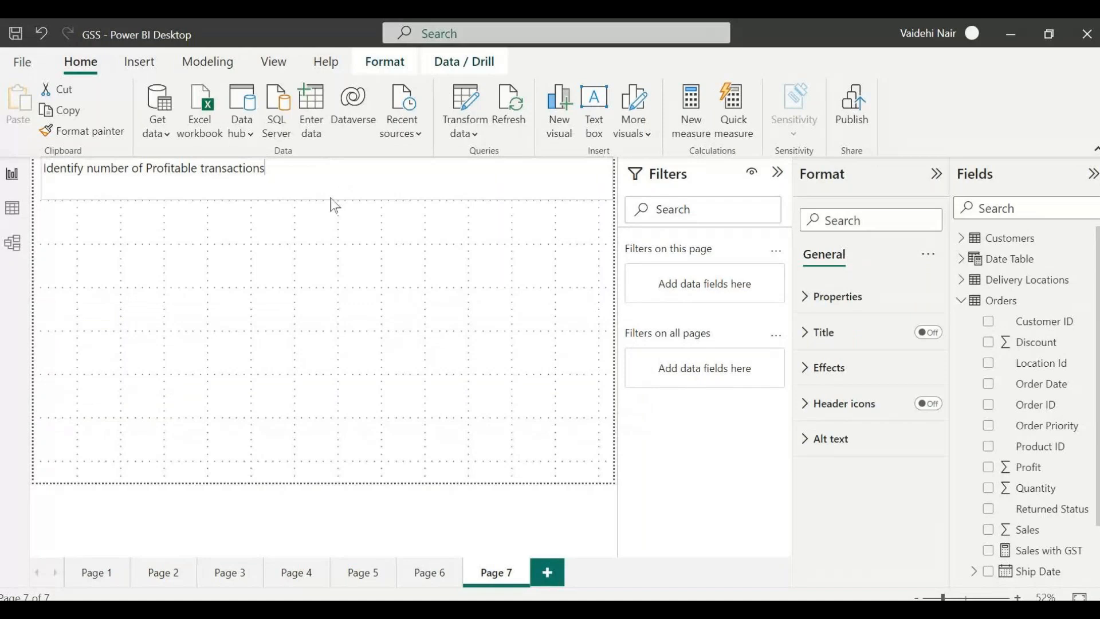
pyautogui.click(316, 420)
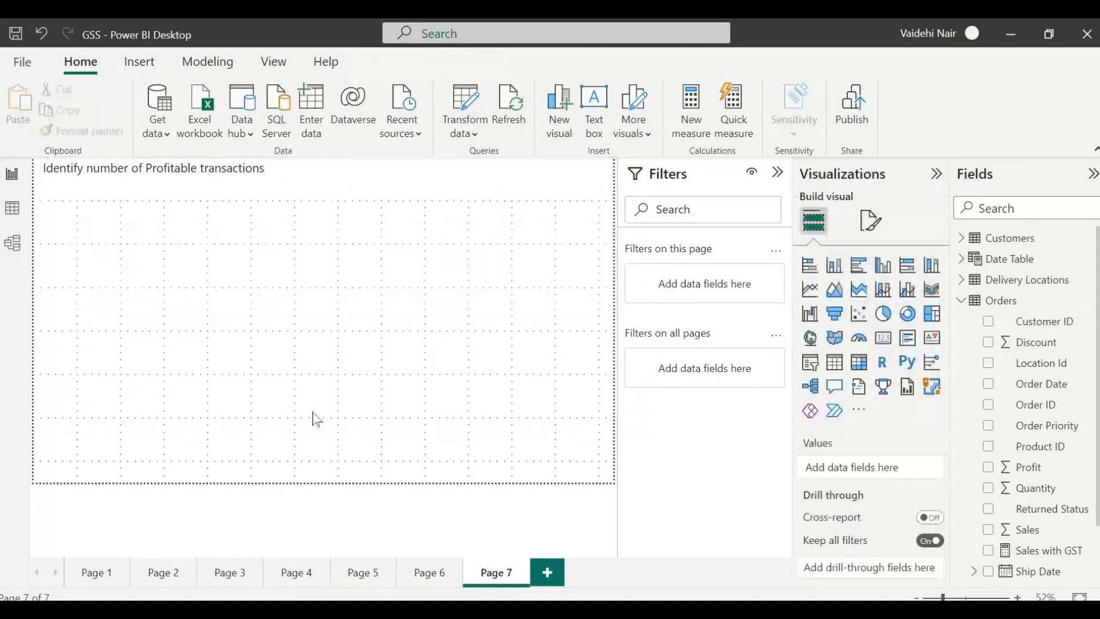
pyautogui.click(353, 187)
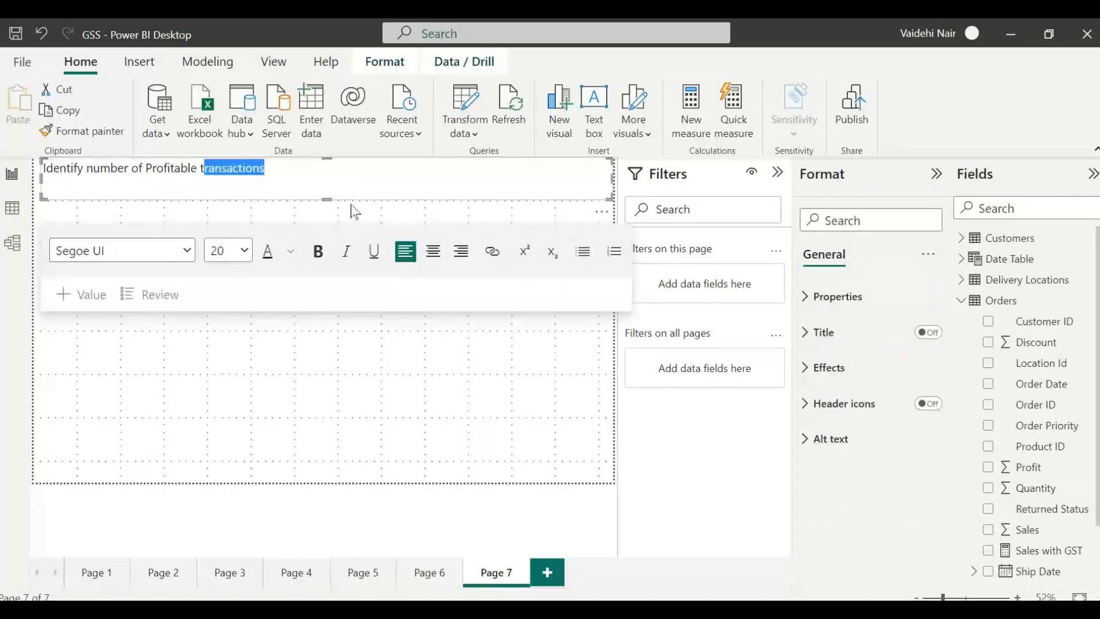
pyautogui.click(221, 394)
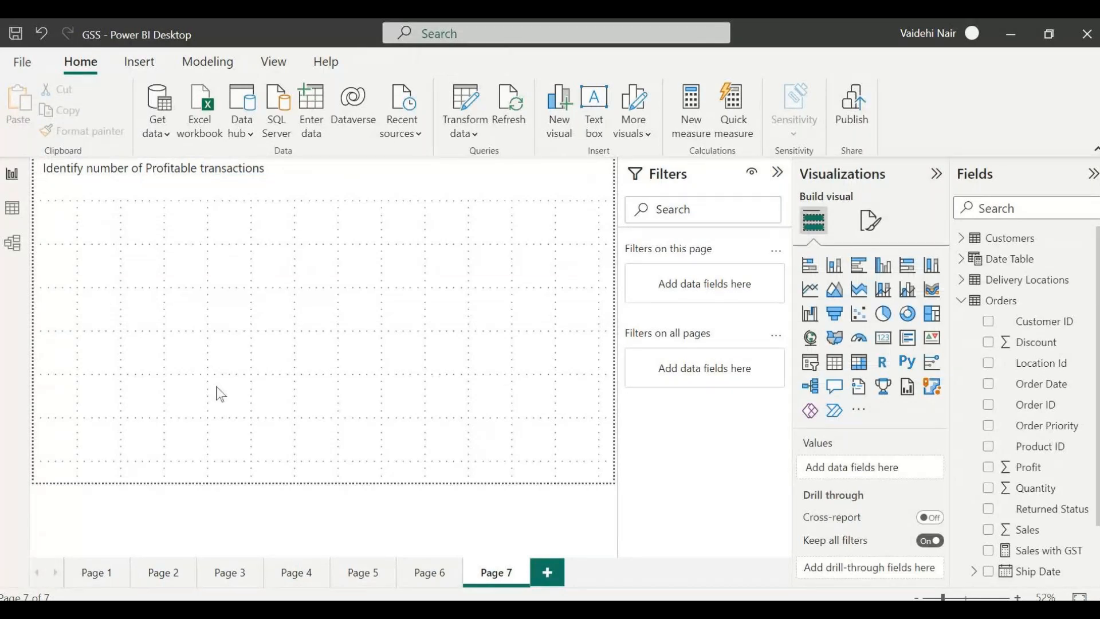
pyautogui.click(303, 196)
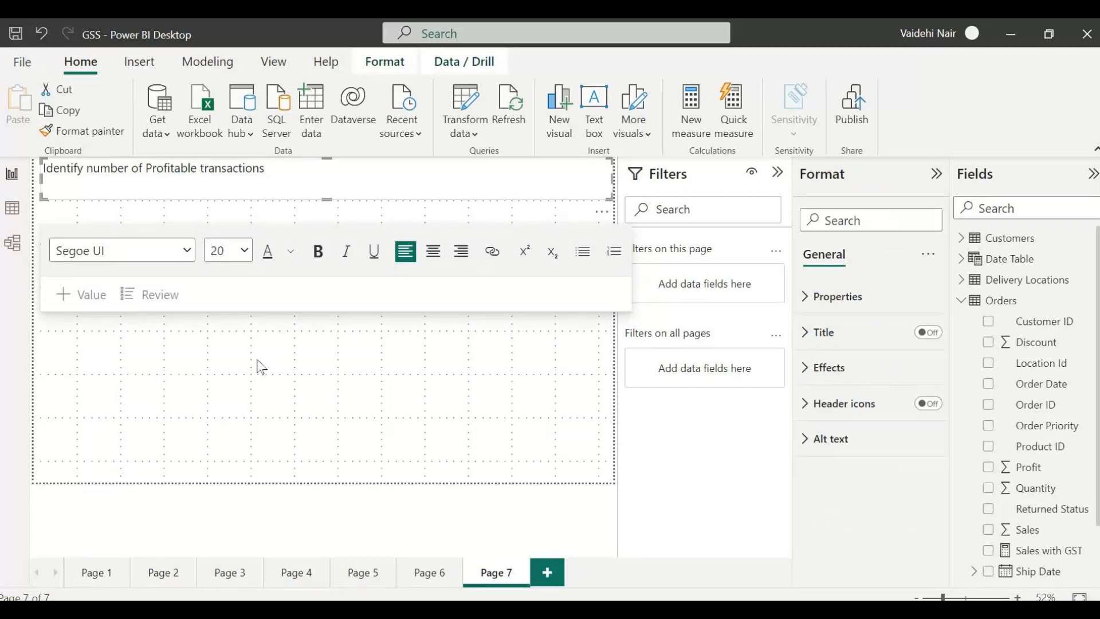
pyautogui.click(260, 366)
# Examine the fields of the Orders table, in particular the Profit field needed to classify transactions
pyautogui.click(997, 302)
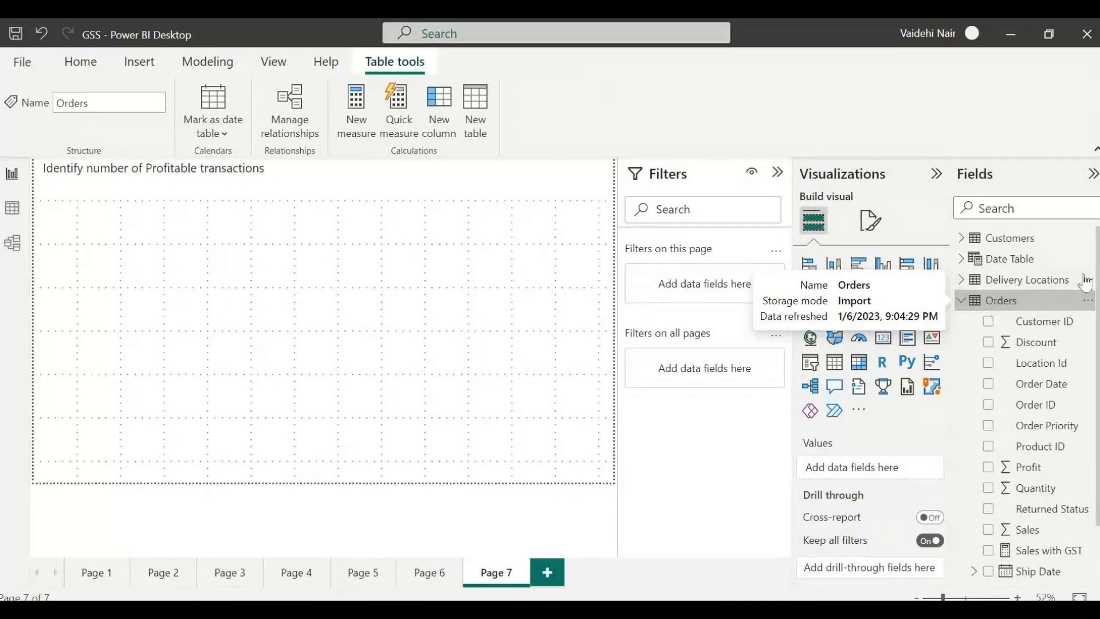
pyautogui.click(456, 220)
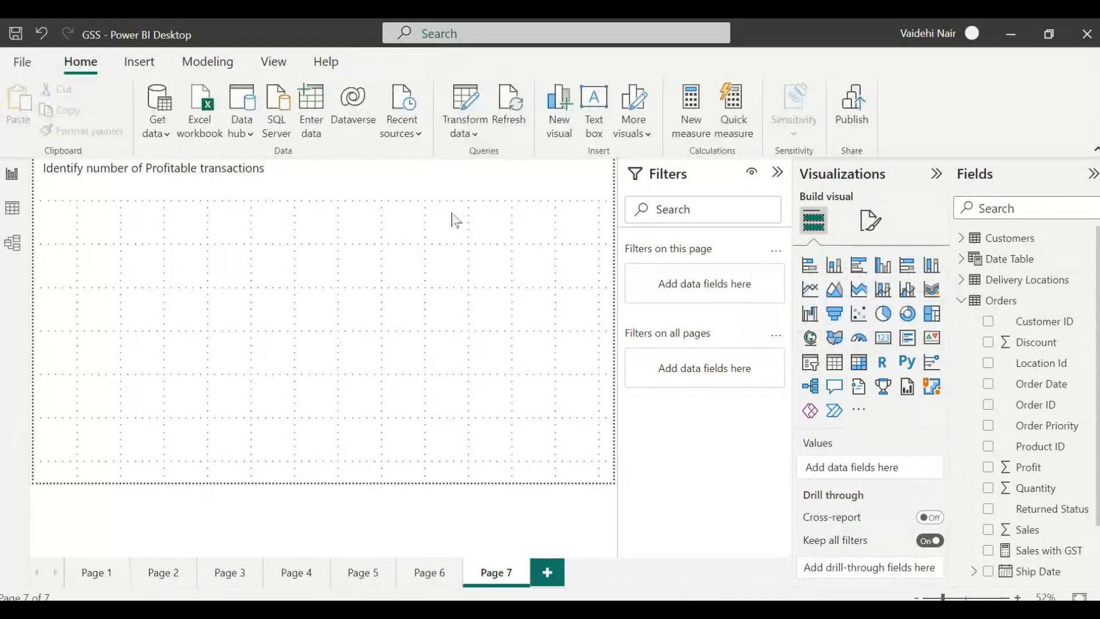
pyautogui.click(1009, 304)
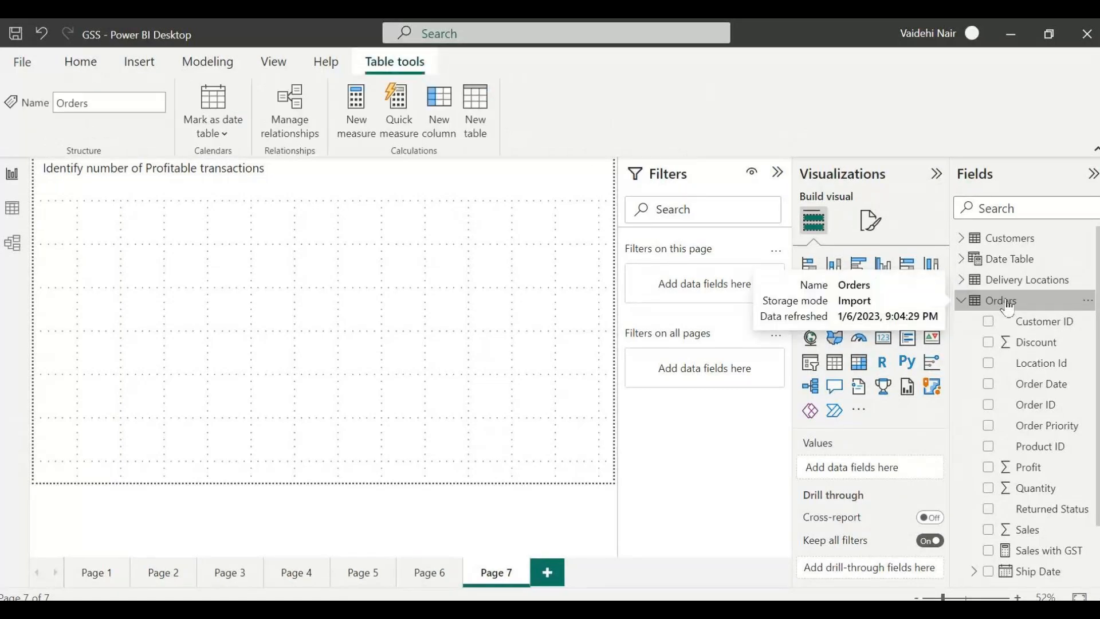
pyautogui.scroll(-2, 1027, 519)
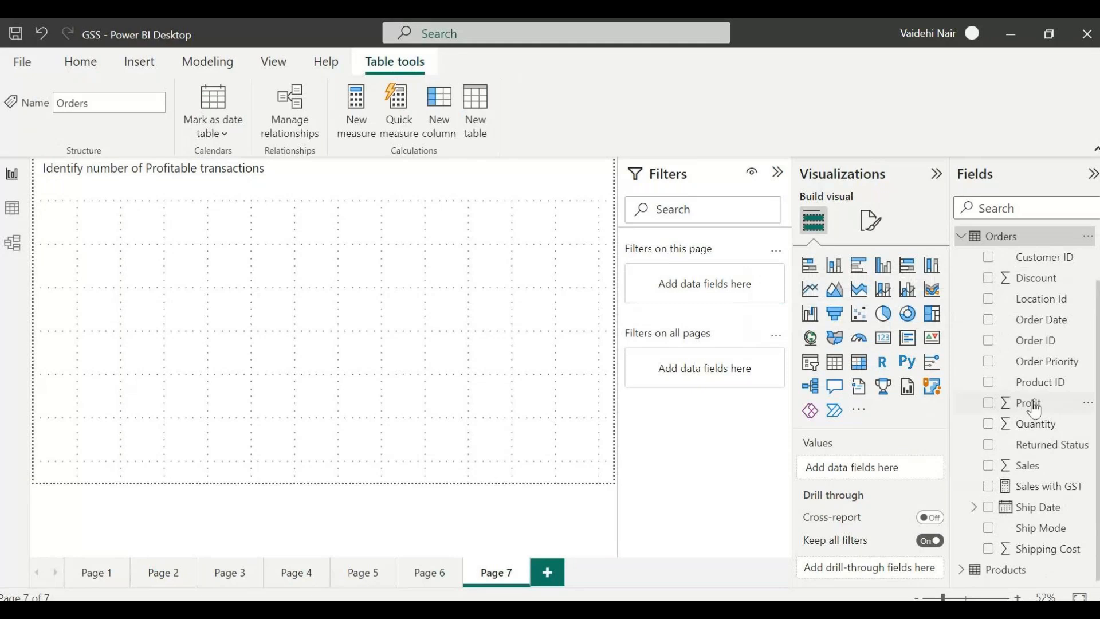
pyautogui.moveTo(1036, 410); pyautogui.dragTo(1036, 414)
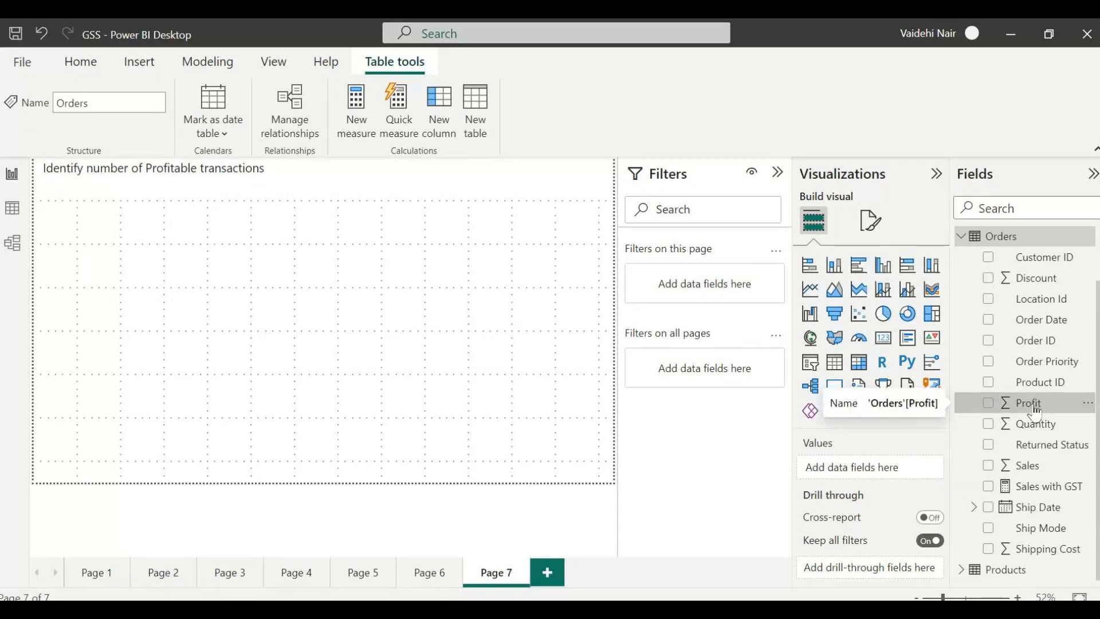
pyautogui.click(1018, 239)
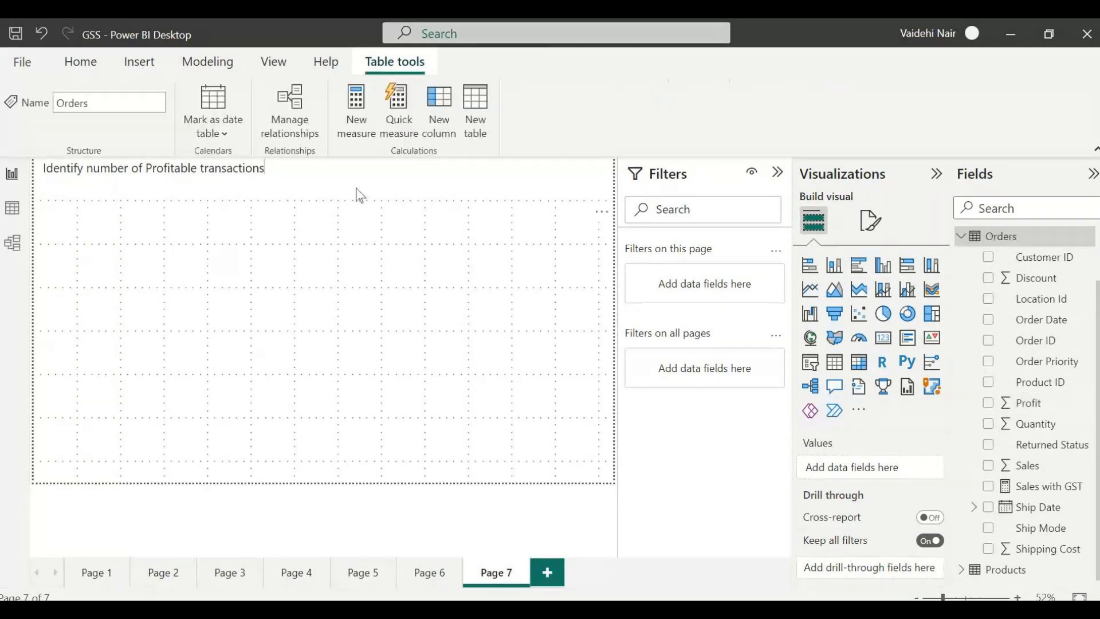
pyautogui.click(360, 195)
pyautogui.click(403, 415)
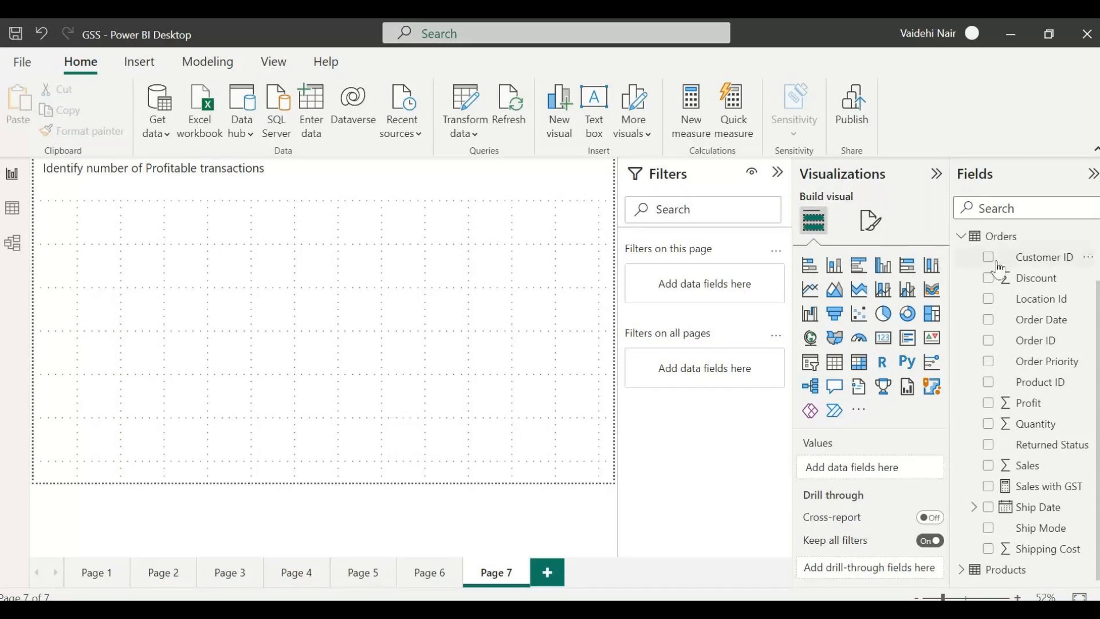
pyautogui.scroll(1, 1047, 274)
pyautogui.scroll(1, 1047, 274)
pyautogui.click(1013, 293)
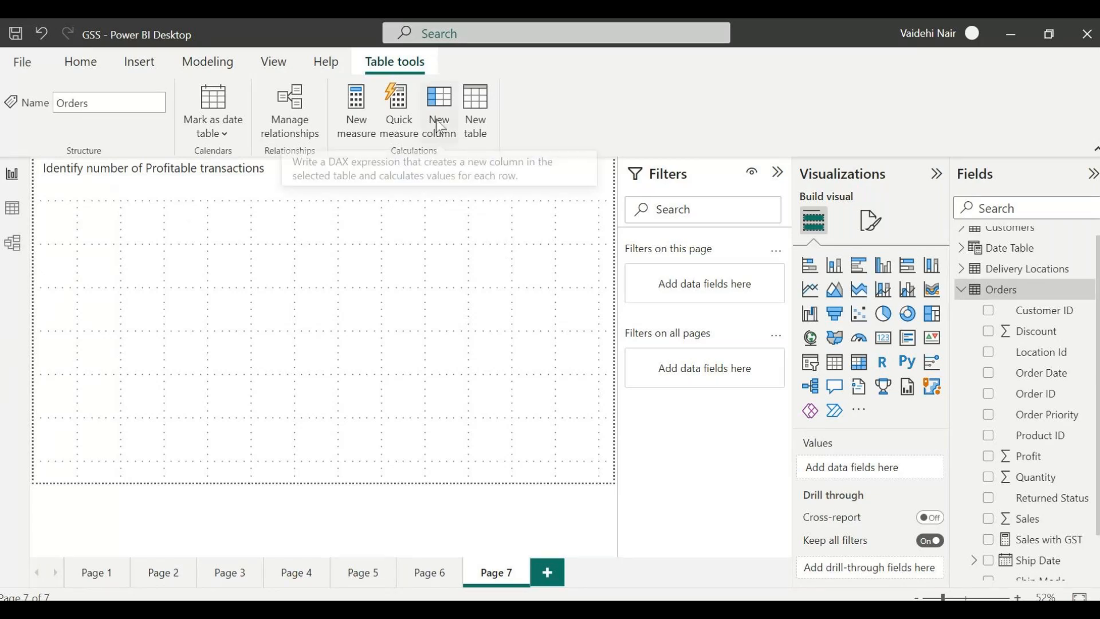
pyautogui.scroll(-1, 1026, 449)
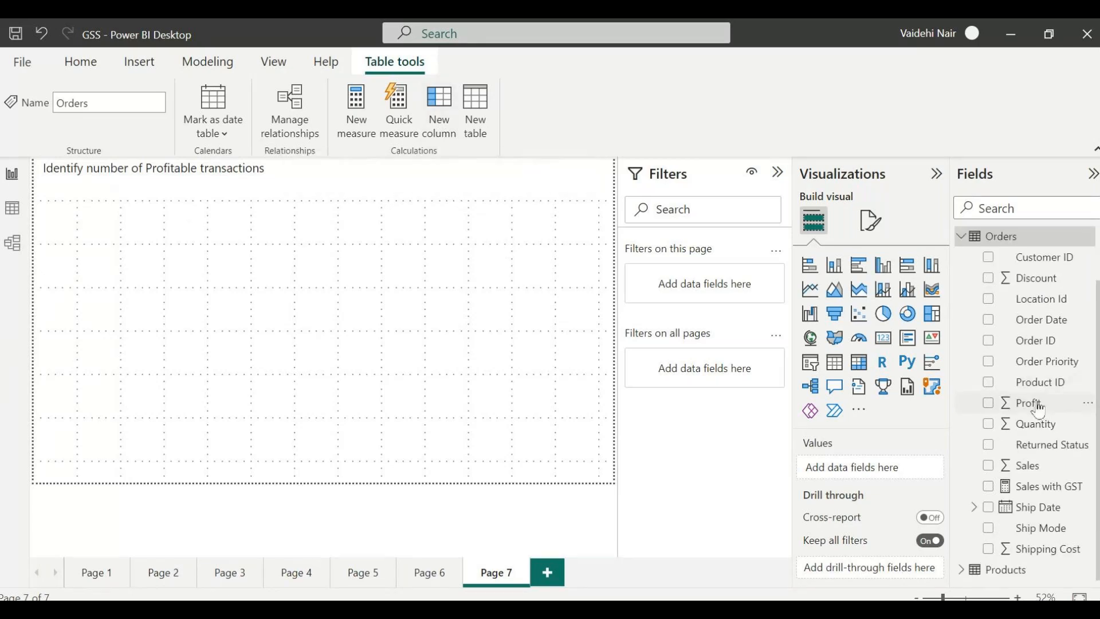
pyautogui.click(1040, 410)
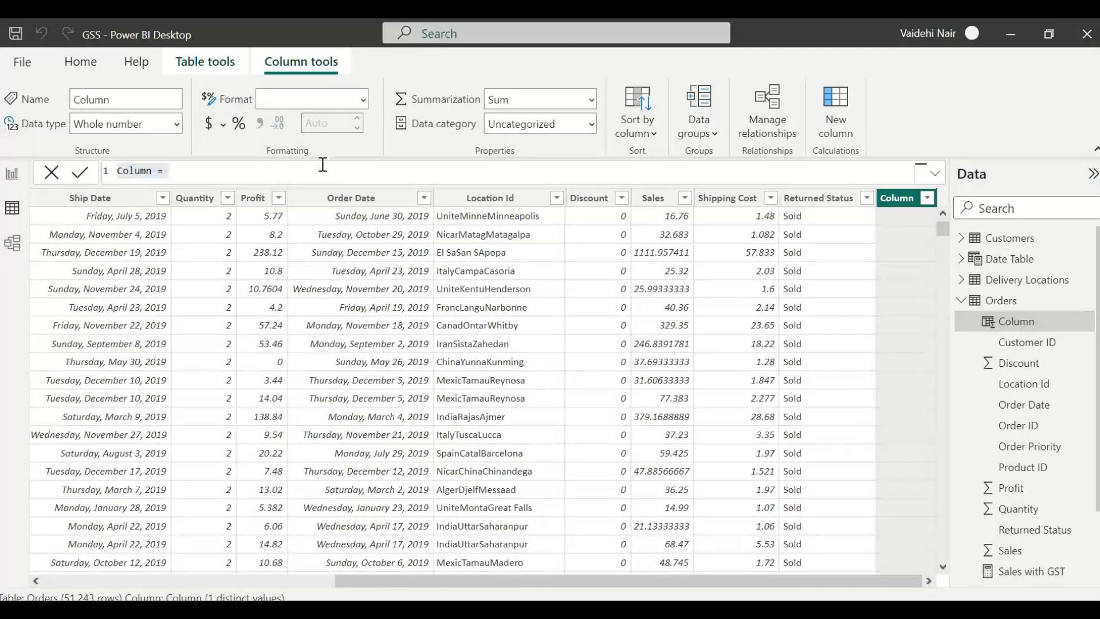
# Name the new calculated column in the Orders table Profit/Loss
pyautogui.moveTo(323, 165); pyautogui.dragTo(35, 178)
pyautogui.write('P')
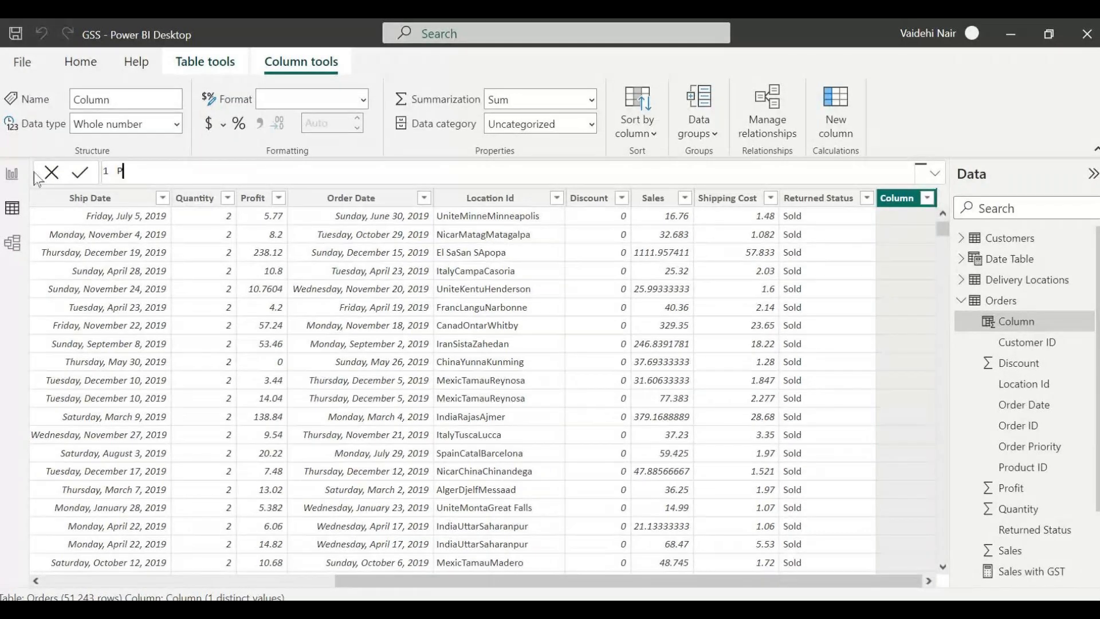
pyautogui.write('rofit/L')
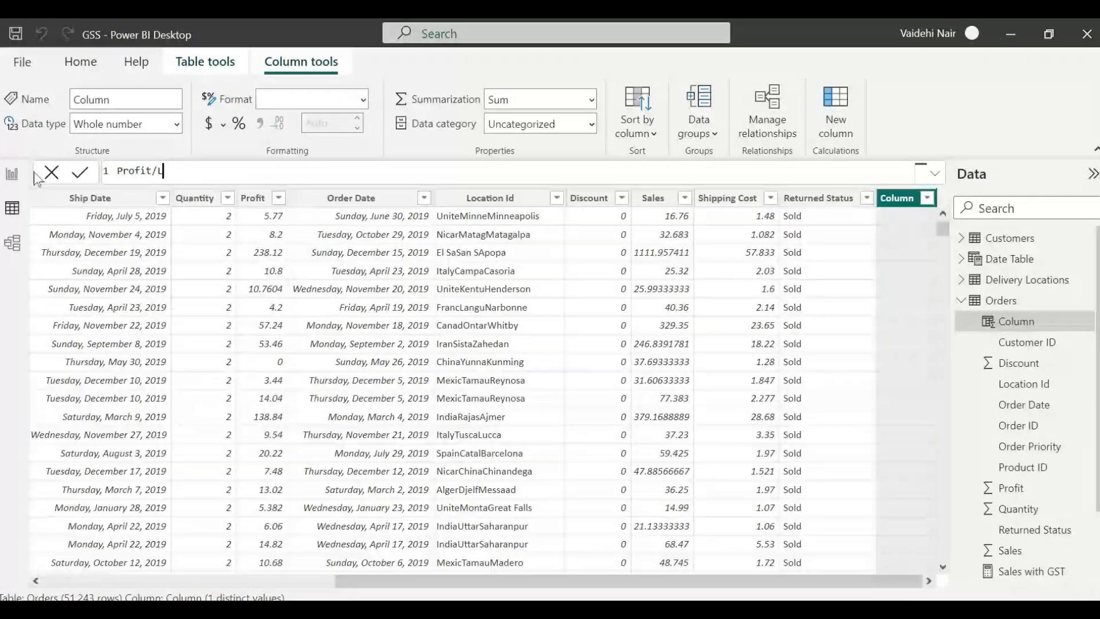
pyautogui.write('oss')
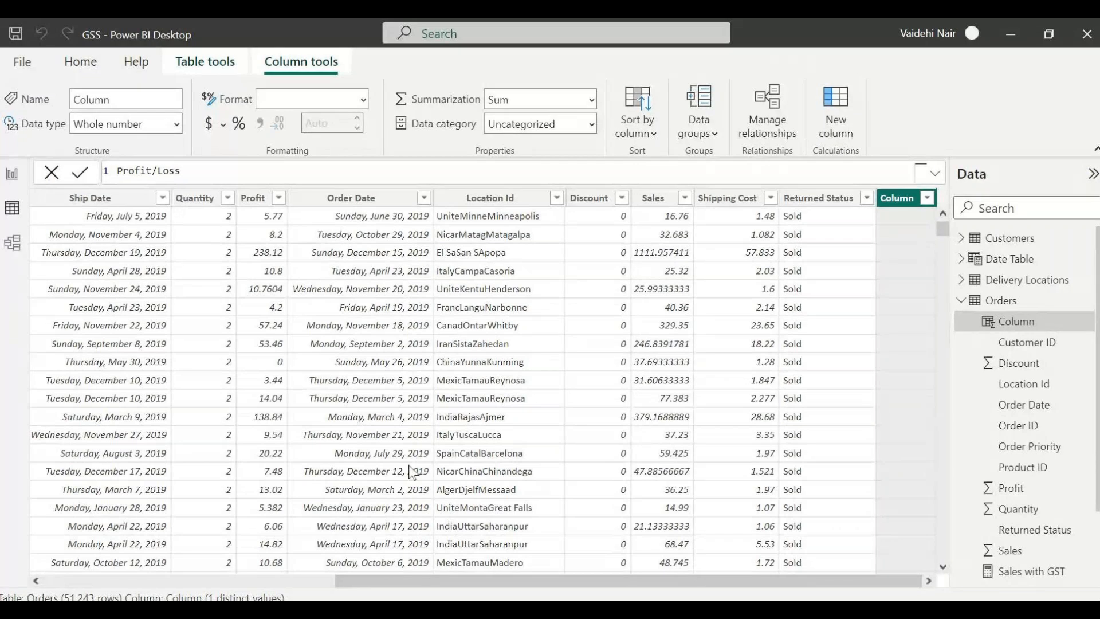
# Define the Profit/Loss column with the formula IF(Orders[Profit] > 0, "Profit", "Loss") and commit it
pyautogui.click(368, 173)
pyautogui.write('= IF(')
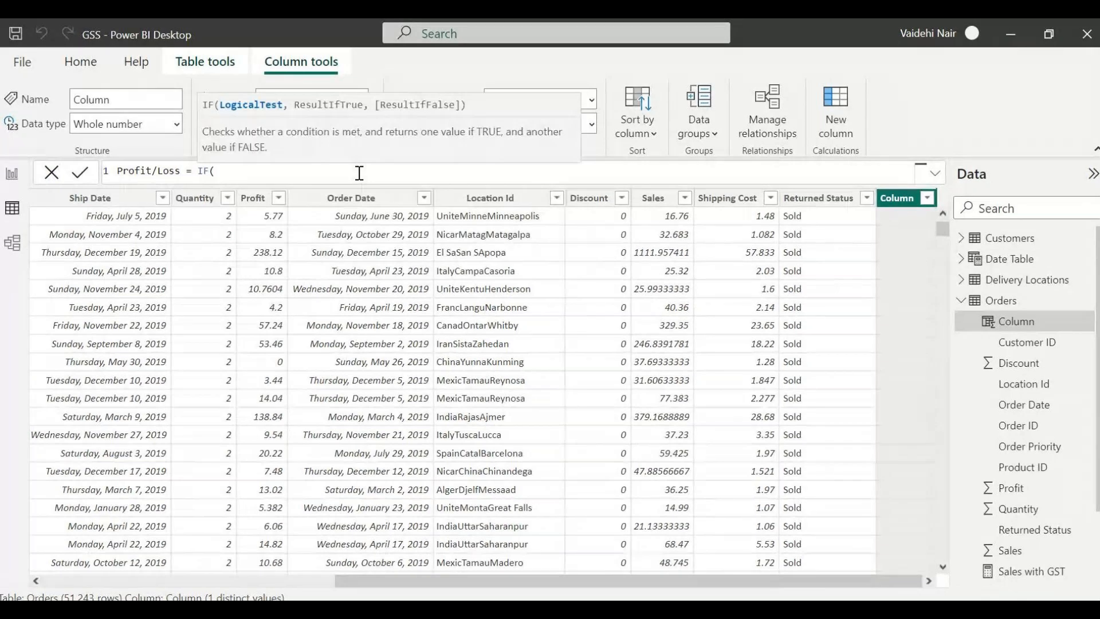
pyautogui.write('Orders[P')
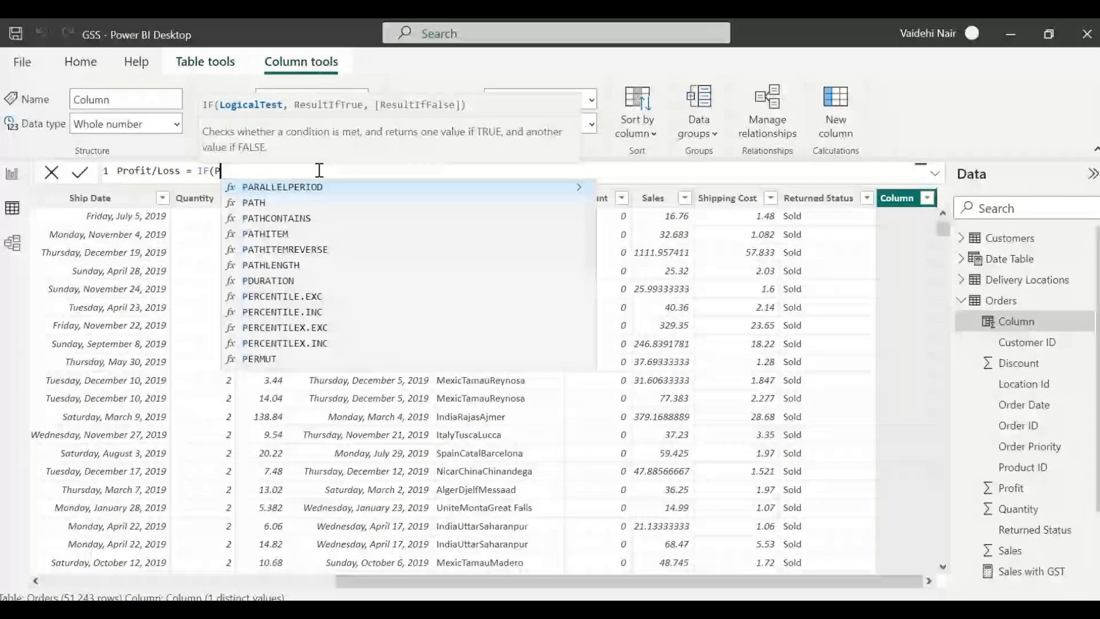
pyautogui.write('ro')
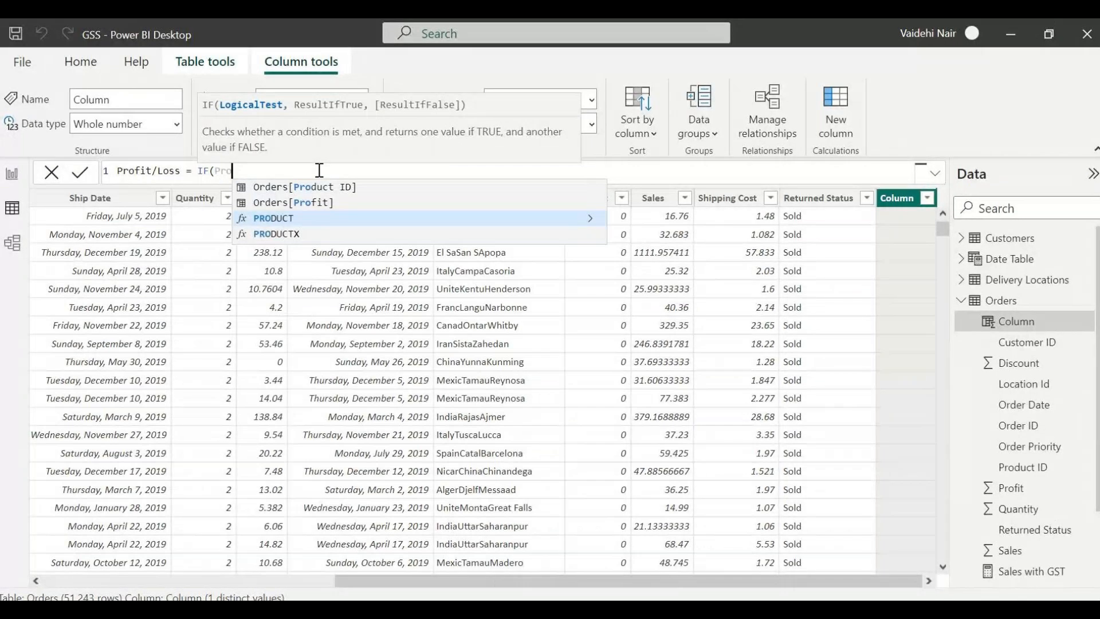
pyautogui.write('f')
pyautogui.press('Tab')
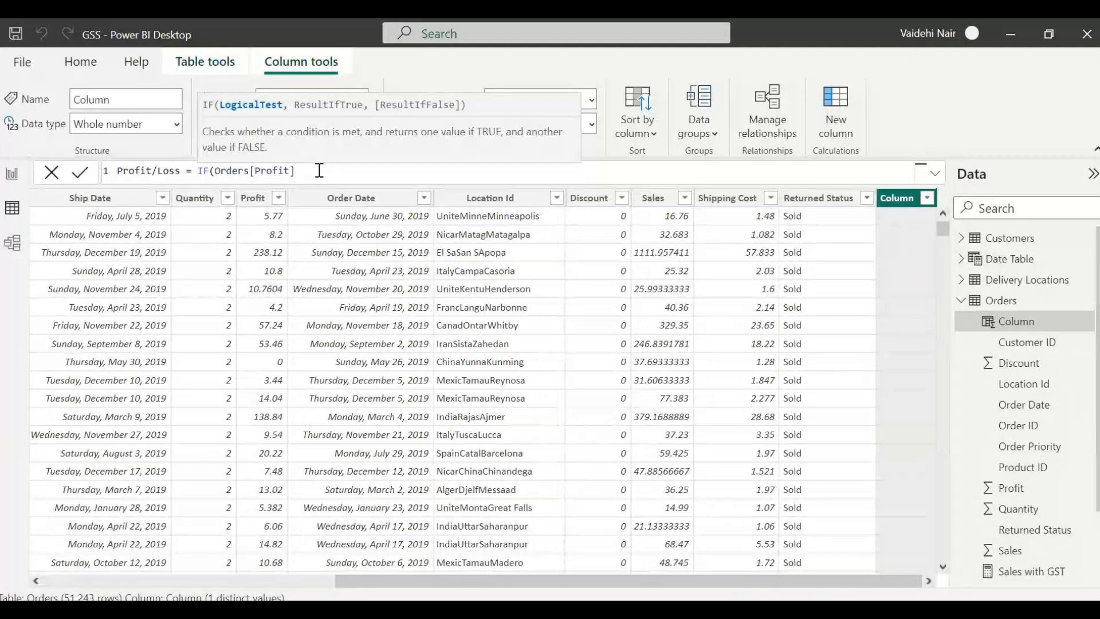
pyautogui.write('>')
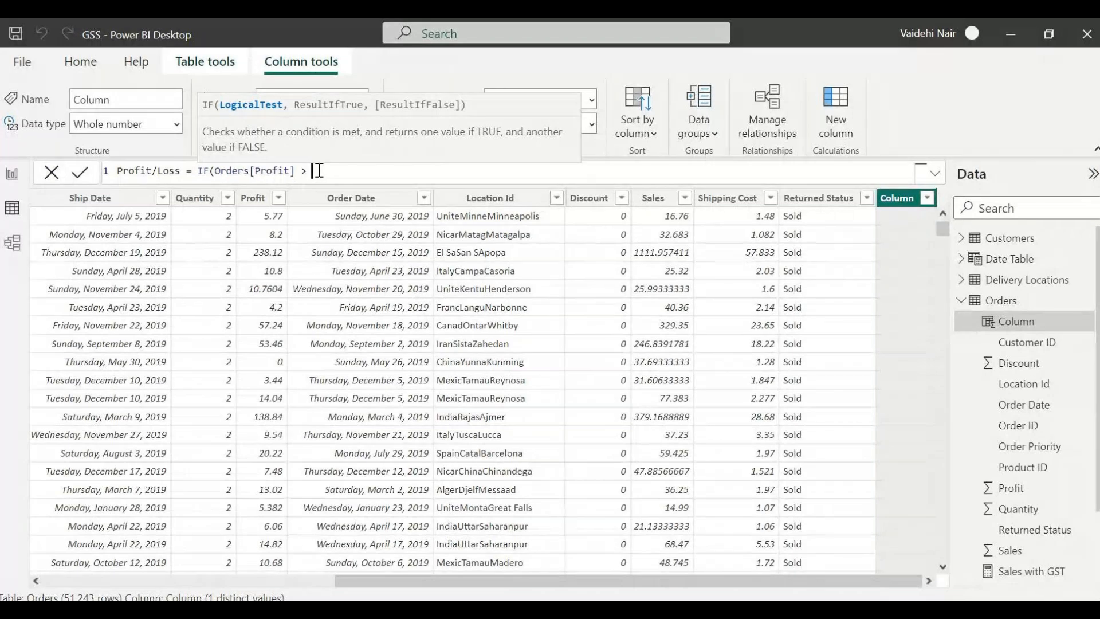
pyautogui.write(' 0, "Profit", "')
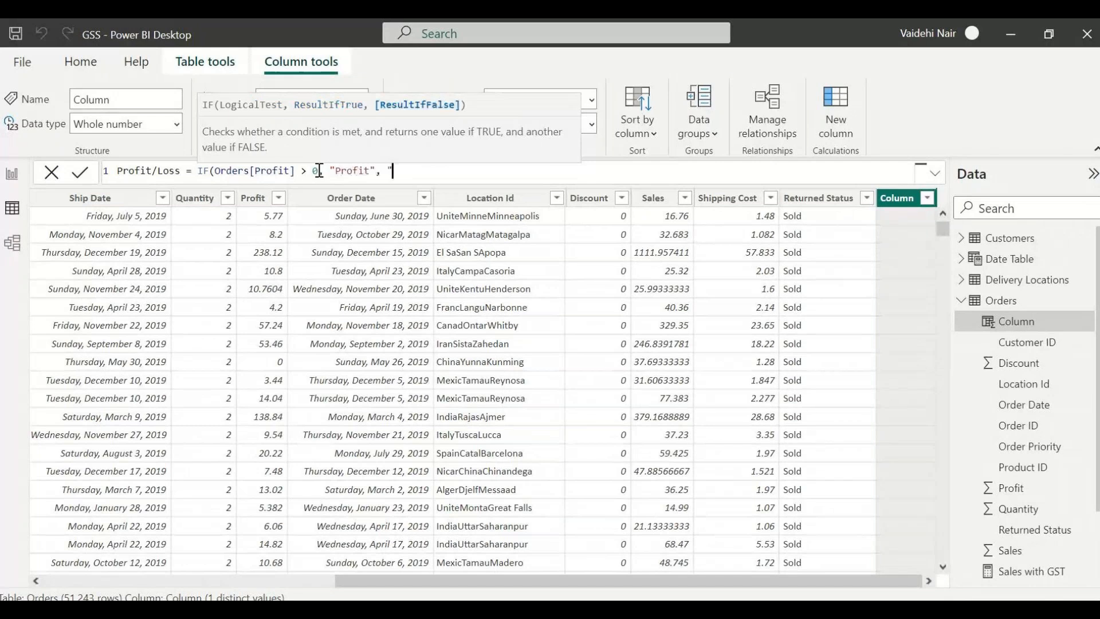
pyautogui.write('Loss')
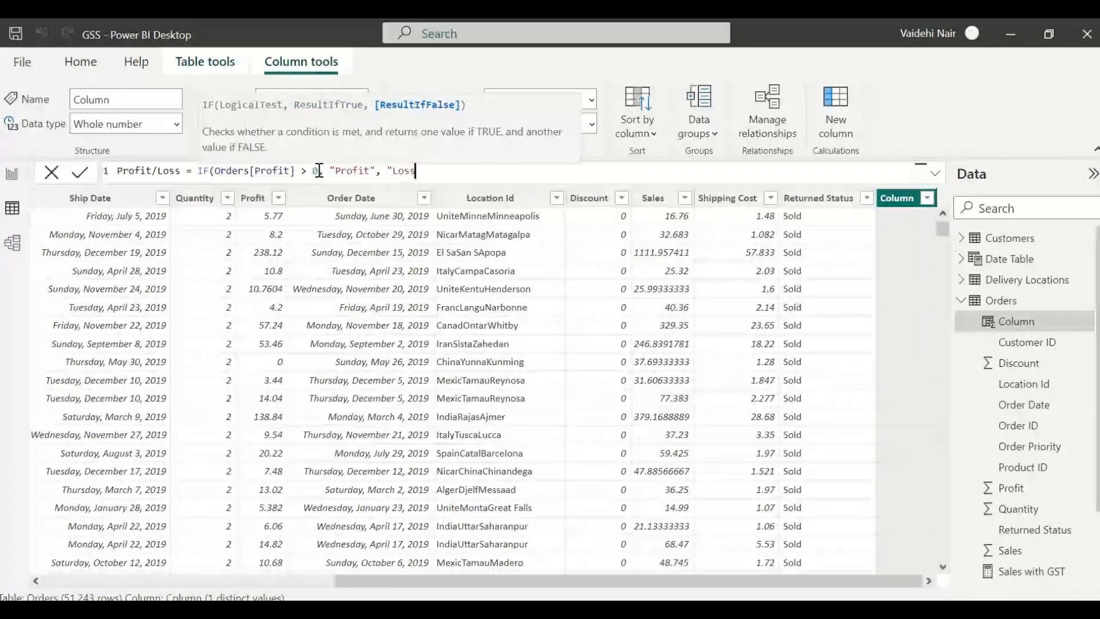
pyautogui.write('")')
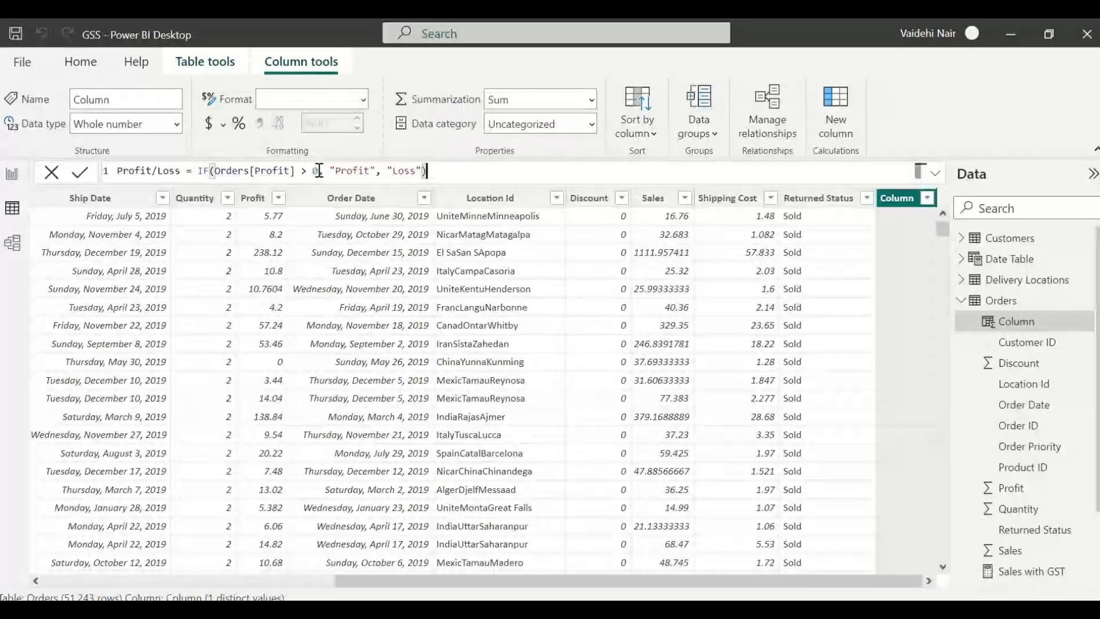
pyautogui.click(81, 174)
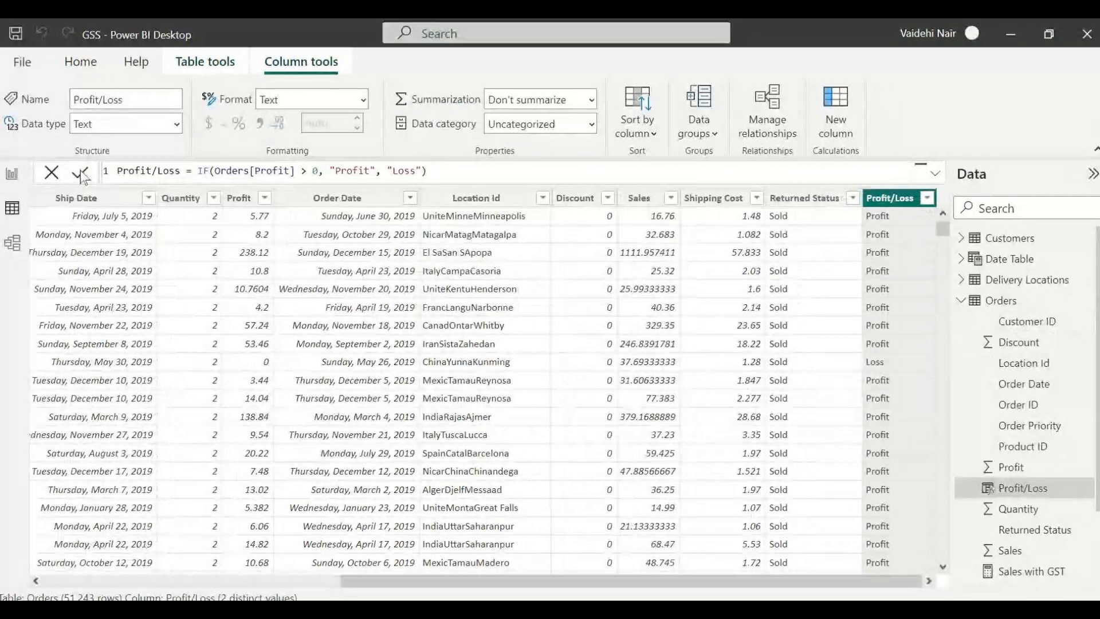
# Return to the report page and place an empty table visual across the page width below the heading
pyautogui.click(12, 174)
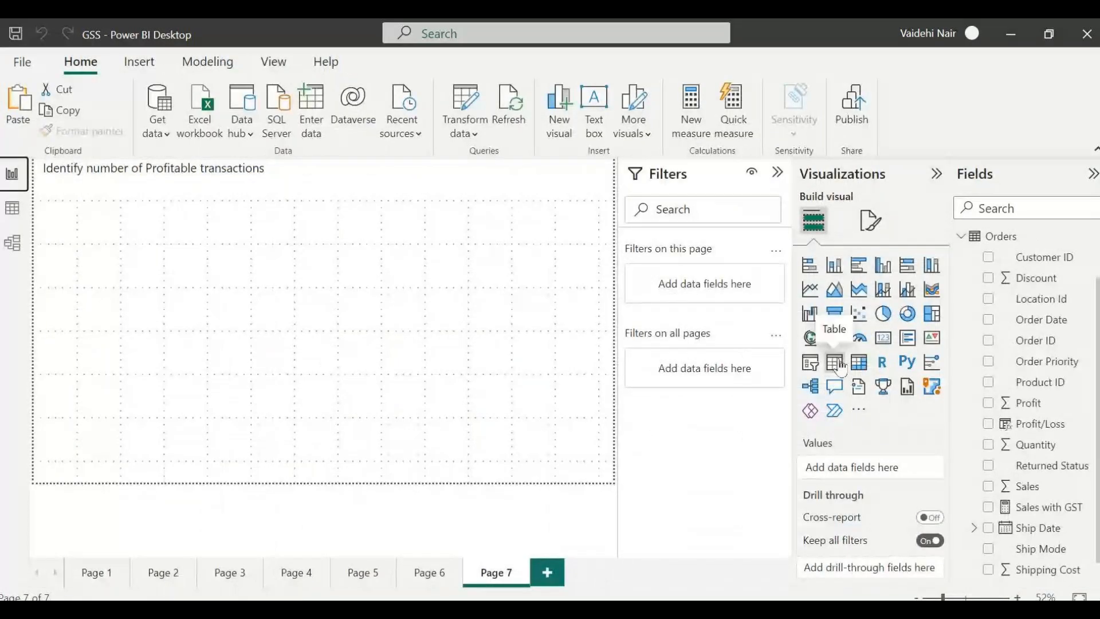
pyautogui.click(835, 362)
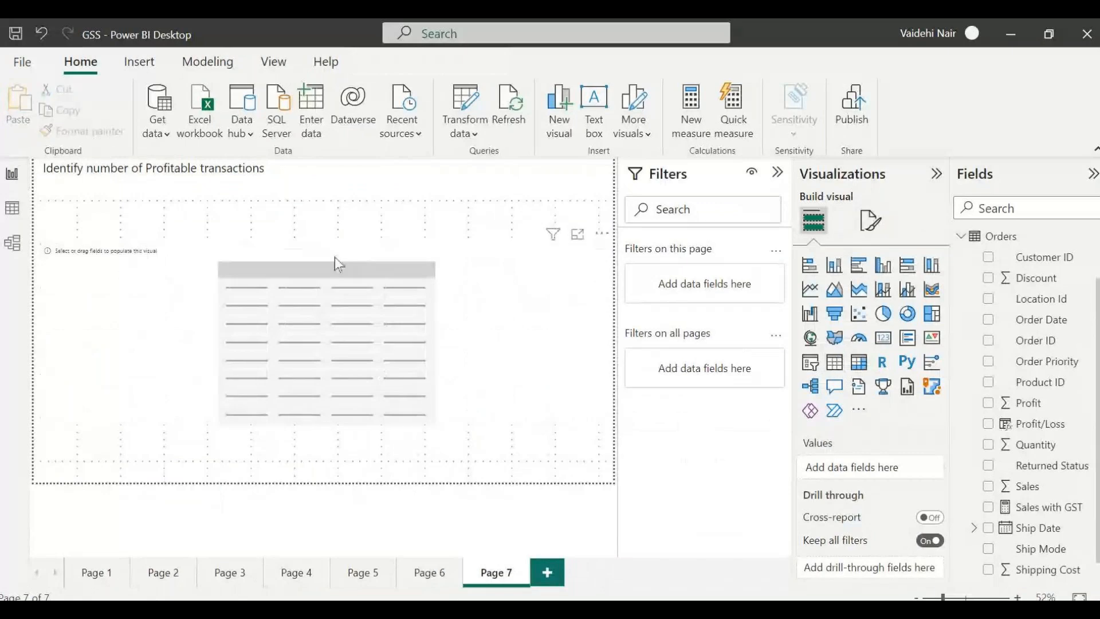
pyautogui.click(345, 251)
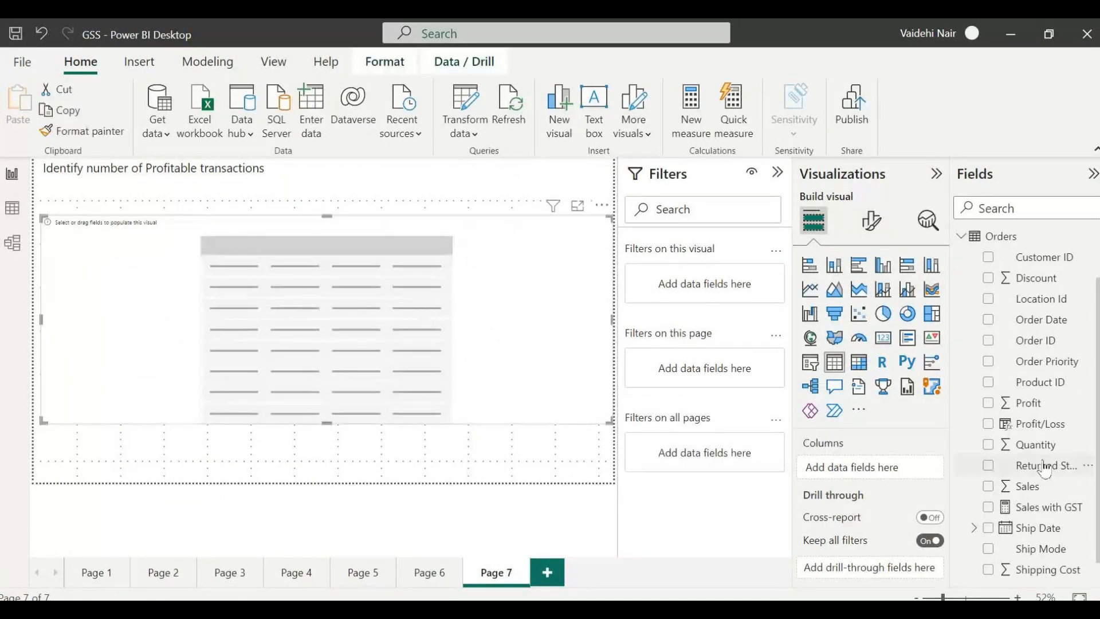
# Add Profit/Loss and Product ID from Orders to the table visual and summarize Product ID by Count
pyautogui.scroll(-1, 1046, 470)
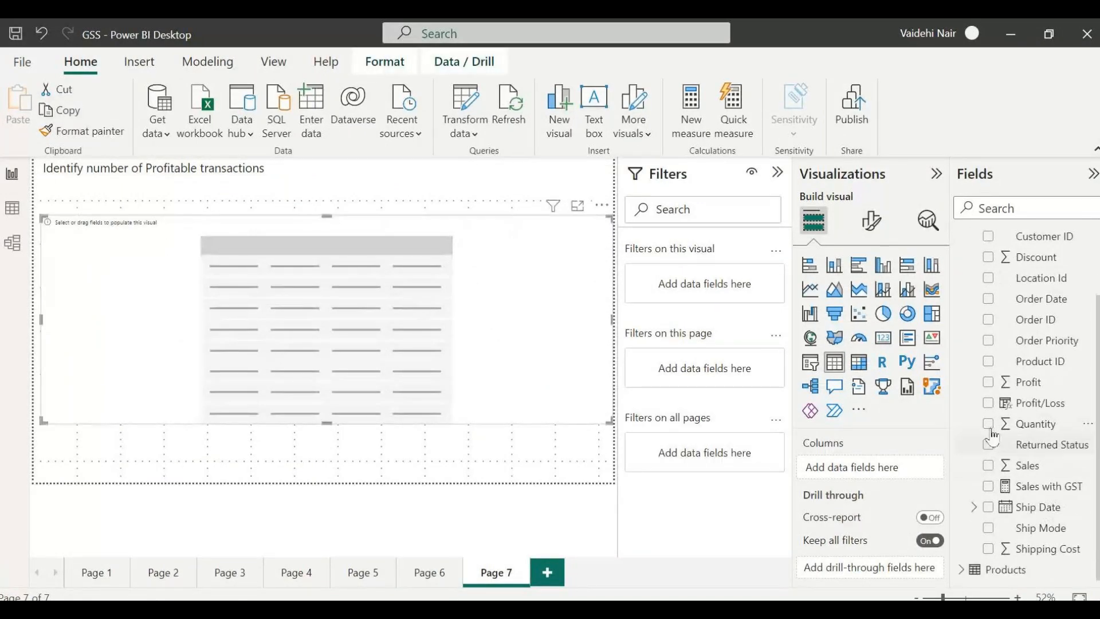
pyautogui.click(989, 405)
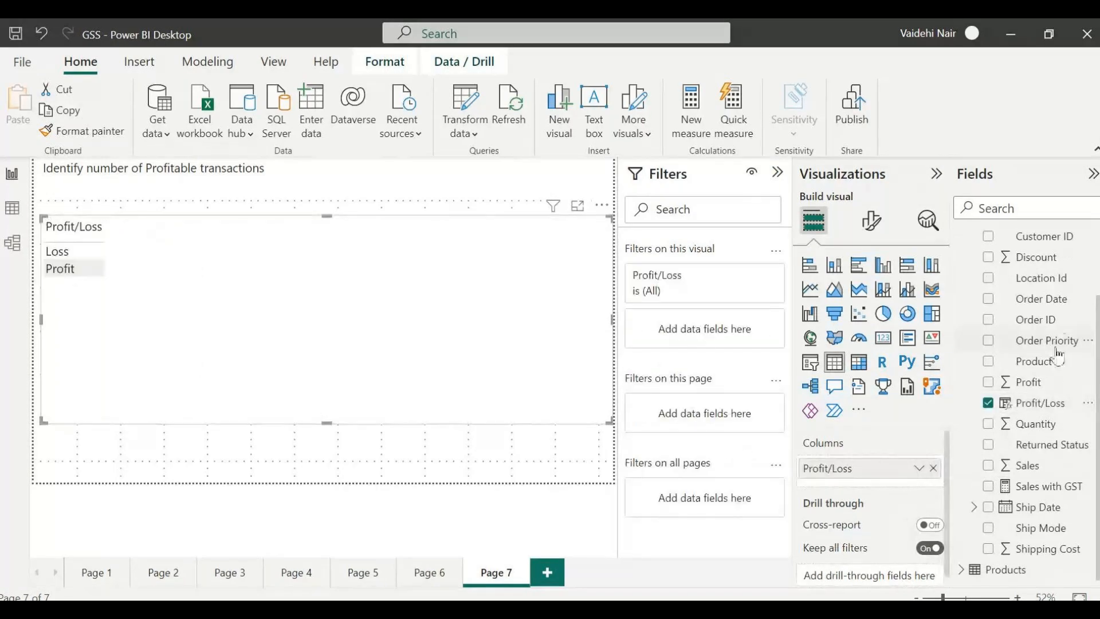
pyautogui.click(988, 362)
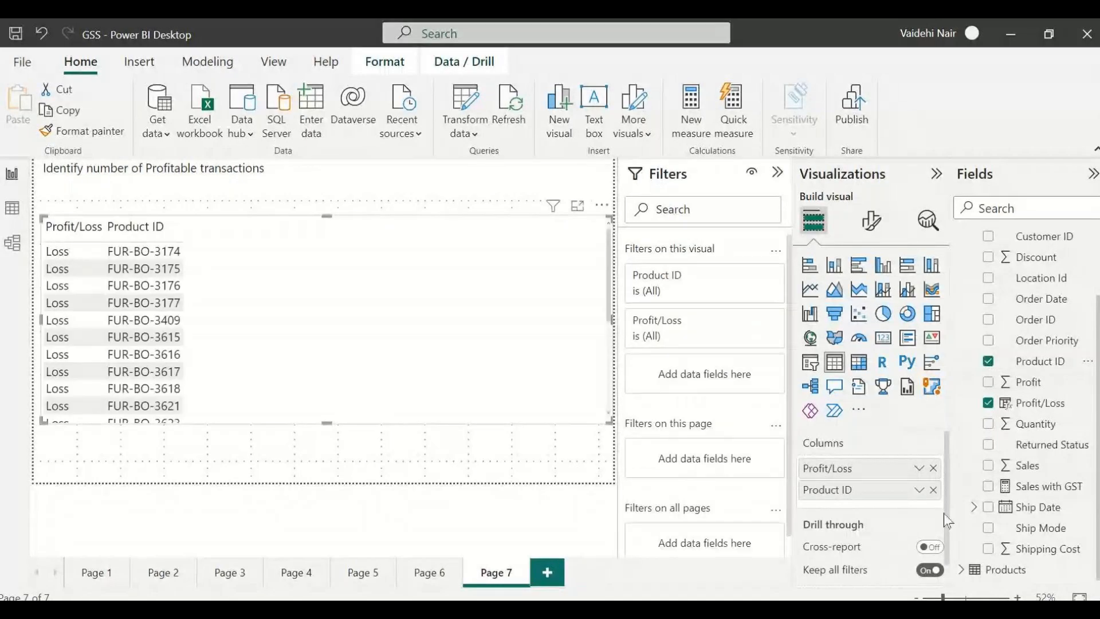
pyautogui.click(919, 490)
pyautogui.click(992, 426)
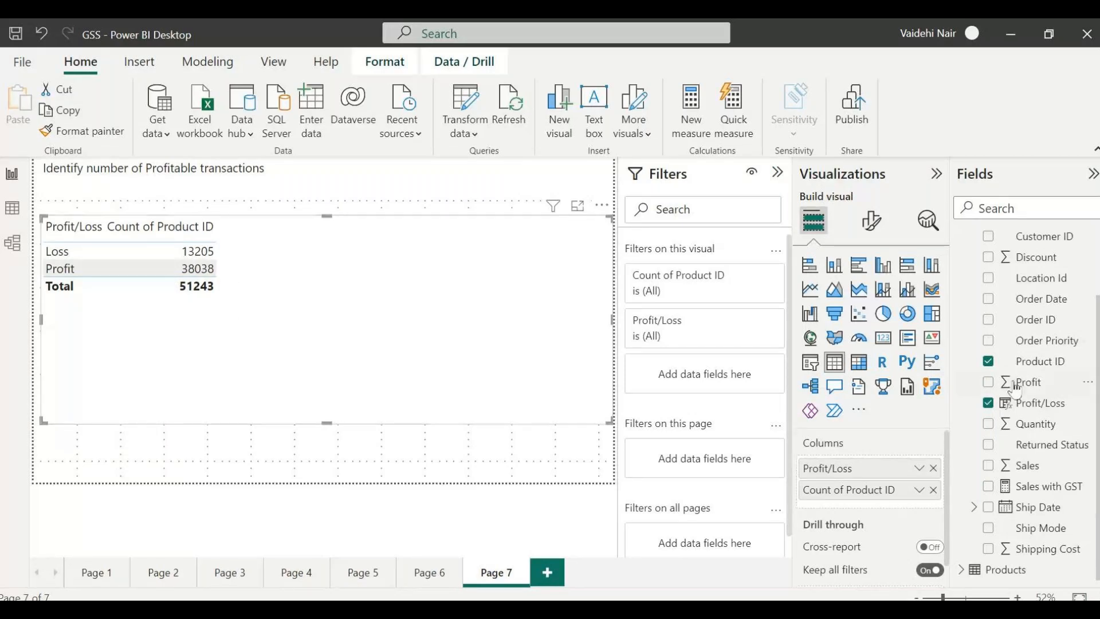
# Display the Profit/Loss column's formula and review its IF expression
pyautogui.click(1040, 406)
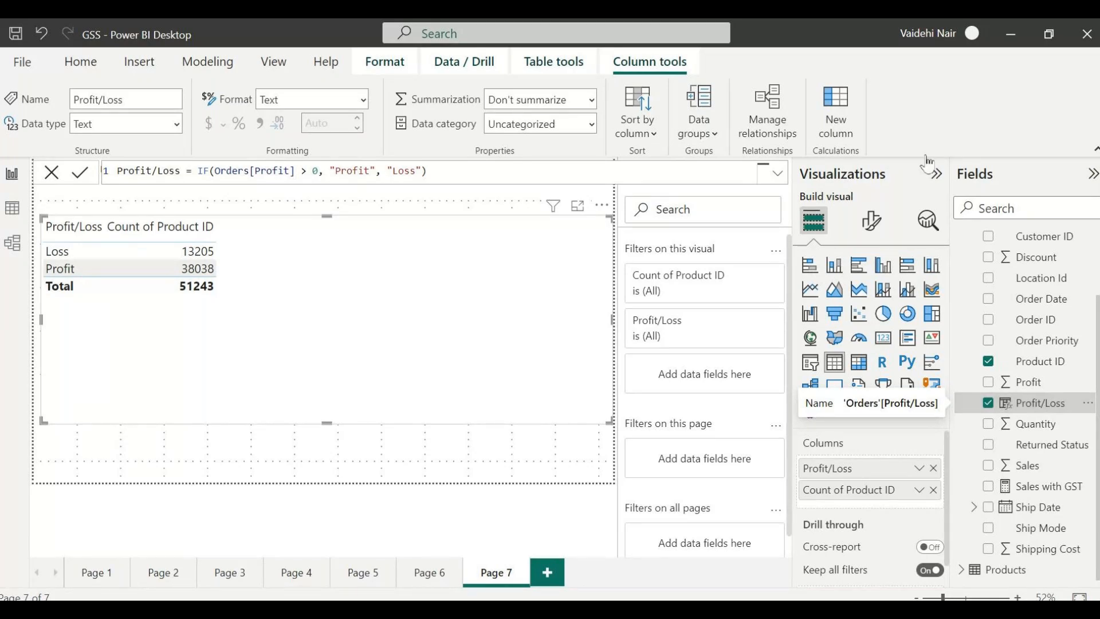
pyautogui.click(458, 171)
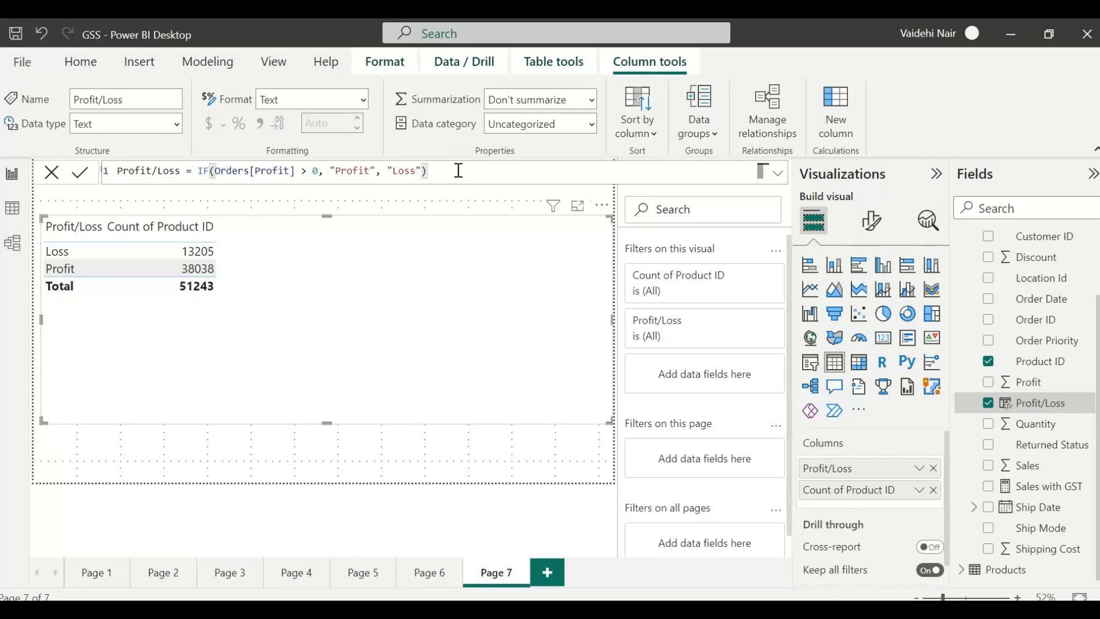
pyautogui.moveTo(458, 171); pyautogui.dragTo(232, 170)
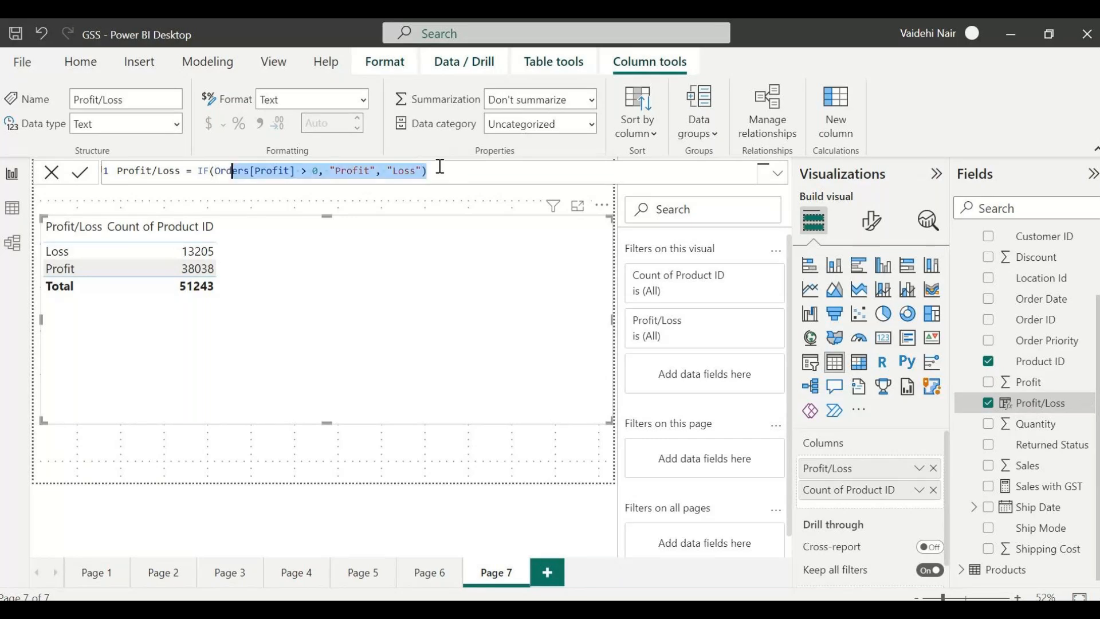
pyautogui.click(440, 166)
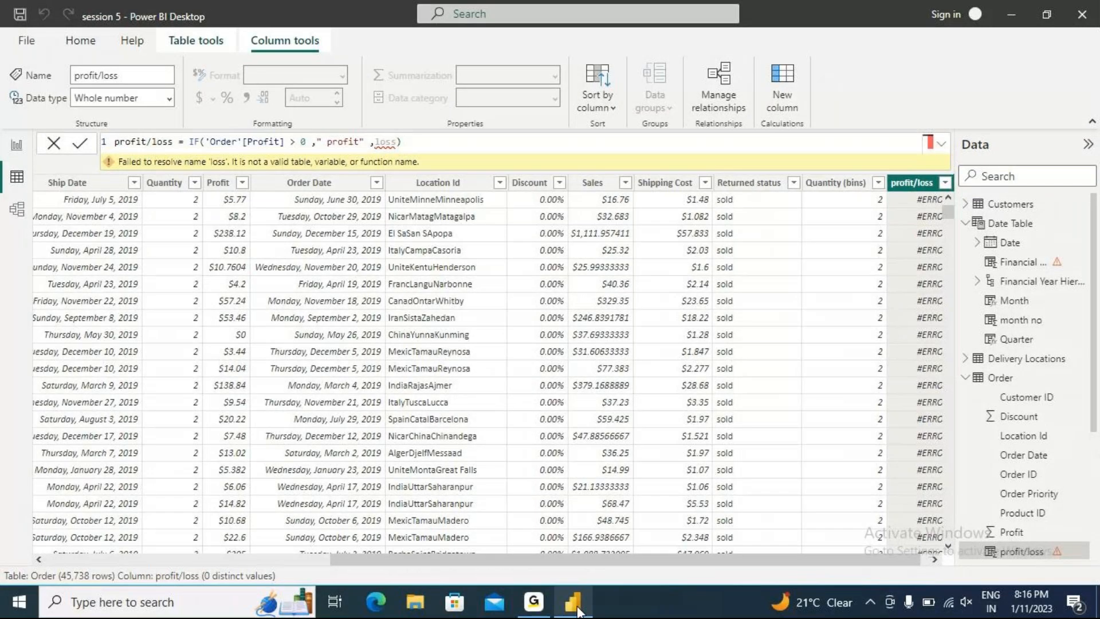
# In the session 5 report, remove the unquoted loss argument and closing parenthesis from the Order table's profit/loss formula
pyautogui.click(416, 150)
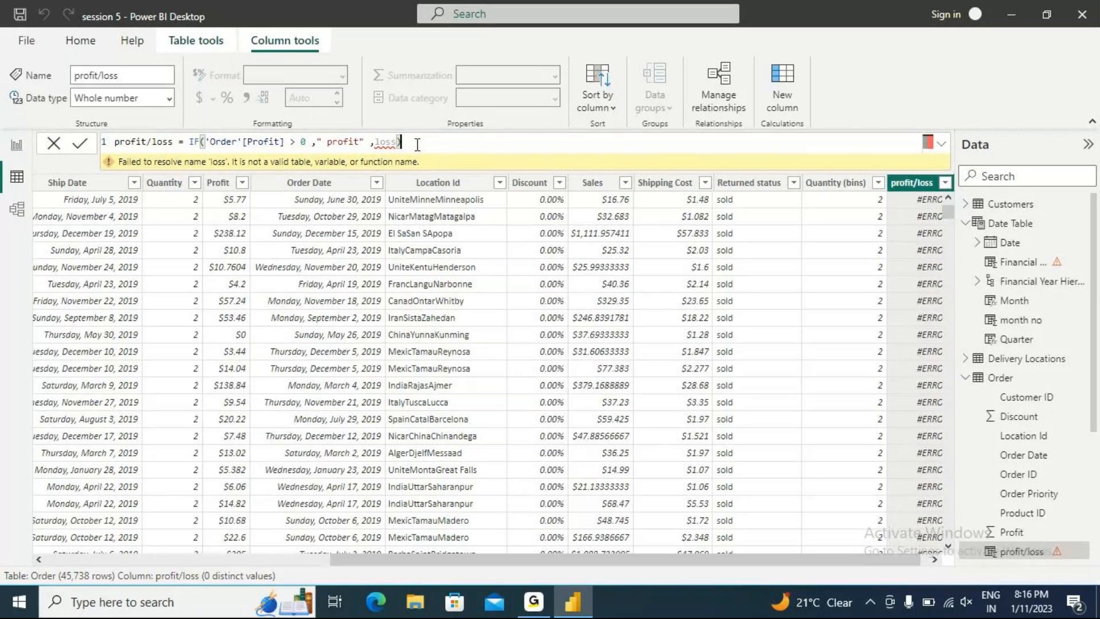
pyautogui.press('BackSpace')
pyautogui.press('BackSpace')
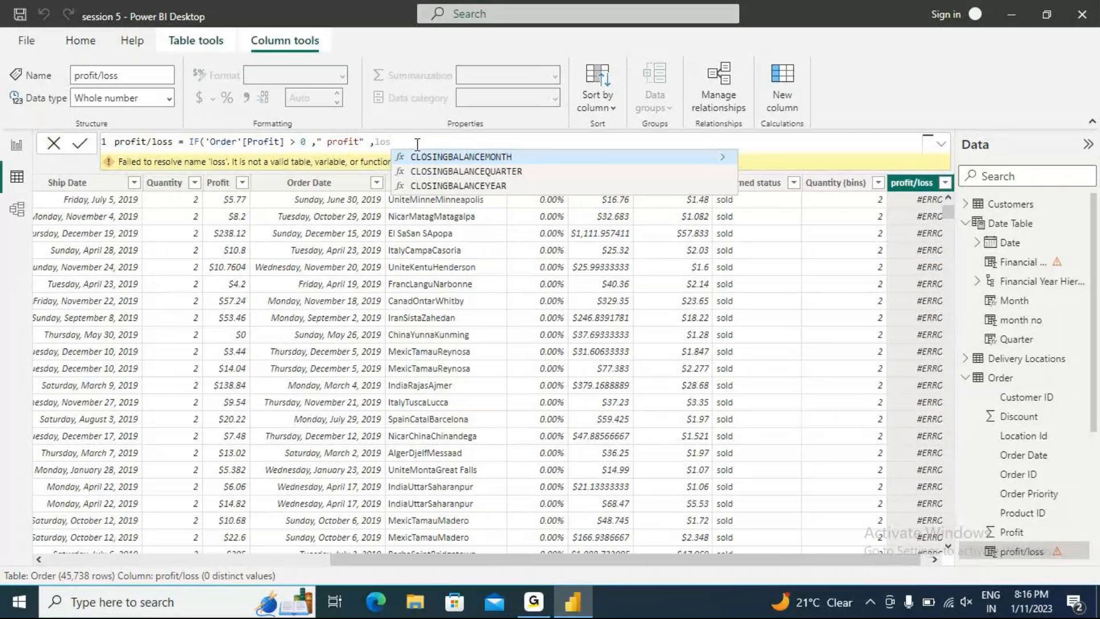
pyautogui.press('BackSpace')
pyautogui.press('BackSpace')
pyautogui.press('BackSpace')
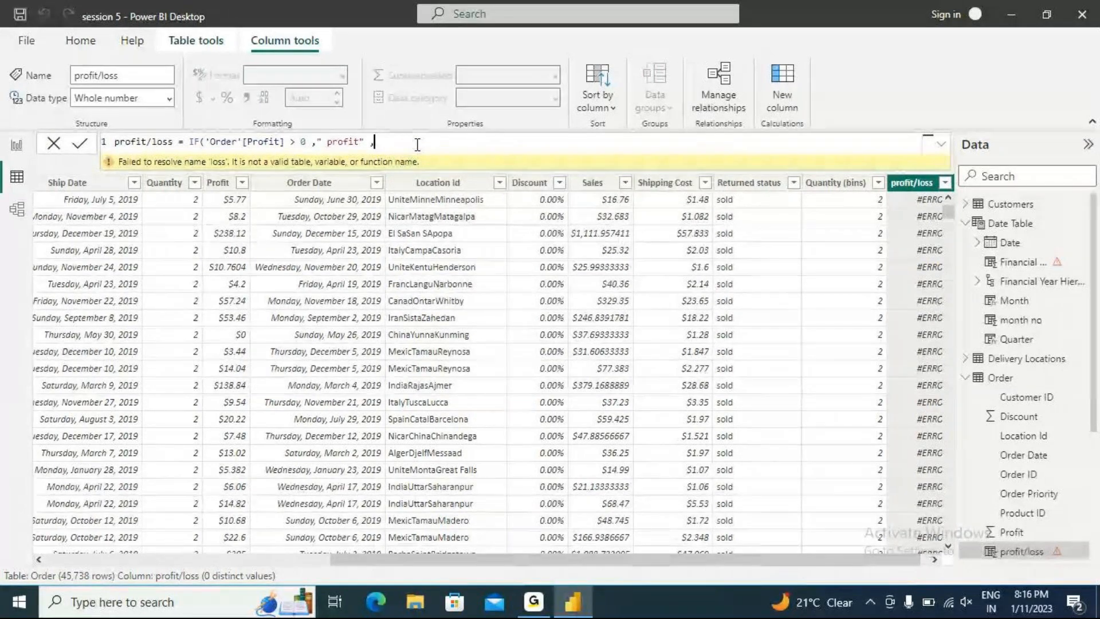
pyautogui.write('[')
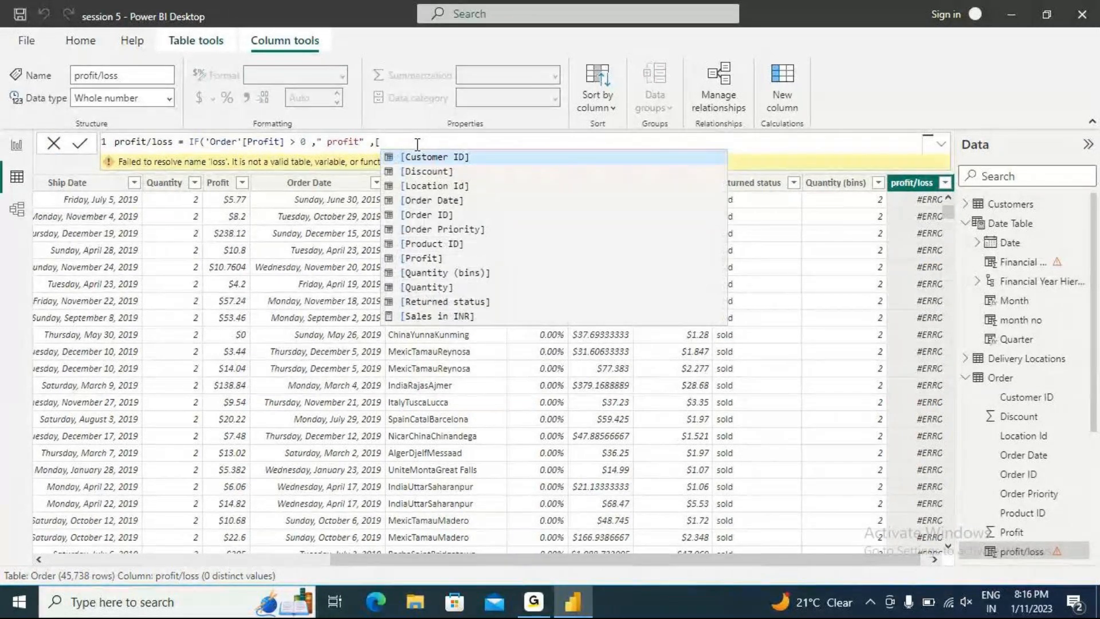
pyautogui.write('lo')
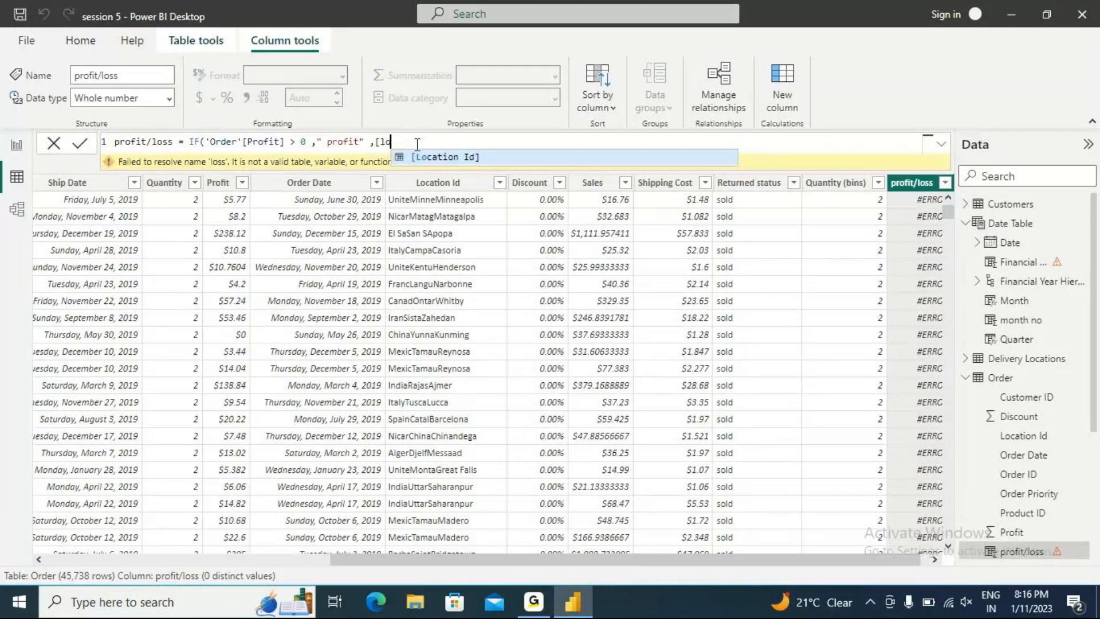
pyautogui.write('ss')
pyautogui.press('BackSpace')
pyautogui.press('BackSpace')
pyautogui.press('BackSpace')
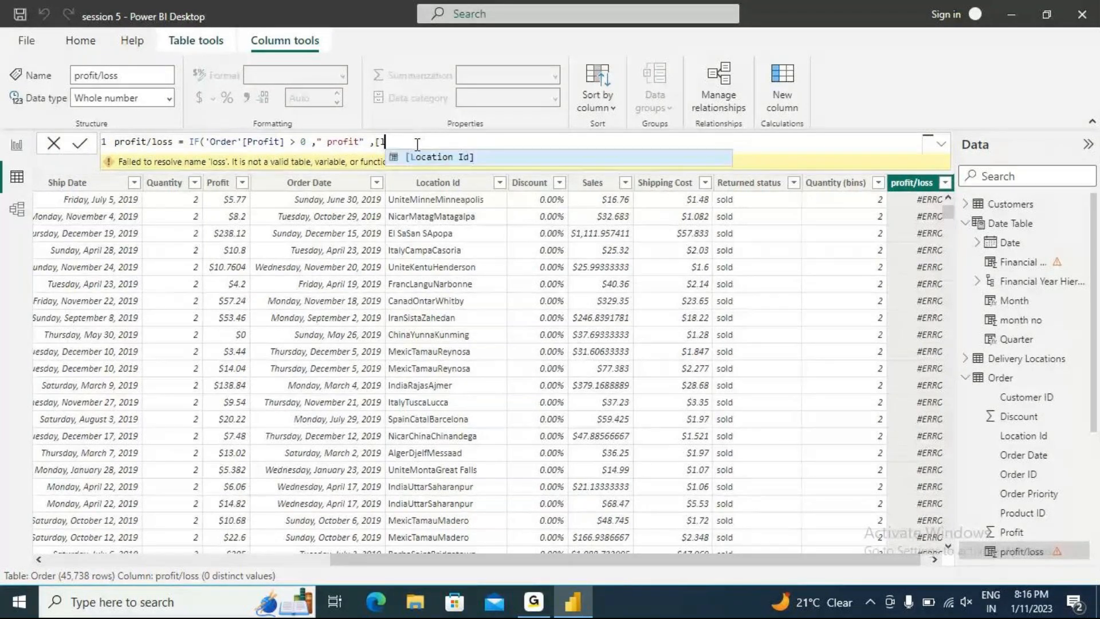
pyautogui.press('BackSpace')
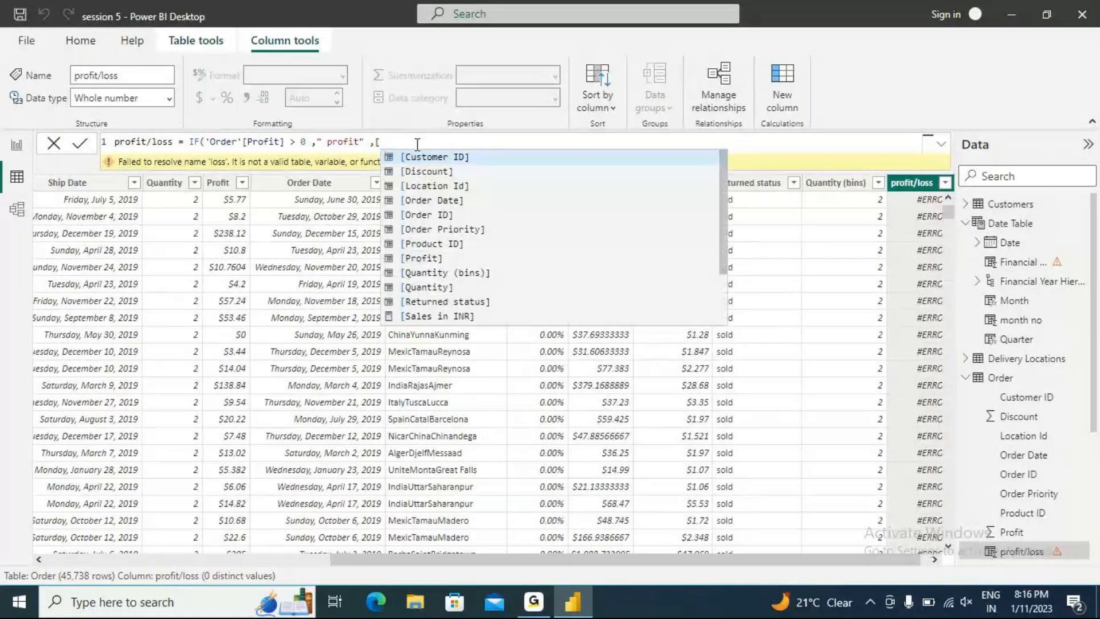
pyautogui.press('BackSpace')
# Complete the profit/loss formula with the text "loss" as the false result and commit it
pyautogui.write('"loss"')
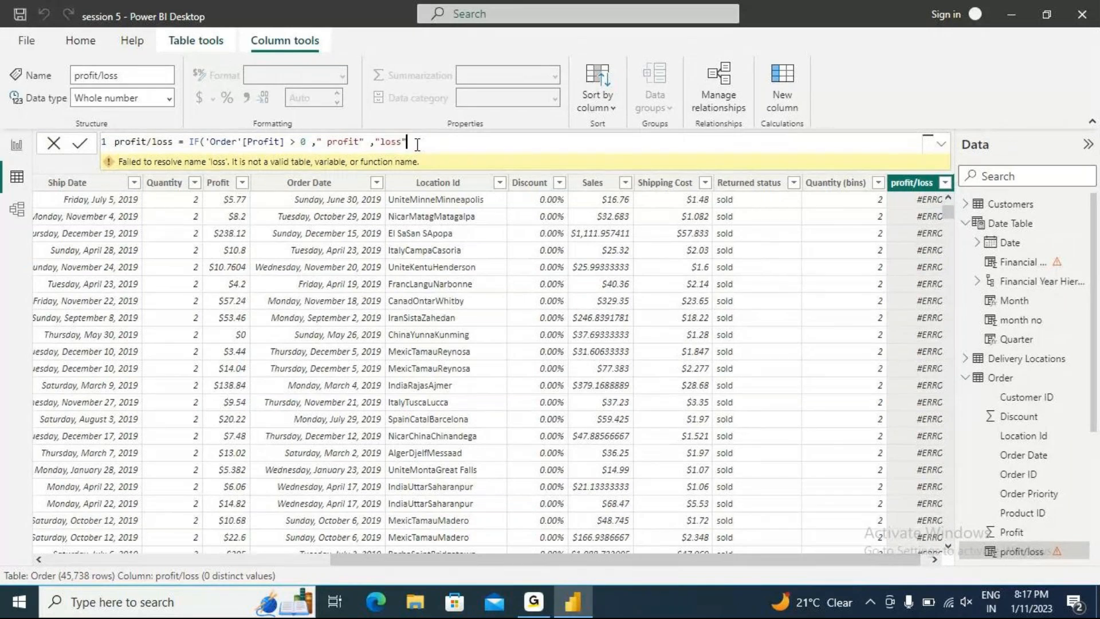
pyautogui.click(80, 148)
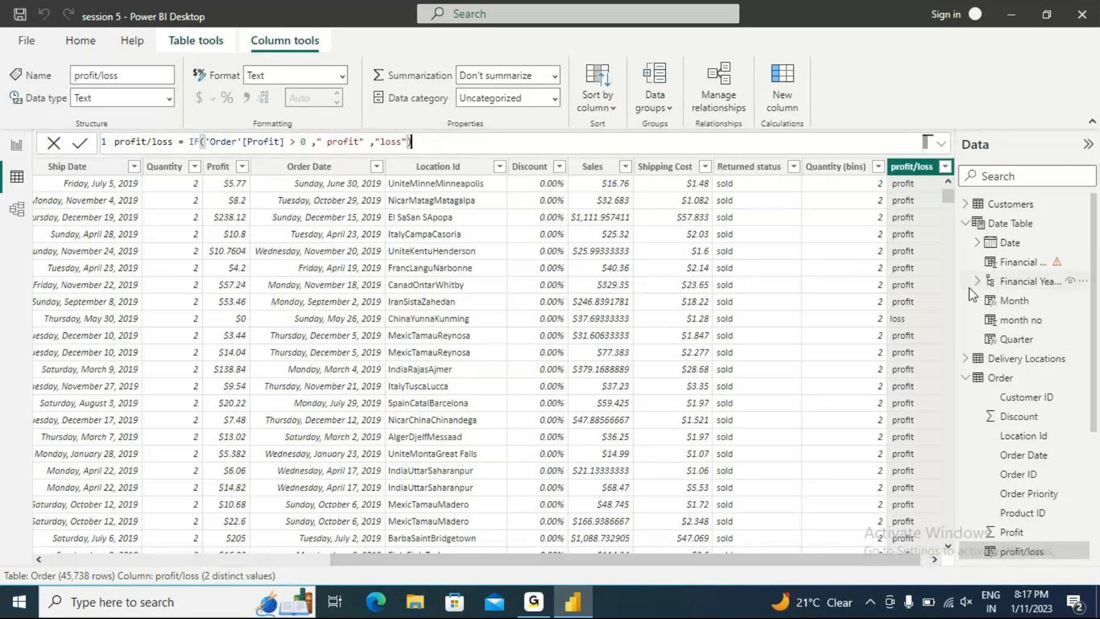
# Correct the Financial Year formula in the Date Table by adding & before the second IF, and commit it
pyautogui.click(1008, 264)
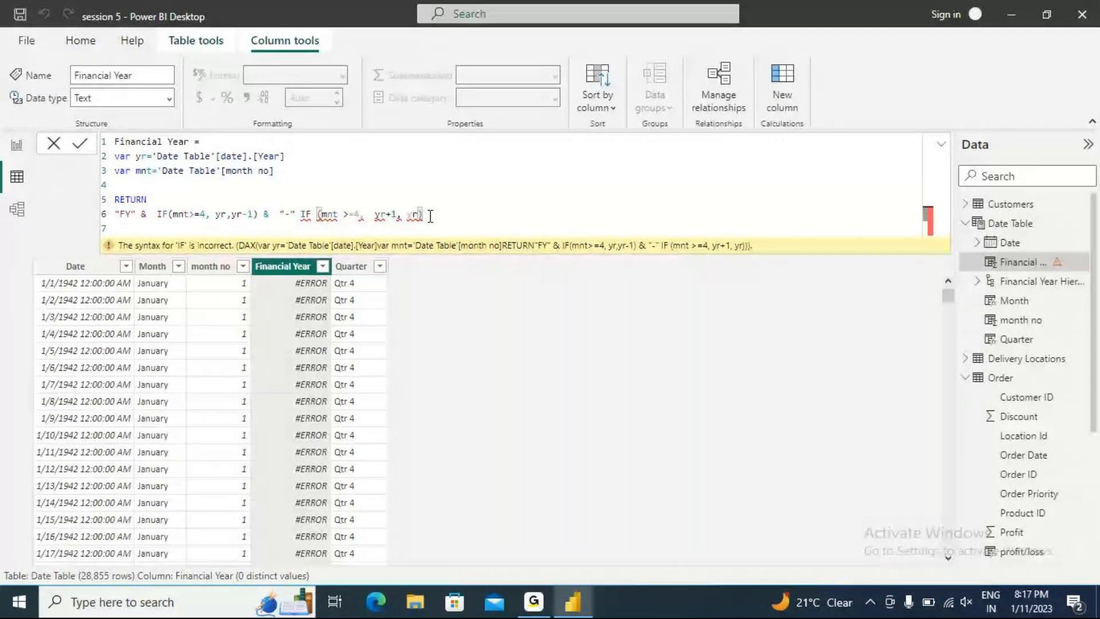
pyautogui.click(296, 214)
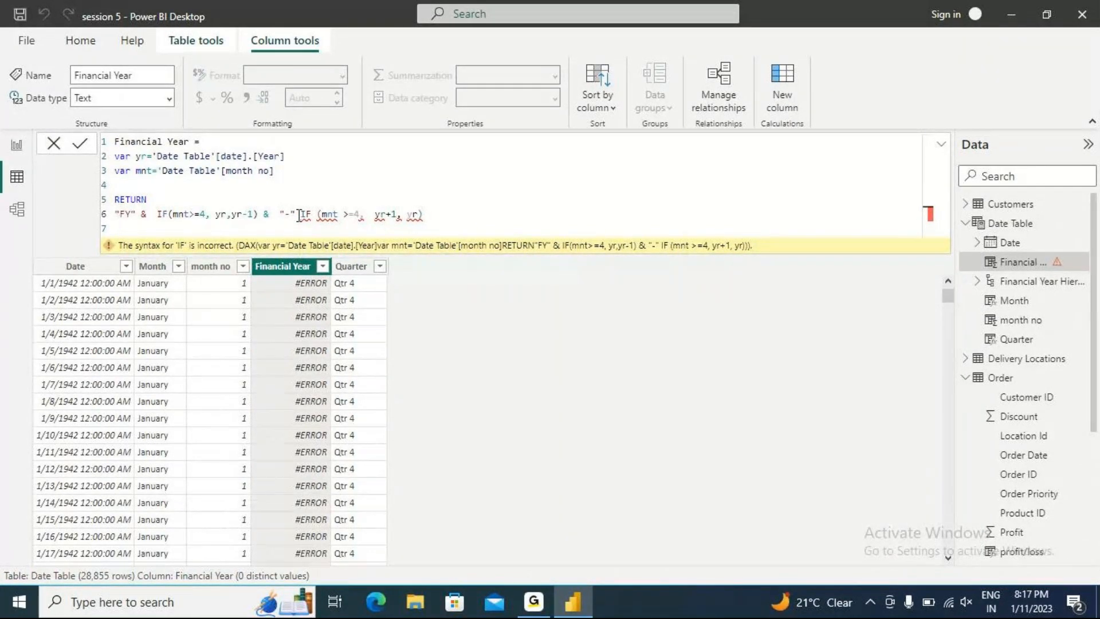
pyautogui.write('&')
pyautogui.click(460, 217)
pyautogui.click(77, 146)
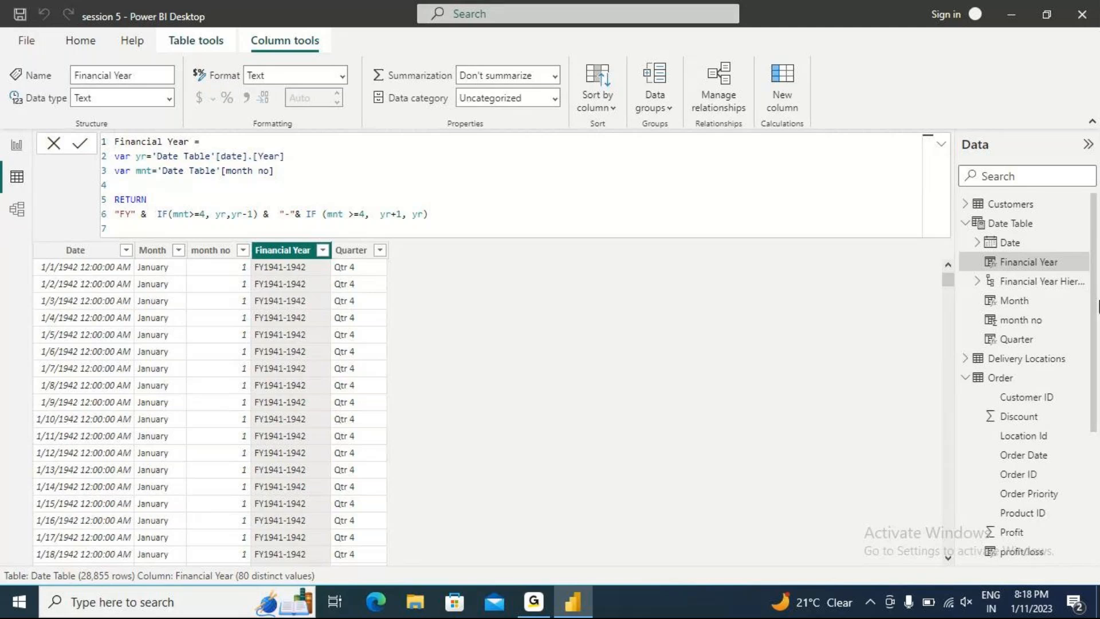
# Review the Order table's data and fields, and select its profit/loss column
pyautogui.moveTo(1097, 301); pyautogui.dragTo(1098, 427)
pyautogui.moveTo(1096, 385); pyautogui.dragTo(1095, 235)
pyautogui.click(999, 379)
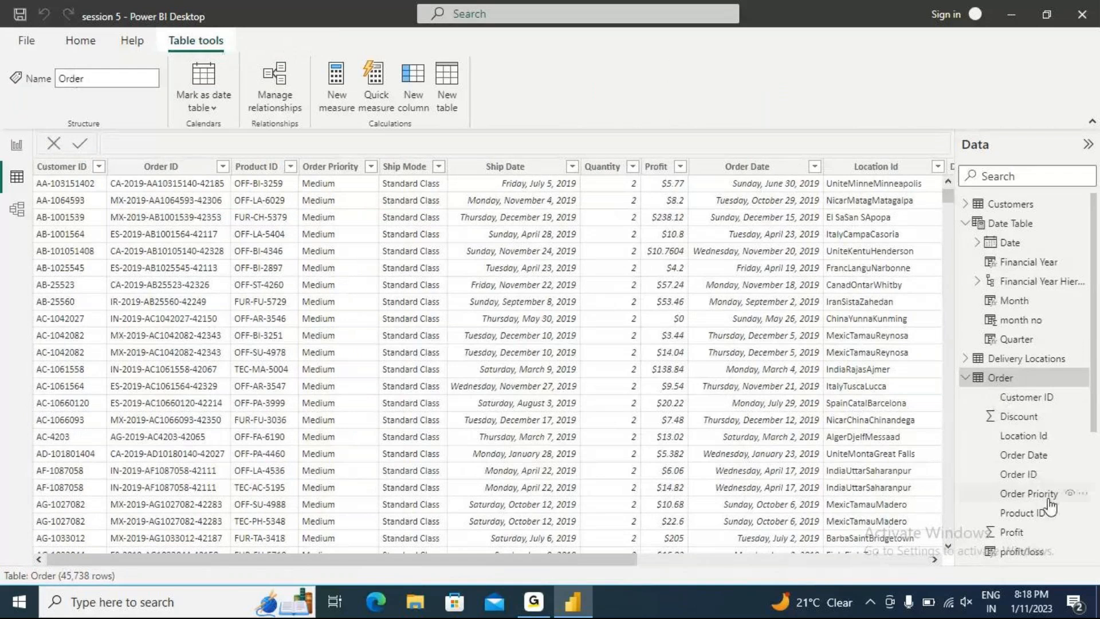
pyautogui.scroll(-2, 1031, 504)
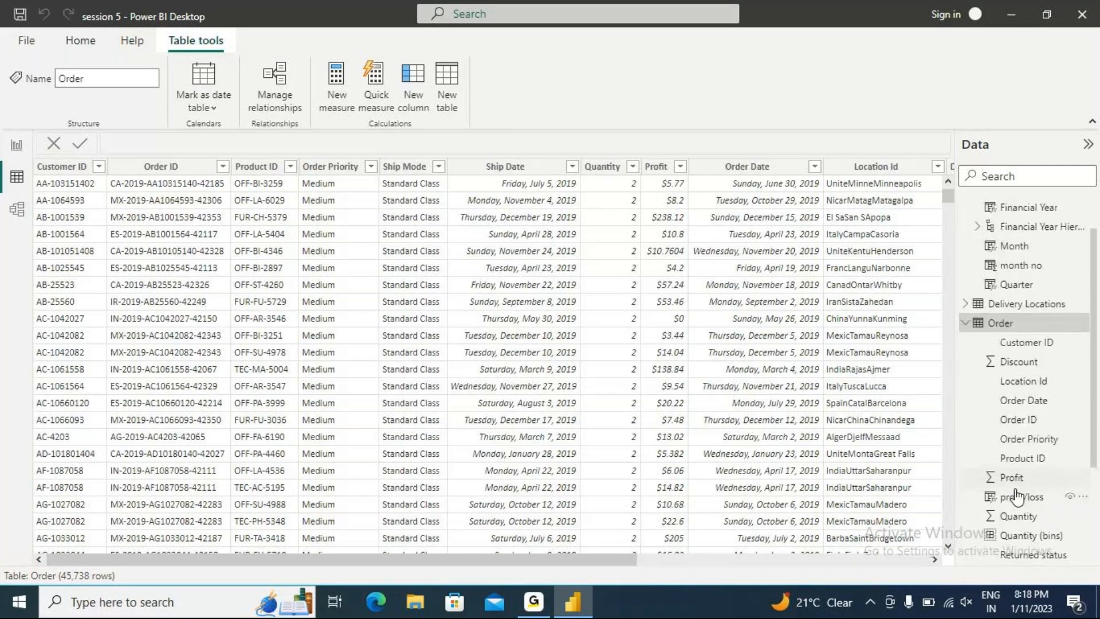
pyautogui.click(1017, 499)
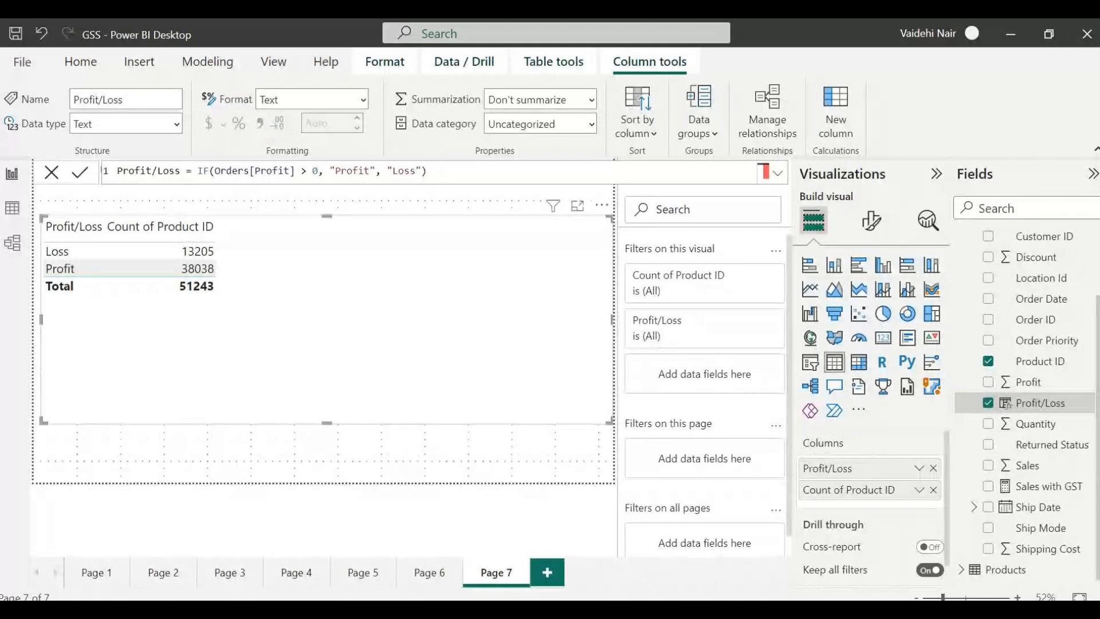
# In the GSS report, shrink the Profit/Loss table visual in height and width to fit its contents
pyautogui.moveTo(326, 423); pyautogui.dragTo(325, 324)
pyautogui.click(330, 436)
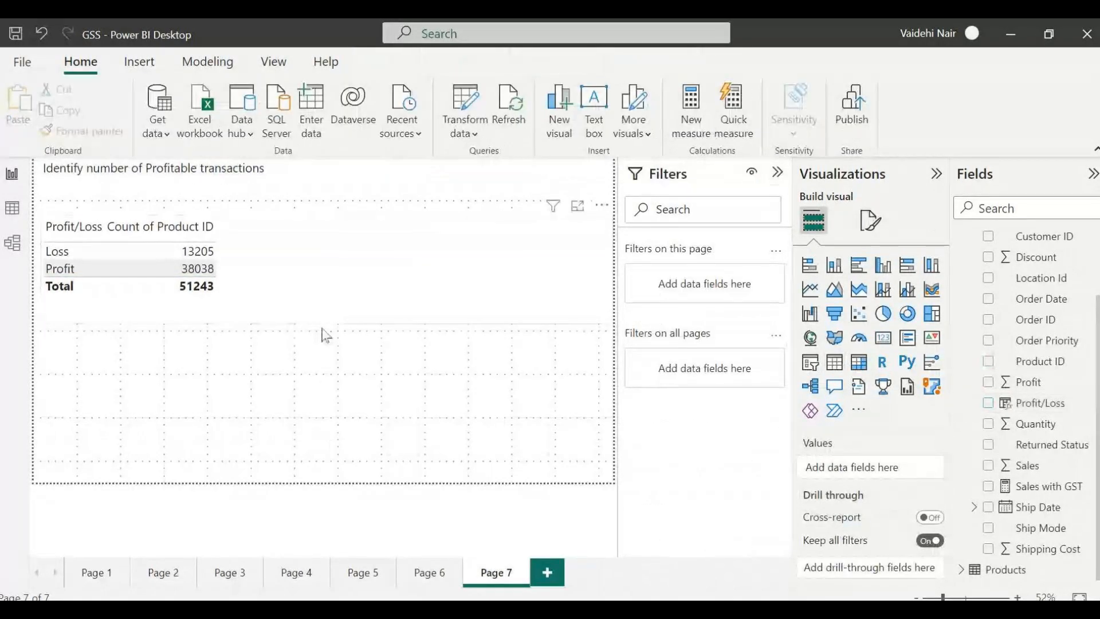
pyautogui.click(323, 309)
pyautogui.click(263, 533)
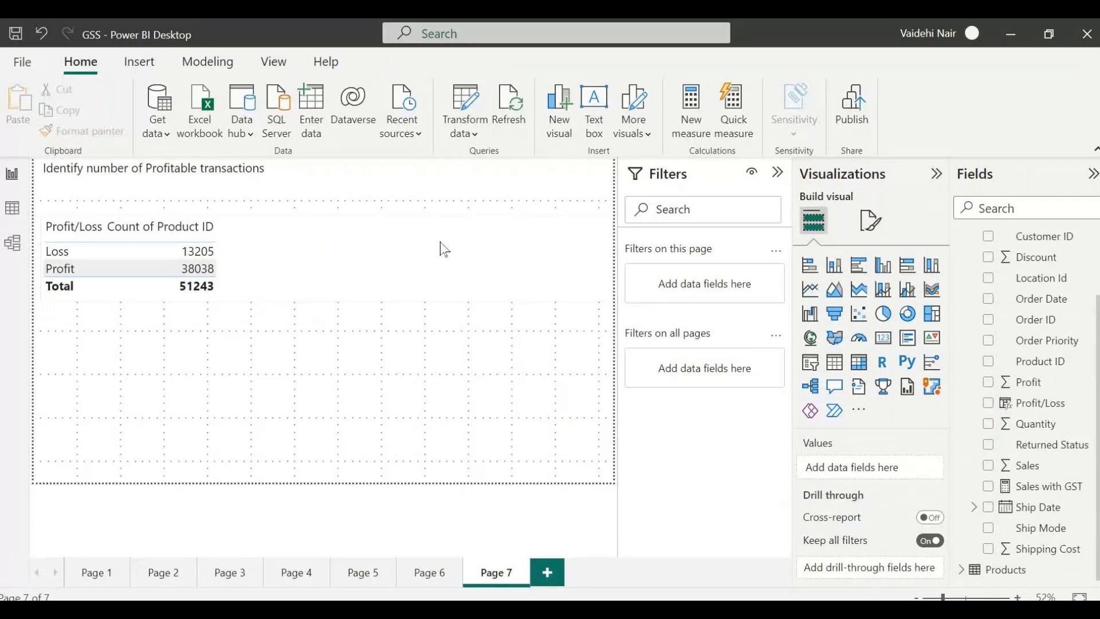
pyautogui.click(580, 291)
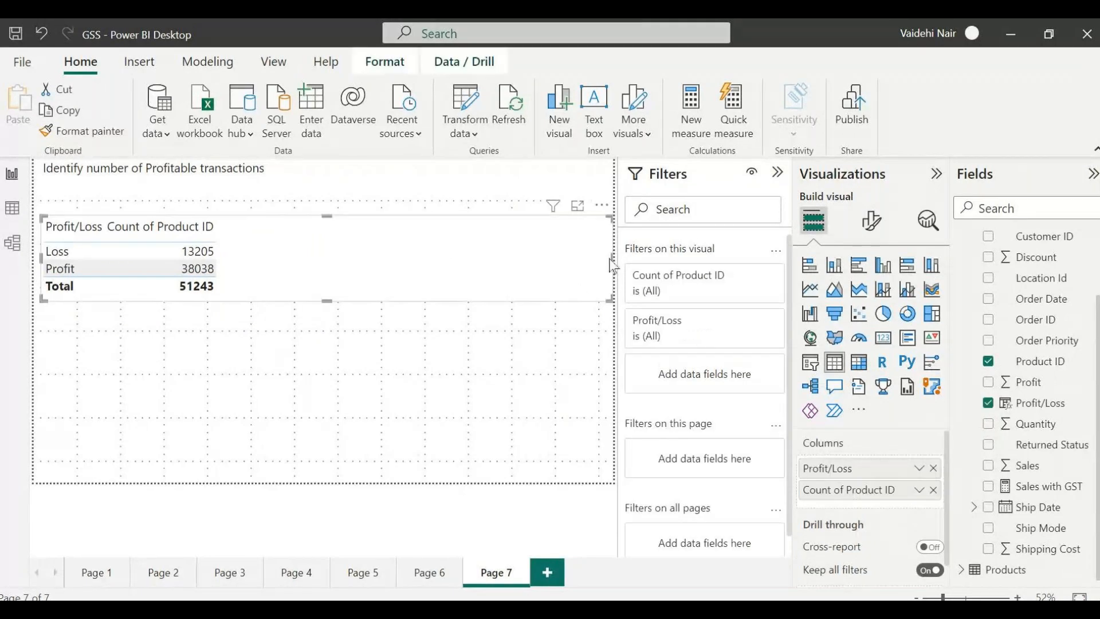
pyautogui.moveTo(611, 265); pyautogui.dragTo(298, 275)
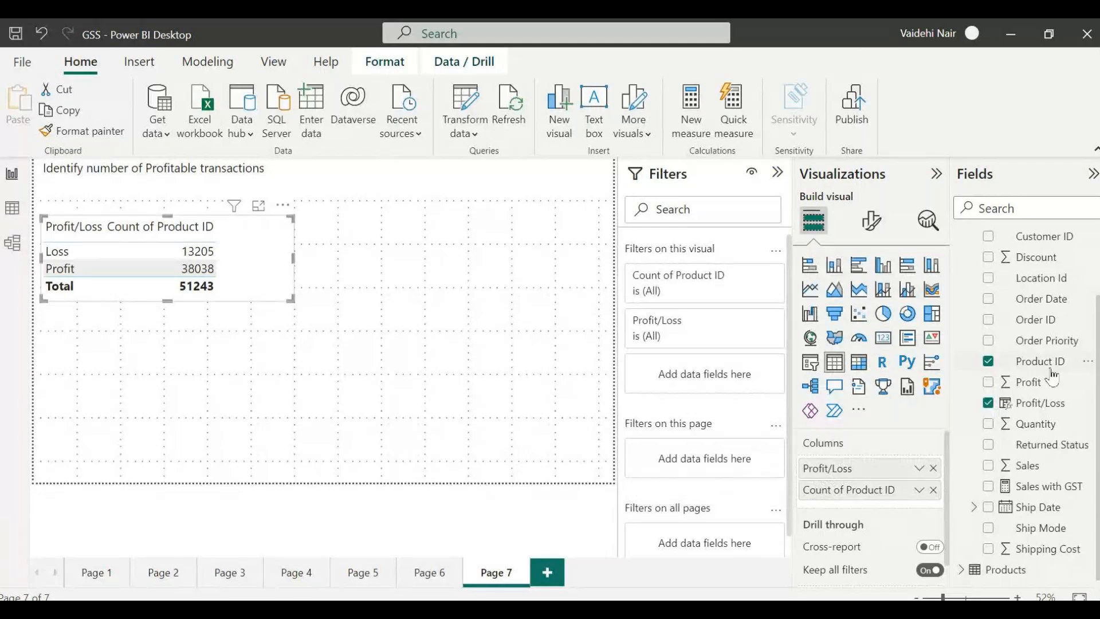
# Inspect the summarization options of the Product ID column in the table visual, keeping Count
pyautogui.click(920, 489)
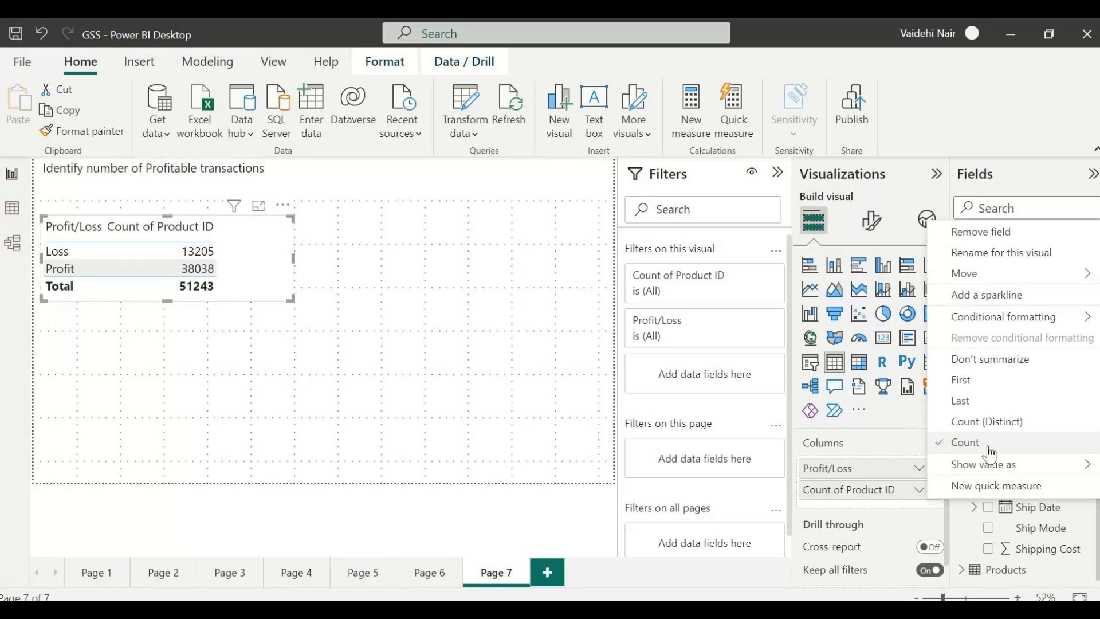
pyautogui.click(990, 446)
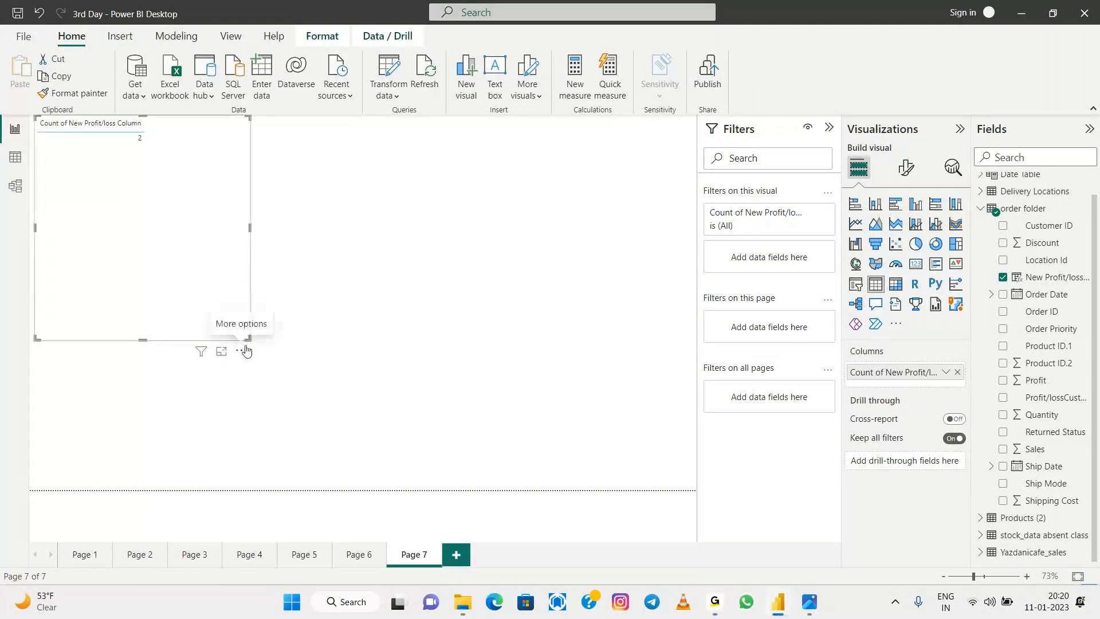
# In the 3rd Day report, replace the counted New Profit/loss Column in the table visual with its unsummarized values
pyautogui.moveTo(245, 321); pyautogui.dragTo(240, 319)
pyautogui.click(1002, 277)
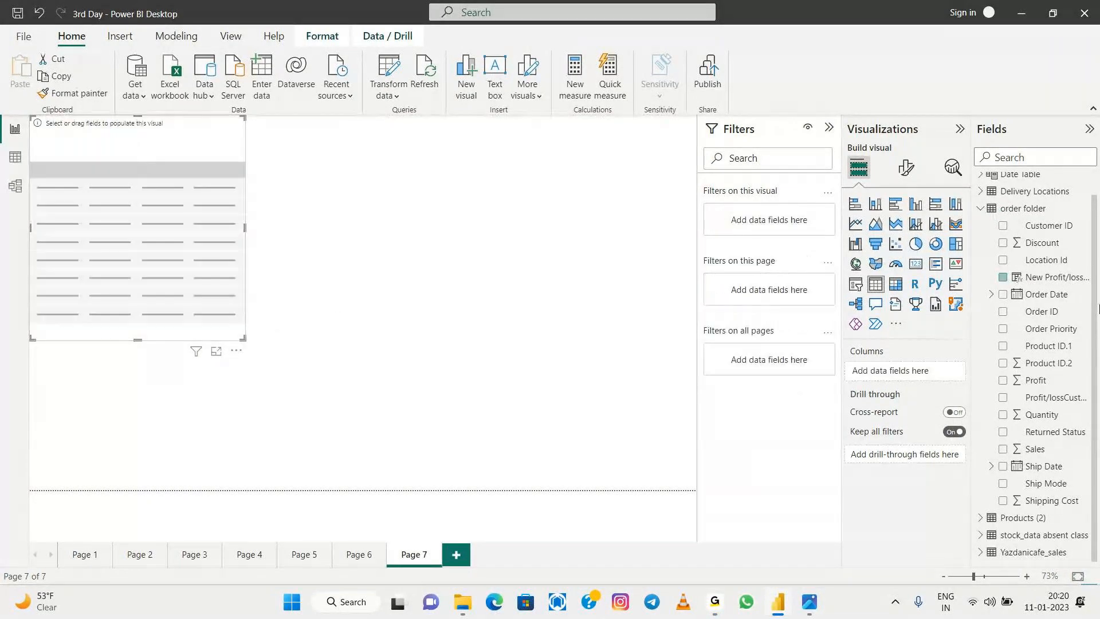
pyautogui.moveTo(1048, 285); pyautogui.dragTo(1004, 304)
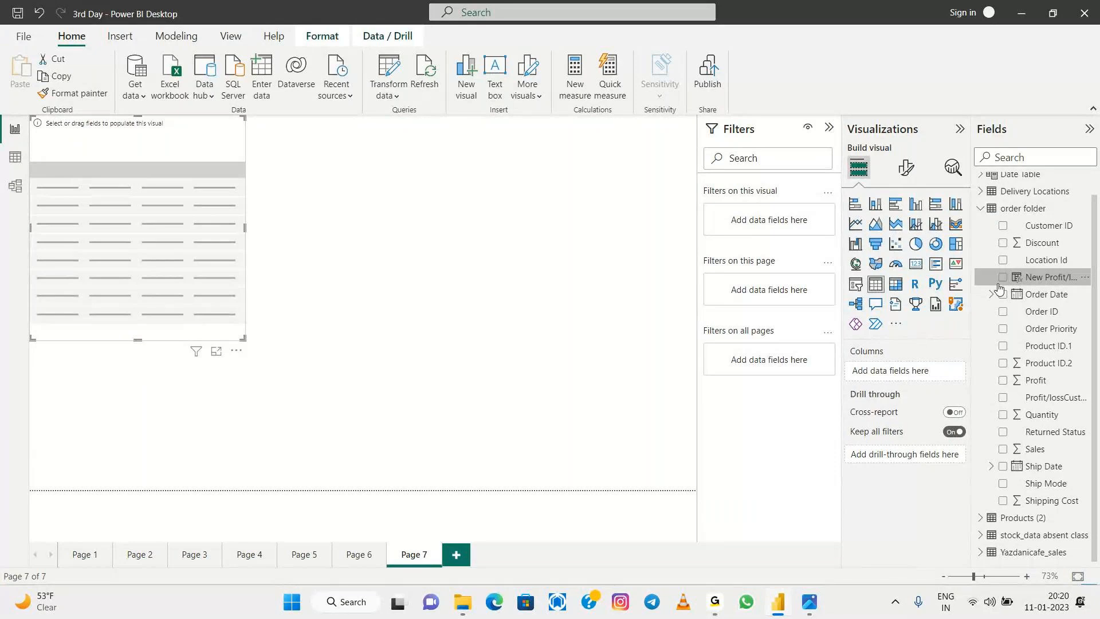
pyautogui.click(1002, 277)
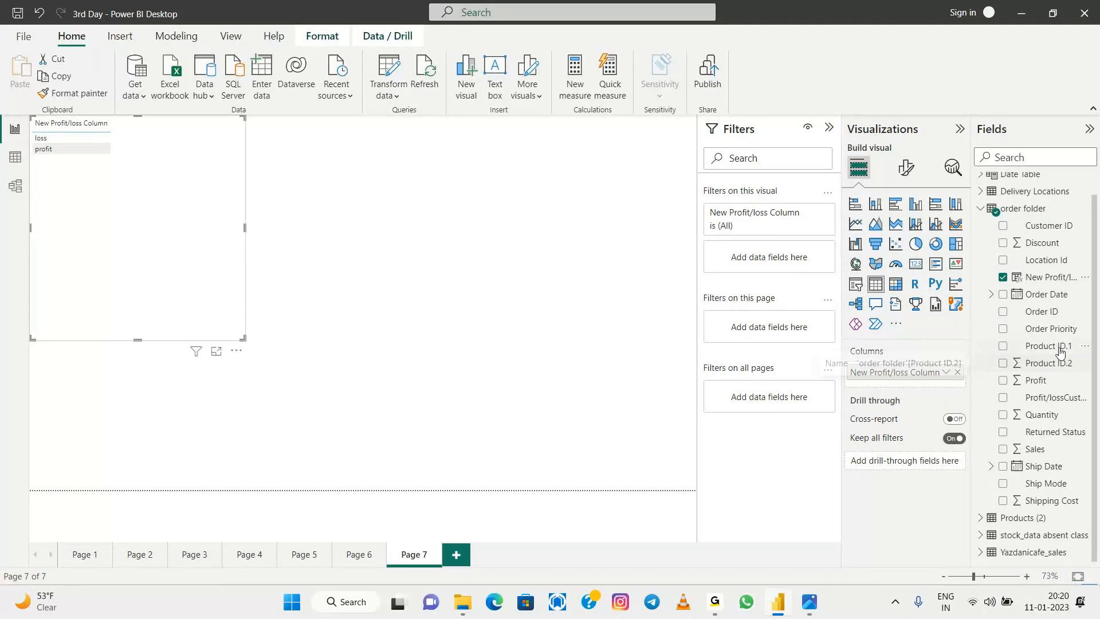
# Add Product ID.1 as the table's first column and summarize New Profit/loss Column by Count (Distinct)
pyautogui.moveTo(1060, 351); pyautogui.dragTo(932, 371)
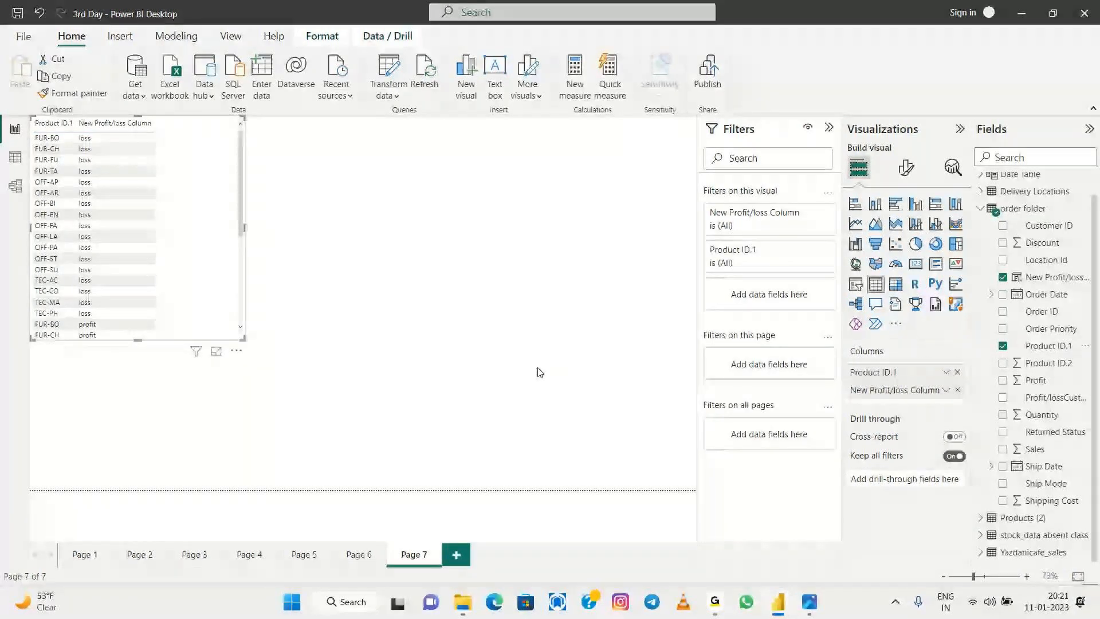
pyautogui.click(945, 390)
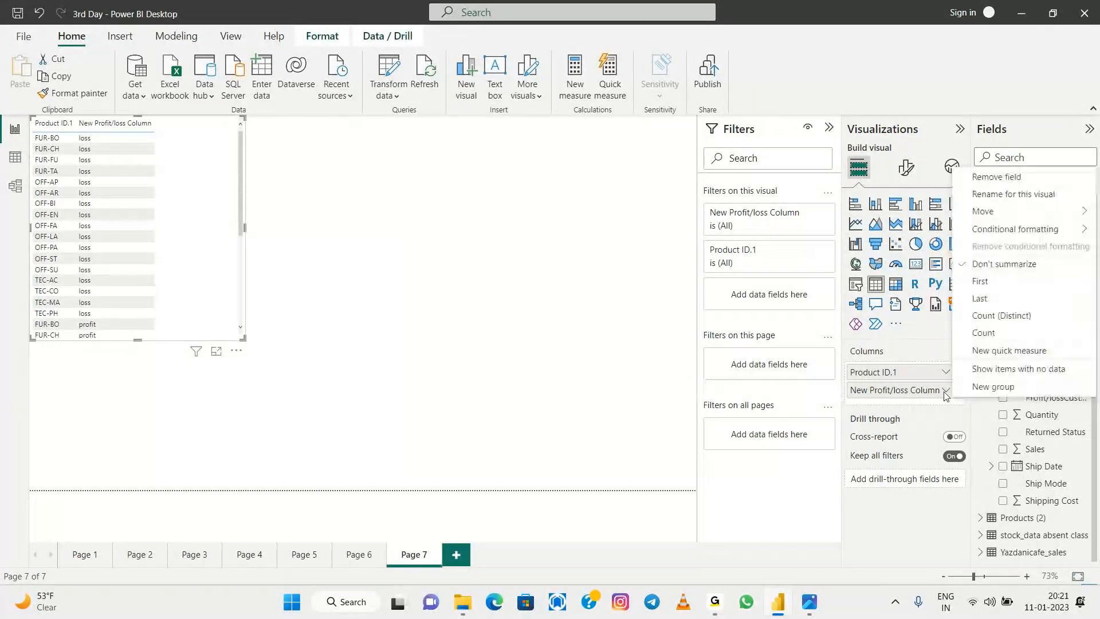
pyautogui.click(1010, 323)
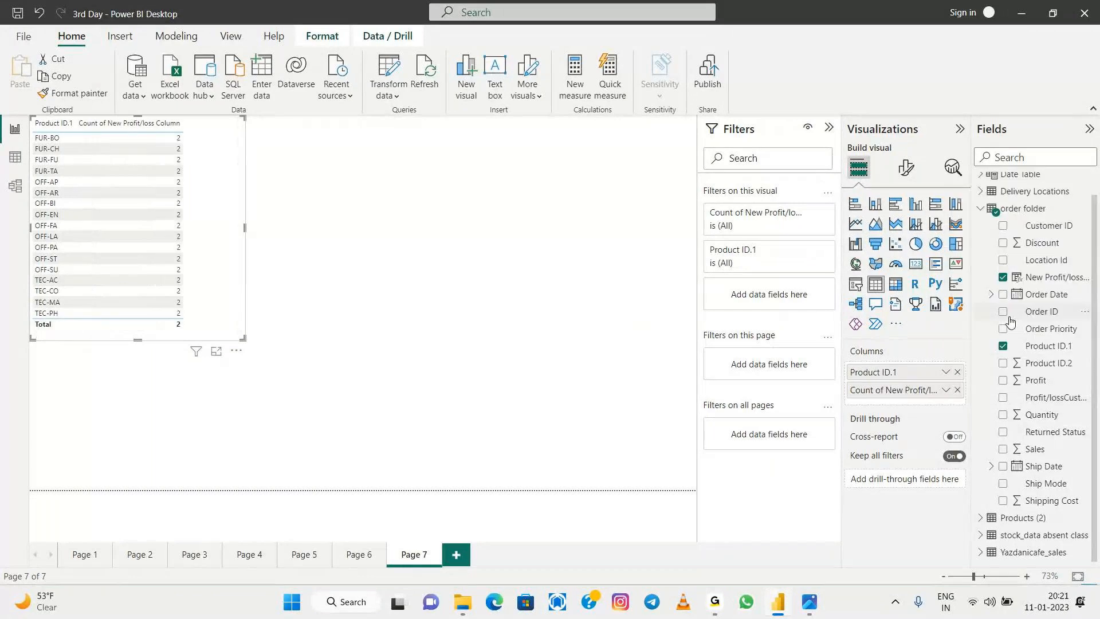
# Summarize New Profit/loss Column in the table by Count instead of Count (Distinct)
pyautogui.click(946, 390)
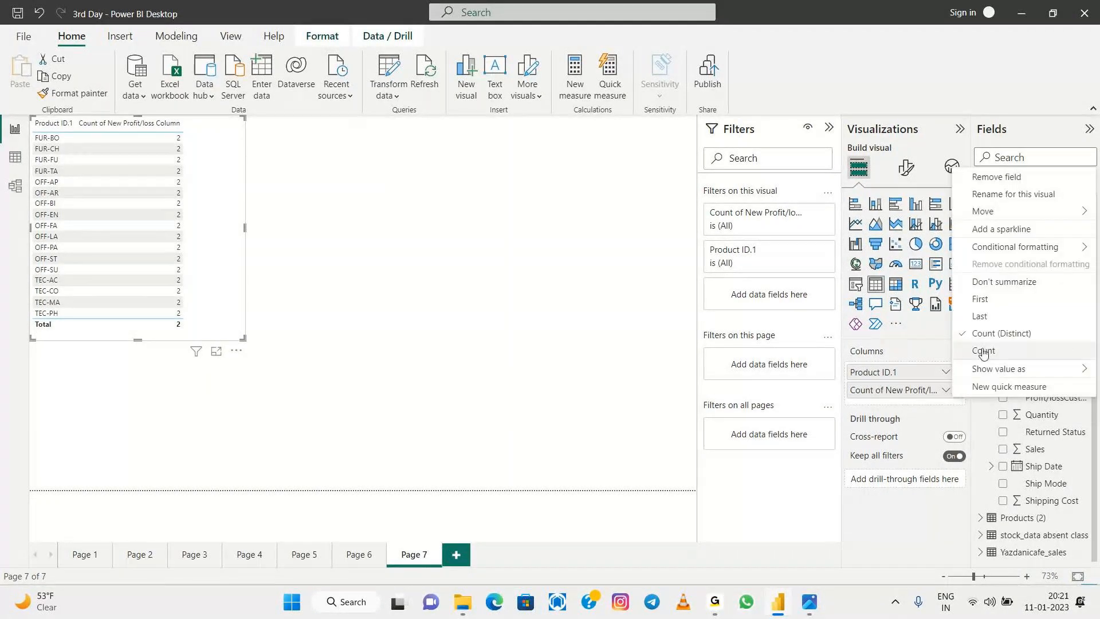
pyautogui.click(984, 351)
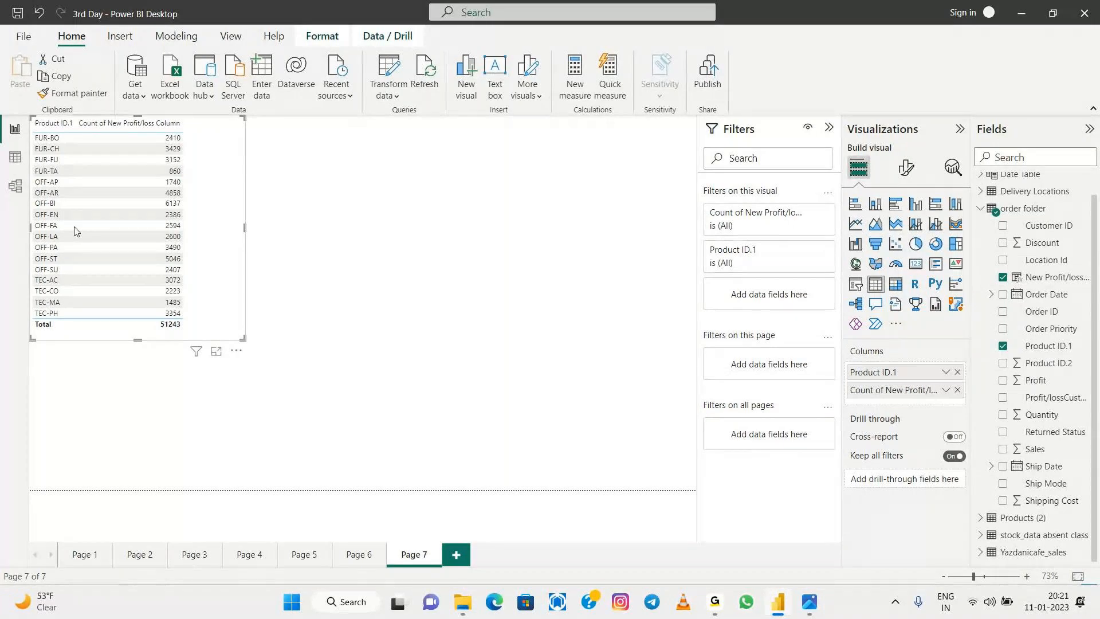
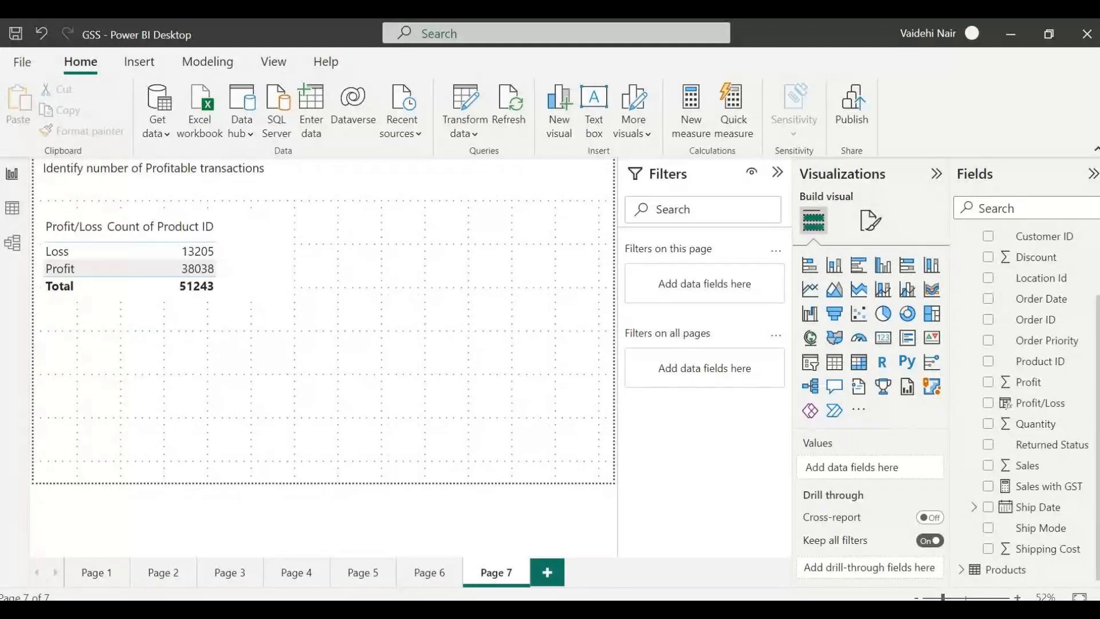
# In the GSS report, add a black text box reading "Which product from furniture category has the highest shipping cost to sales ratio?" without a mid-sentence line break
pyautogui.click(596, 106)
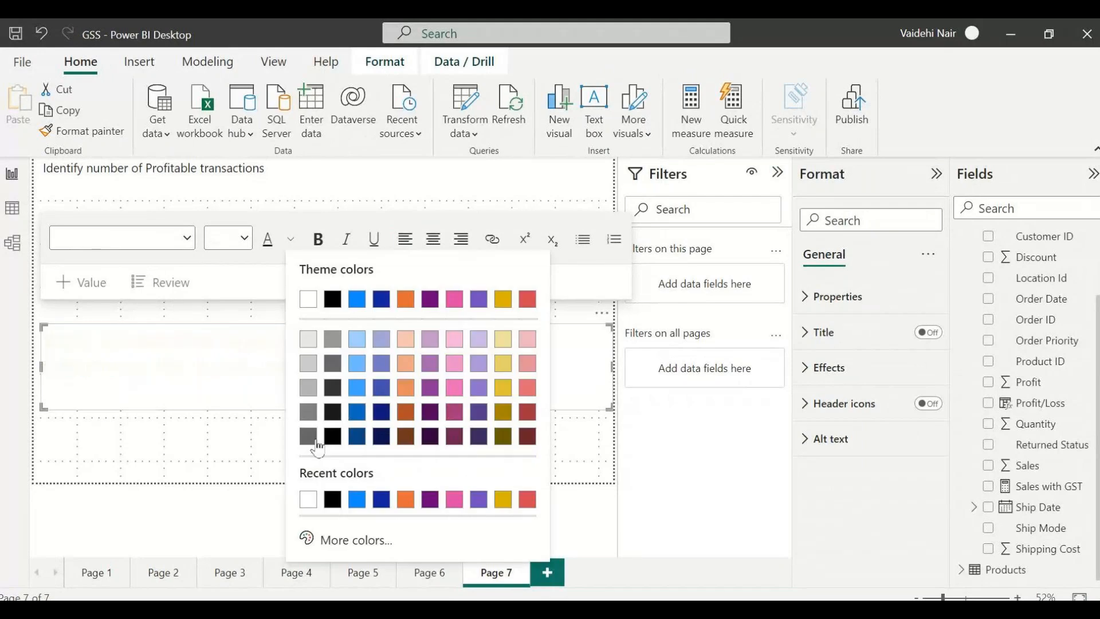
pyautogui.click(332, 503)
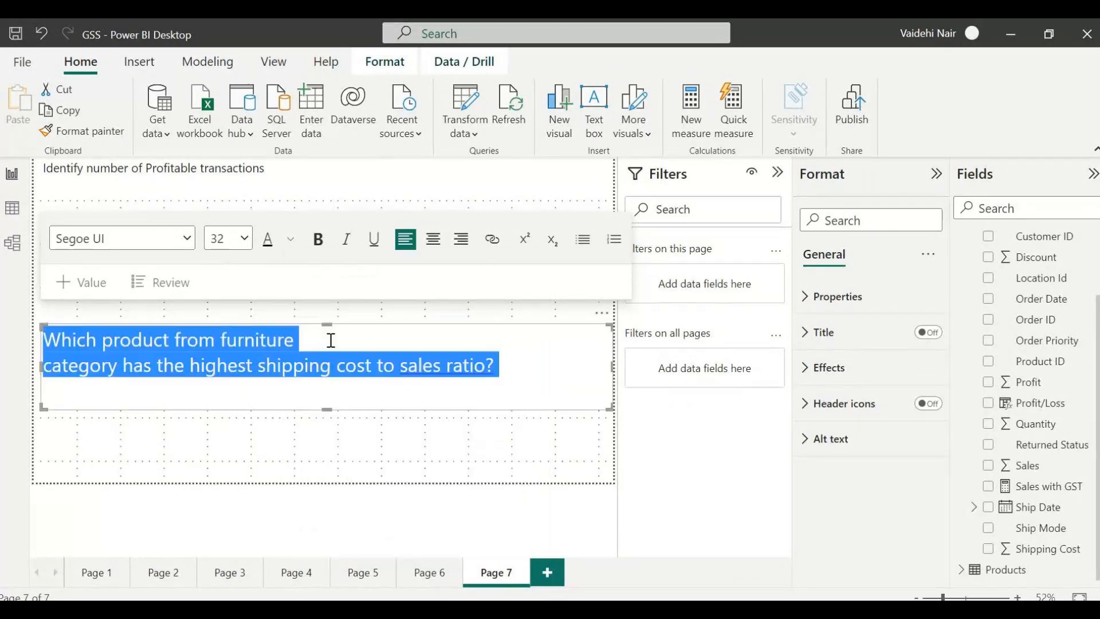
pyautogui.click(332, 340)
pyautogui.press('Delete')
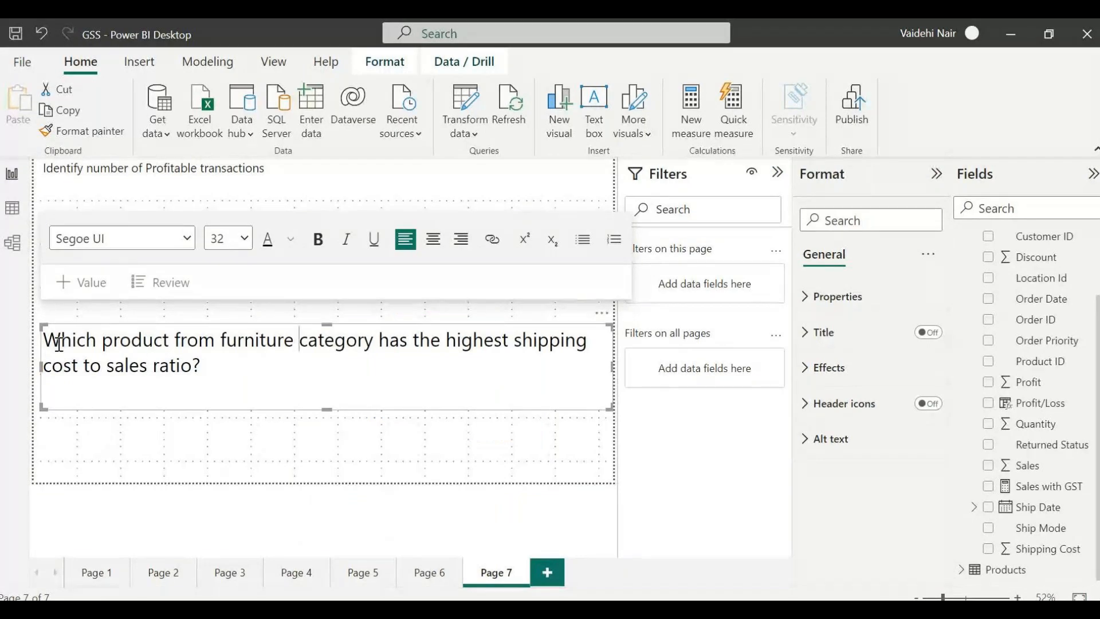
pyautogui.click(383, 402)
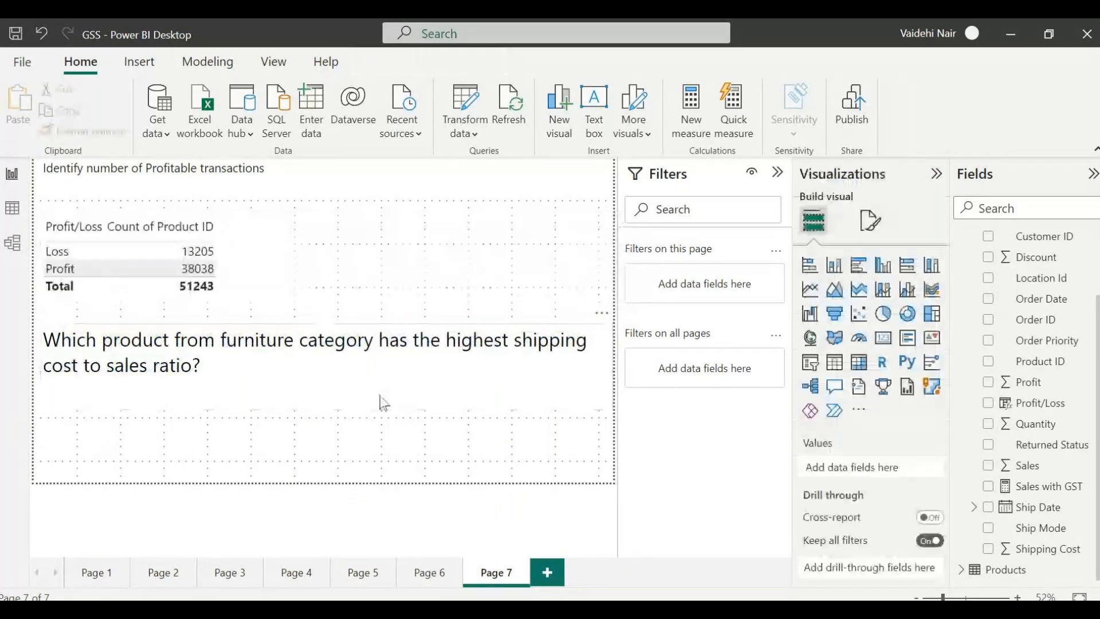
pyautogui.click(382, 403)
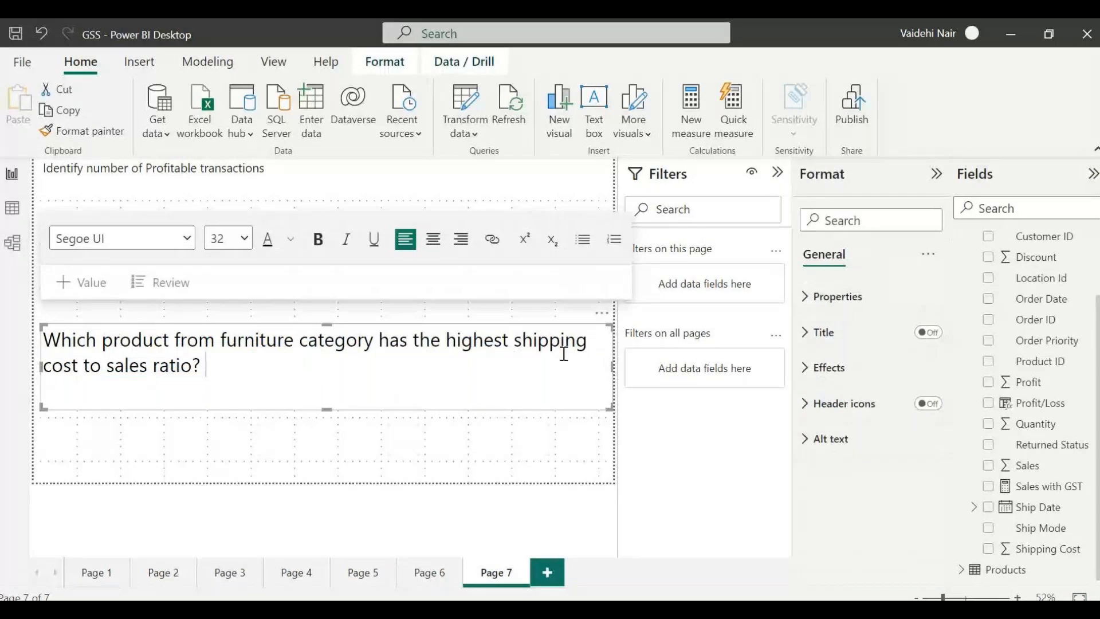
pyautogui.moveTo(564, 354); pyautogui.dragTo(46, 342)
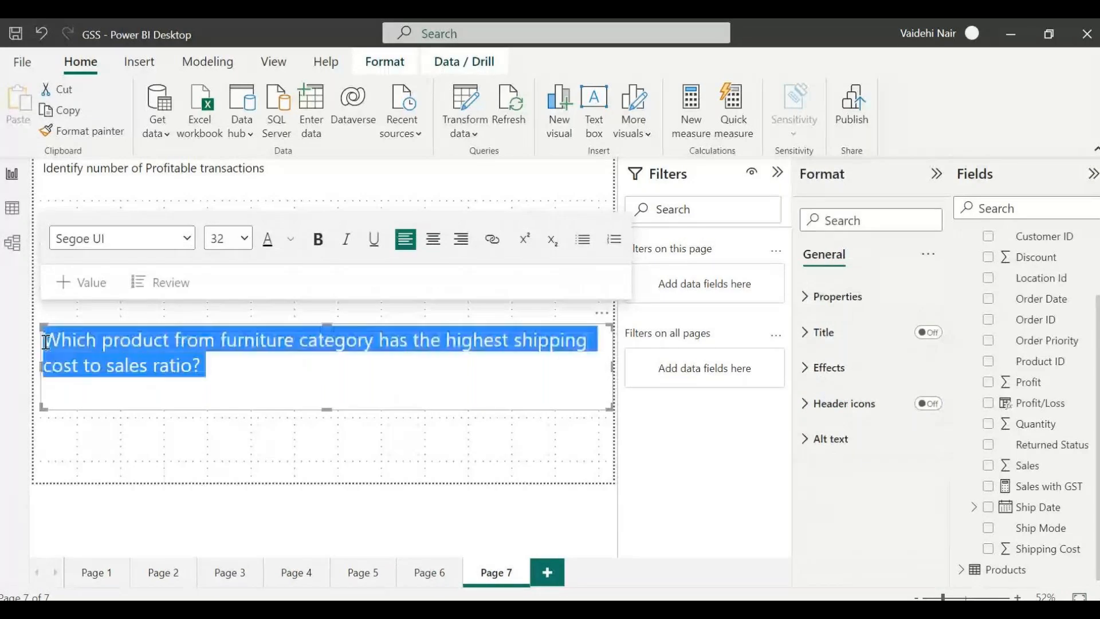
pyautogui.click(412, 490)
pyautogui.moveTo(231, 377); pyautogui.dragTo(523, 339)
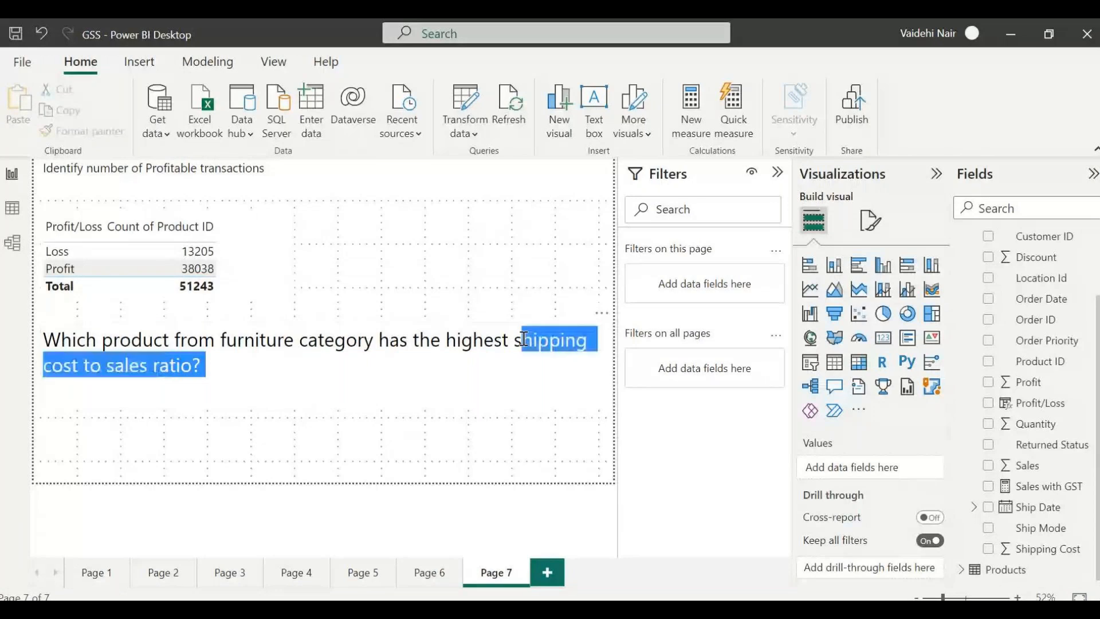
pyautogui.click(453, 464)
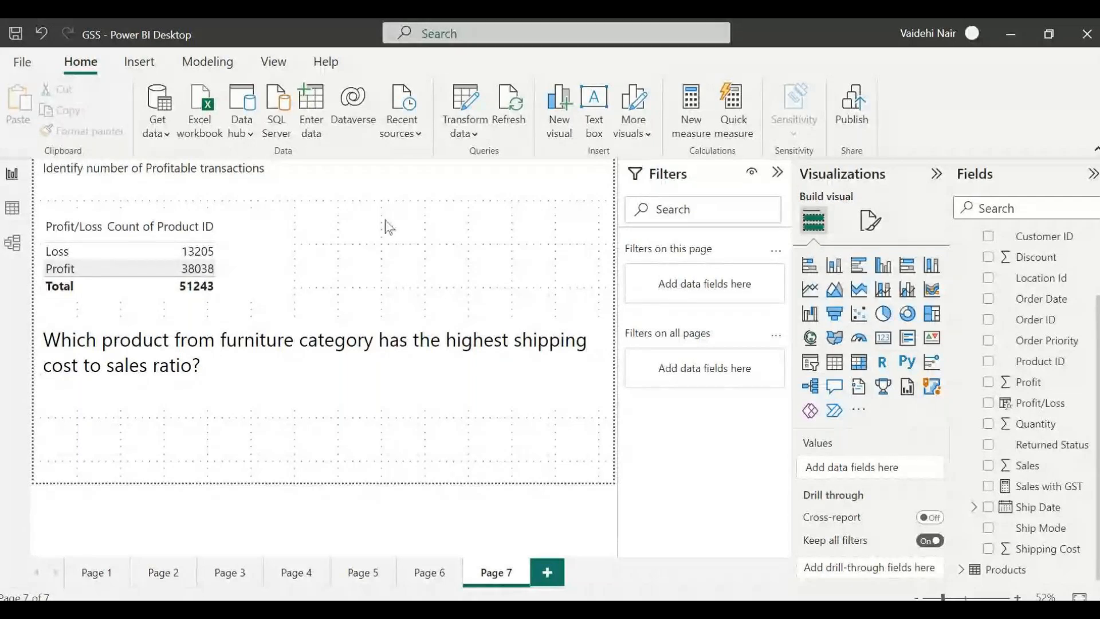
pyautogui.click(363, 397)
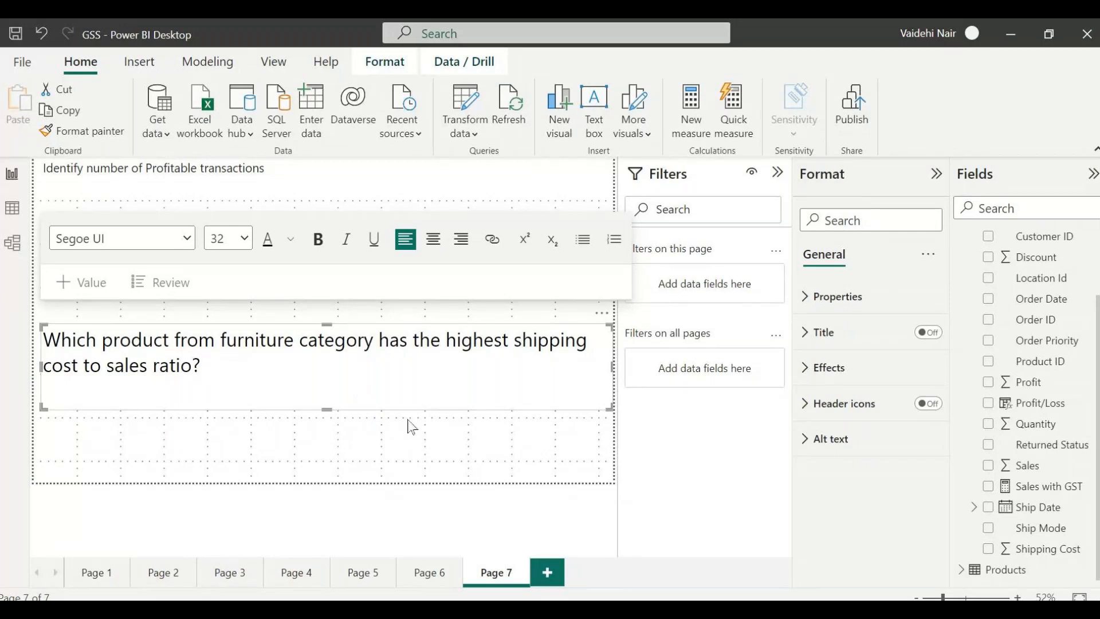
pyautogui.click(402, 449)
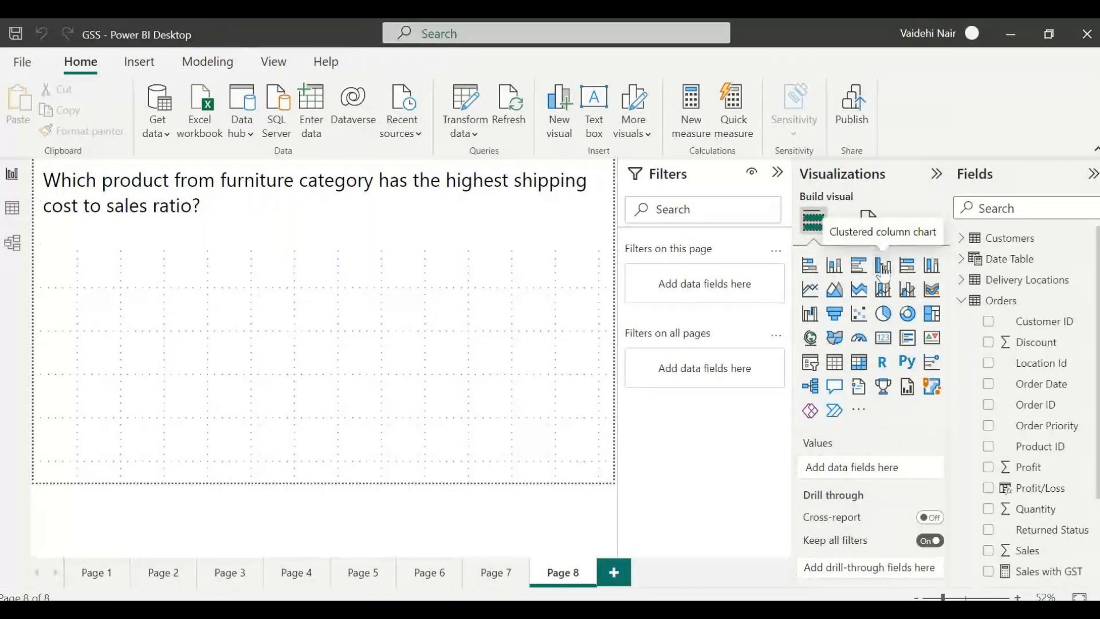
# Place a clustered column chart below the question on Page 8, with Category and Product ID from Products on its X-axis
pyautogui.click(883, 270)
pyautogui.moveTo(323, 358); pyautogui.dragTo(333, 499)
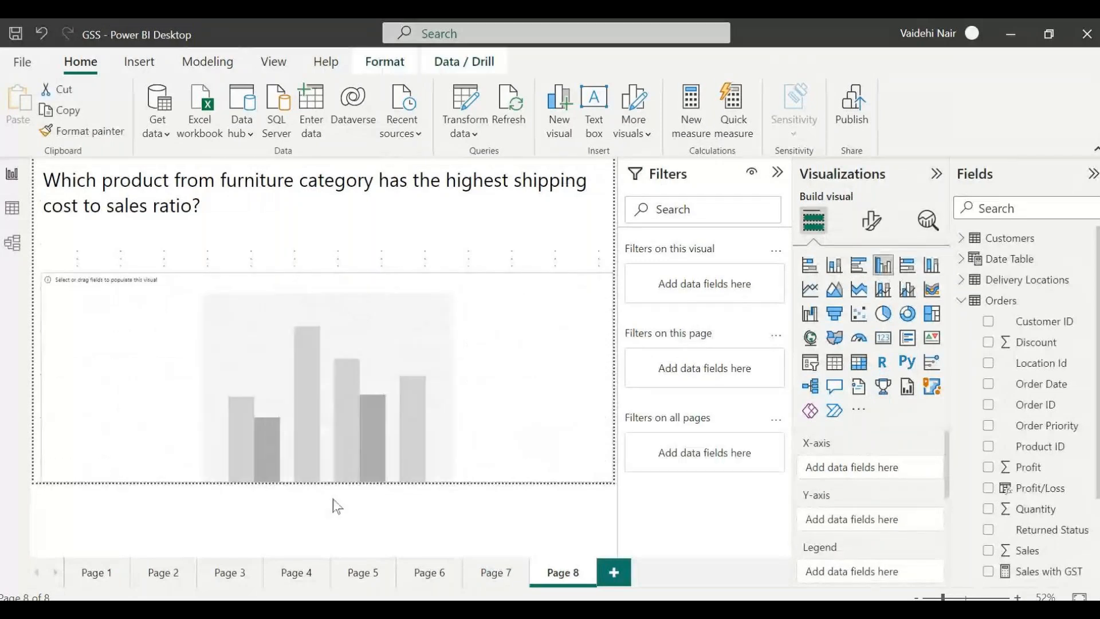
pyautogui.scroll(-2, 1053, 500)
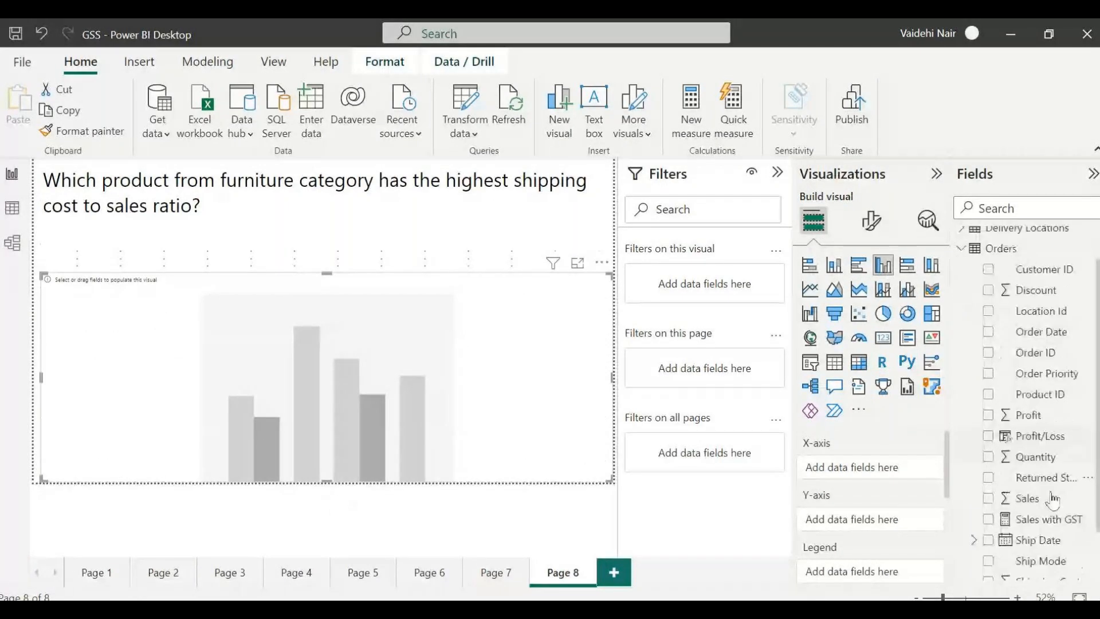
pyautogui.scroll(-2, 1053, 500)
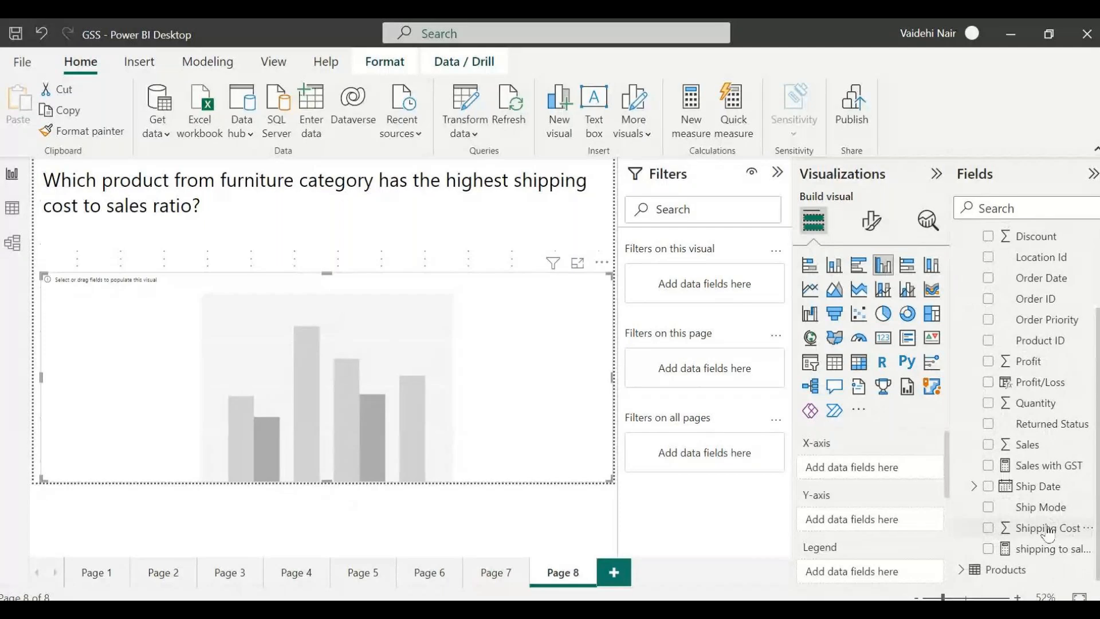
pyautogui.click(975, 579)
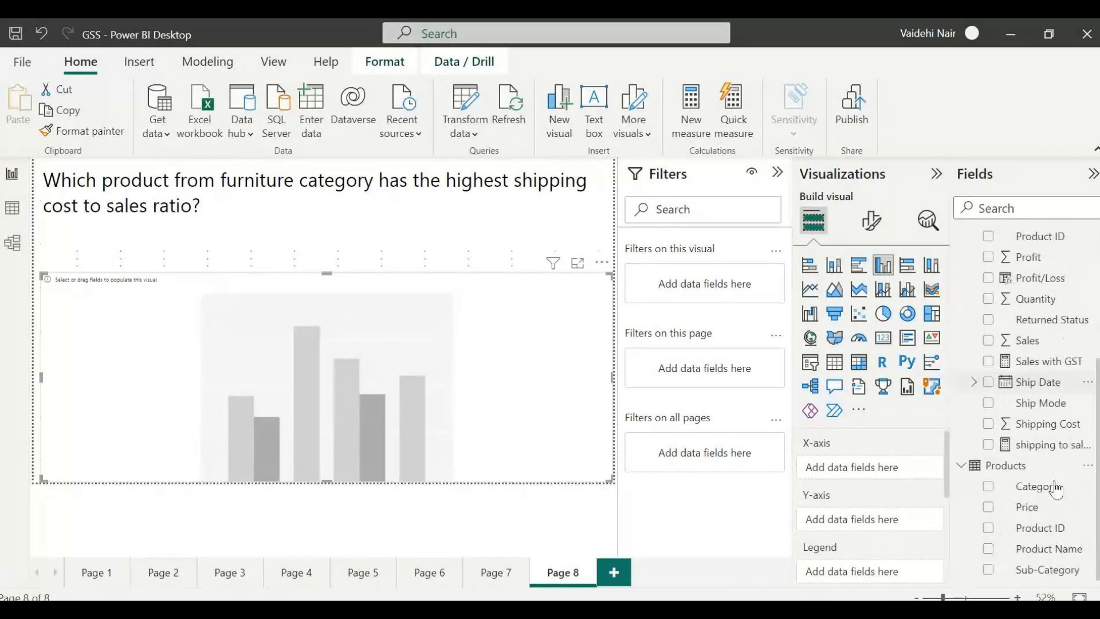
pyautogui.click(988, 487)
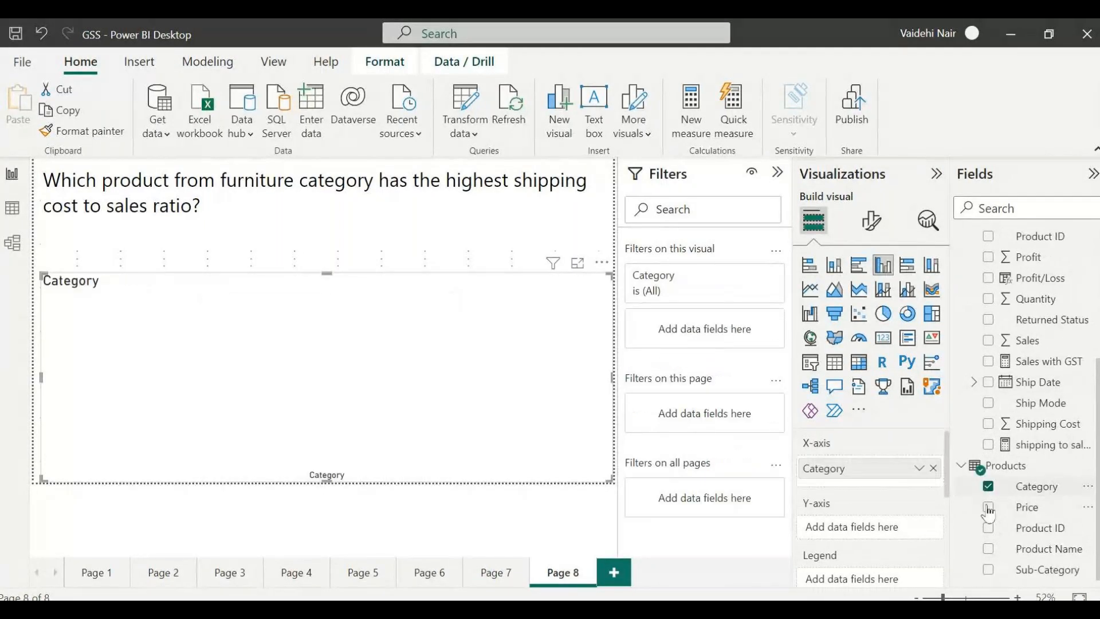
pyautogui.click(989, 531)
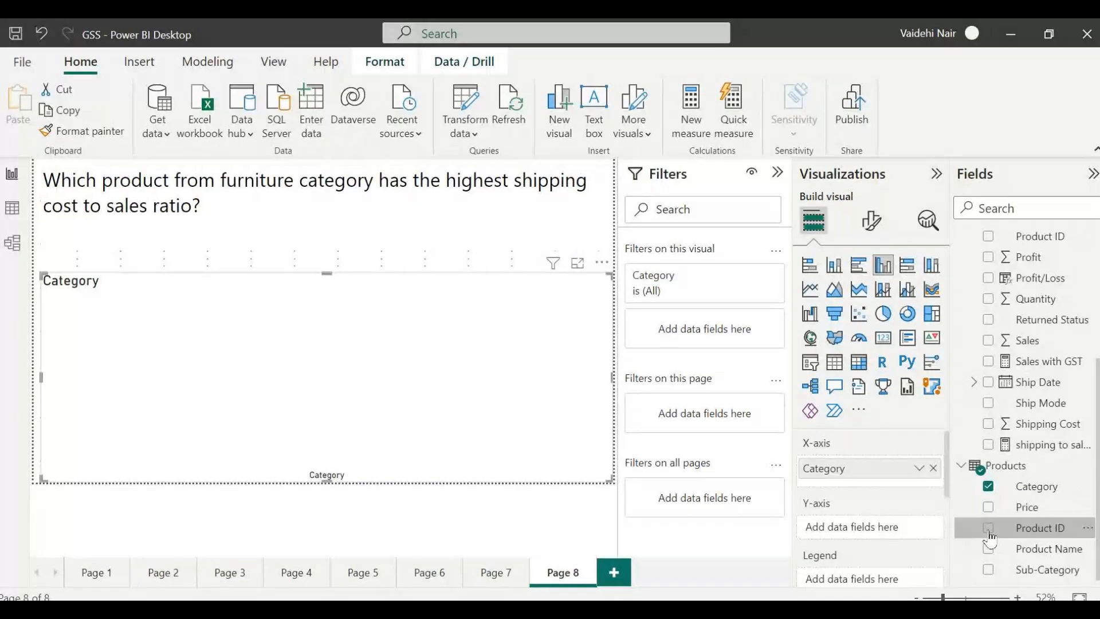
pyautogui.moveTo(990, 539); pyautogui.dragTo(870, 486)
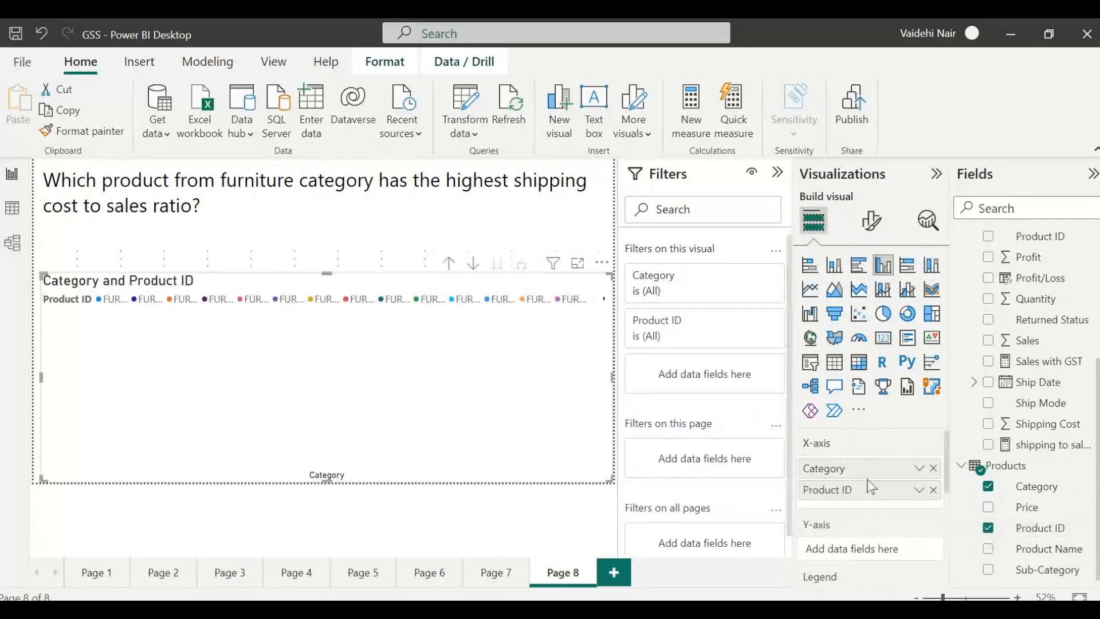
# Turn on drill-down for the column chart and plot the shipping to sales ratio measure on its Y-axis
pyautogui.click(475, 264)
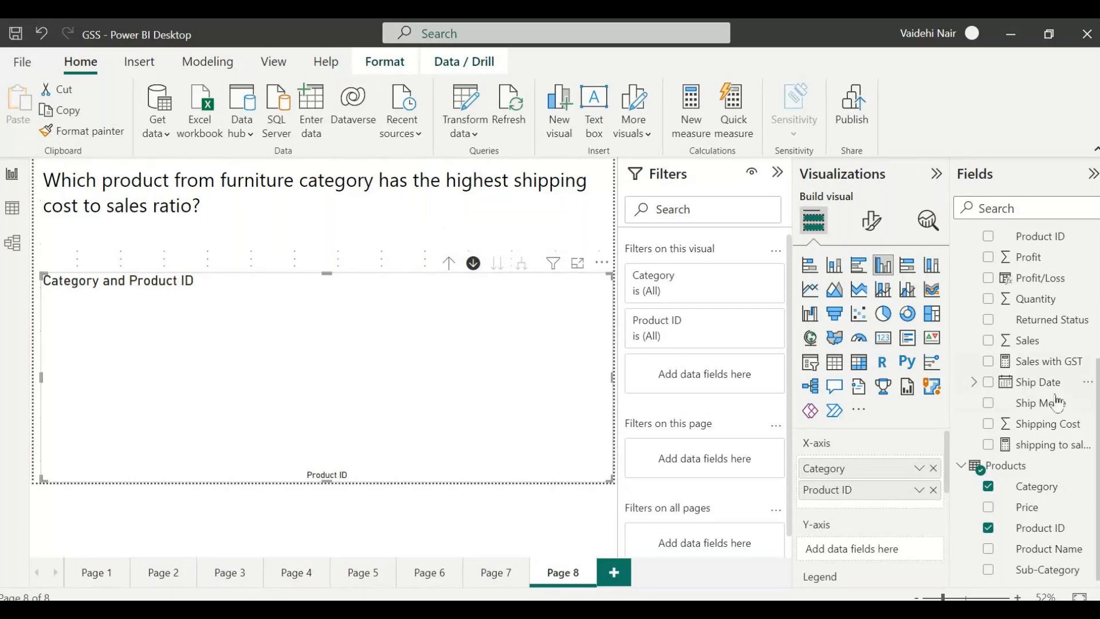
pyautogui.scroll(2, 1058, 403)
pyautogui.scroll(-2, 1058, 403)
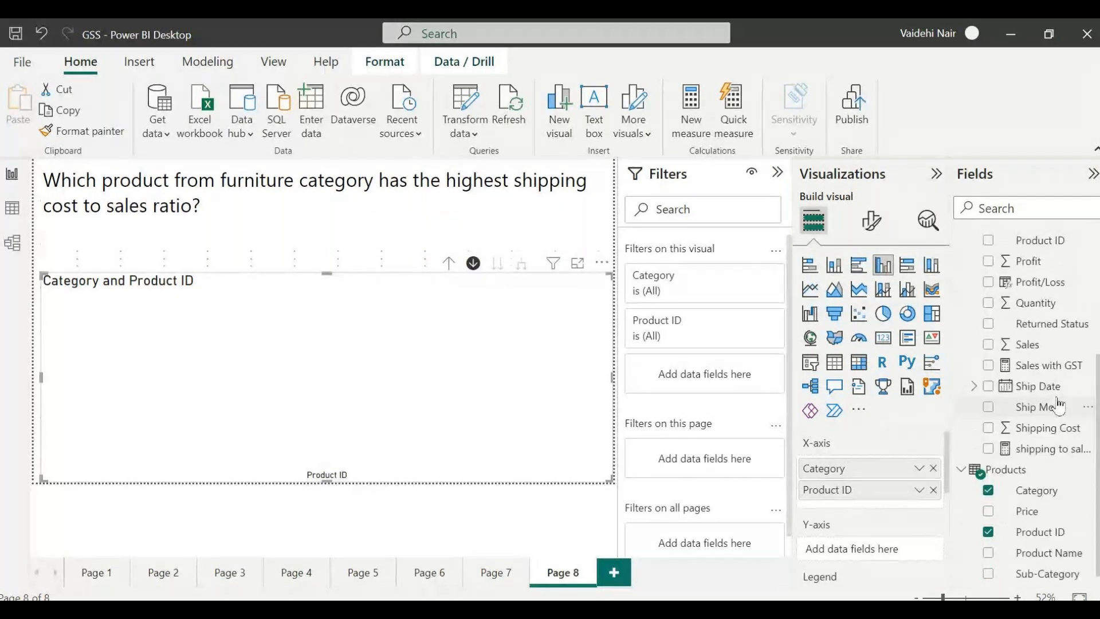
pyautogui.click(989, 445)
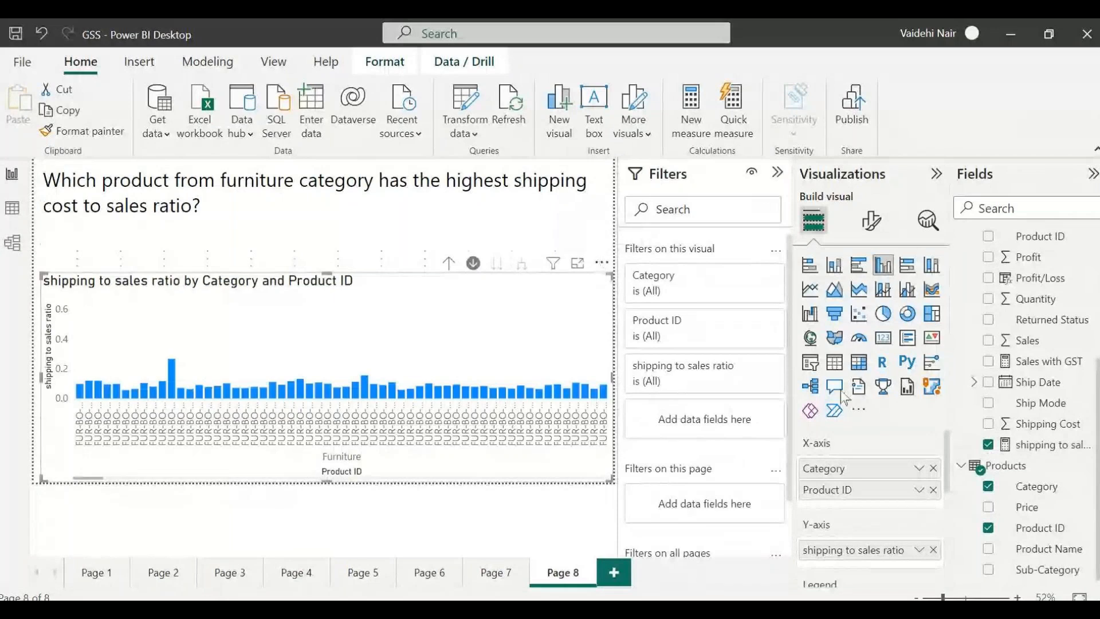
pyautogui.click(601, 262)
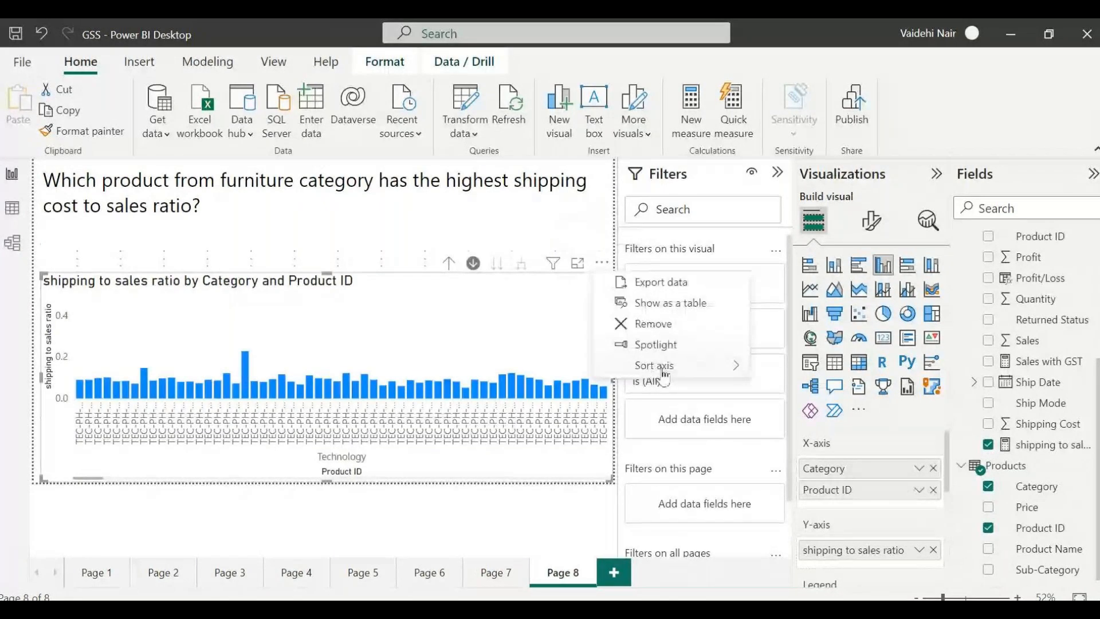
pyautogui.moveTo(663, 372)
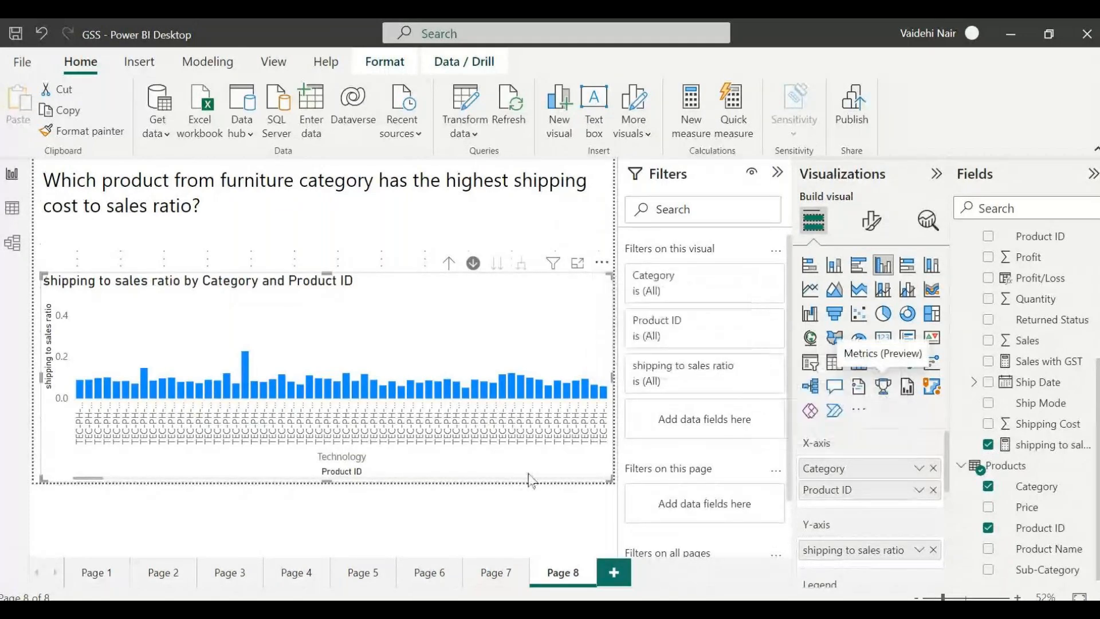
# Drill the chart up to the Category level, then drill down into Furniture to show its products
pyautogui.click(448, 264)
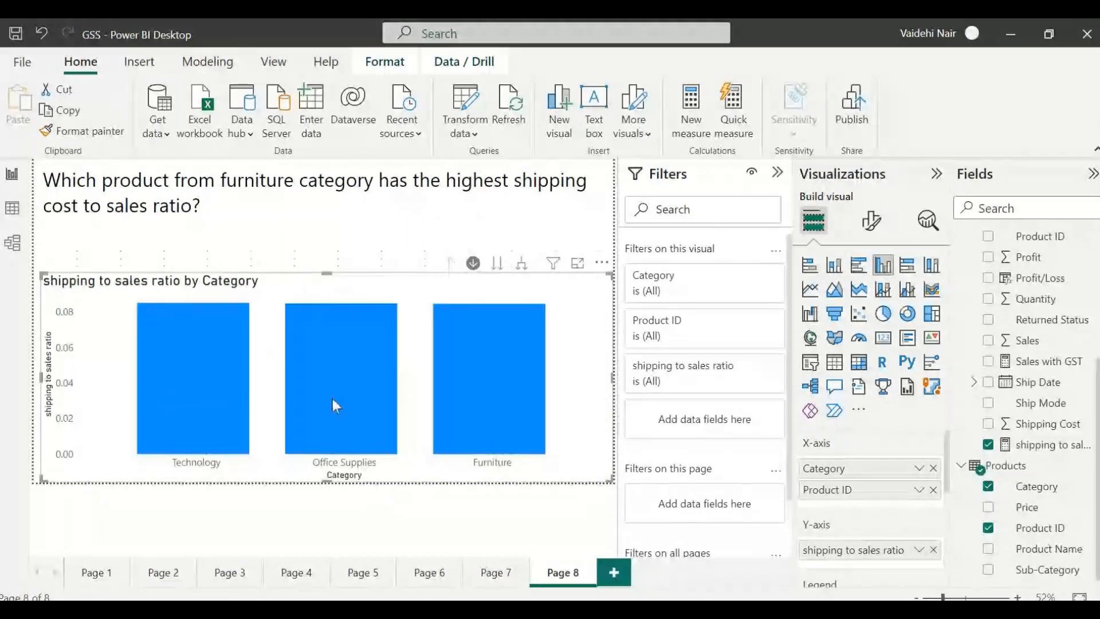
pyautogui.moveTo(502, 390)
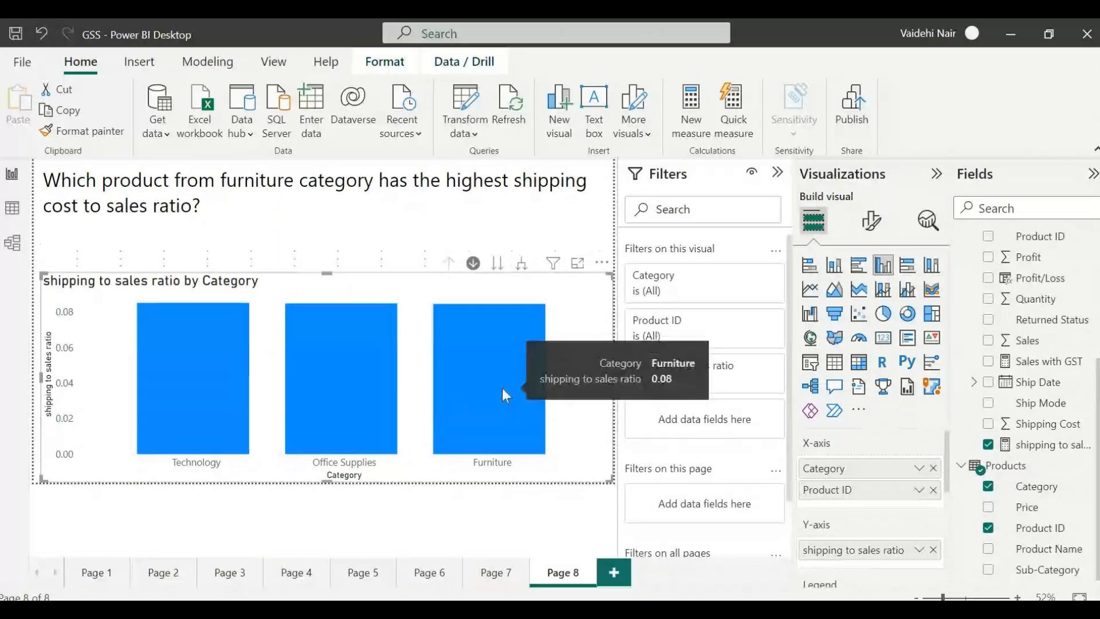
pyautogui.moveTo(341, 403)
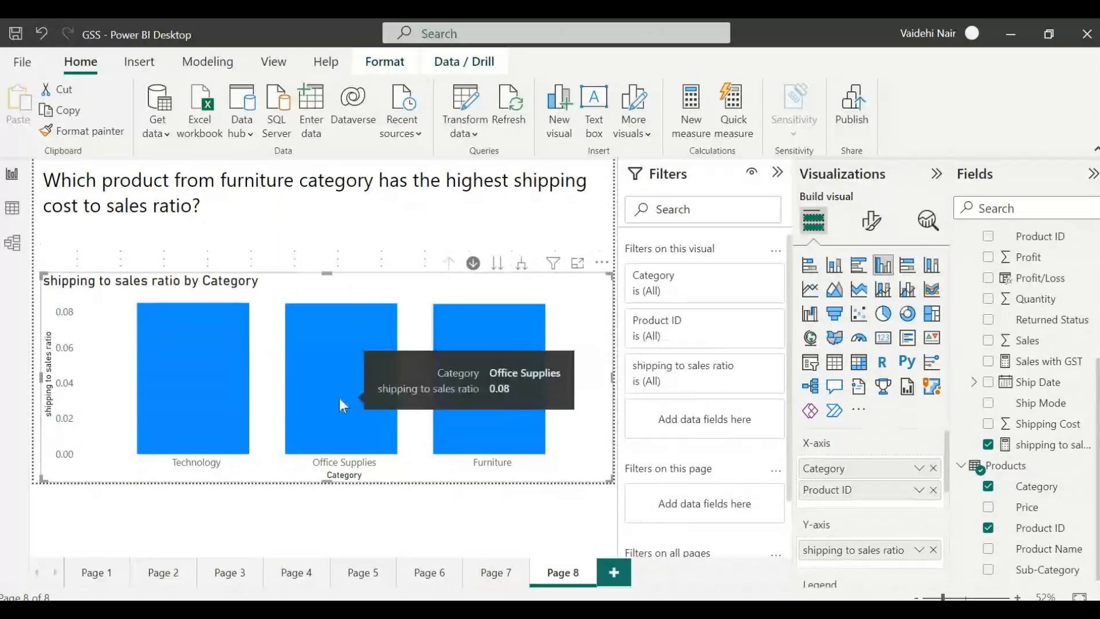
pyautogui.moveTo(490, 367)
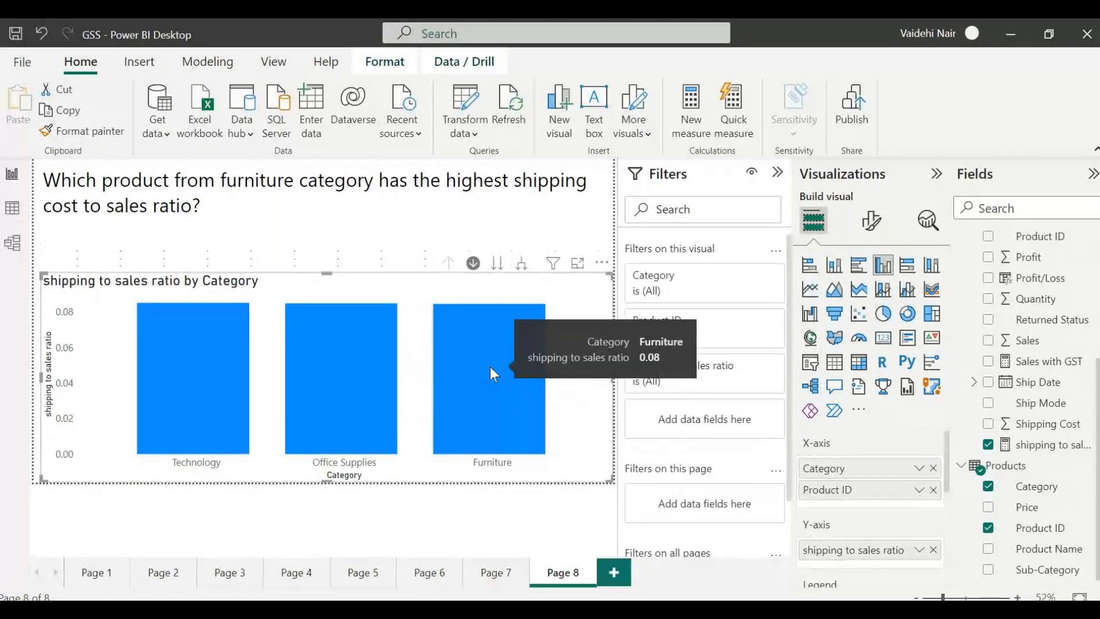
pyautogui.click(490, 367)
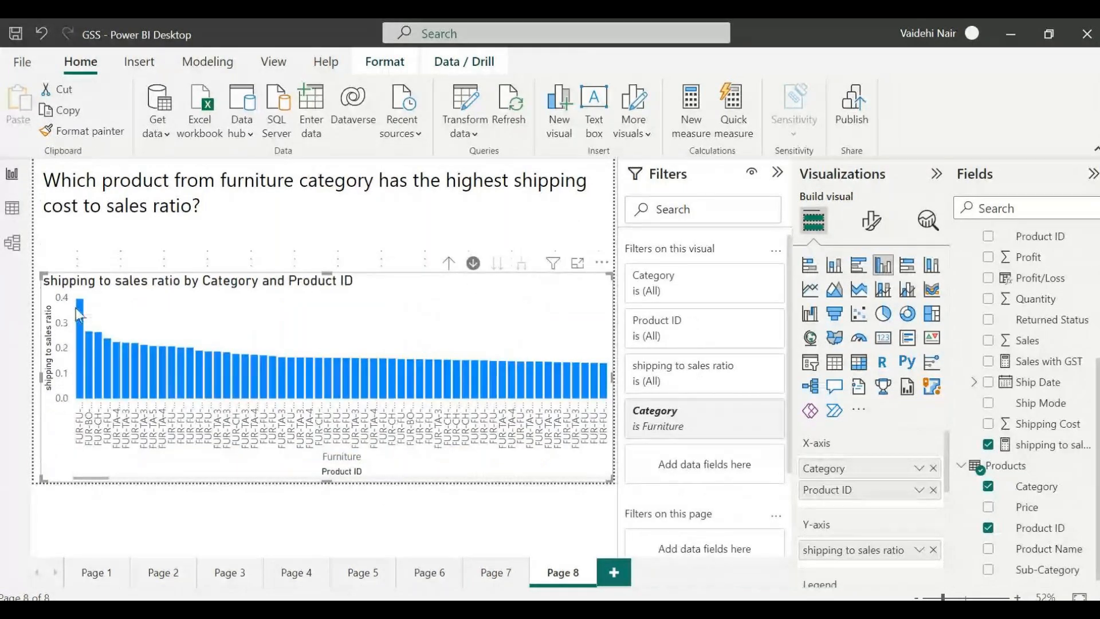
# Replace Product ID with Product Name on the chart's X-axis, beneath Category
pyautogui.moveTo(81, 309)
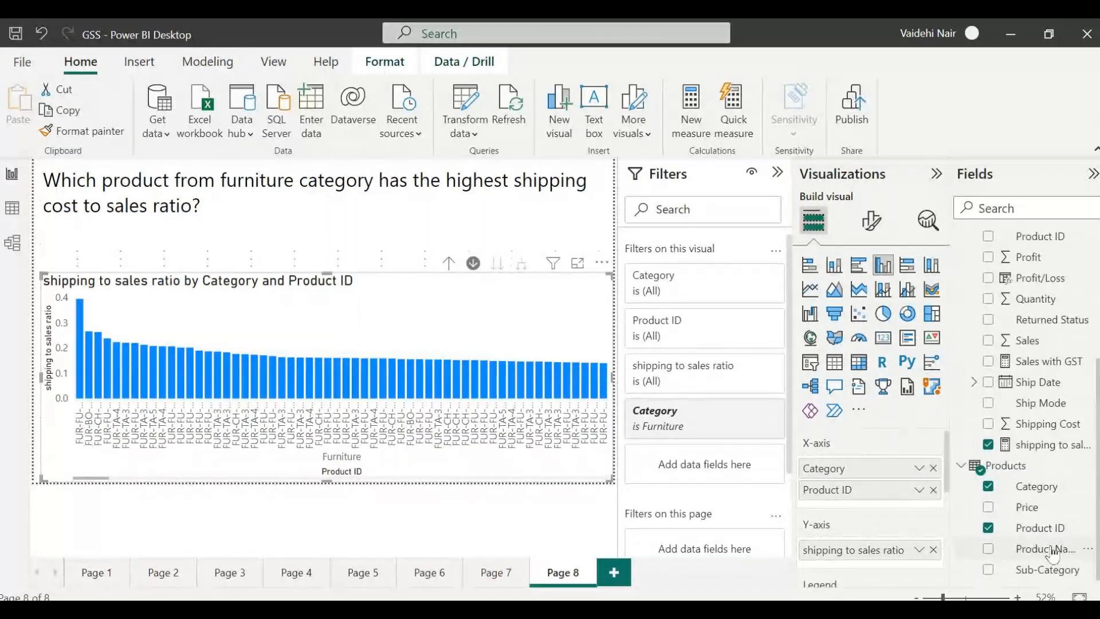
pyautogui.moveTo(938, 530)
pyautogui.mouseDown()
pyautogui.moveTo(901, 497)
pyautogui.moveTo(933, 510)
pyautogui.mouseUp()
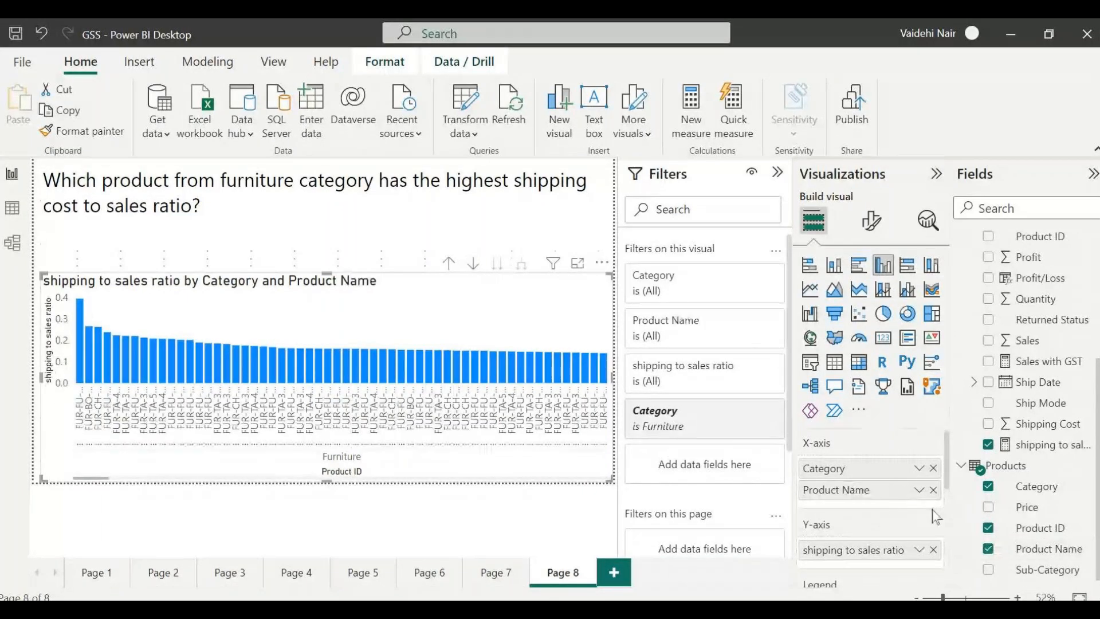
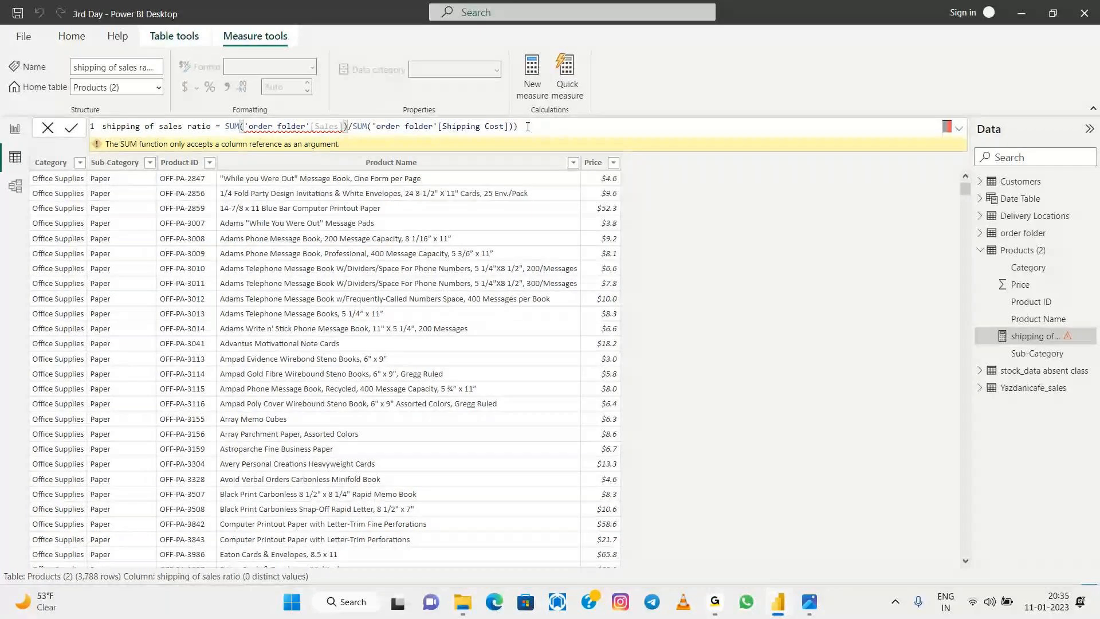
# Erase the shipping of sales ratio measure's expression back to its first opening SUM parenthesis
pyautogui.press('BackSpace')
pyautogui.press('BackSpace')
pyautogui.press('BackSpace')
pyautogui.press('BackSpace')
pyautogui.press('BackSpace')
pyautogui.press('BackSpace')
pyautogui.press('BackSpace')
pyautogui.press('BackSpace')
pyautogui.press('BackSpace')
pyautogui.press('BackSpace')
pyautogui.press('BackSpace')
pyautogui.press('BackSpace')
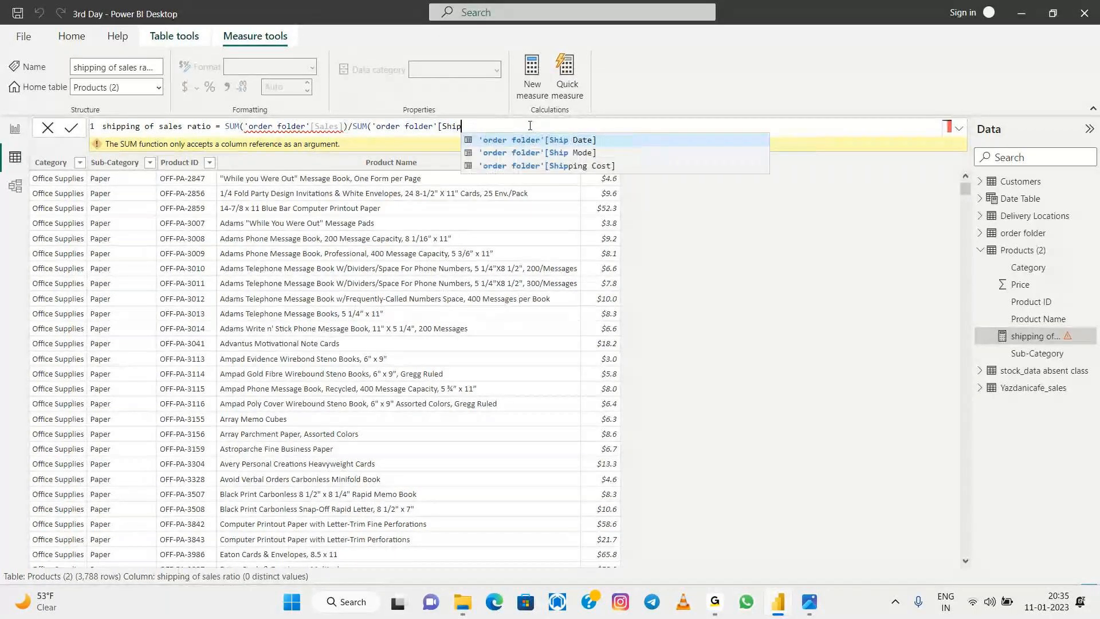
pyautogui.press('BackSpace')
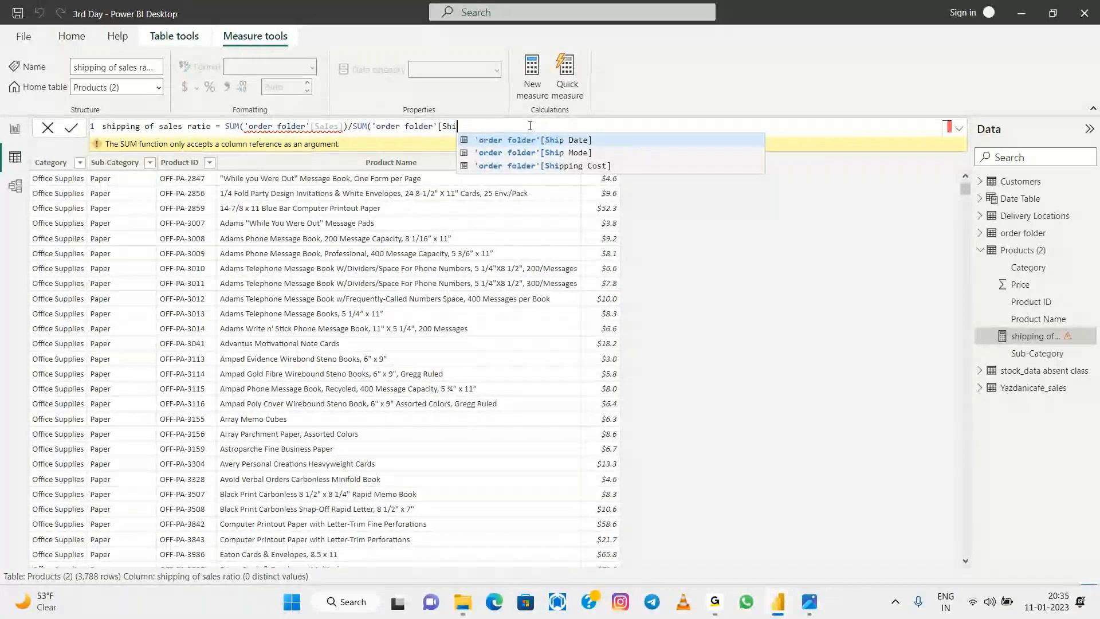
pyautogui.press('BackSpace')
pyautogui.press('BackSpace')
pyautogui.press('BackSpace')
pyautogui.press('BackSpace')
pyautogui.press('BackSpace')
pyautogui.press('BackSpace')
pyautogui.press('BackSpace')
pyautogui.press('BackSpace')
pyautogui.press('BackSpace')
pyautogui.press('BackSpace')
pyautogui.press('BackSpace')
pyautogui.press('BackSpace')
pyautogui.press('BackSpace')
pyautogui.press('BackSpace')
pyautogui.press('BackSpace')
pyautogui.press('BackSpace')
pyautogui.press('BackSpace')
pyautogui.press('BackSpace')
pyautogui.press('BackSpace')
pyautogui.press('BackSpace')
pyautogui.press('BackSpace')
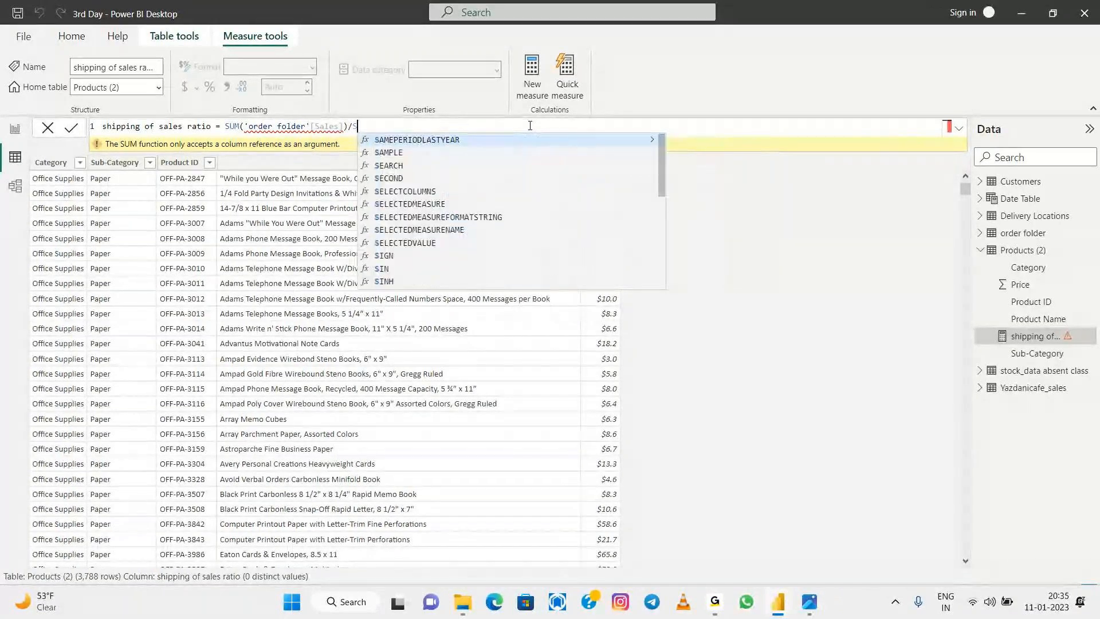
pyautogui.press('BackSpace')
pyautogui.press('BackSpace')
pyautogui.press('BackSpace')
pyautogui.press('BackSpace')
pyautogui.press('BackSpace')
pyautogui.press('BackSpace')
pyautogui.press('BackSpace')
pyautogui.press('BackSpace')
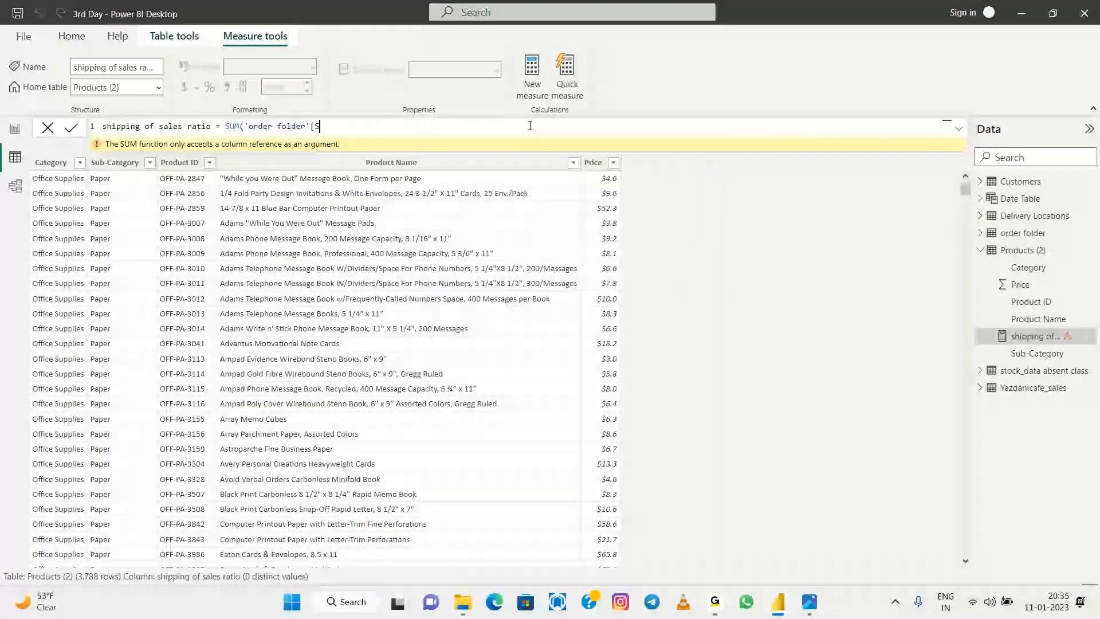
pyautogui.press('BackSpace')
pyautogui.press('BackSpace')
pyautogui.press('BackSpace')
pyautogui.press('BackSpace')
pyautogui.press('BackSpace')
pyautogui.press('BackSpace')
pyautogui.press('BackSpace')
pyautogui.press('BackSpace')
pyautogui.press('BackSpace')
pyautogui.press('BackSpace')
pyautogui.press('BackSpace')
pyautogui.press('BackSpace')
pyautogui.press('BackSpace')
pyautogui.press('BackSpace')
pyautogui.press('BackSpace')
pyautogui.press('BackSpace')
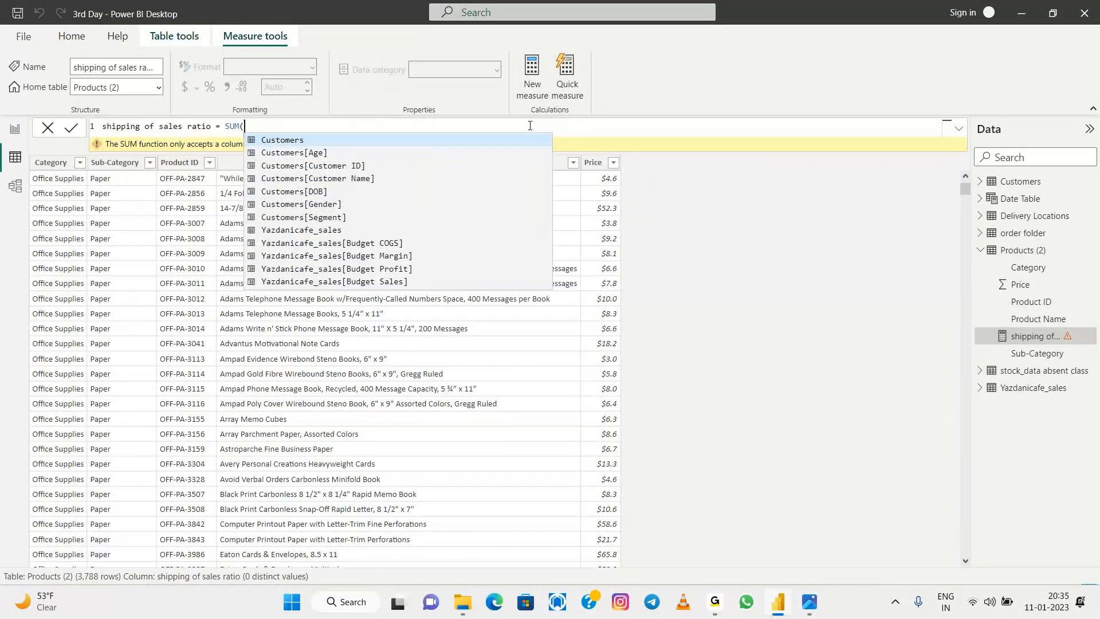
# Complete the measure's formula as SUM('order folder'[Shipping Cost])/SUM('order folder'[Sales])
pyautogui.write('shipp')
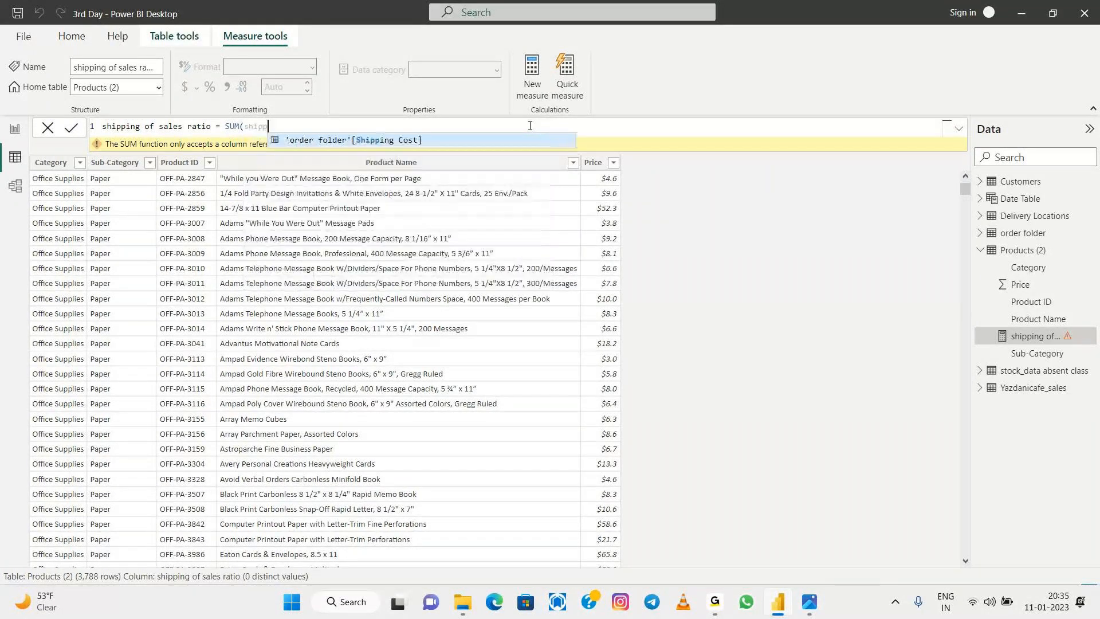
pyautogui.write('ing')
pyautogui.press('Tab')
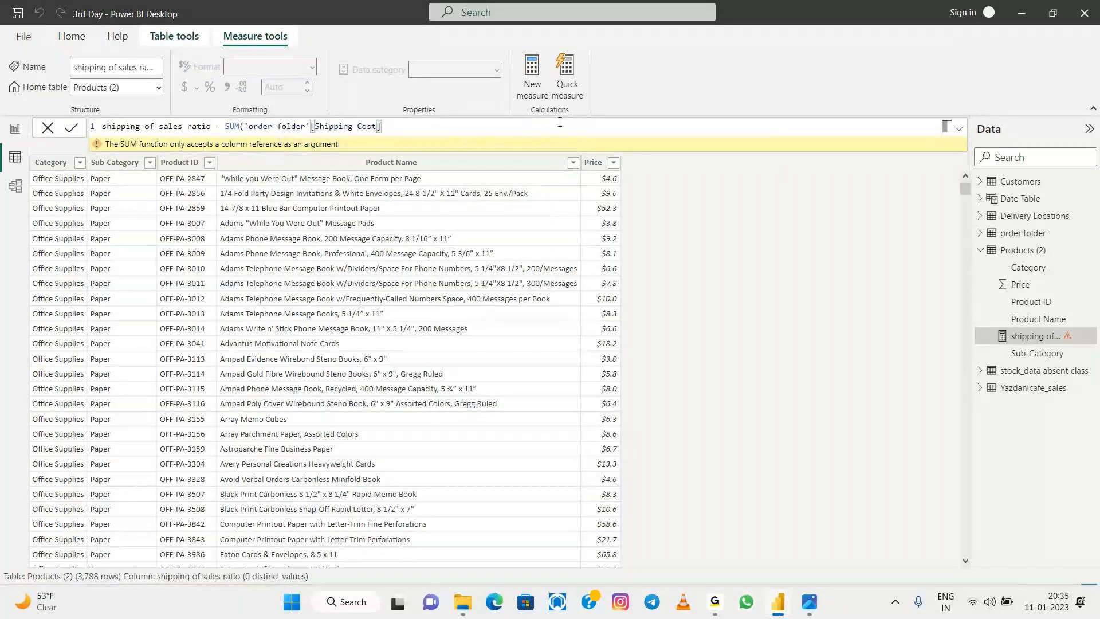
pyautogui.write('/')
pyautogui.press('BackSpace')
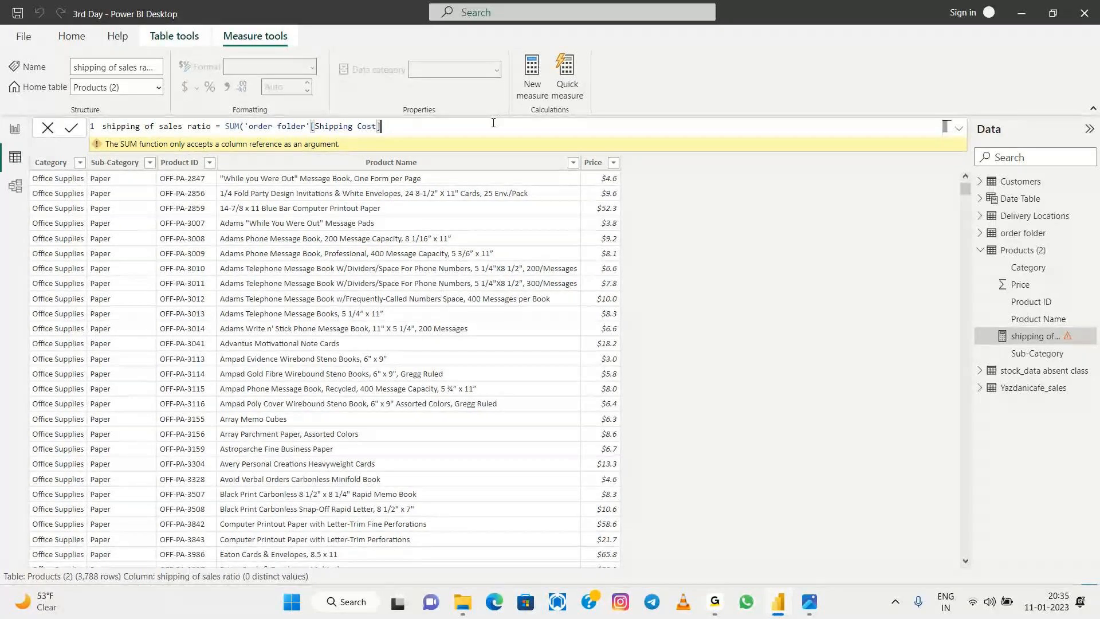
pyautogui.write(')/')
pyautogui.write('sum')
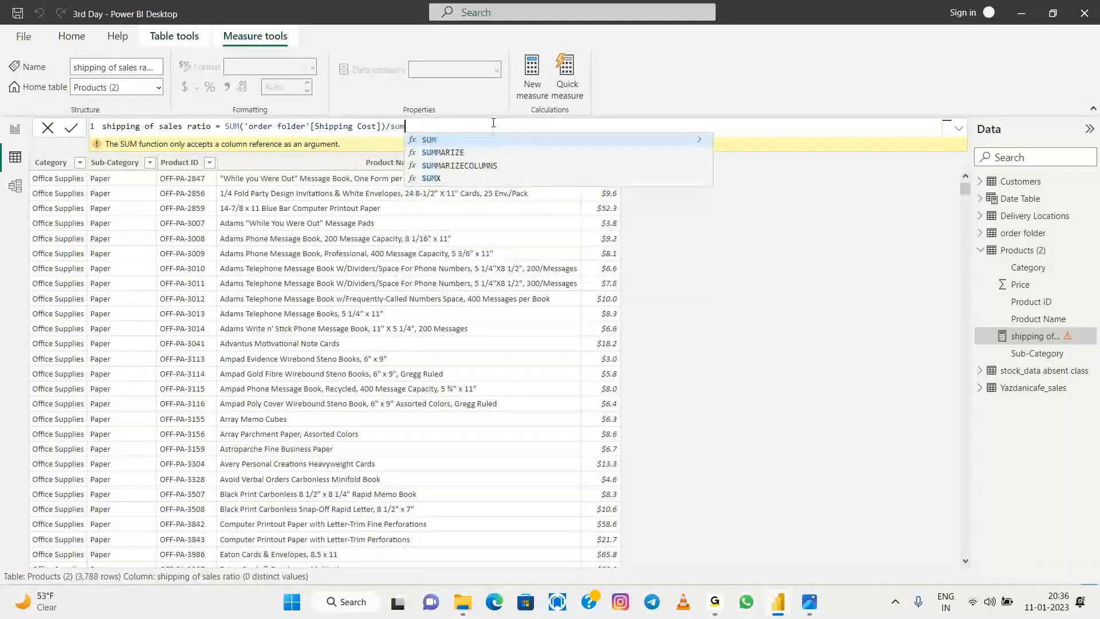
pyautogui.press('Tab')
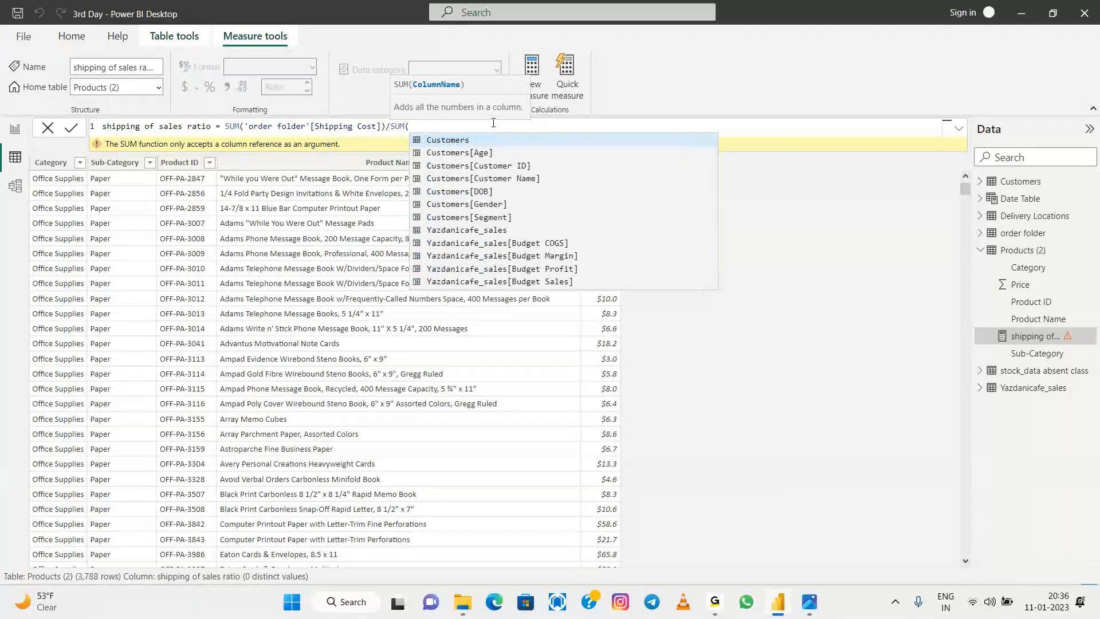
pyautogui.write('s')
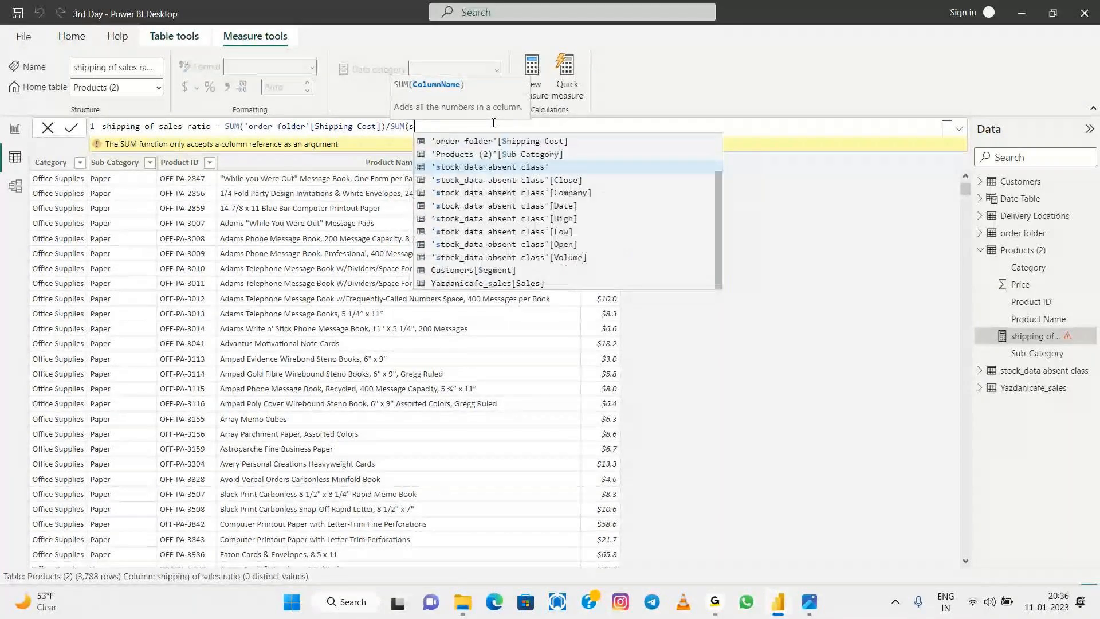
pyautogui.write('ales')
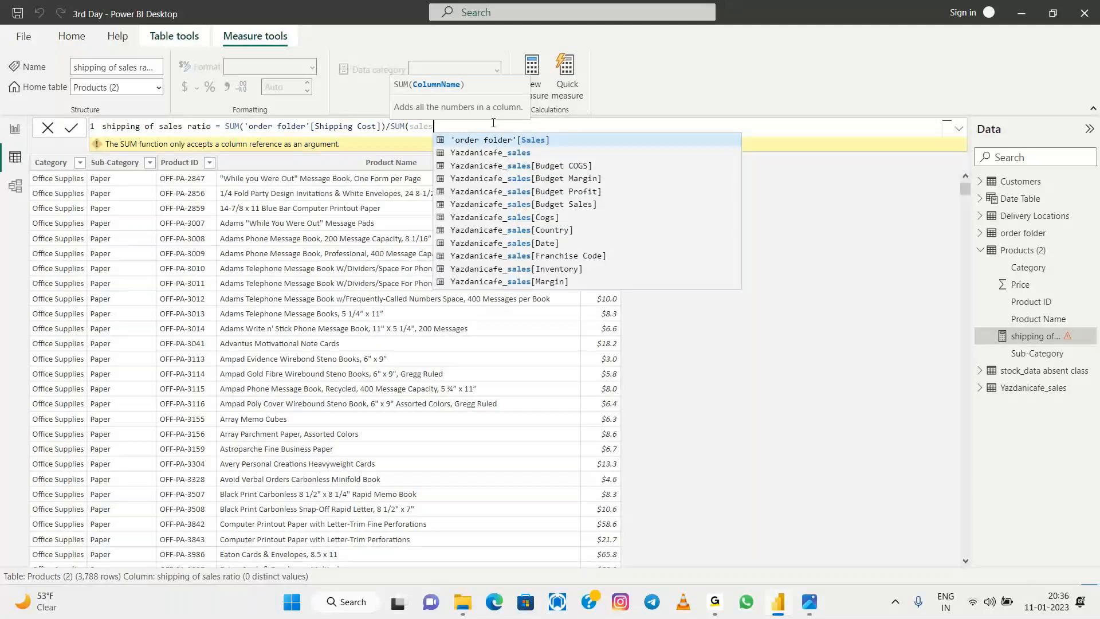
pyautogui.press('Tab')
pyautogui.write(')')
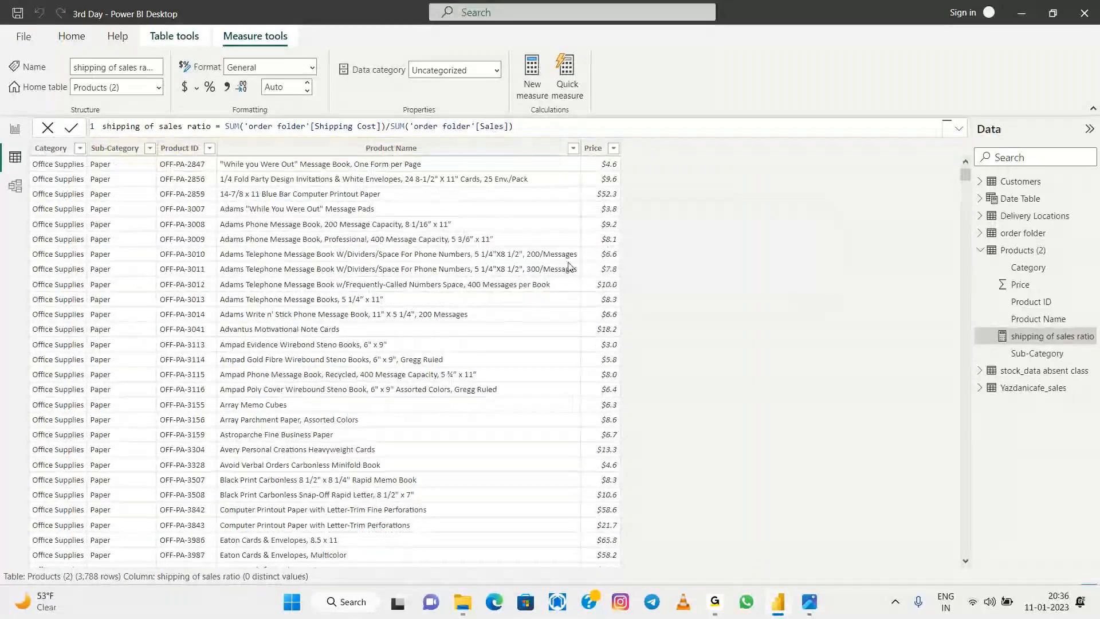
# Insert a clustered column chart below the profit/loss table on report Page 7 and widen it
pyautogui.click(16, 131)
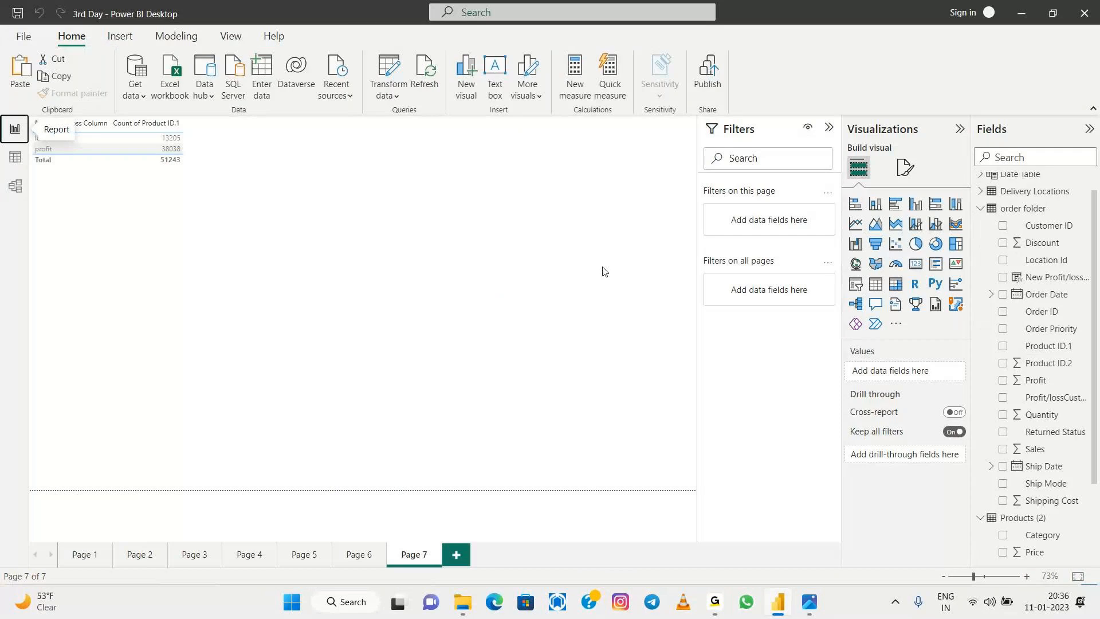
pyautogui.click(298, 328)
pyautogui.click(915, 205)
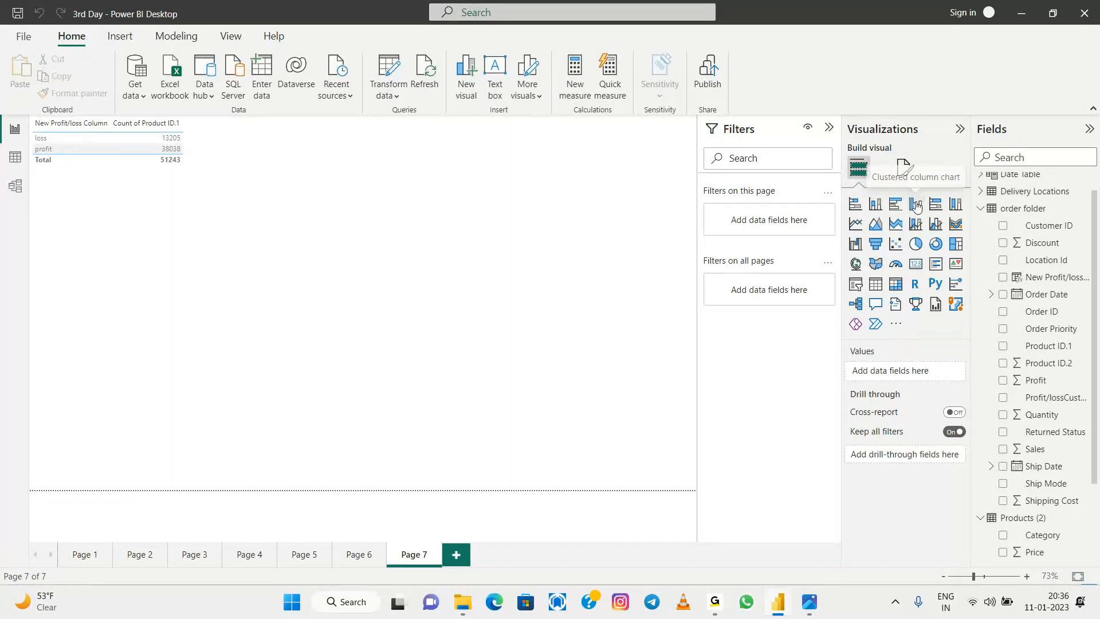
pyautogui.moveTo(189, 291); pyautogui.dragTo(537, 389)
# Collapse the order folder table's field list and place Category from Products (2) on the chart's X-axis
pyautogui.moveTo(1094, 350)
pyautogui.mouseDown()
pyautogui.moveTo(1095, 371)
pyautogui.moveTo(1095, 343)
pyautogui.mouseUp()
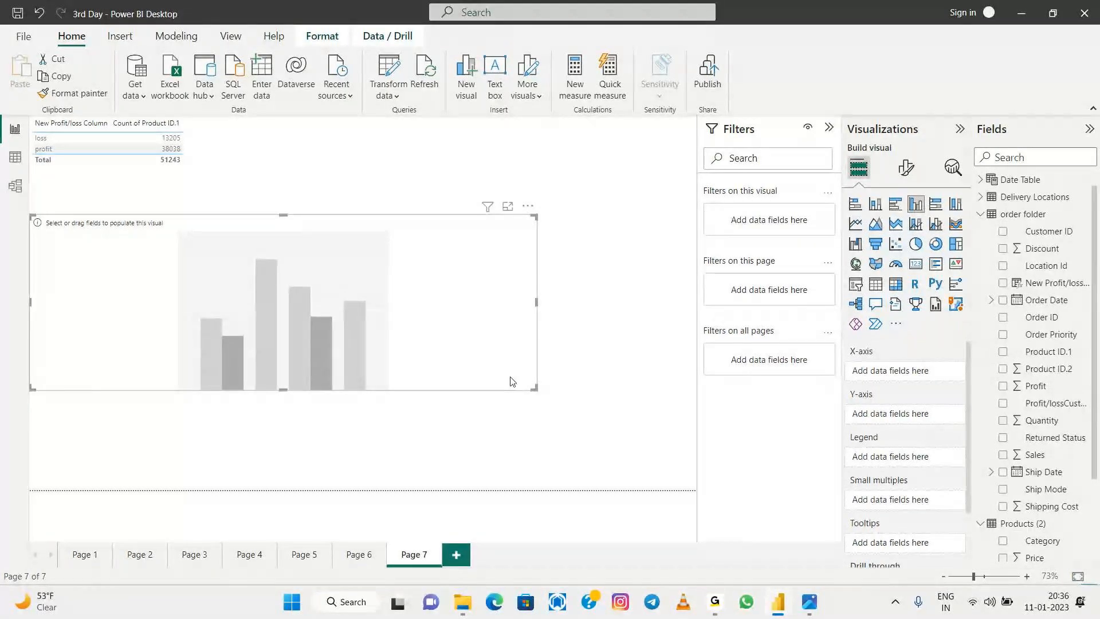
pyautogui.scroll(-3, 1090, 538)
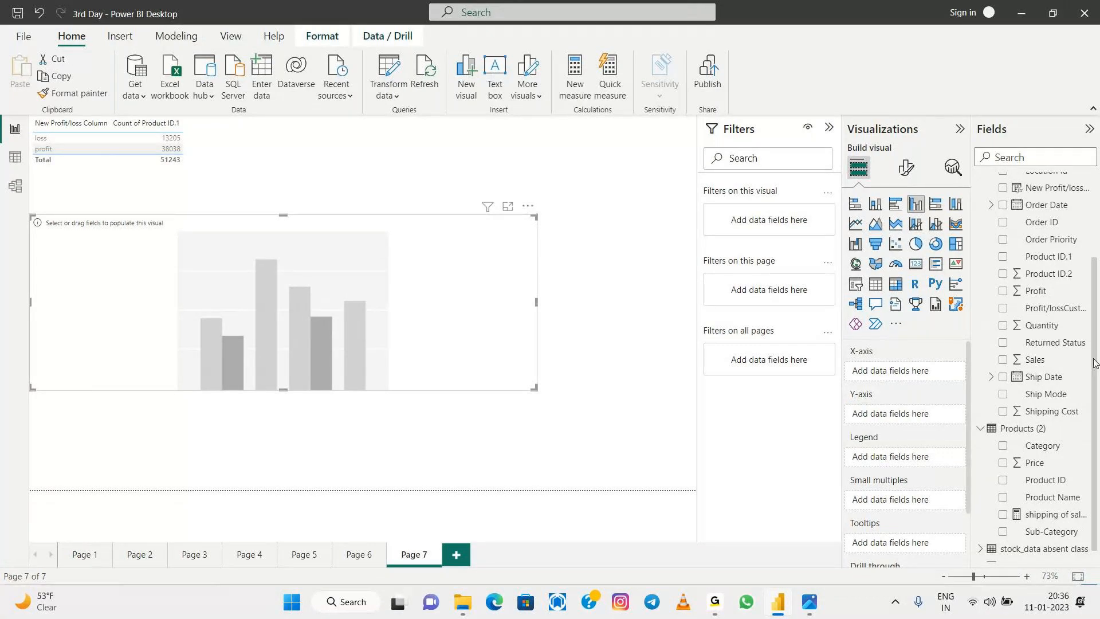
pyautogui.moveTo(1094, 362); pyautogui.dragTo(983, 229)
pyautogui.click(981, 228)
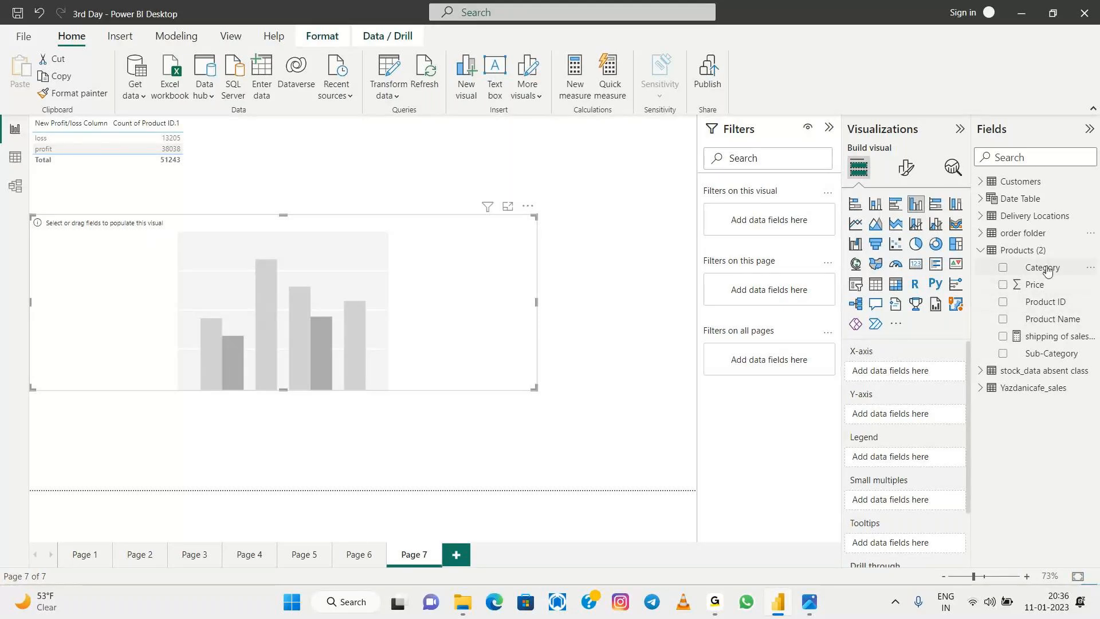
pyautogui.moveTo(1047, 270); pyautogui.dragTo(927, 370)
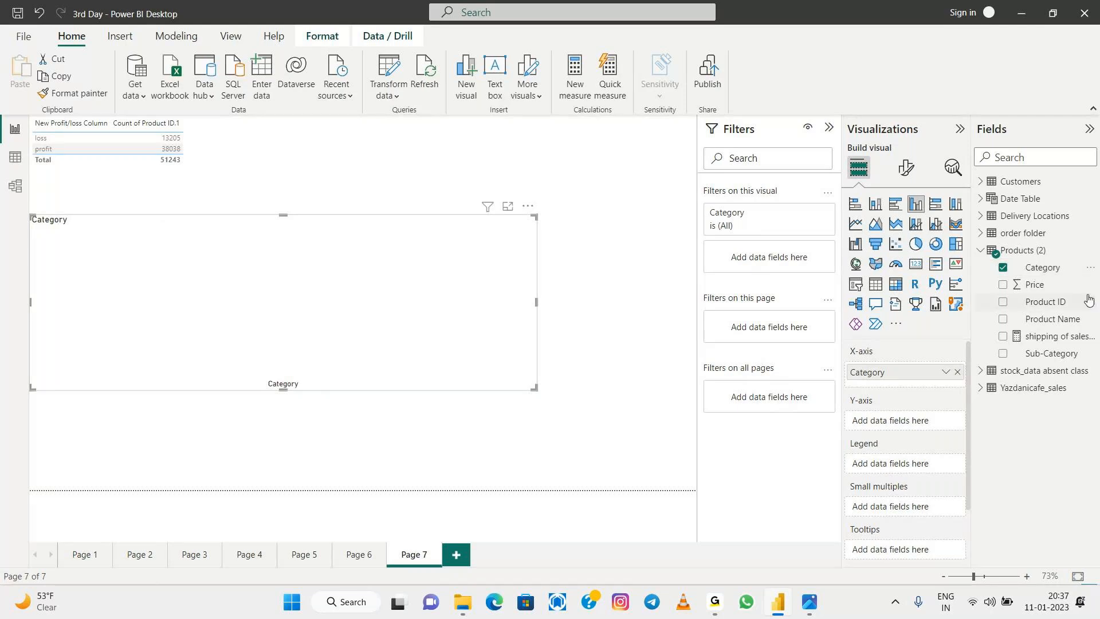
# Add Product Name to the chart and arrange the X-axis with Category first and Product Name beneath it
pyautogui.moveTo(1054, 320); pyautogui.dragTo(917, 418)
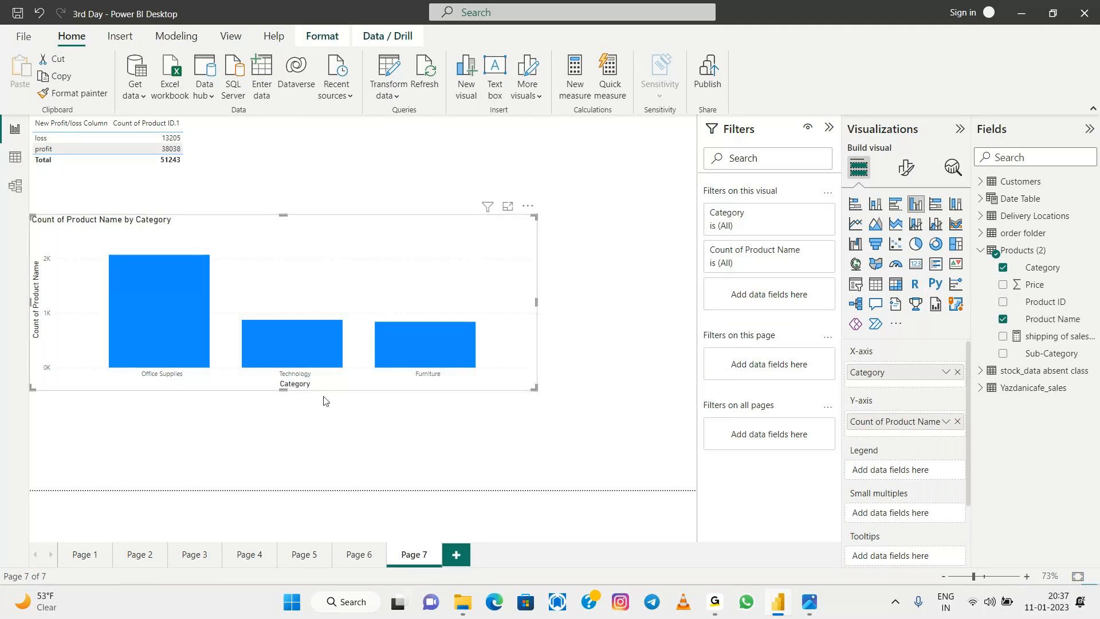
pyautogui.moveTo(277, 351)
pyautogui.moveTo(875, 380); pyautogui.dragTo(879, 432)
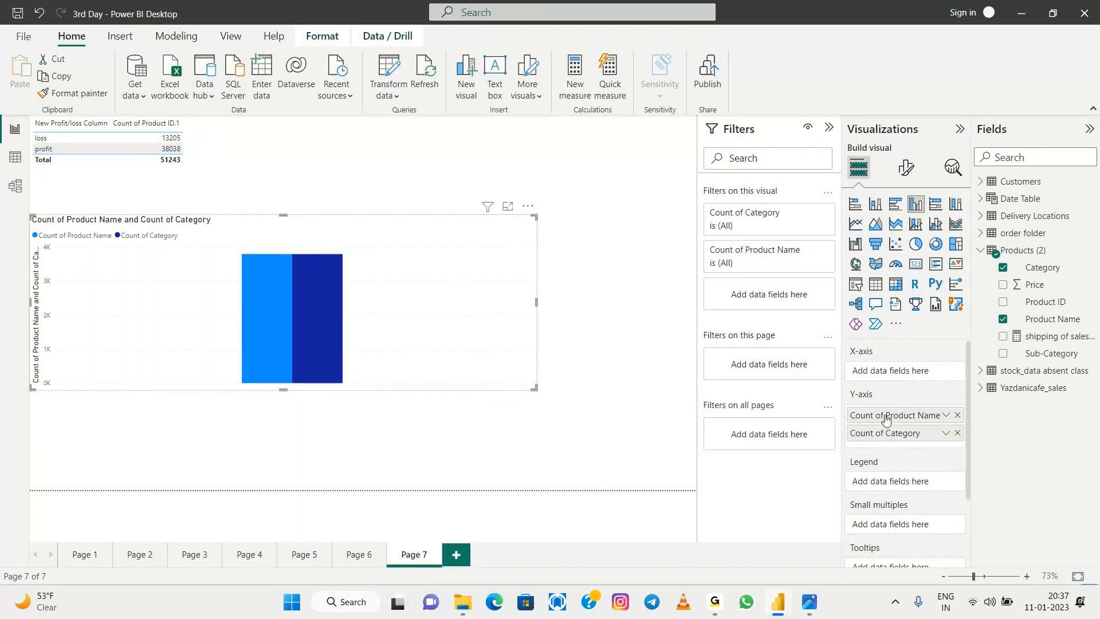
pyautogui.moveTo(885, 419); pyautogui.dragTo(884, 373)
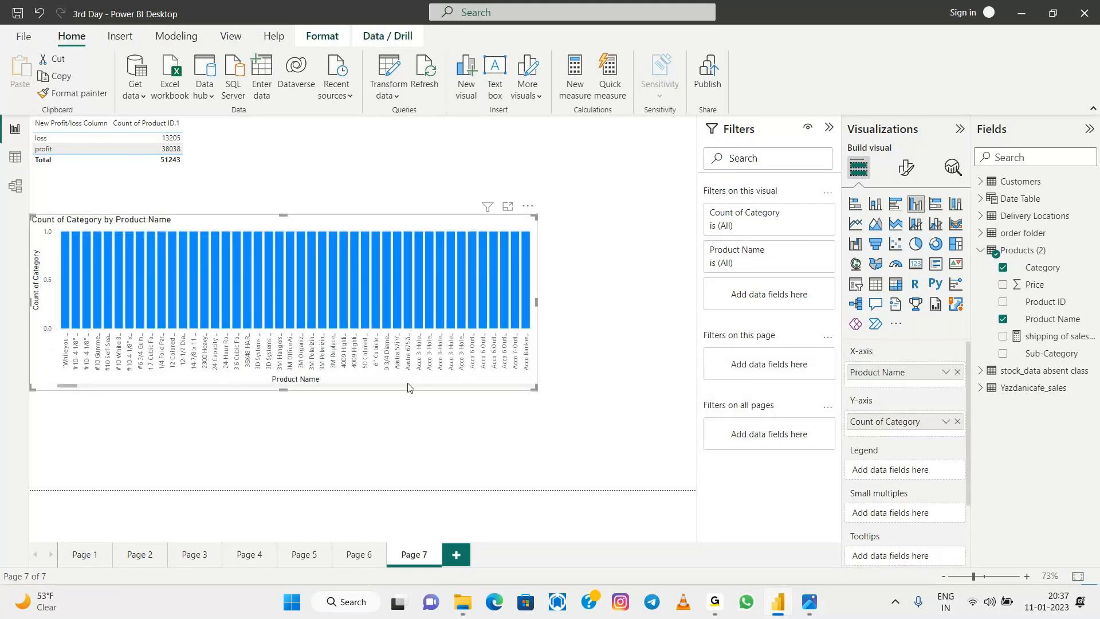
pyautogui.click(527, 207)
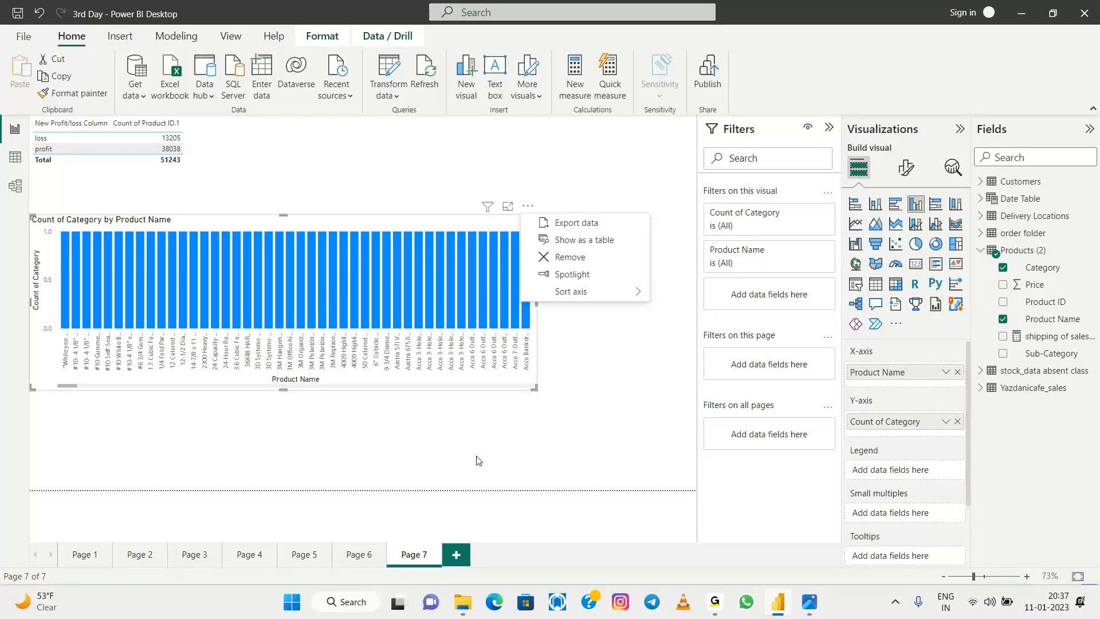
pyautogui.press('Escape')
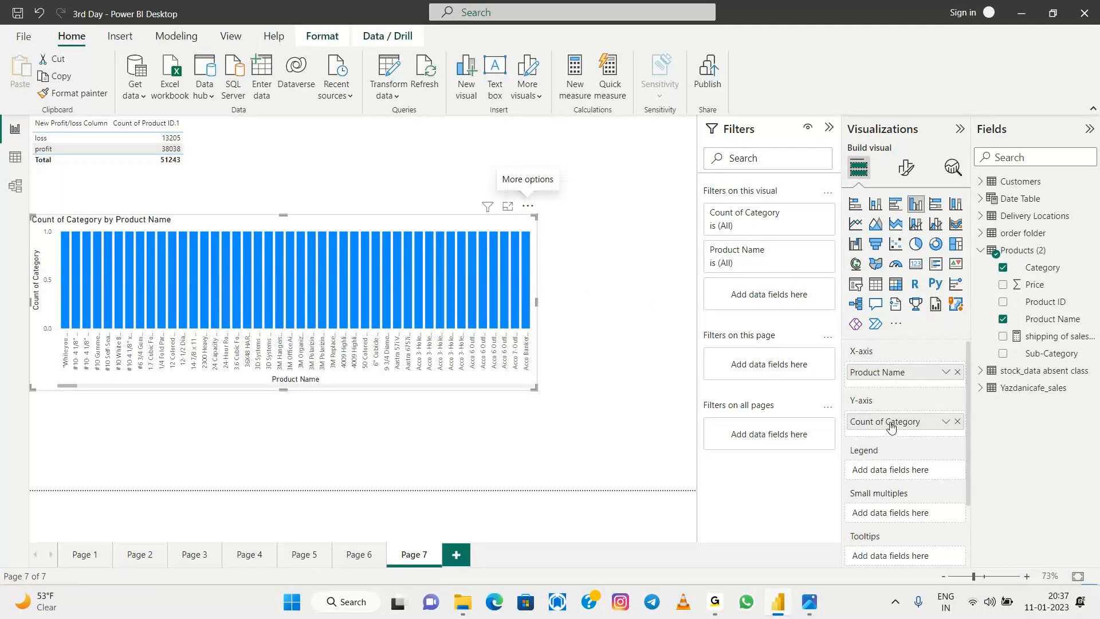
pyautogui.moveTo(890, 425); pyautogui.dragTo(371, 426)
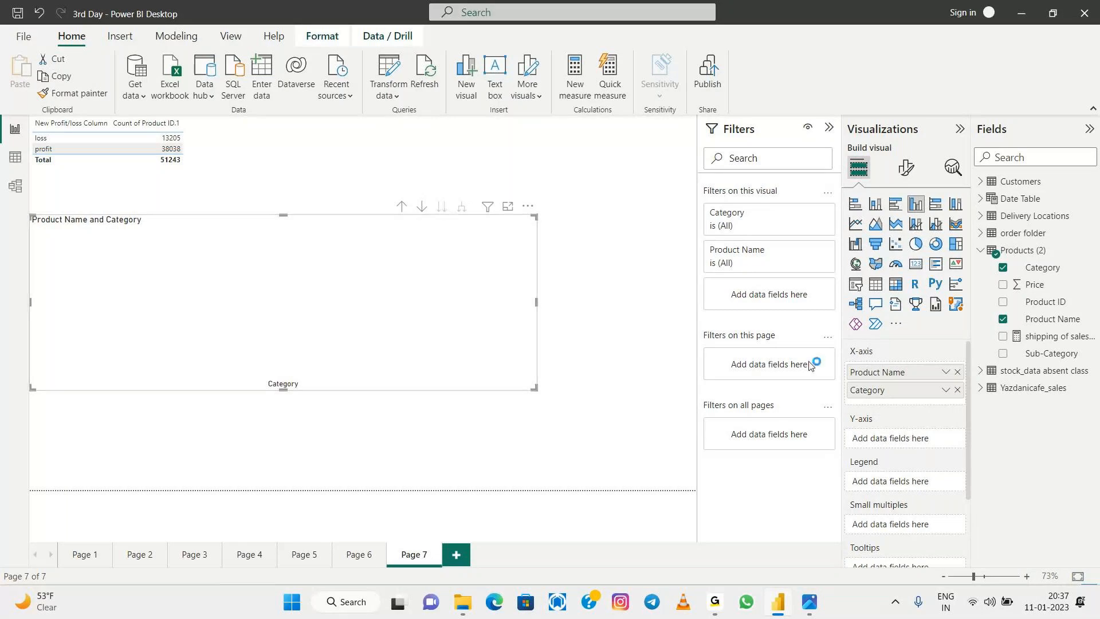
pyautogui.moveTo(854, 377); pyautogui.dragTo(861, 403)
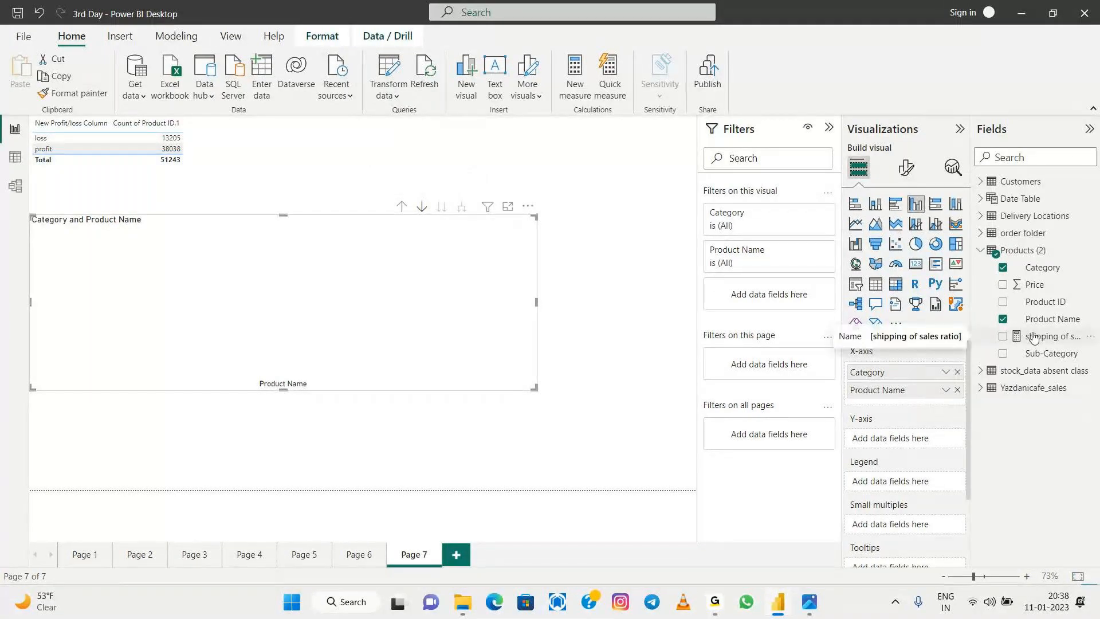
# Plot the shipping of sales ratio measure on the chart's Y-axis and try toggling drill-down mode
pyautogui.moveTo(1051, 340); pyautogui.dragTo(923, 435)
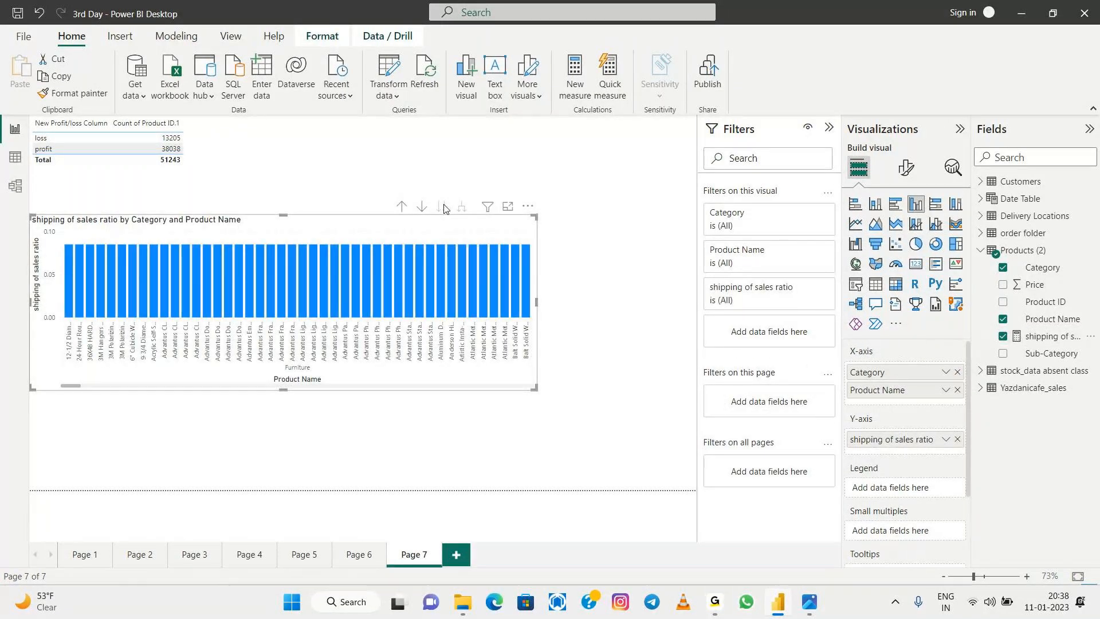
pyautogui.click(423, 208)
pyautogui.click(423, 207)
pyautogui.click(421, 208)
pyautogui.click(421, 207)
pyautogui.click(421, 207)
pyautogui.click(421, 208)
pyautogui.click(421, 208)
# Check the measure's formula in the data view and the table relationships in the model view
pyautogui.click(15, 158)
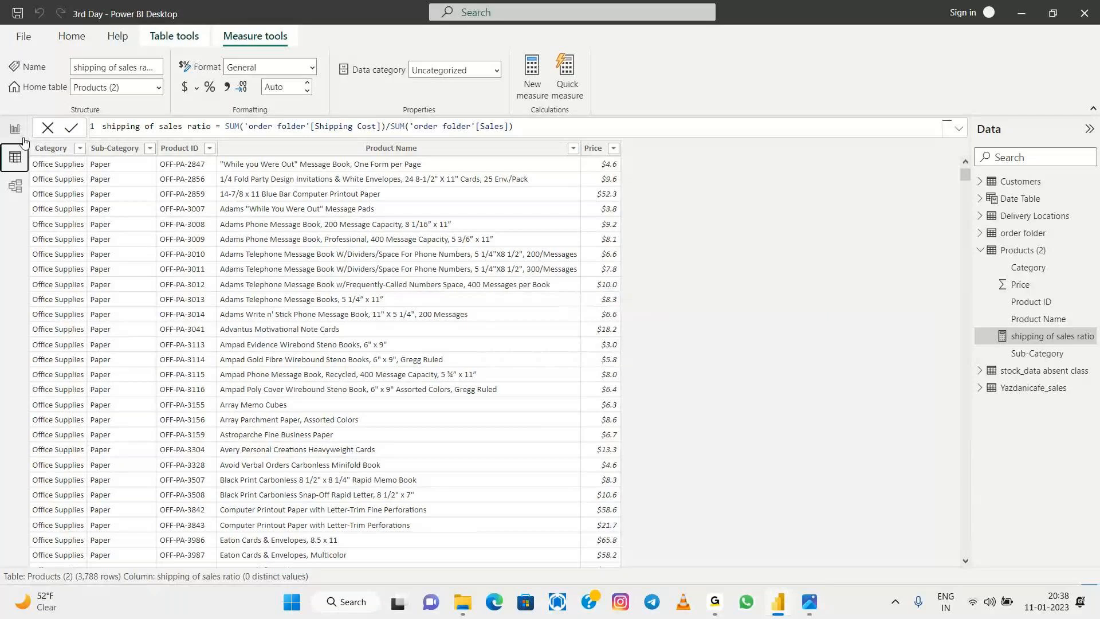
pyautogui.click(17, 188)
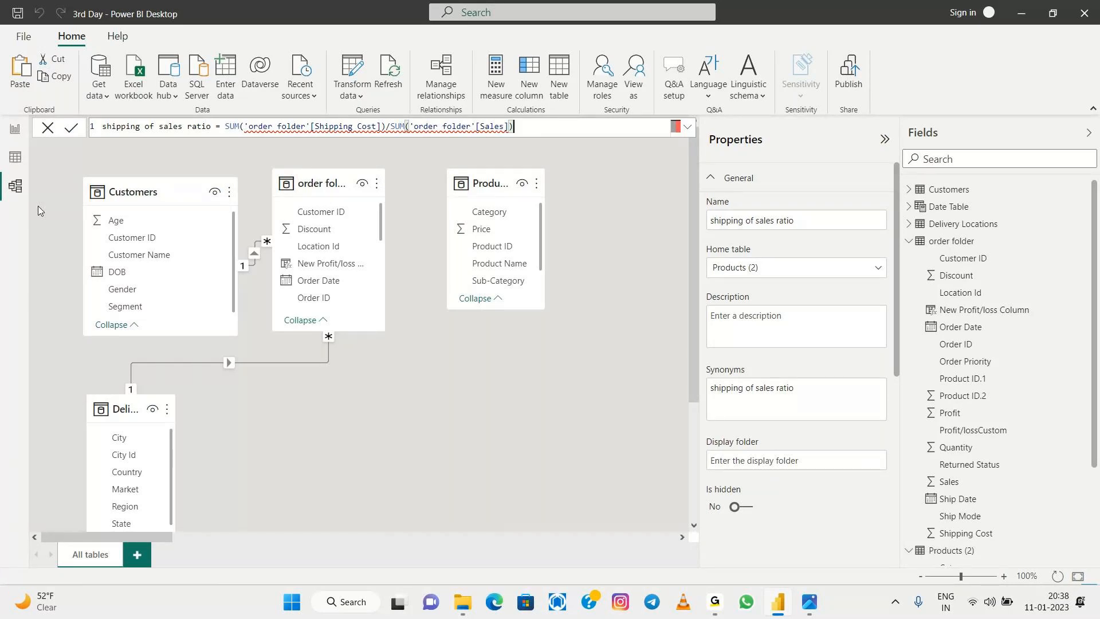
pyautogui.click(16, 157)
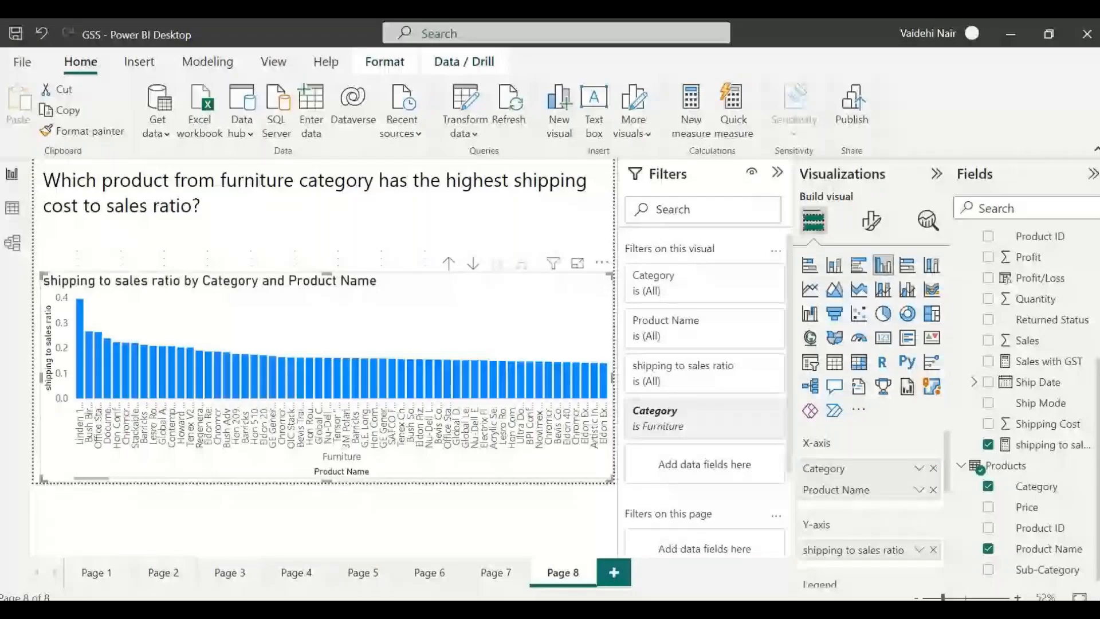
# Deselect the Page 8 chart in the GSS report and examine the shipping to sales ratio formula and Orders table in the data view
pyautogui.press('Escape')
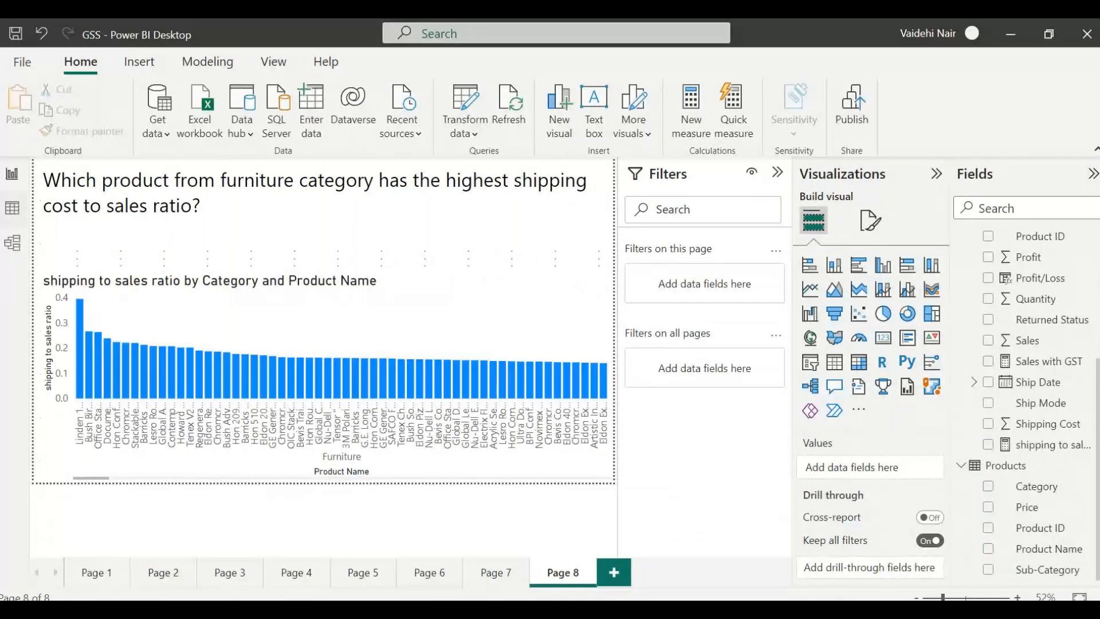
pyautogui.click(12, 207)
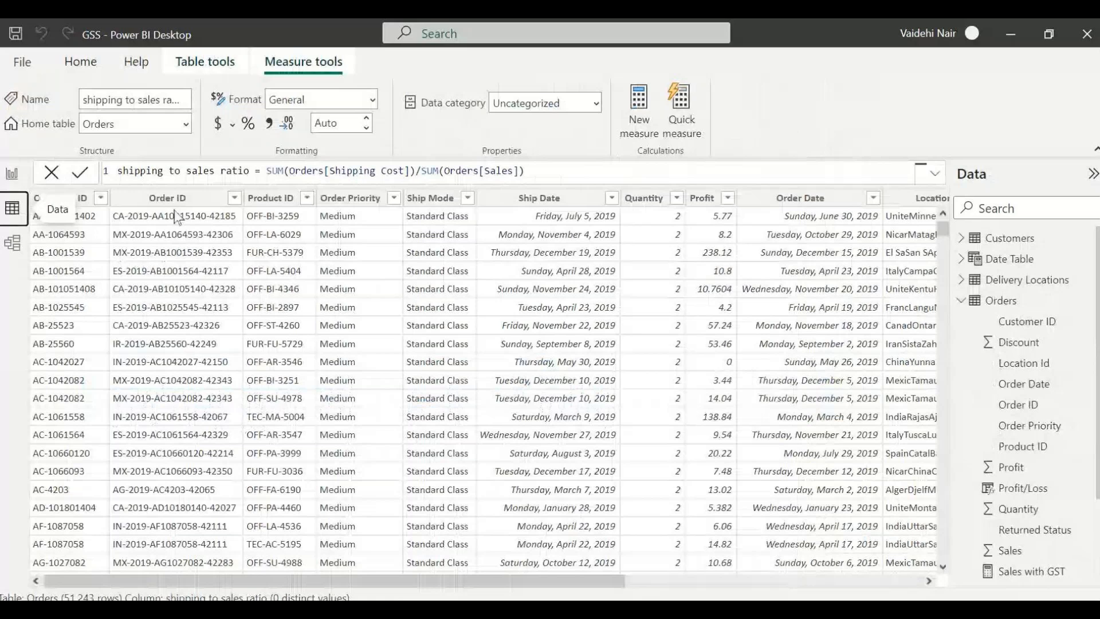
pyautogui.click(1001, 308)
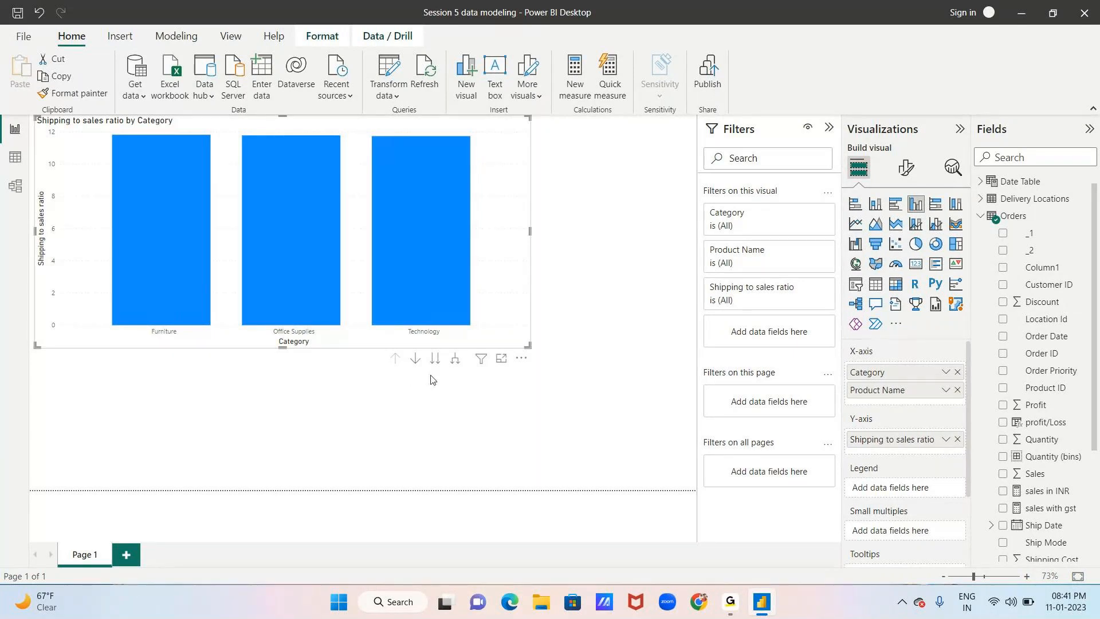
# Turn on drill mode for the Shipping to sales ratio chart and drill into the Furniture category down to product names
pyautogui.click(411, 365)
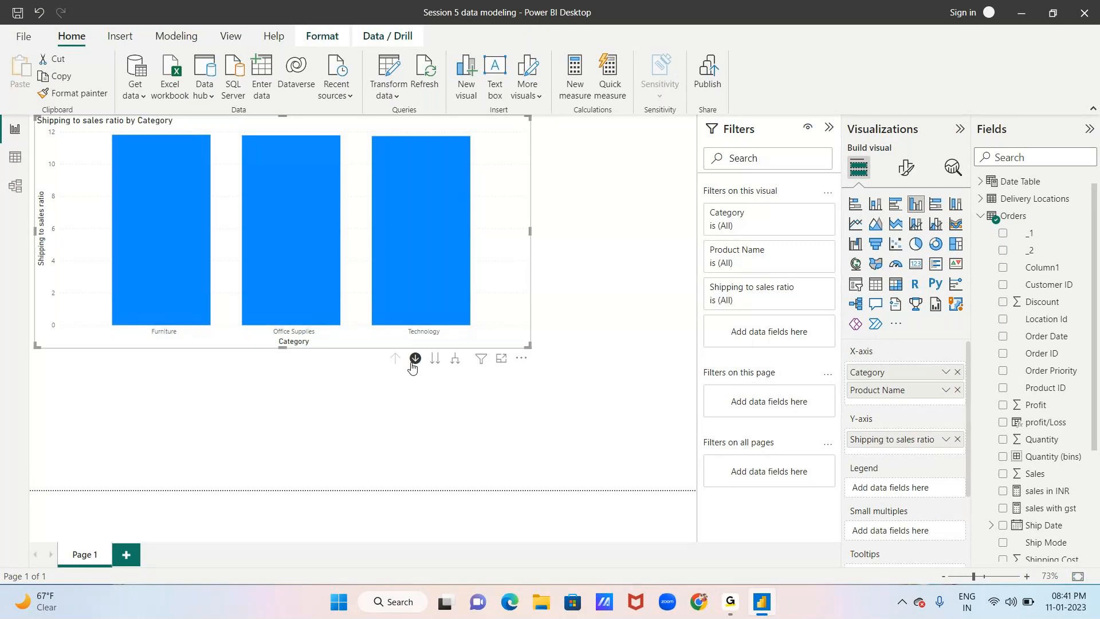
pyautogui.click(414, 362)
pyautogui.click(163, 275)
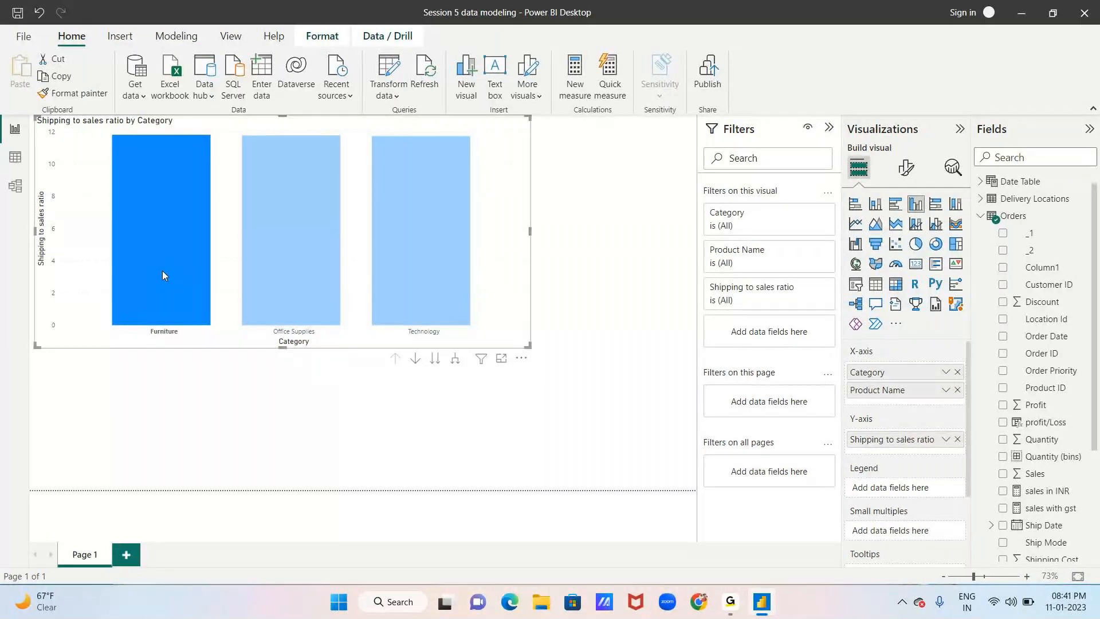
pyautogui.moveTo(184, 267)
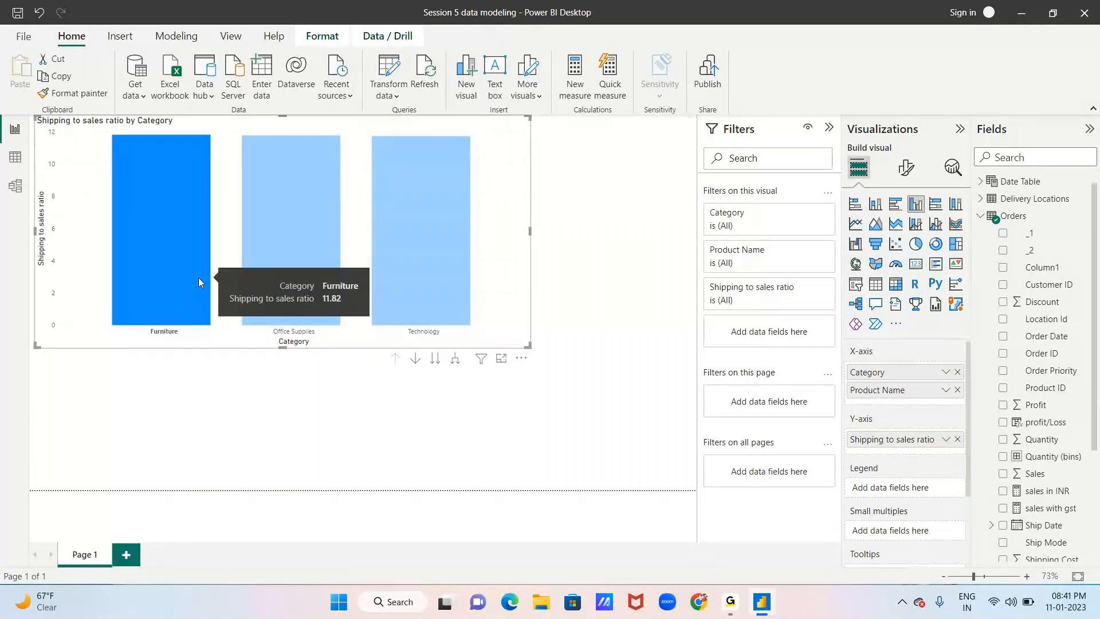
pyautogui.click(415, 359)
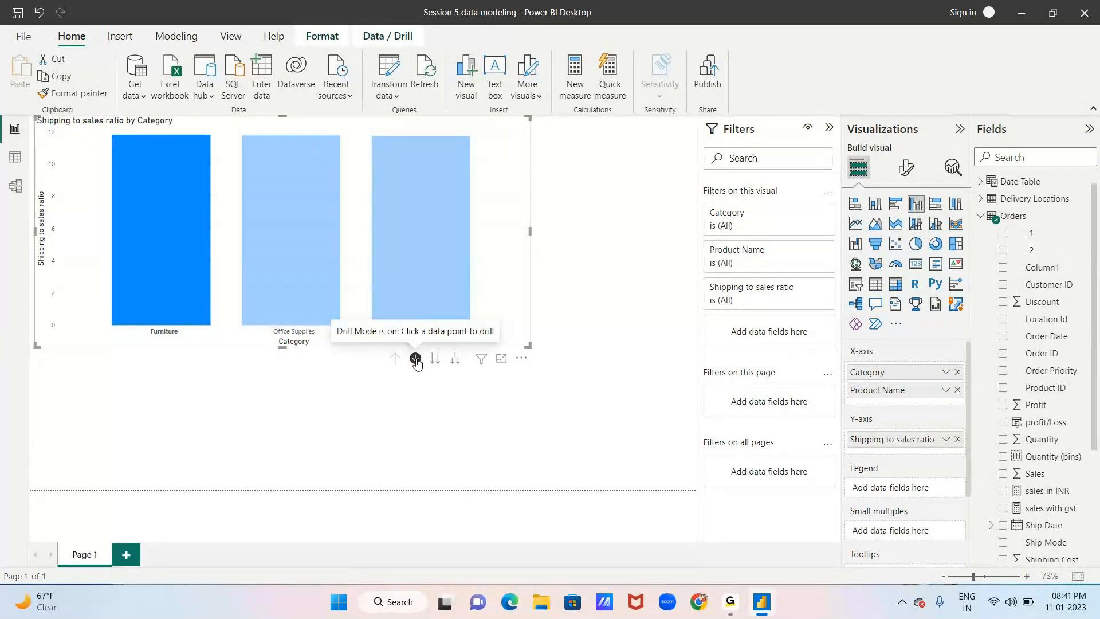
pyautogui.click(162, 236)
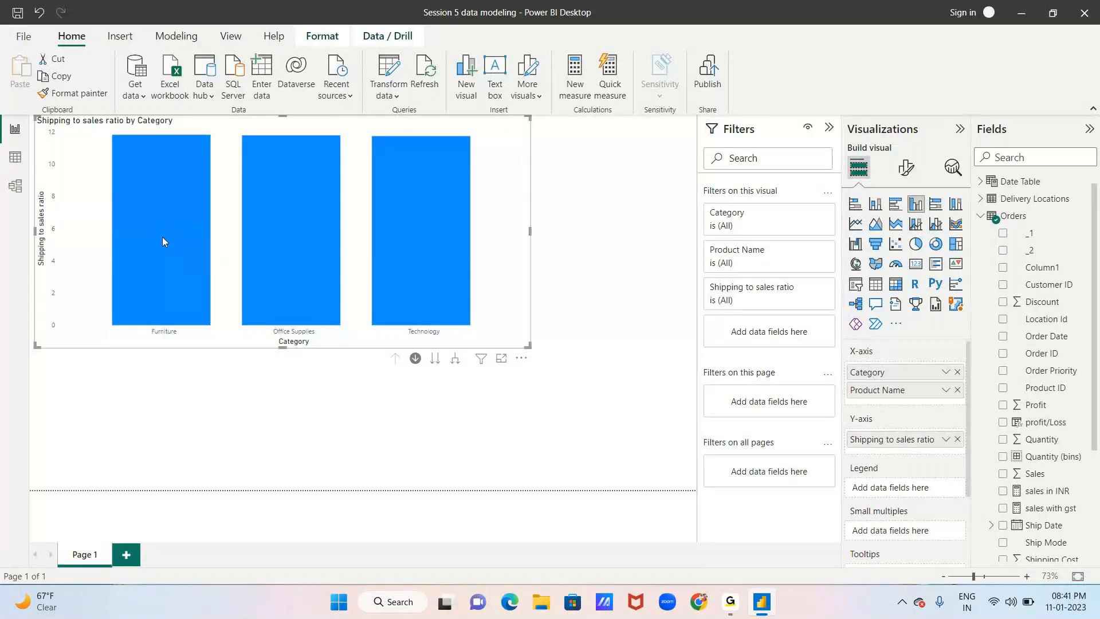
pyautogui.click(163, 236)
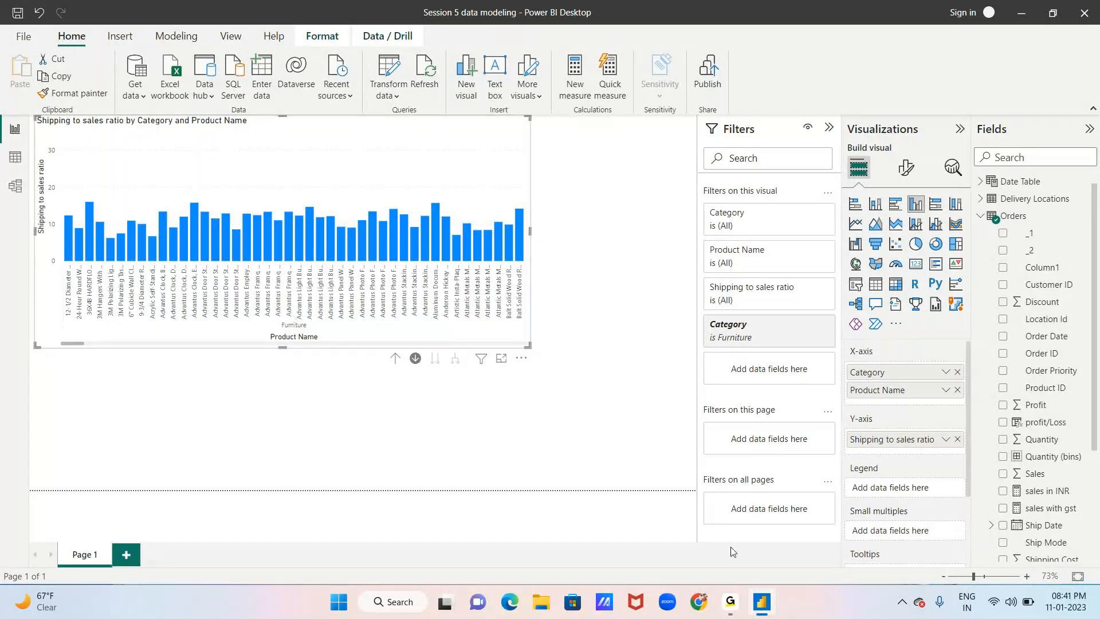
pyautogui.moveTo(740, 592)
pyautogui.click(737, 611)
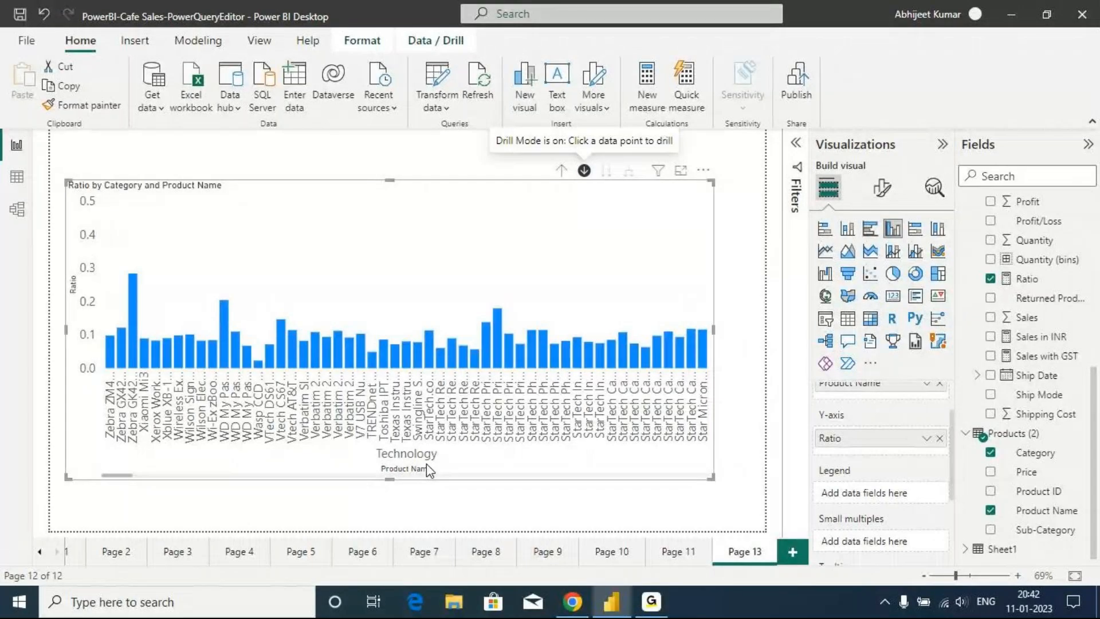
# In the Page 13 Ratio chart, drill up from Technology to the category level and drill down into Furniture
pyautogui.scroll(1, 904, 448)
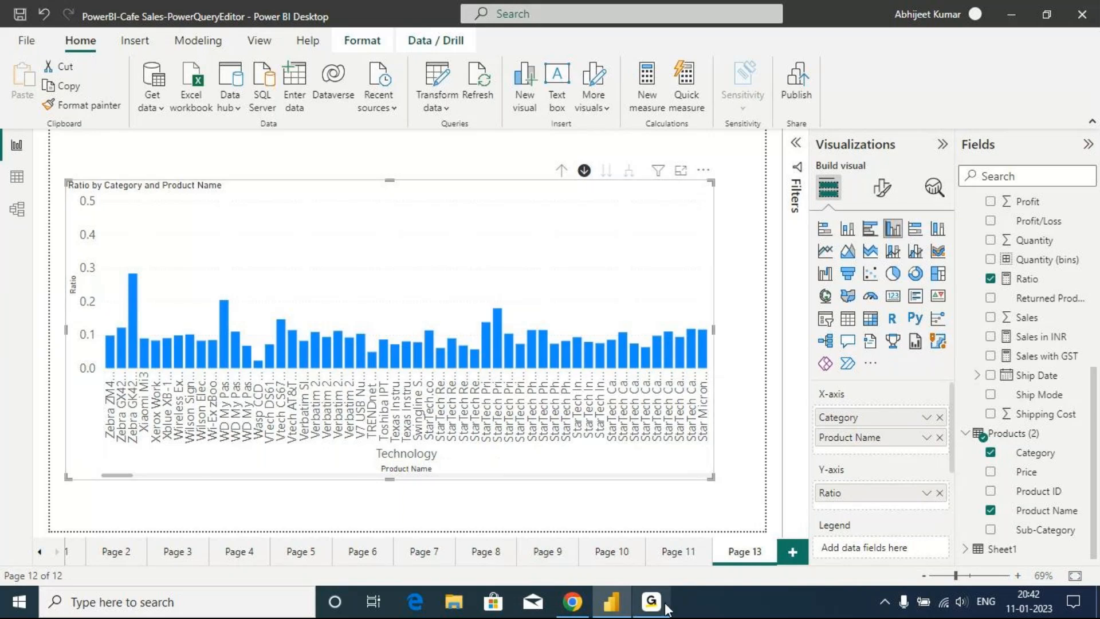
pyautogui.moveTo(668, 609)
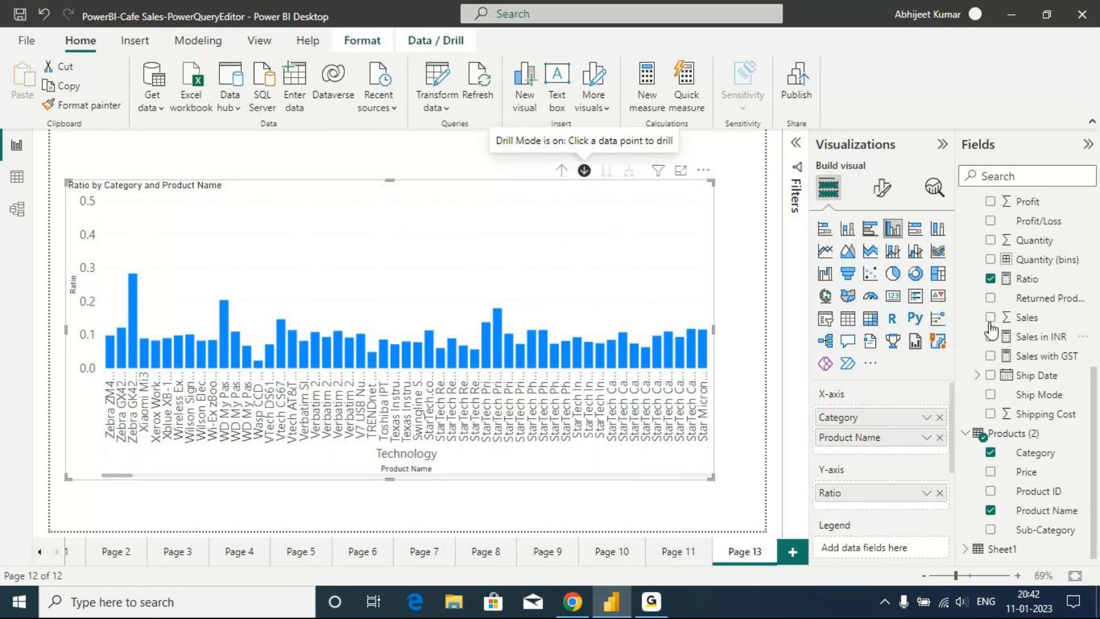
pyautogui.click(562, 170)
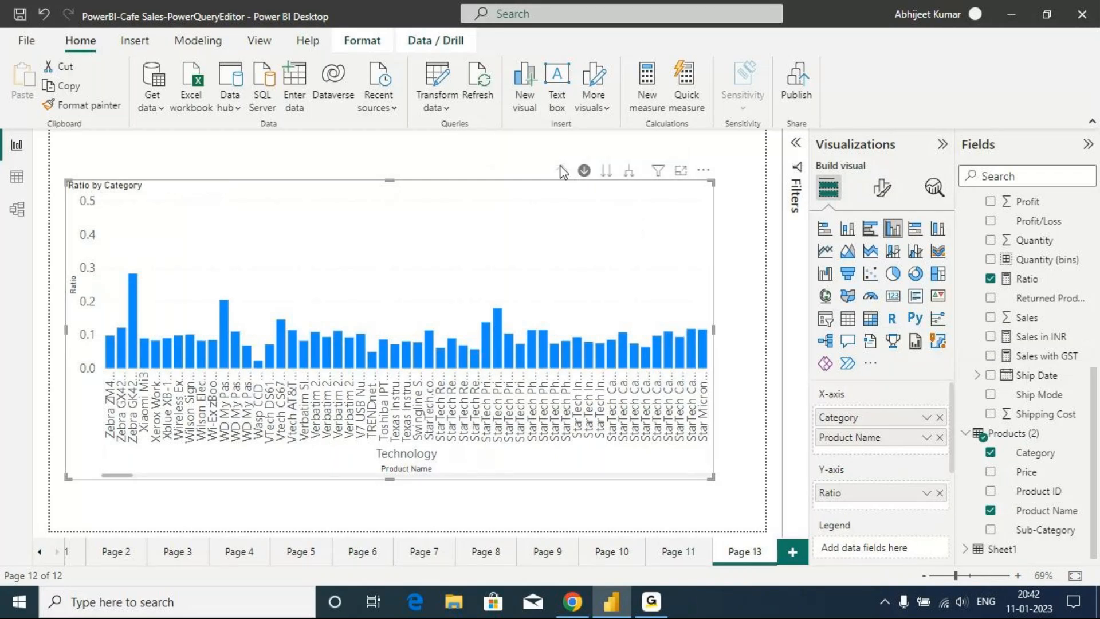
pyautogui.moveTo(584, 384)
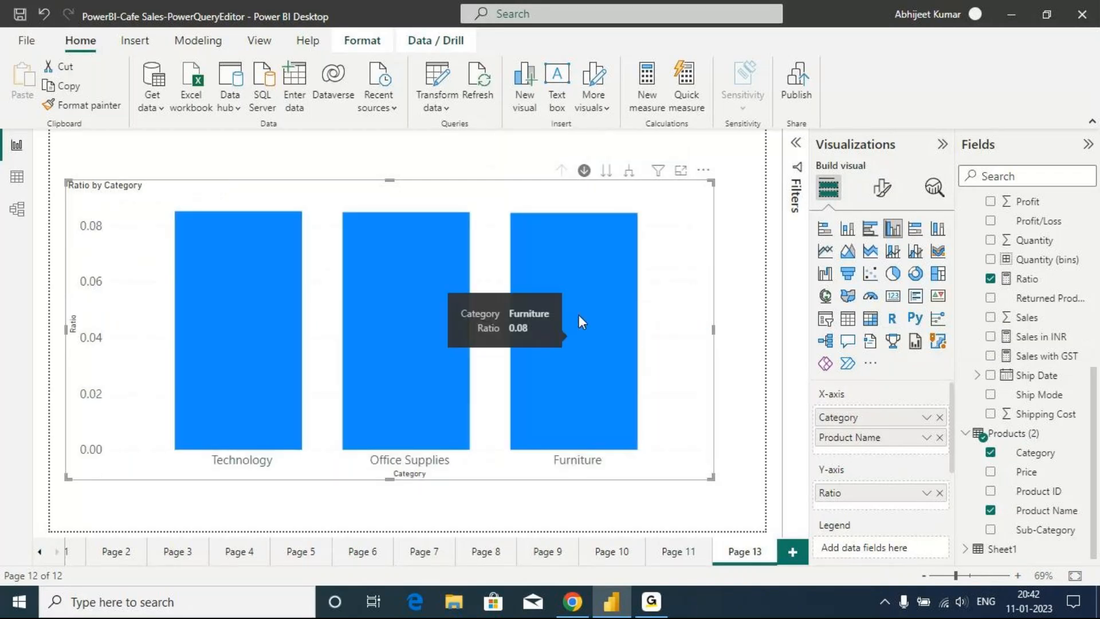
pyautogui.click(594, 334)
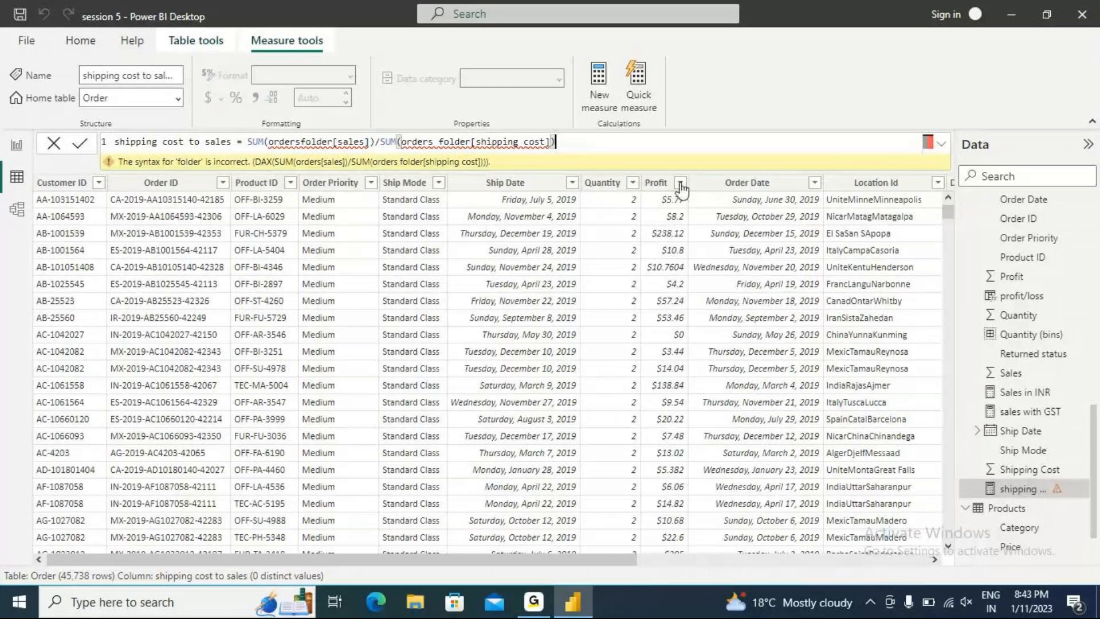
# Remove "folder" from the table name in the first SUM of the shipping cost to sales measure, leaving orders[sales]
pyautogui.click(1038, 491)
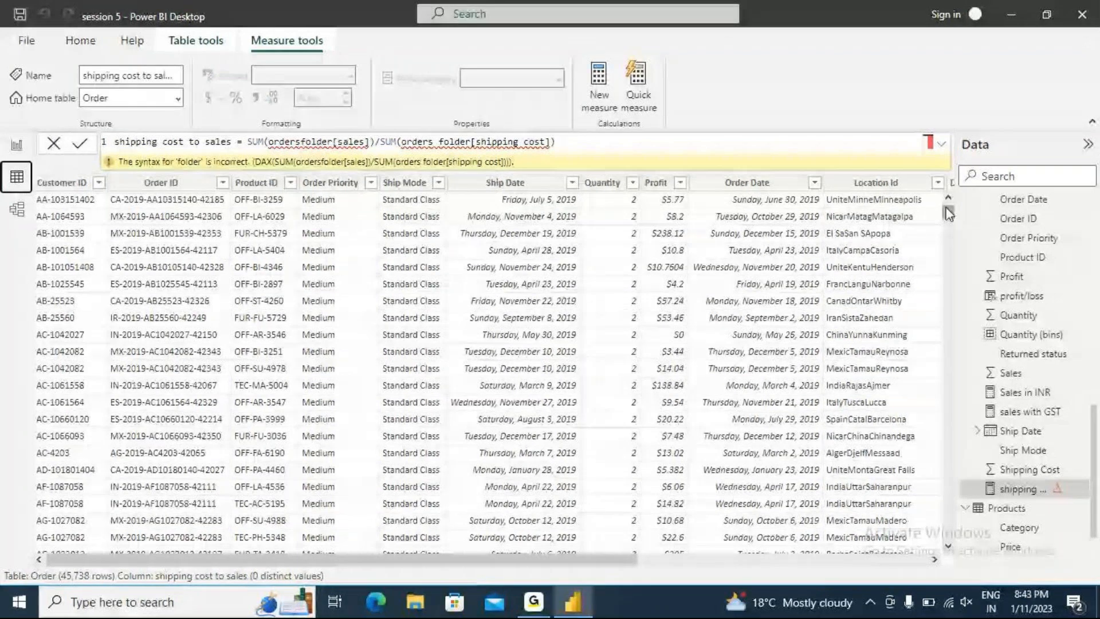
pyautogui.click(934, 562)
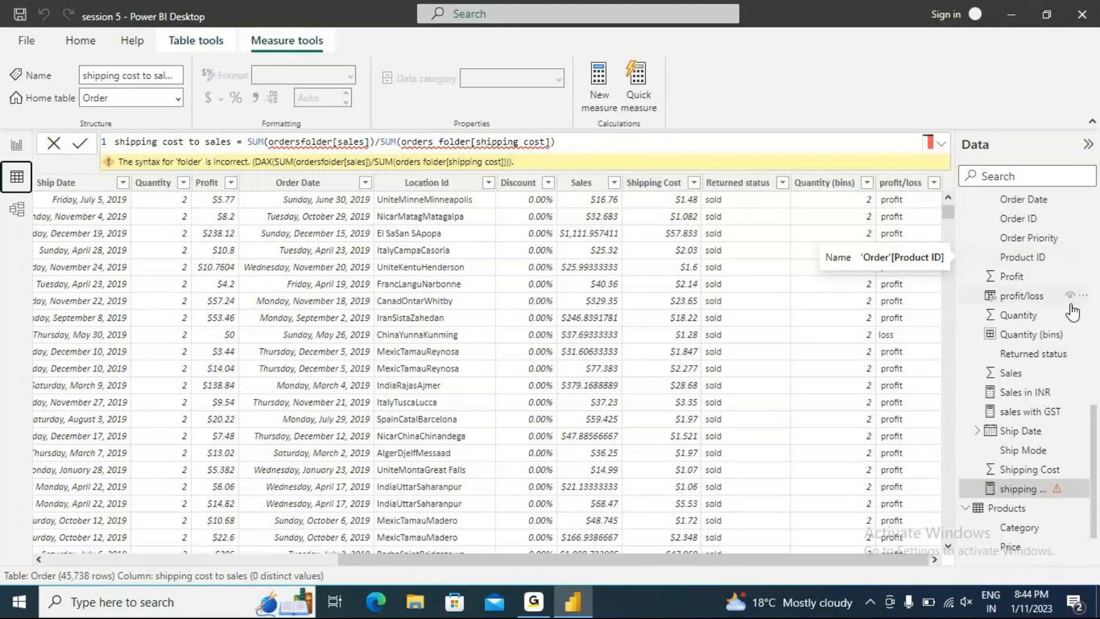
pyautogui.scroll(5, 1072, 312)
pyautogui.moveTo(1094, 338); pyautogui.dragTo(1096, 286)
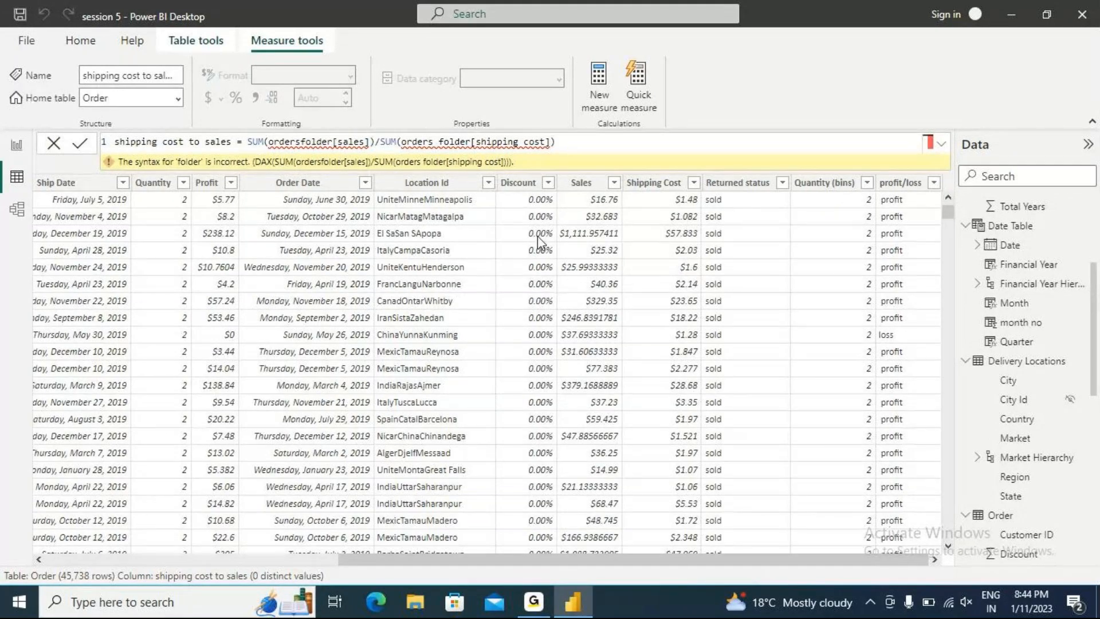
pyautogui.click(334, 142)
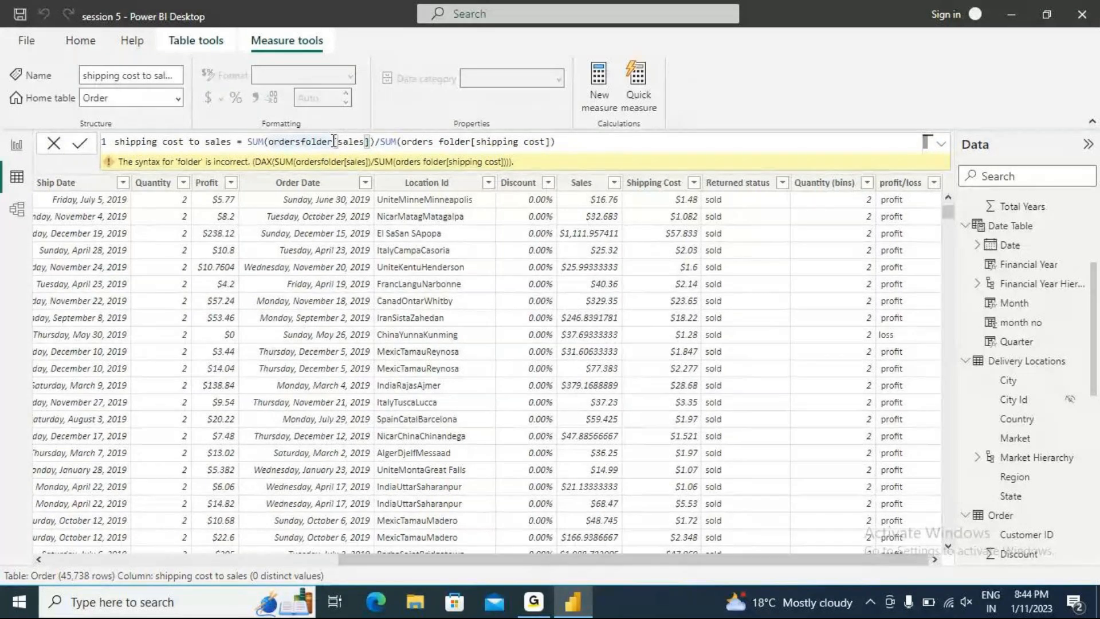
pyautogui.press('BackSpace')
pyautogui.press('BackSpace')
pyautogui.press('BackSpace')
pyautogui.press('BackSpace')
pyautogui.press('BackSpace')
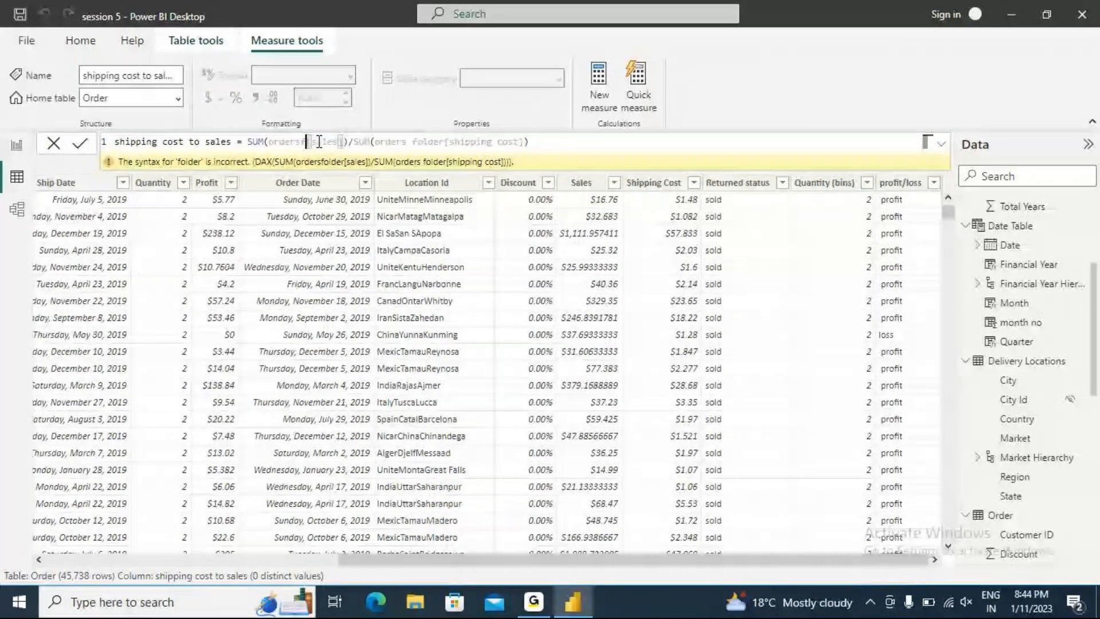
pyautogui.press('BackSpace')
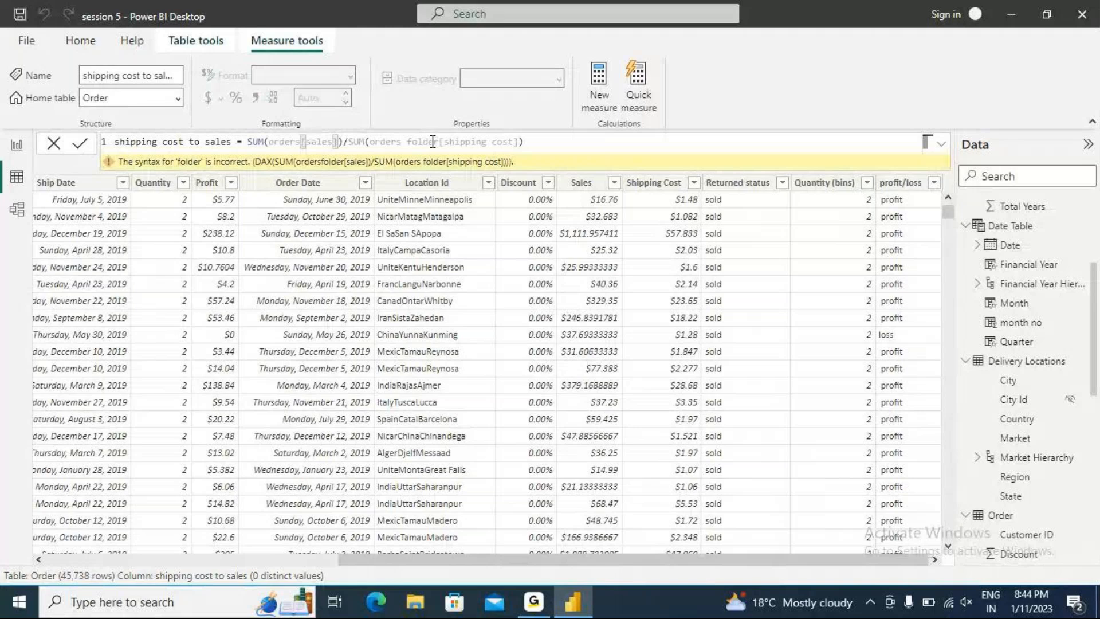
# Remove "folder" from the table name in the second SUM of the shipping cost to sales measure
pyautogui.click(438, 142)
pyautogui.press('BackSpace')
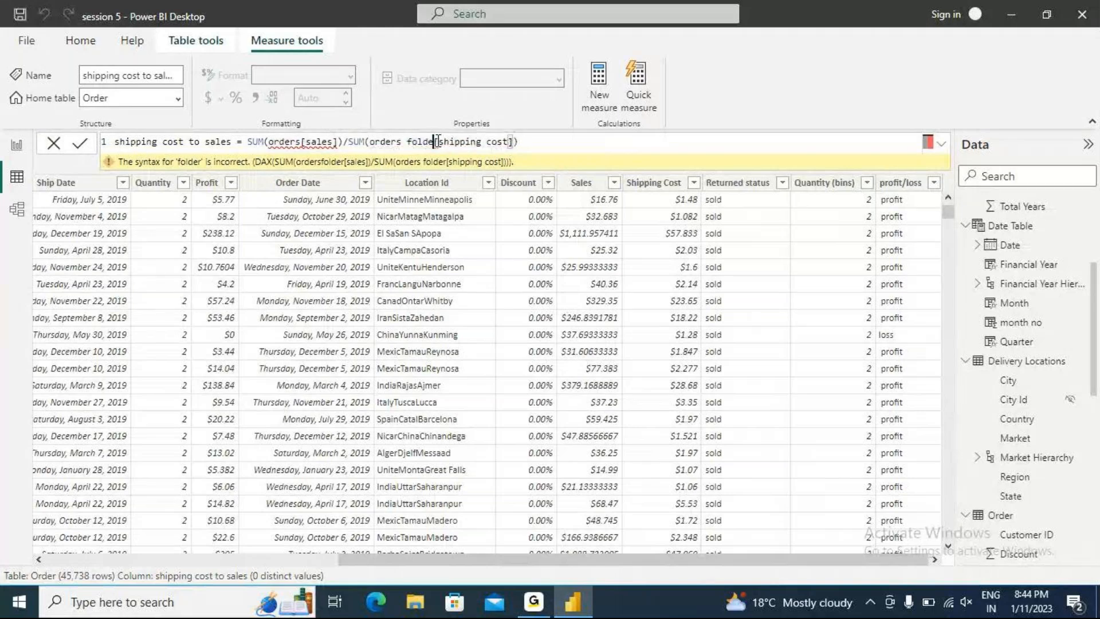
pyautogui.press('BackSpace')
pyautogui.press('BackSpace')
pyautogui.press('BackSpace')
pyautogui.press('BackSpace')
pyautogui.press('BackSpace')
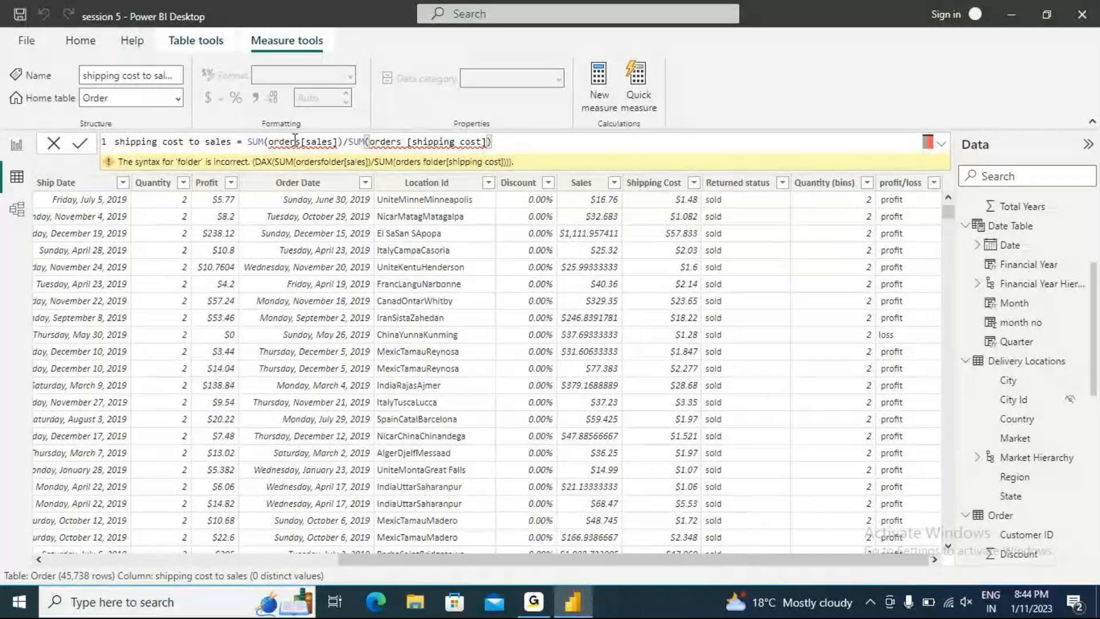
# Replace the sales column in the measure's first SUM with shipping cost, giving orders[shipping cost]
pyautogui.moveTo(334, 142)
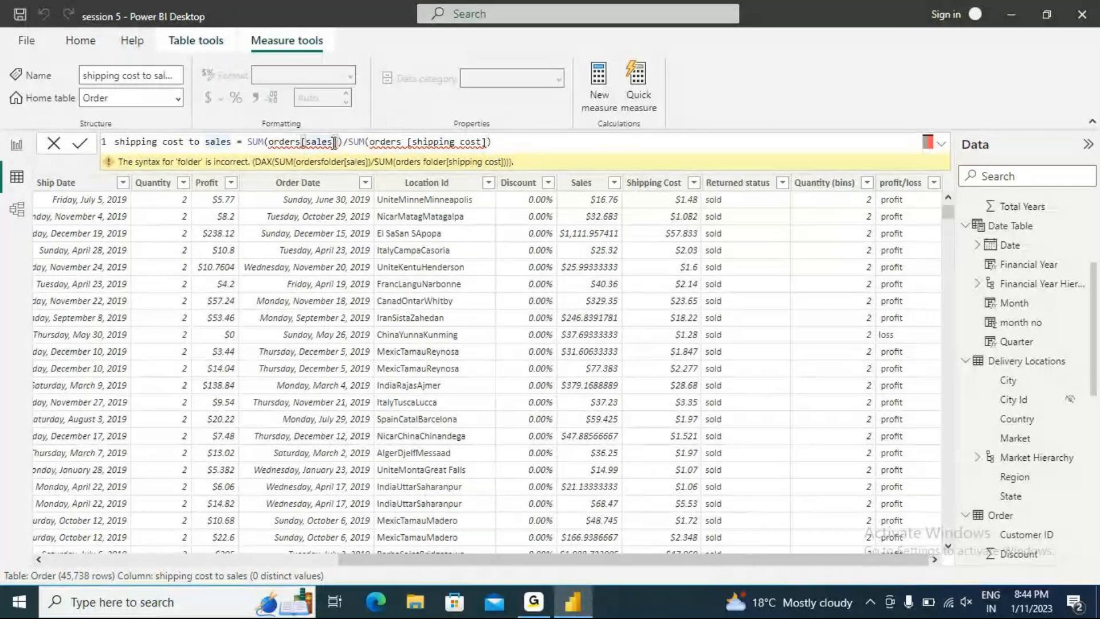
pyautogui.press('BackSpace')
pyautogui.press('BackSpace')
pyautogui.press('BackSpace')
pyautogui.press('BackSpace')
pyautogui.write('hipping c')
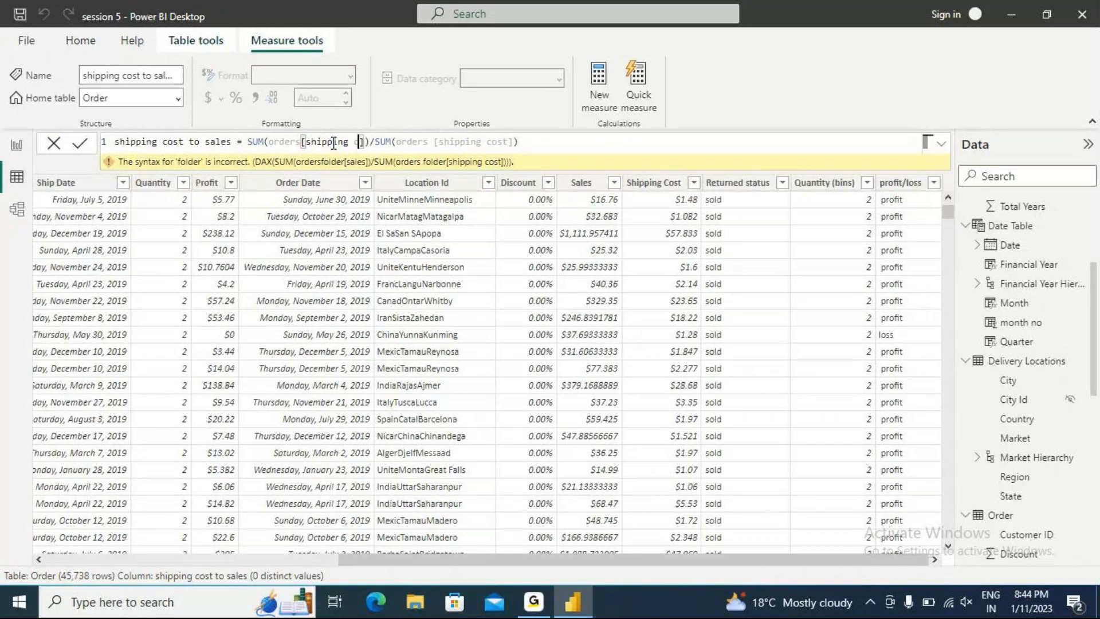
pyautogui.write('os')
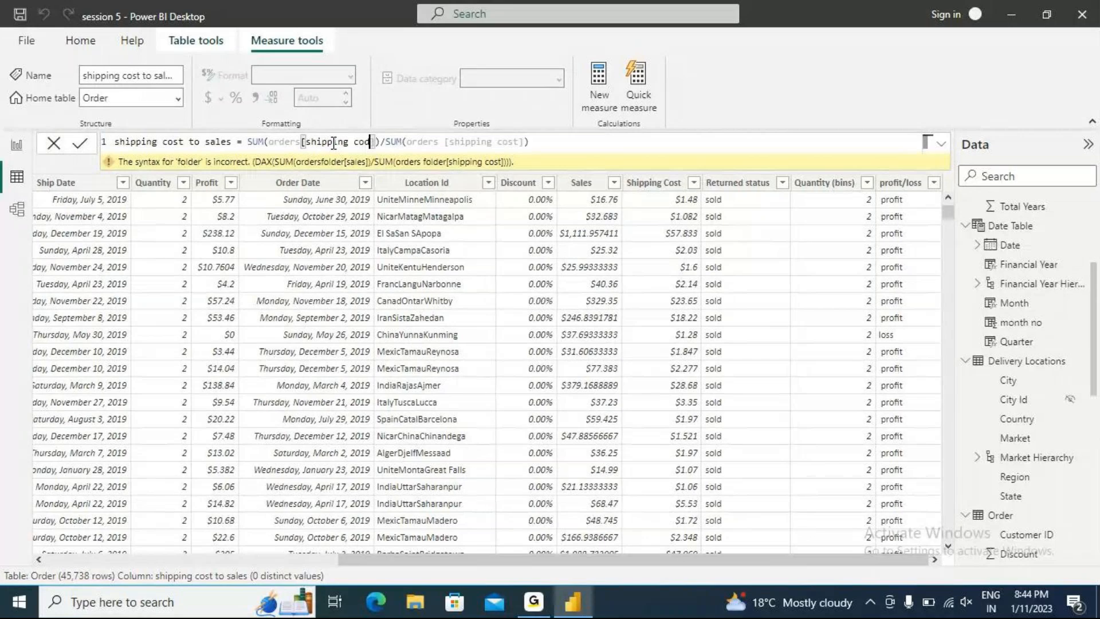
pyautogui.write('t')
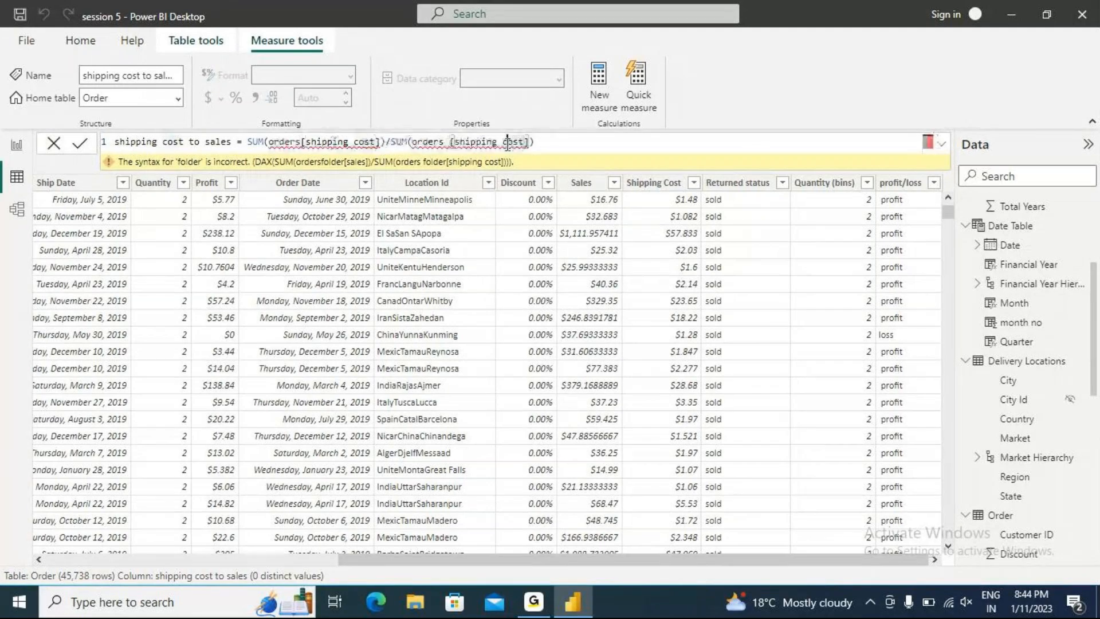
# Replace the shipping cost column in the measure's second SUM with sales and commit the formula
pyautogui.press('BackSpace')
pyautogui.press('BackSpace')
pyautogui.press('BackSpace')
pyautogui.press('BackSpace')
pyautogui.press('BackSpace')
pyautogui.press('BackSpace')
pyautogui.press('BackSpace')
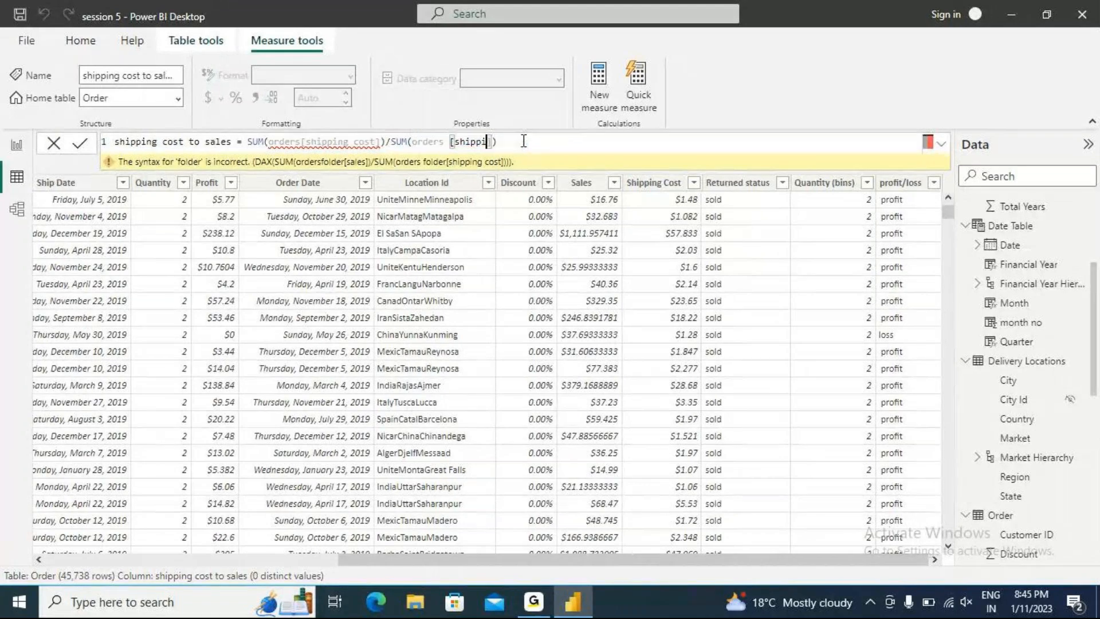
pyautogui.press('BackSpace')
pyautogui.press('BackSpace')
pyautogui.press('BackSpace')
pyautogui.press('BackSpace')
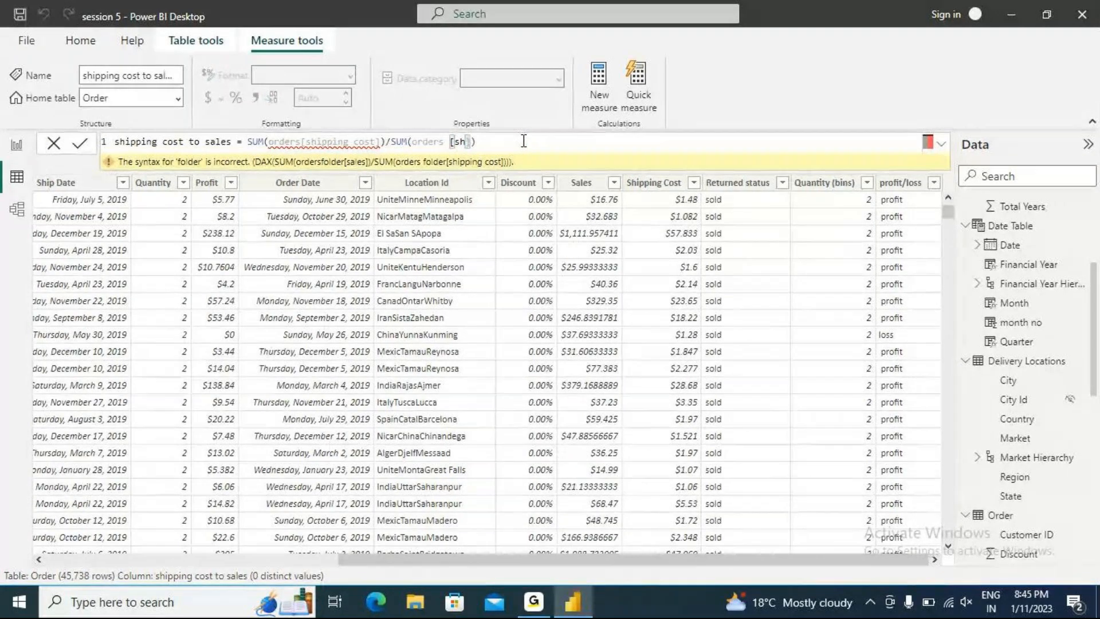
pyautogui.write('ales')
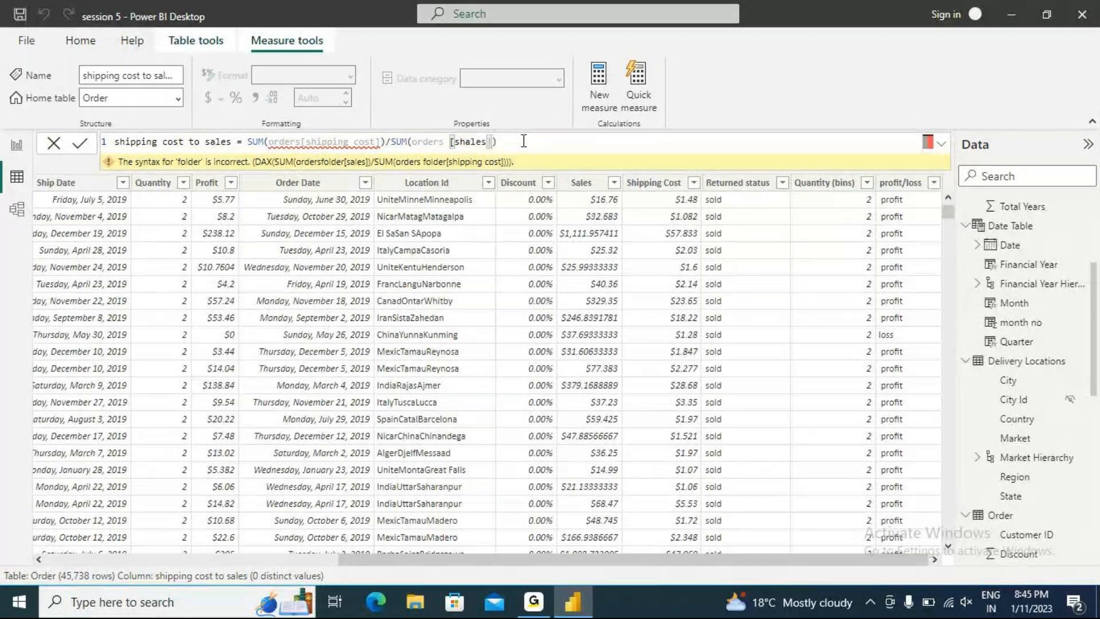
pyautogui.press('BackSpace')
pyautogui.press('BackSpace')
pyautogui.press('BackSpace')
pyautogui.press('BackSpace')
pyautogui.press('BackSpace')
pyautogui.write('al')
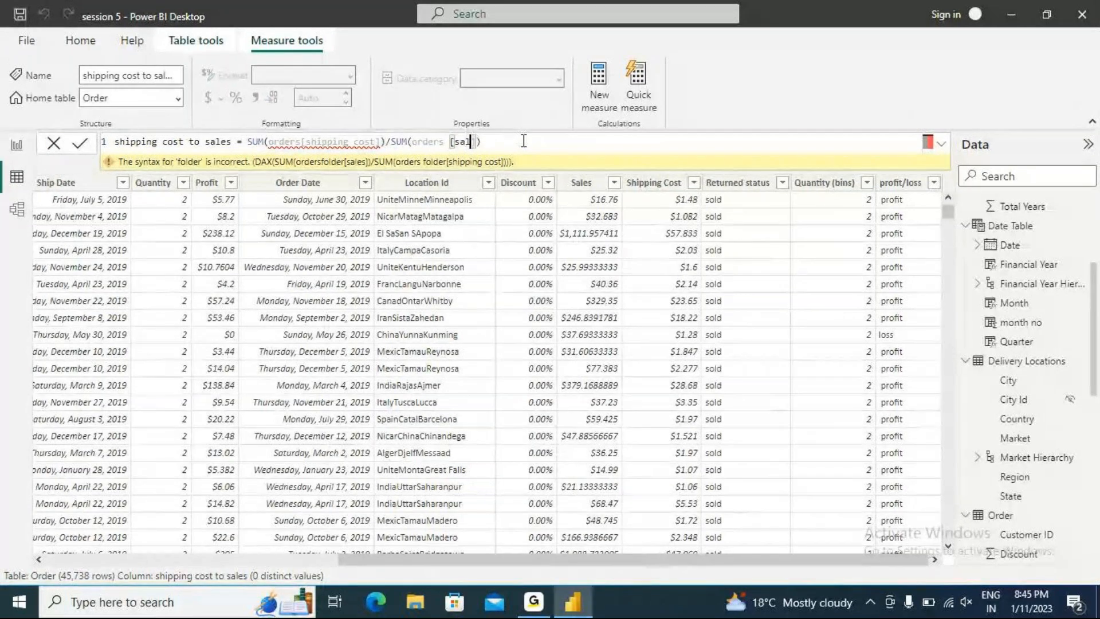
pyautogui.write('es')
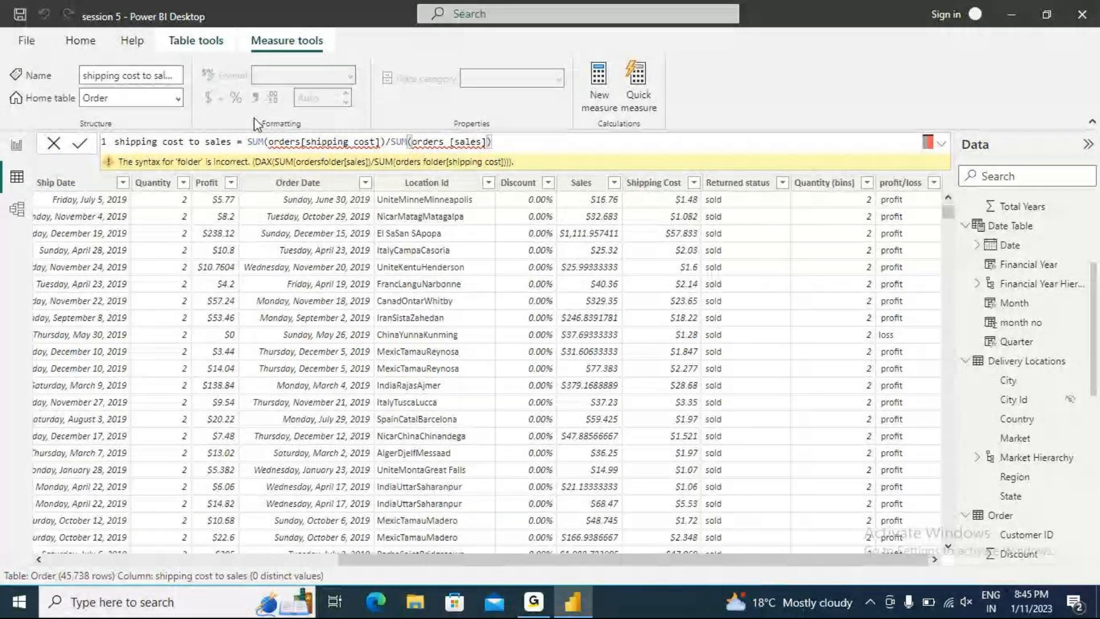
pyautogui.click(83, 147)
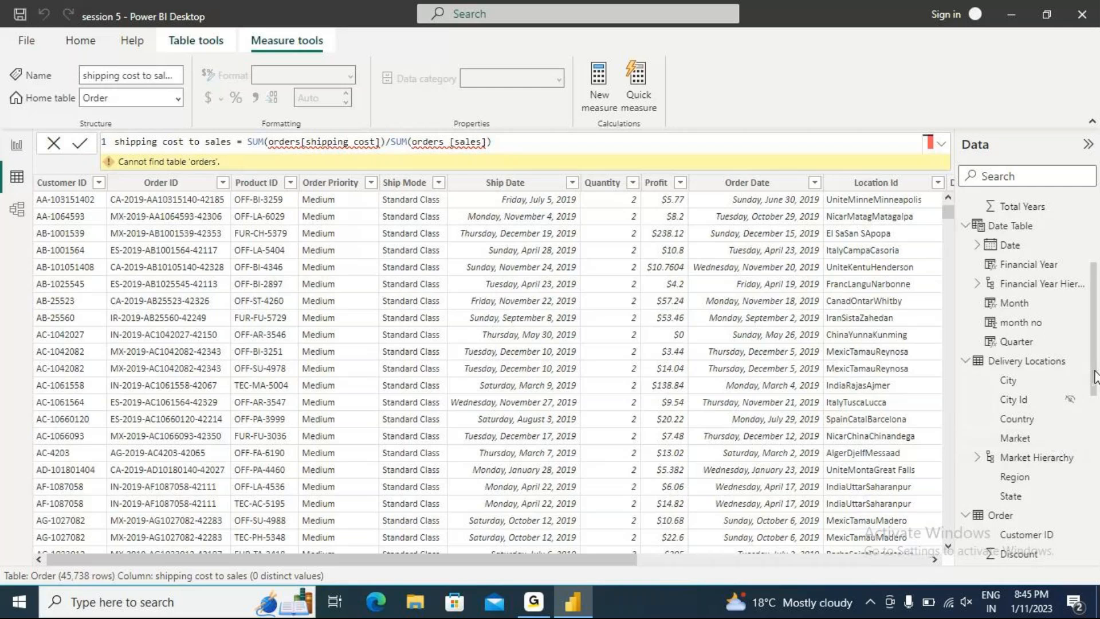
# Replace the column reference in the measure's first SUM with 'Order'[Shipping Cost]
pyautogui.click(358, 142)
pyautogui.click(377, 141)
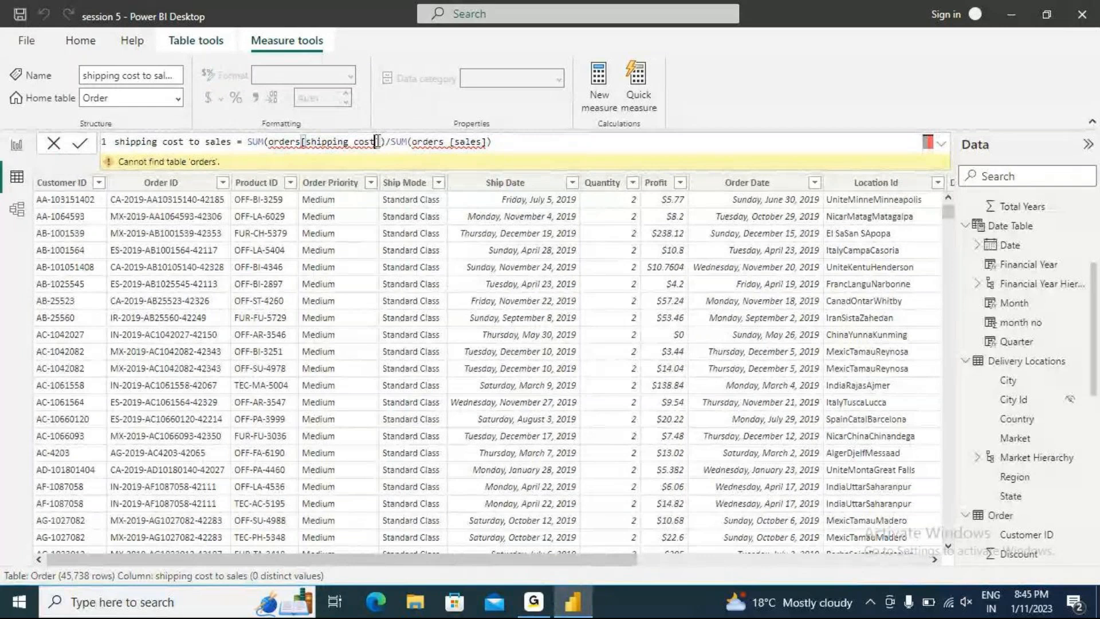
pyautogui.press('BackSpace')
pyautogui.press('BackSpace')
pyautogui.press('BackSpace')
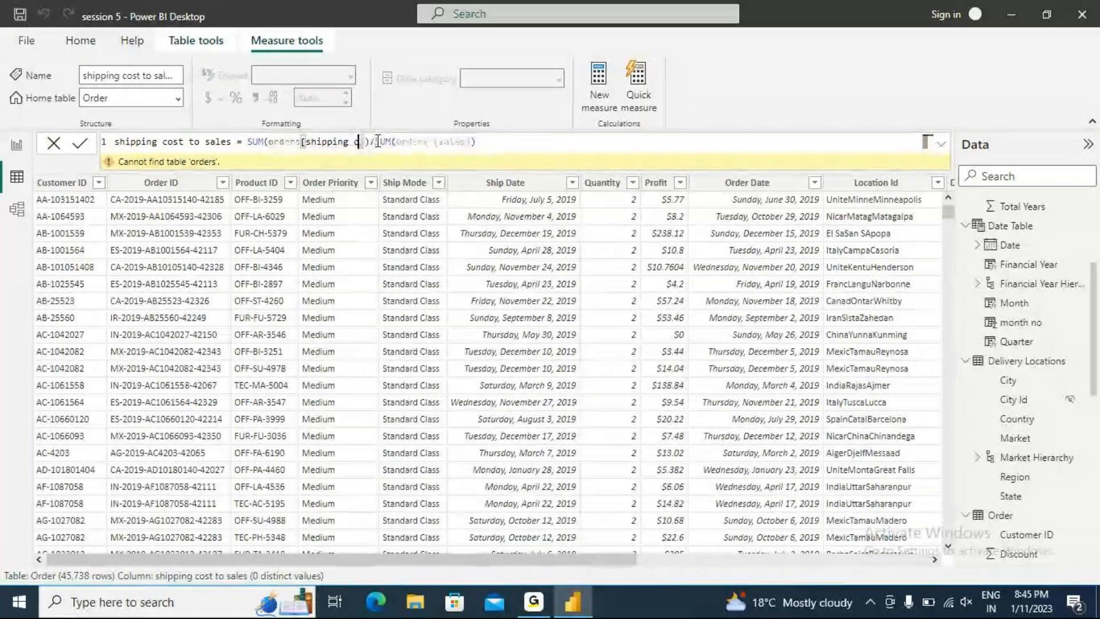
pyautogui.press('BackSpace')
pyautogui.press('BackSpace')
pyautogui.press('BackSpace')
pyautogui.press('BackSpace')
pyautogui.press('BackSpace')
pyautogui.press('BackSpace')
pyautogui.press('BackSpace')
pyautogui.press('BackSpace')
pyautogui.press('BackSpace')
pyautogui.press('BackSpace')
pyautogui.press('BackSpace')
pyautogui.press('BackSpace')
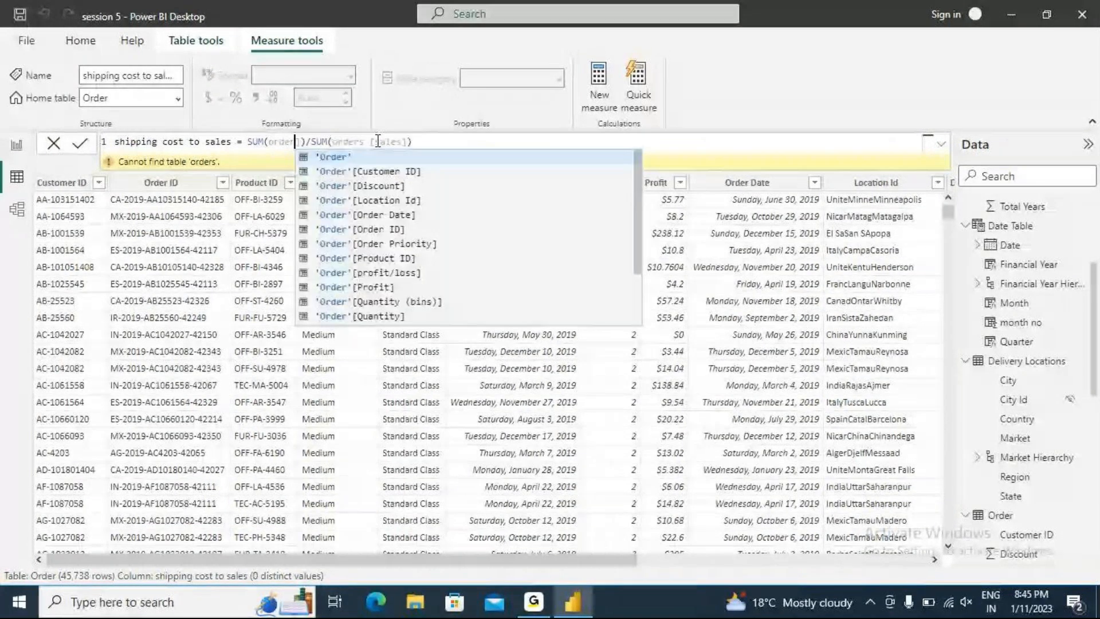
pyautogui.press('BackSpace')
pyautogui.press('BackSpace')
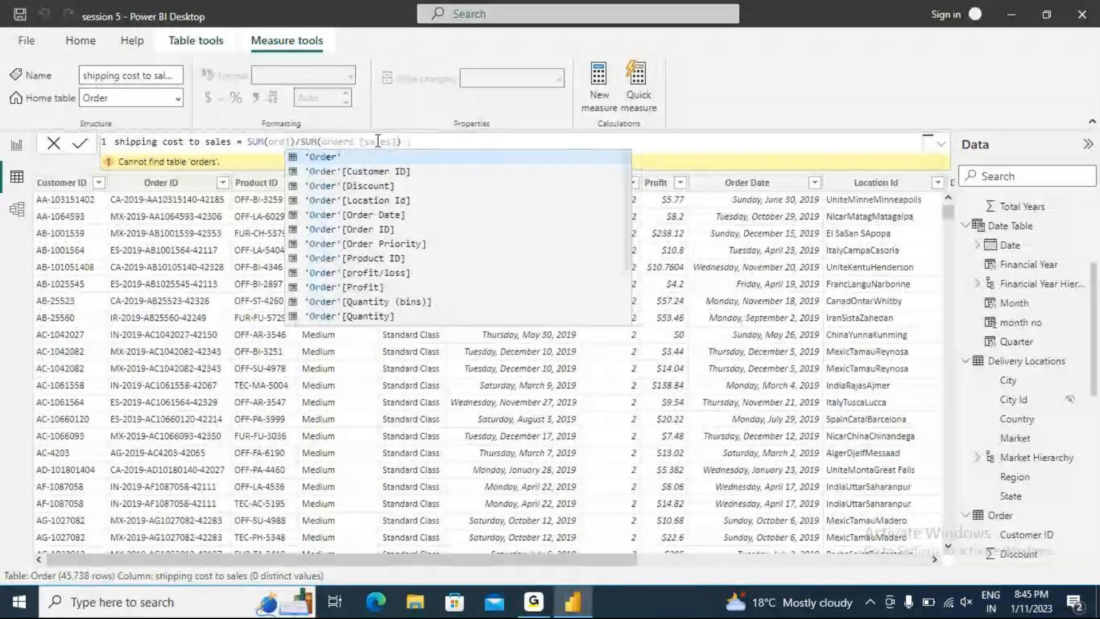
pyautogui.press('BackSpace')
pyautogui.press('BackSpace')
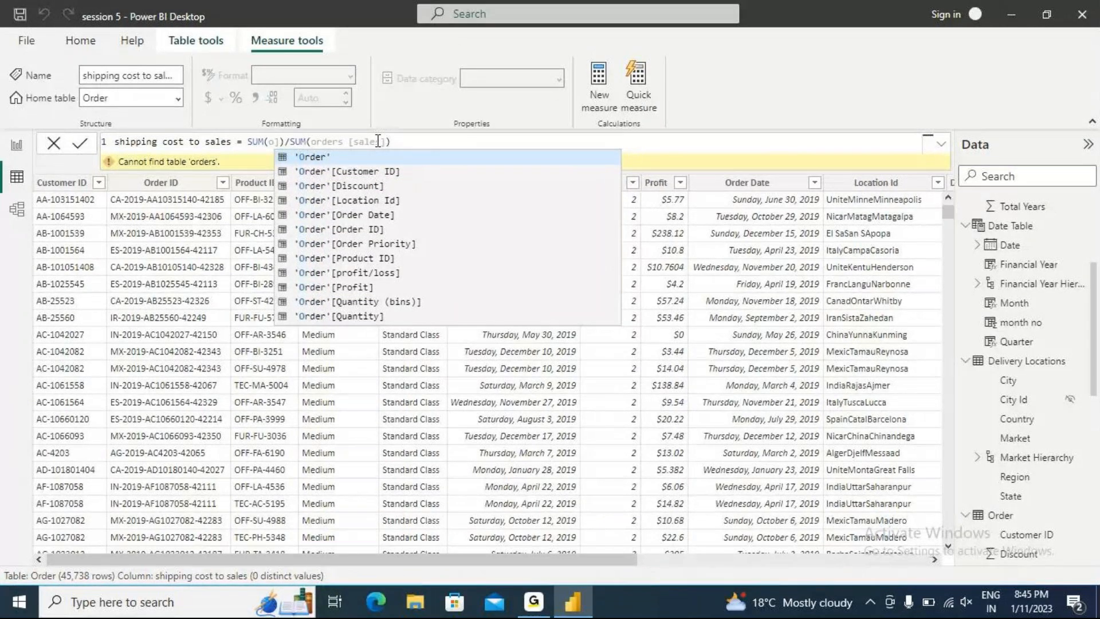
pyautogui.press('BackSpace')
pyautogui.write('sh')
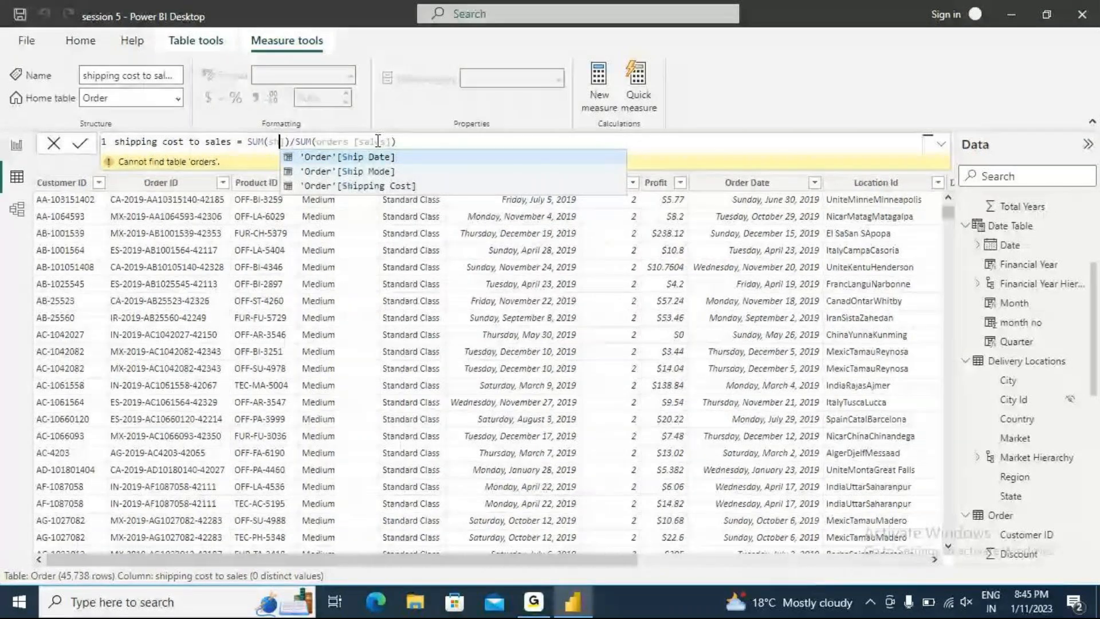
pyautogui.click(378, 184)
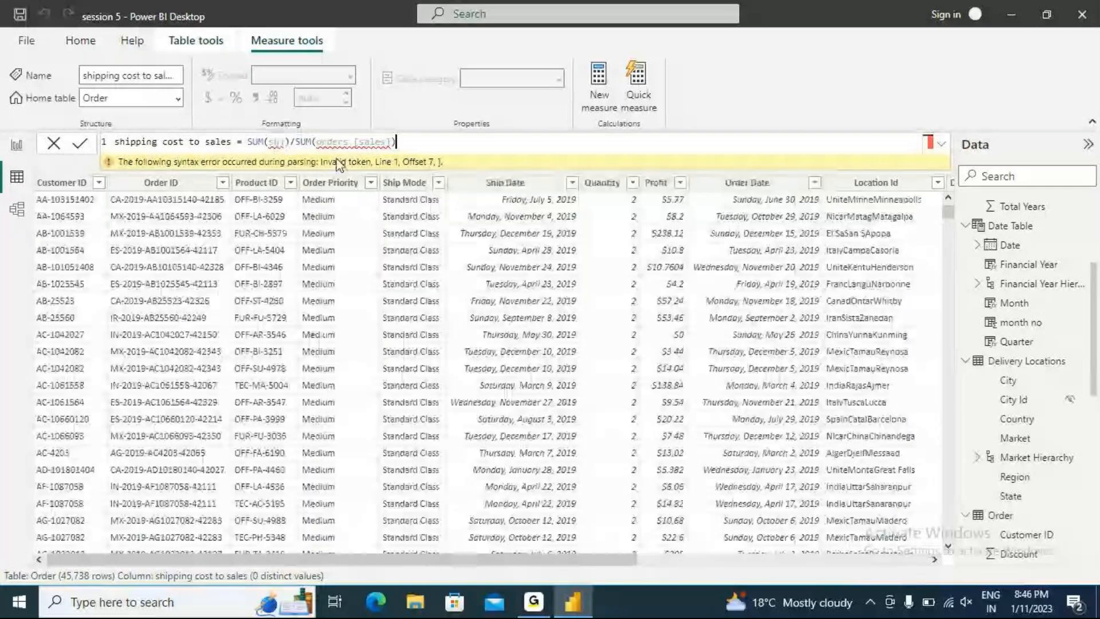
pyautogui.click(280, 141)
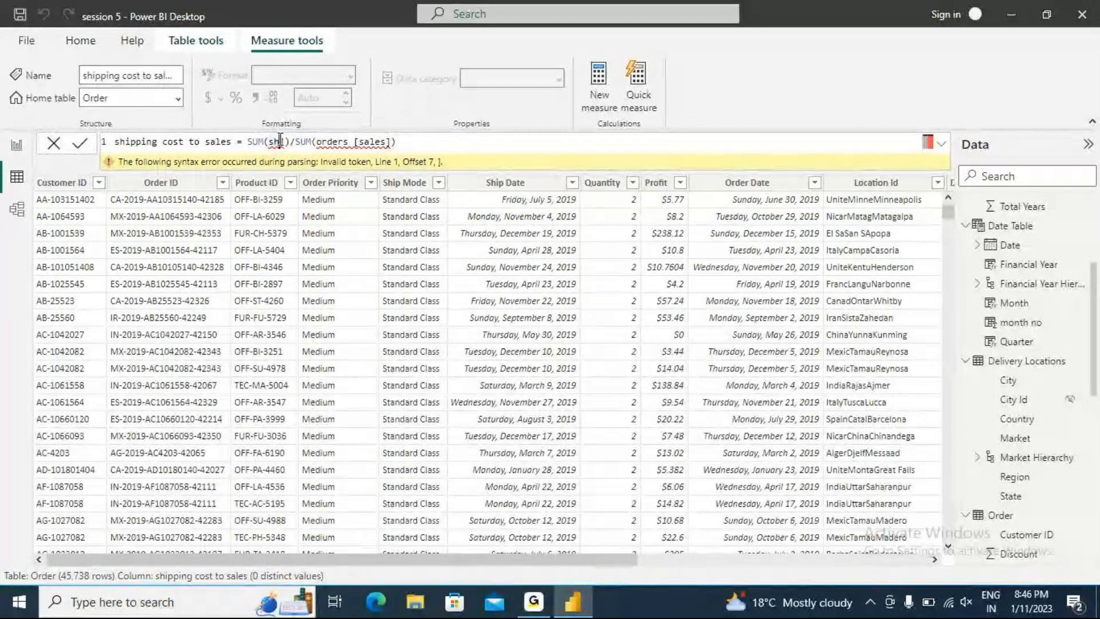
pyautogui.write('i')
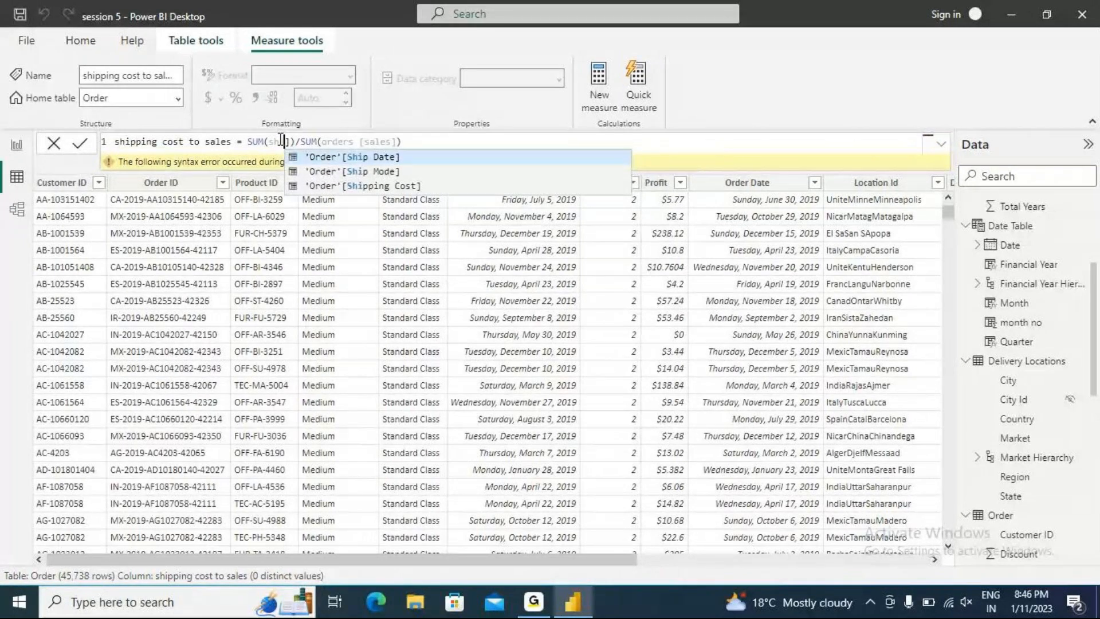
pyautogui.click(365, 186)
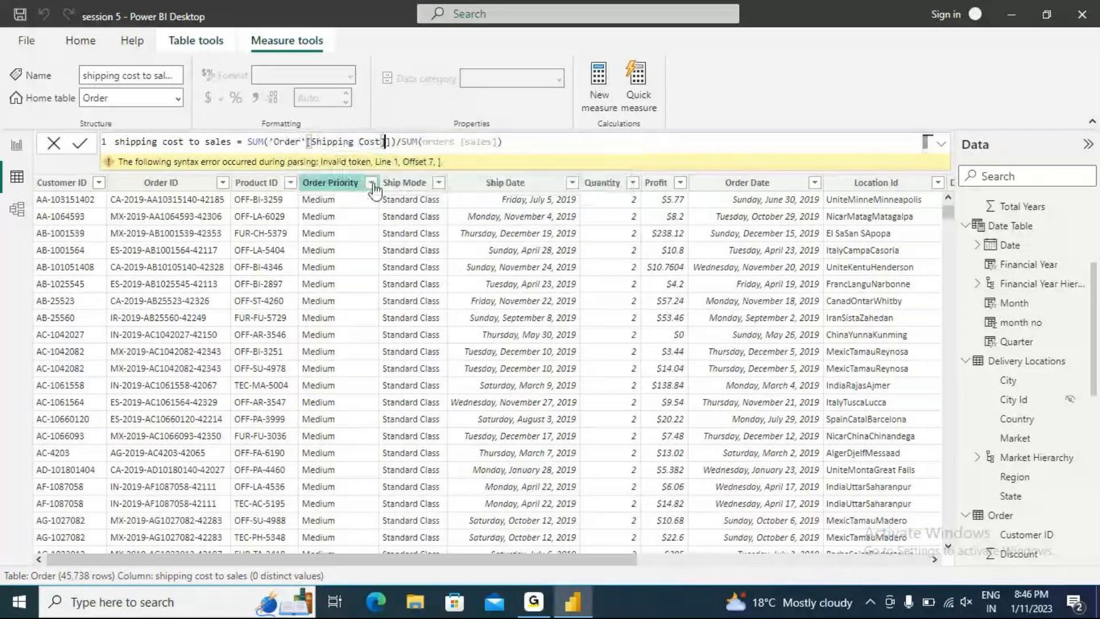
# Replace the column reference in the measure's second SUM with order'[sales] and commit the formula
pyautogui.click(446, 141)
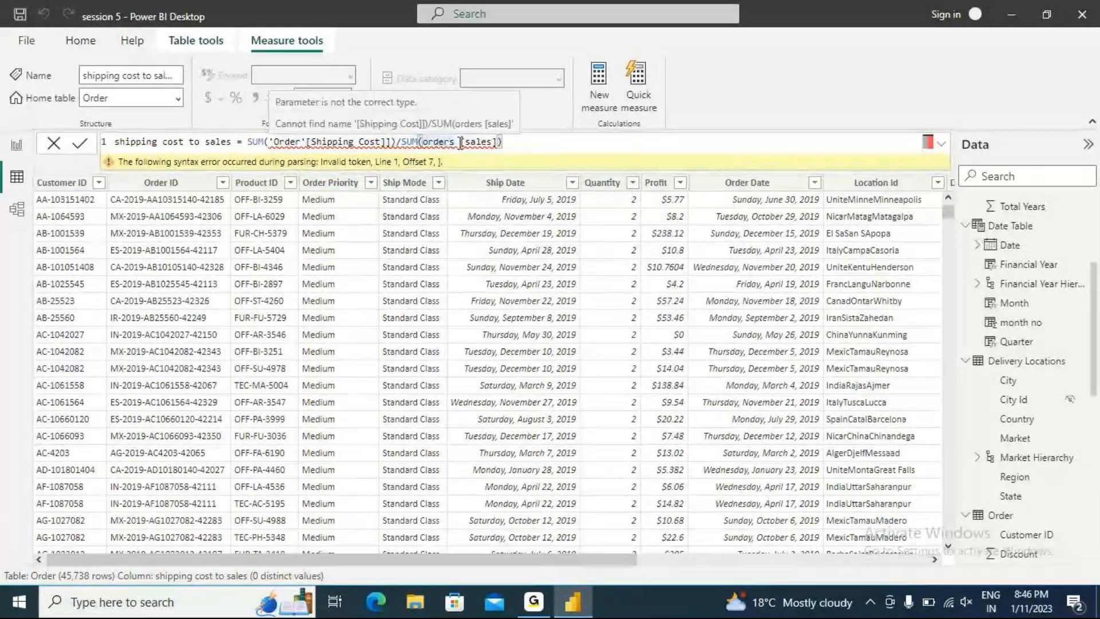
pyautogui.click(461, 142)
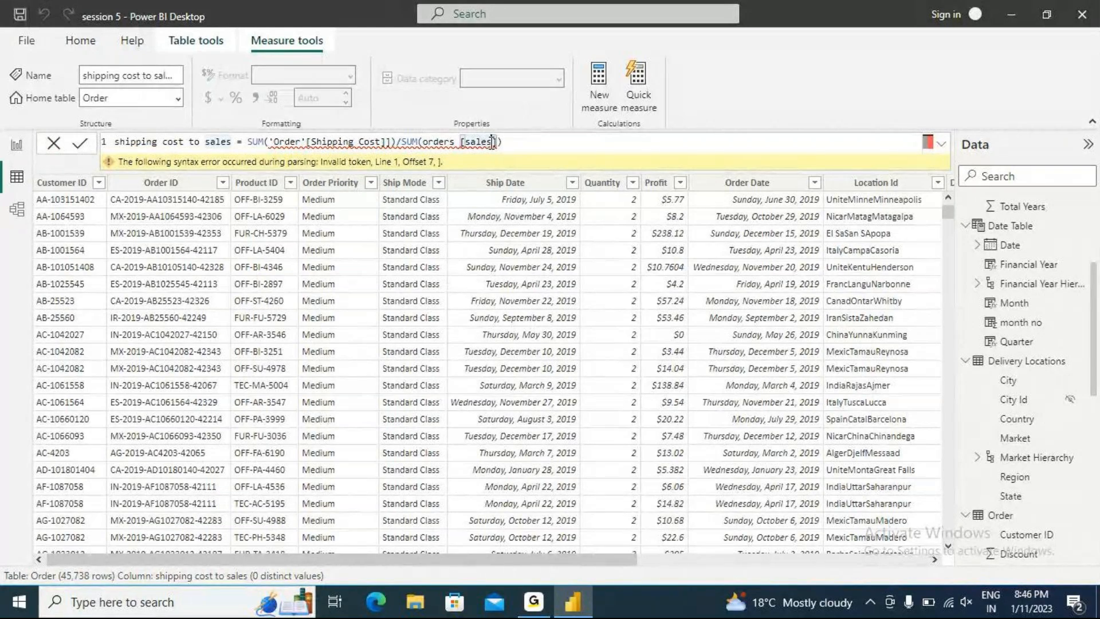
pyautogui.press('BackSpace')
pyautogui.press('BackSpace')
pyautogui.press('BackSpace')
pyautogui.press('BackSpace')
pyautogui.press('BackSpace')
pyautogui.press('BackSpace')
pyautogui.press('BackSpace')
pyautogui.press('BackSpace')
pyautogui.press('BackSpace')
pyautogui.press('BackSpace')
pyautogui.press('BackSpace')
pyautogui.press('BackSpace')
pyautogui.press('BackSpace')
pyautogui.press('BackSpace')
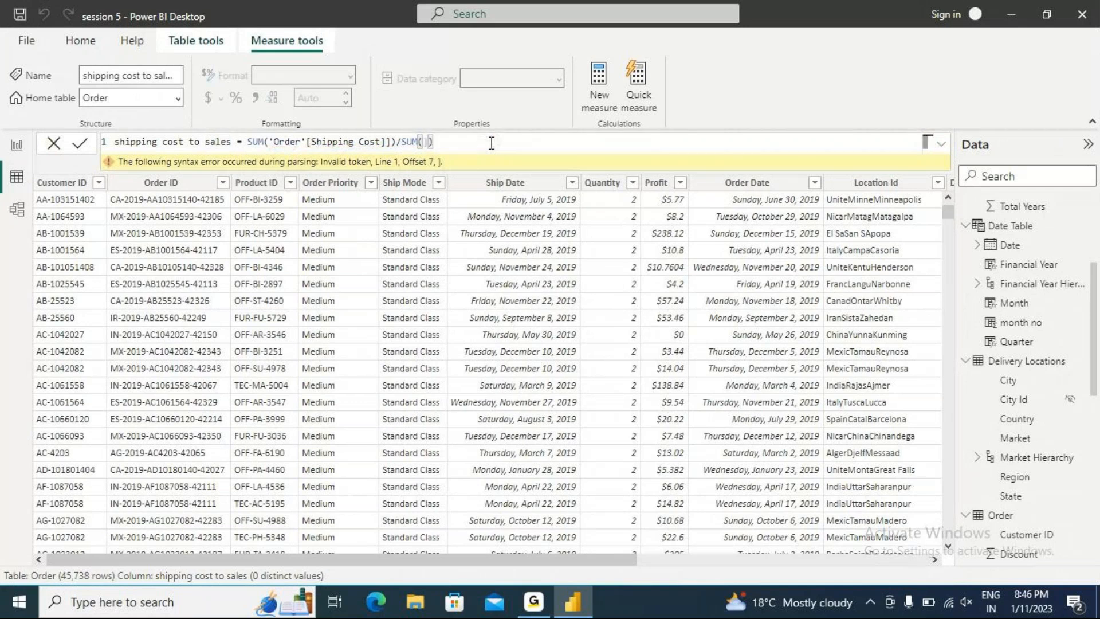
pyautogui.write('sales')
pyautogui.press('BackSpace')
pyautogui.press('BackSpace')
pyautogui.press('BackSpace')
pyautogui.press('BackSpace')
pyautogui.press('BackSpace')
pyautogui.write('order')
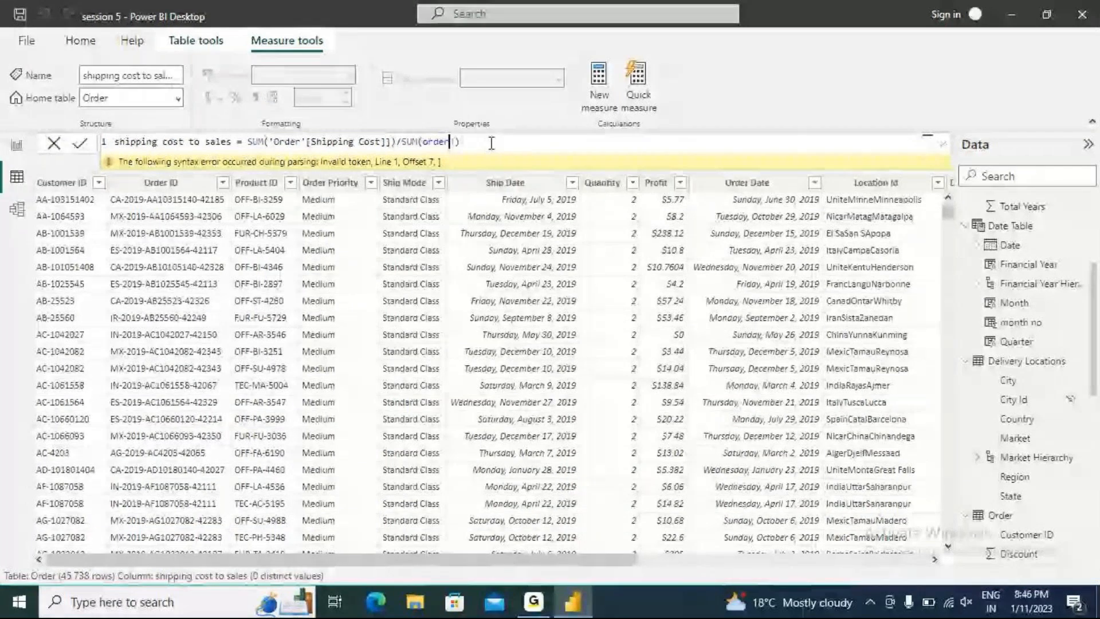
pyautogui.write("'")
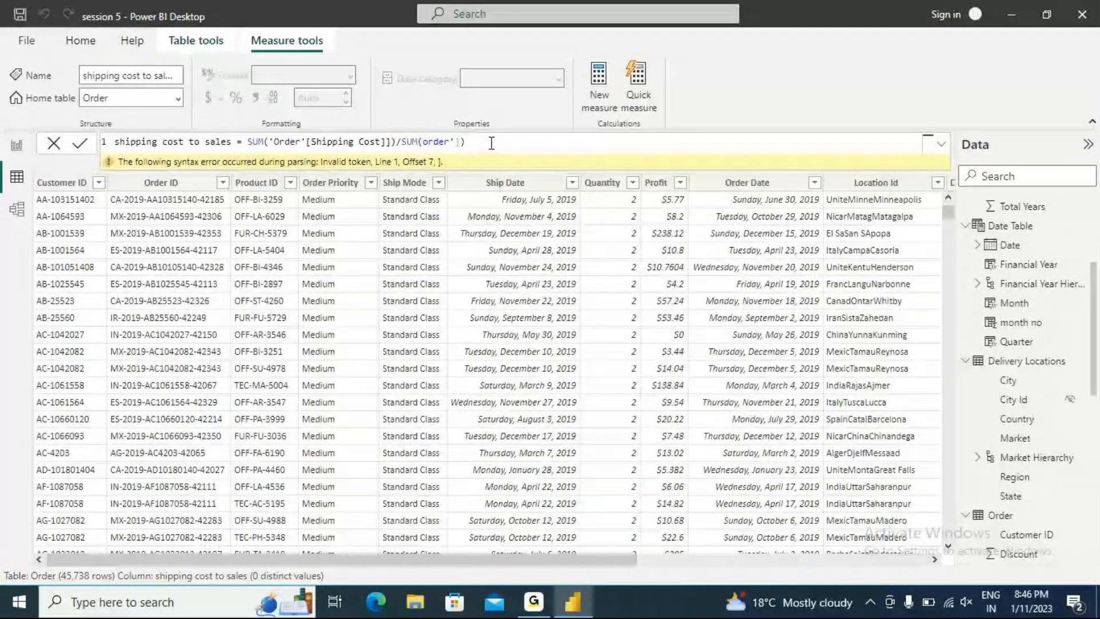
pyautogui.write('[sa')
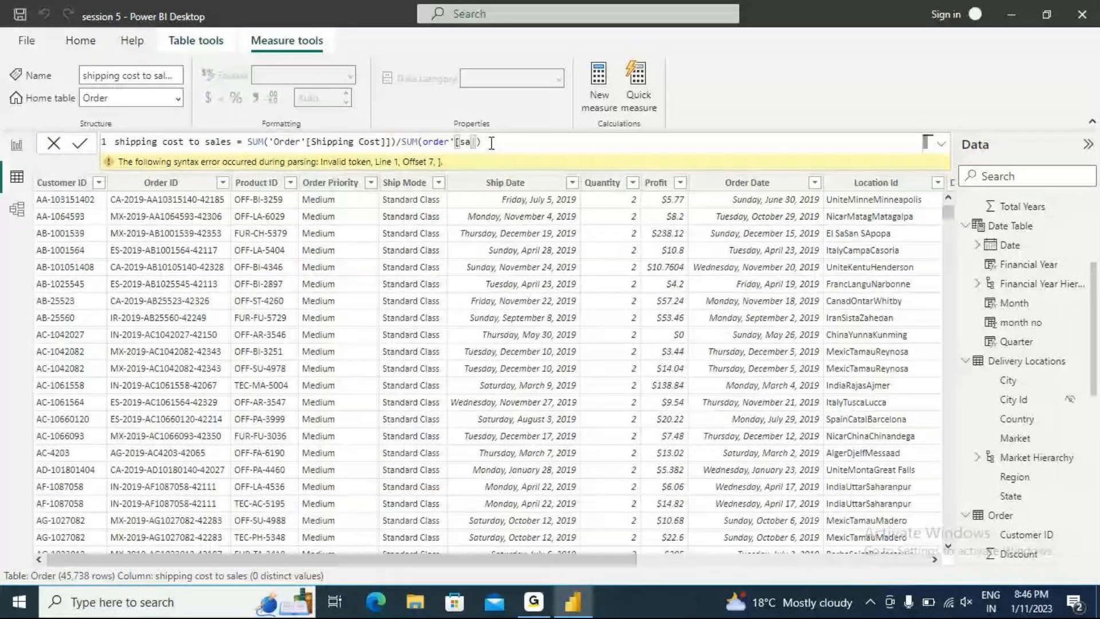
pyautogui.write('les])')
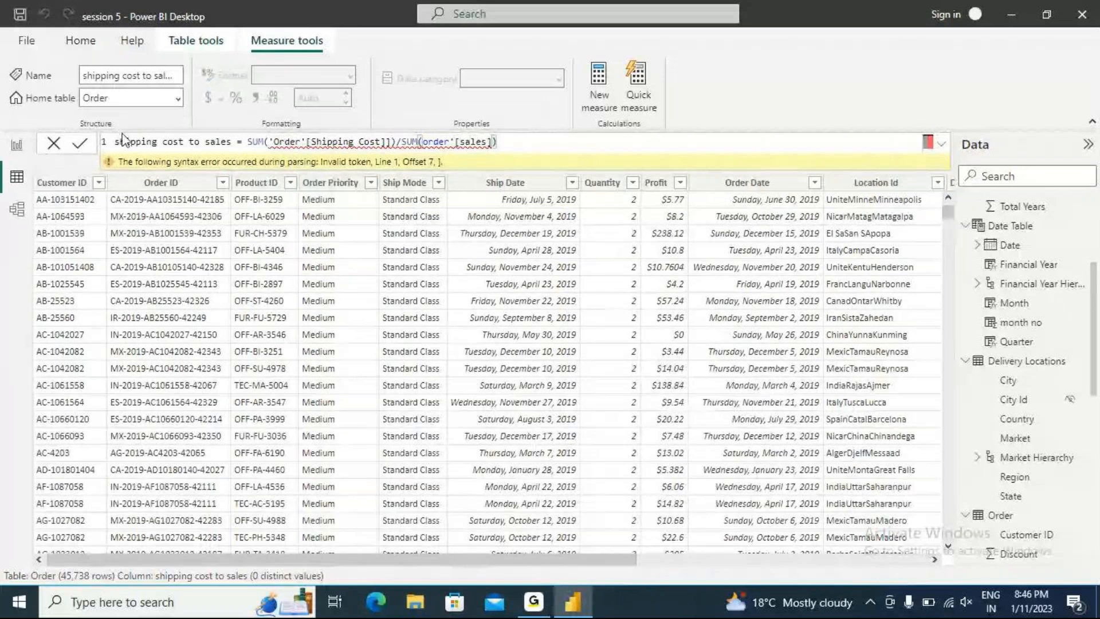
pyautogui.click(79, 146)
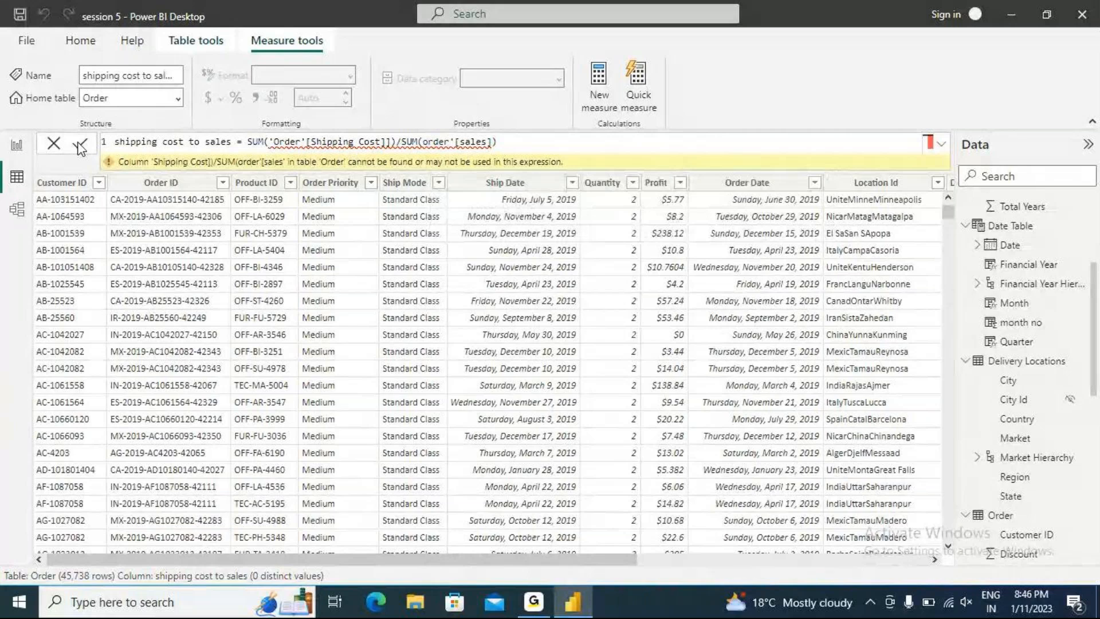
# Delete the second SUM and the extra closing square bracket after 'Order'[Shipping Cost], keeping the division sign
pyautogui.click(515, 140)
pyautogui.click(392, 142)
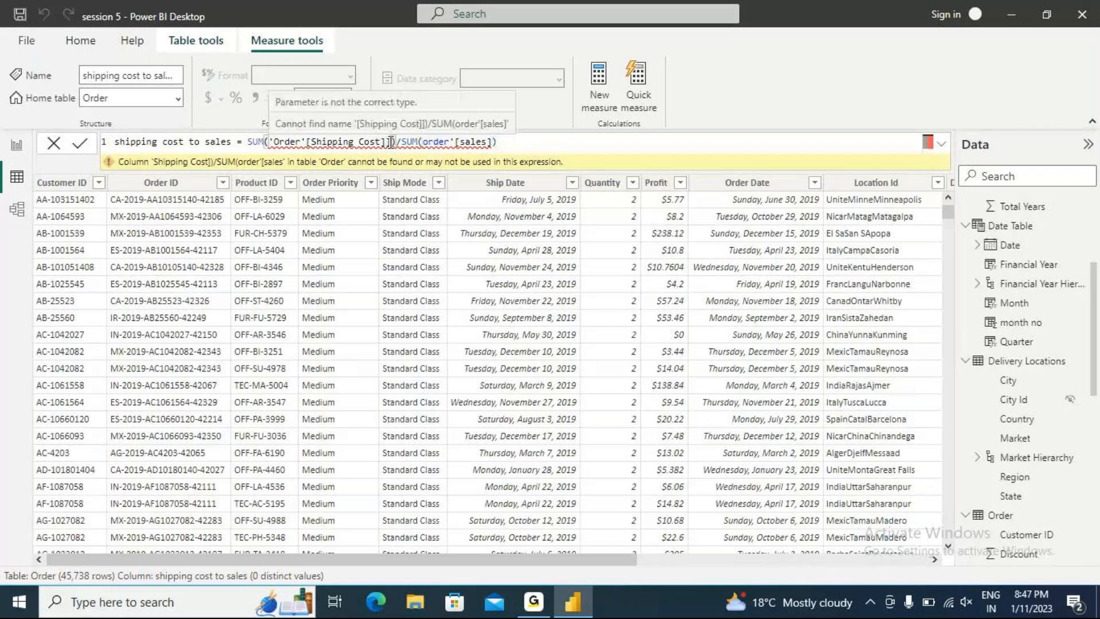
pyautogui.press('BackSpace')
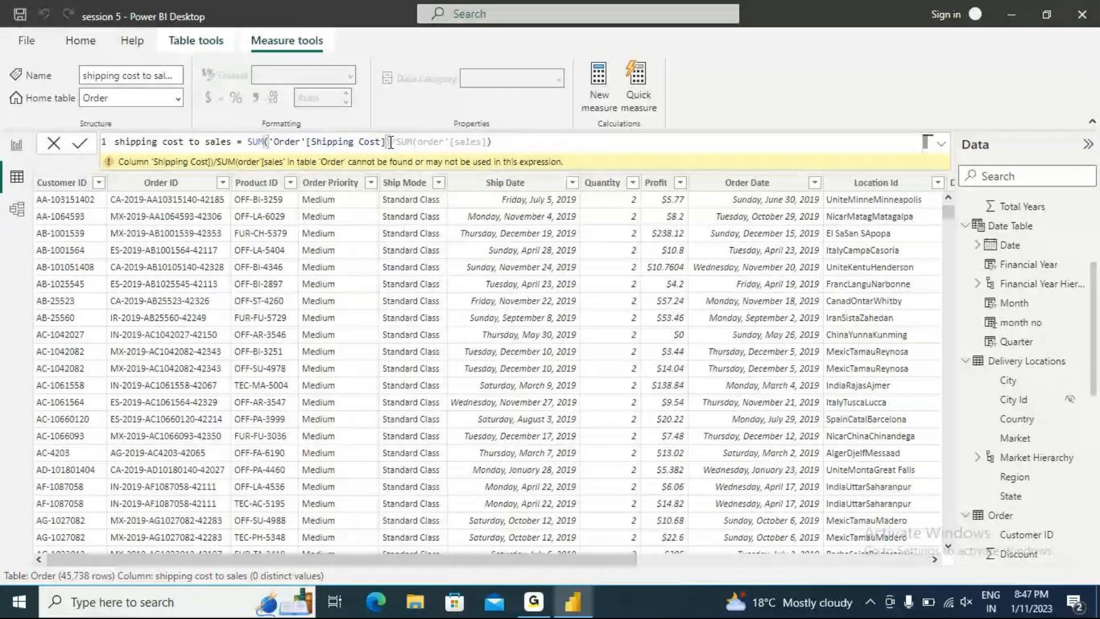
pyautogui.write(')')
pyautogui.click(509, 144)
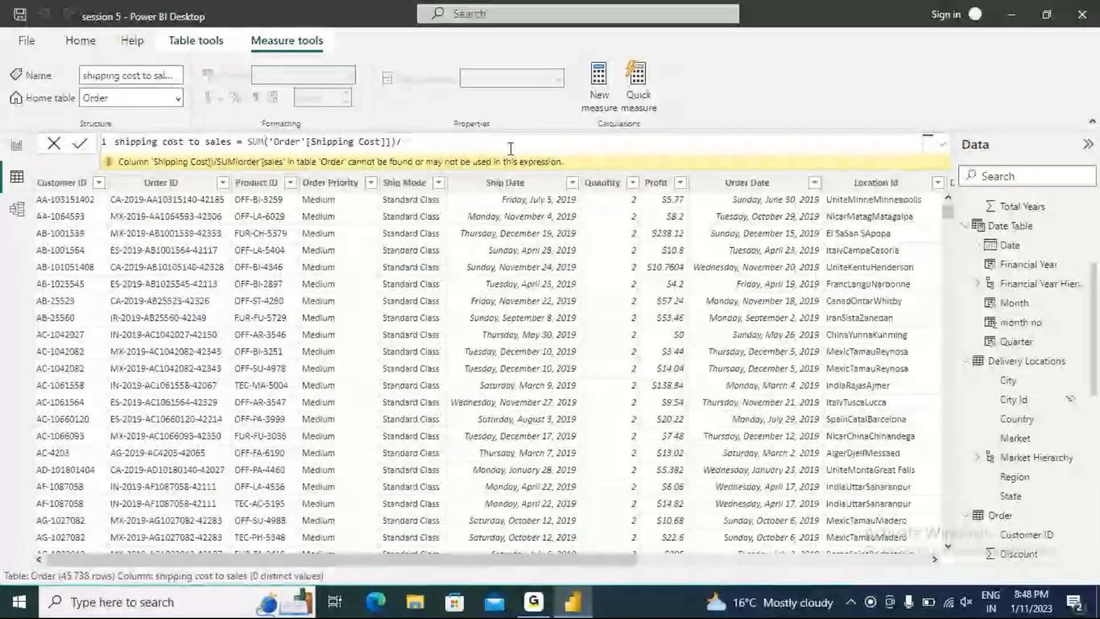
pyautogui.click(390, 141)
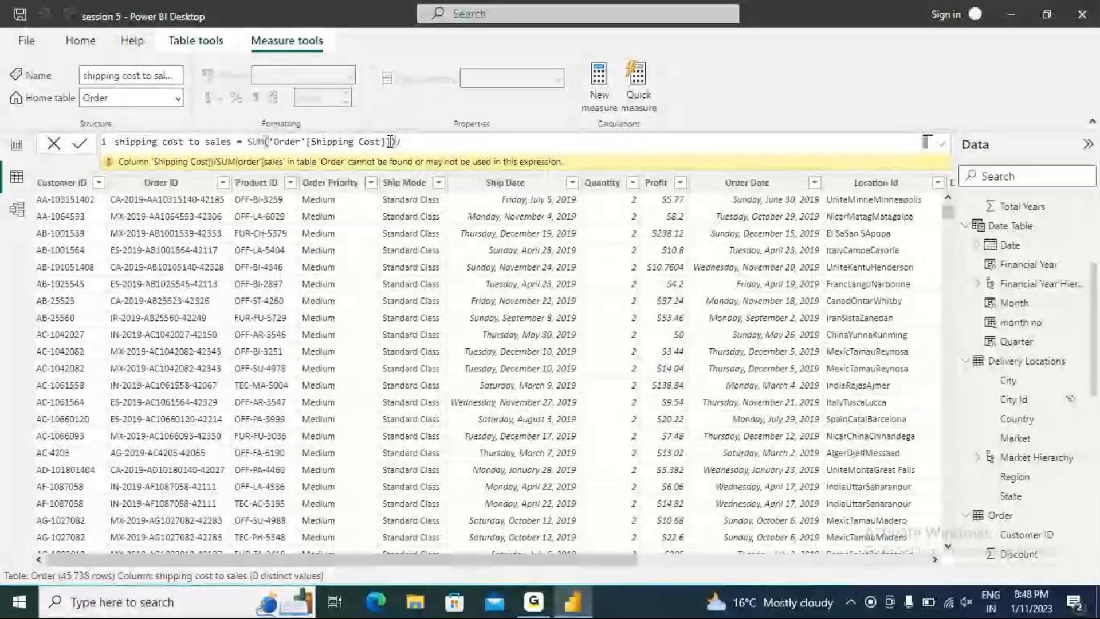
# Add SUM('Order'[Sales]) as the divisor of the shipping cost to sales measure and commit the formula
pyautogui.click(416, 147)
pyautogui.write('s')
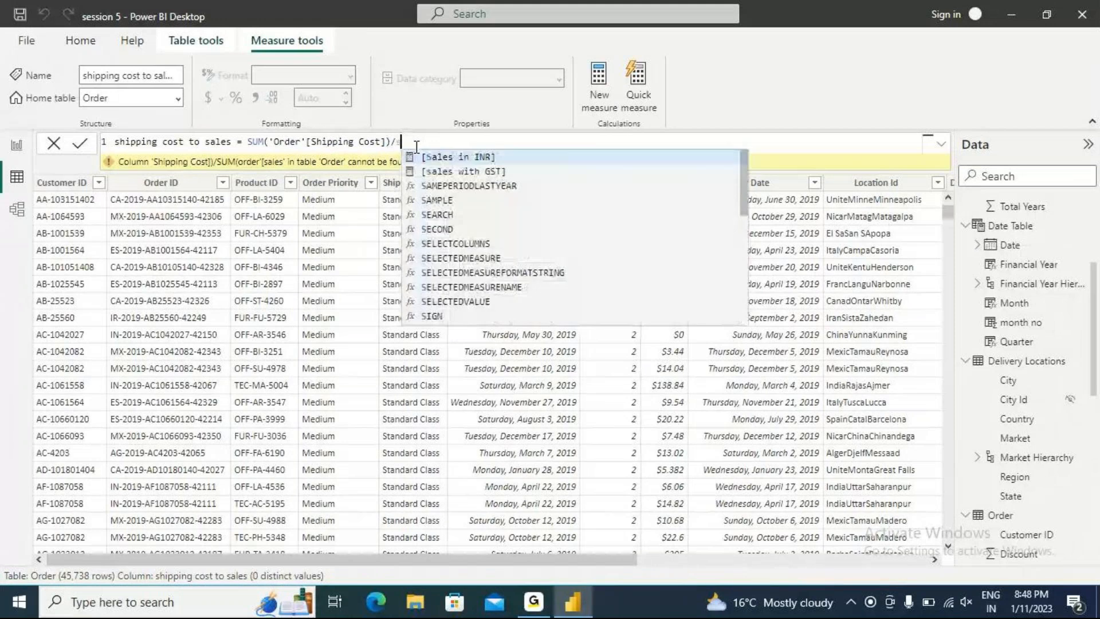
pyautogui.write('u')
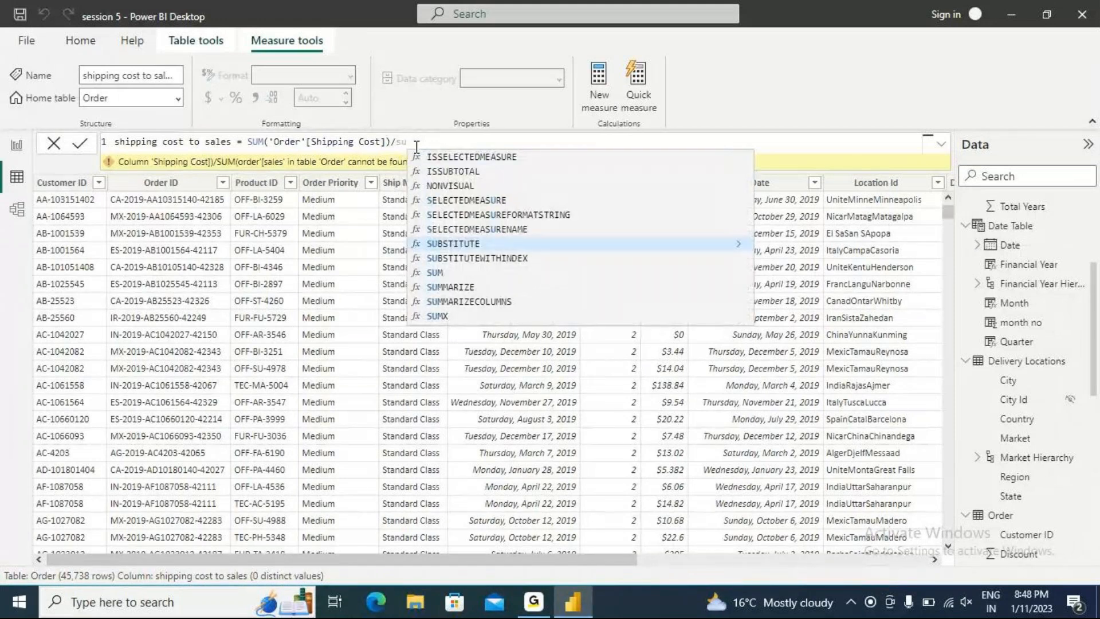
pyautogui.write('m')
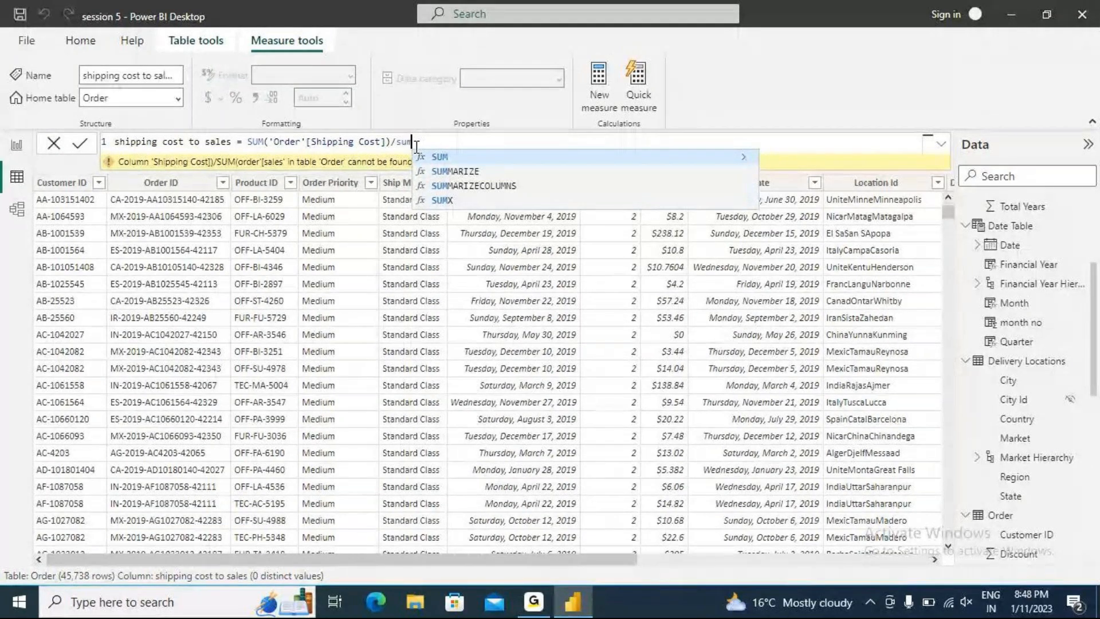
pyautogui.click(444, 162)
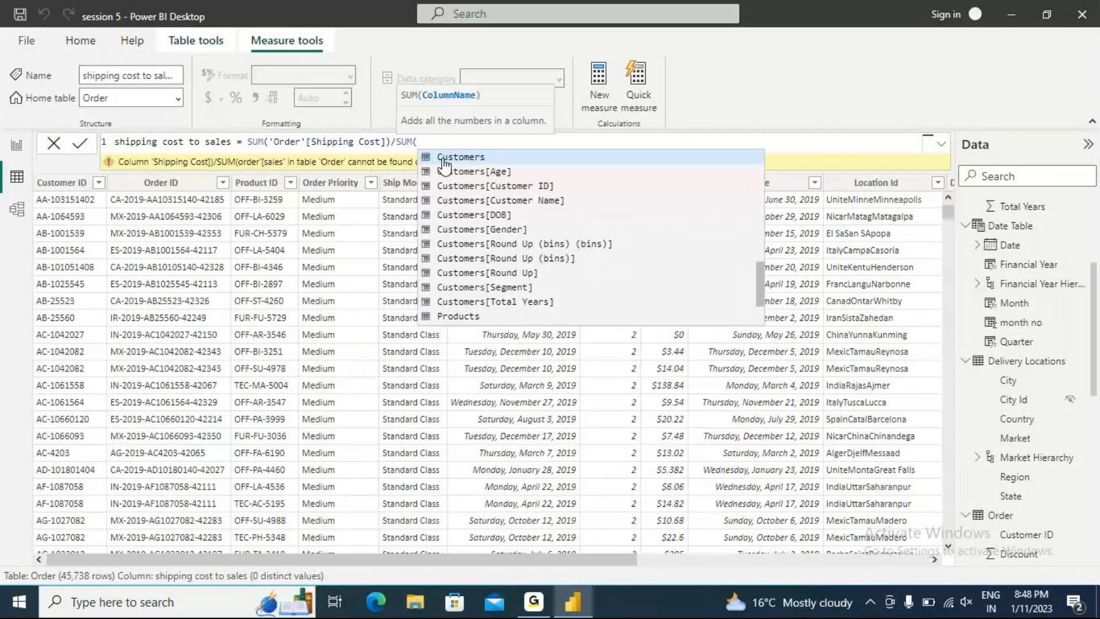
pyautogui.write('s')
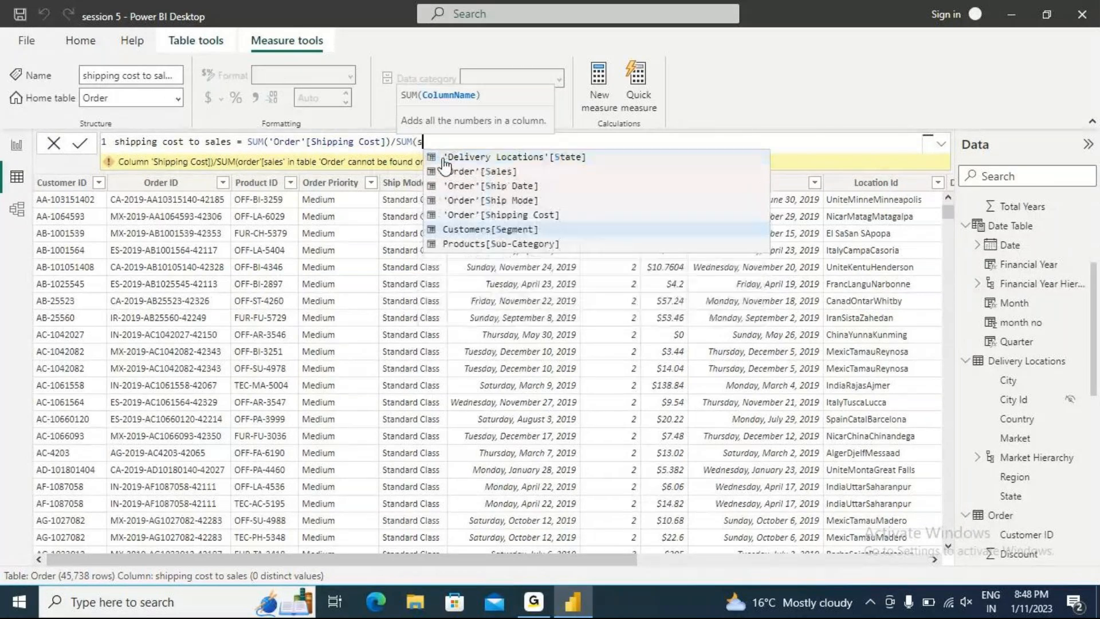
pyautogui.write('a')
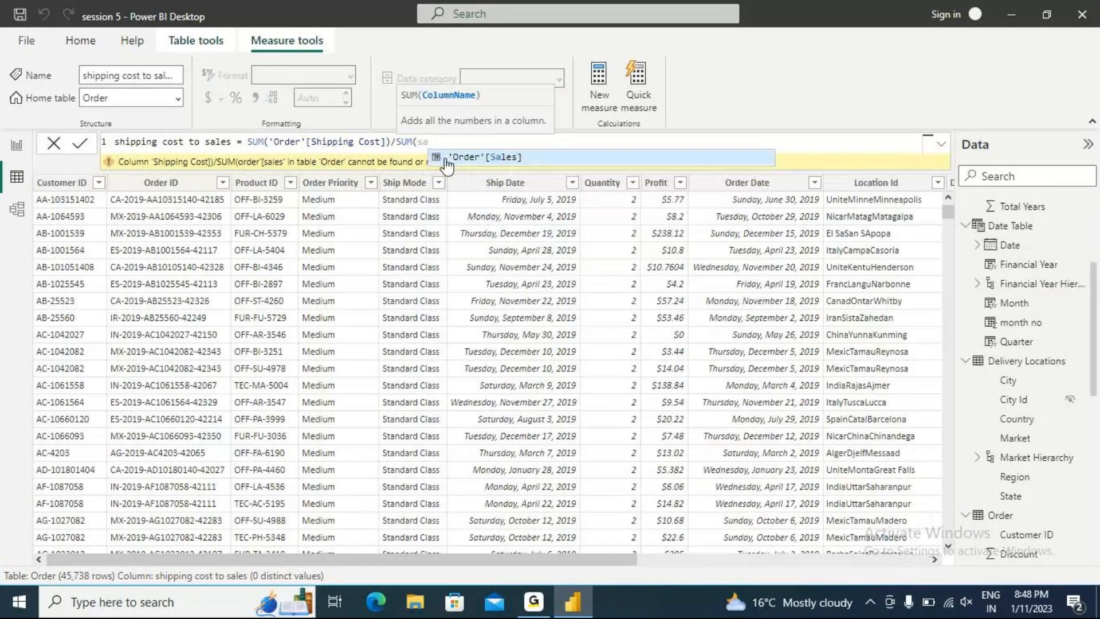
pyautogui.click(448, 165)
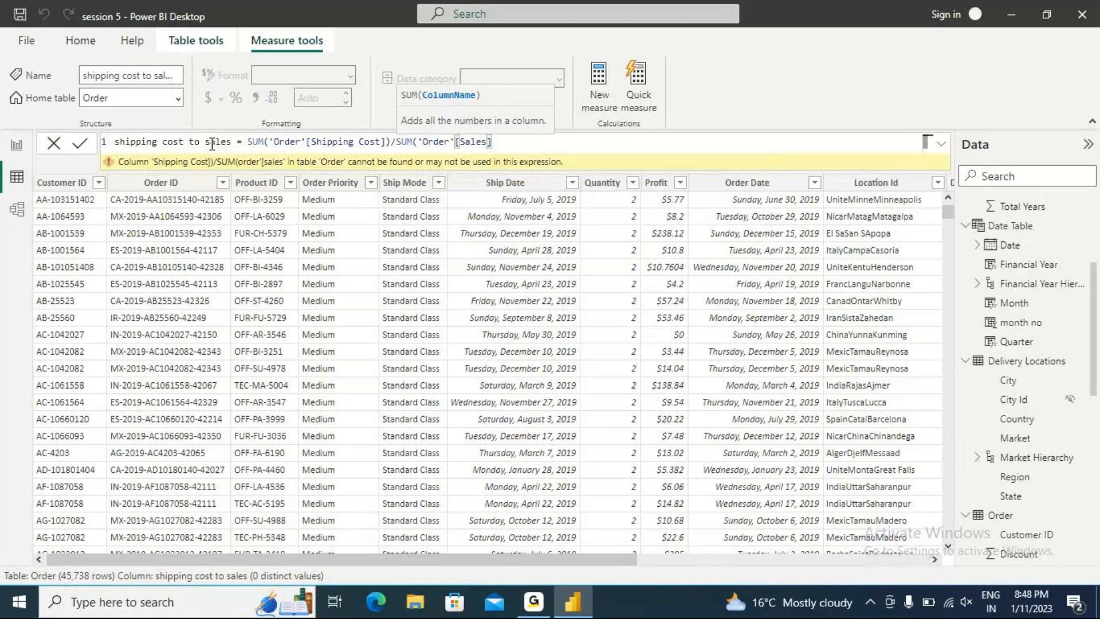
pyautogui.click(81, 147)
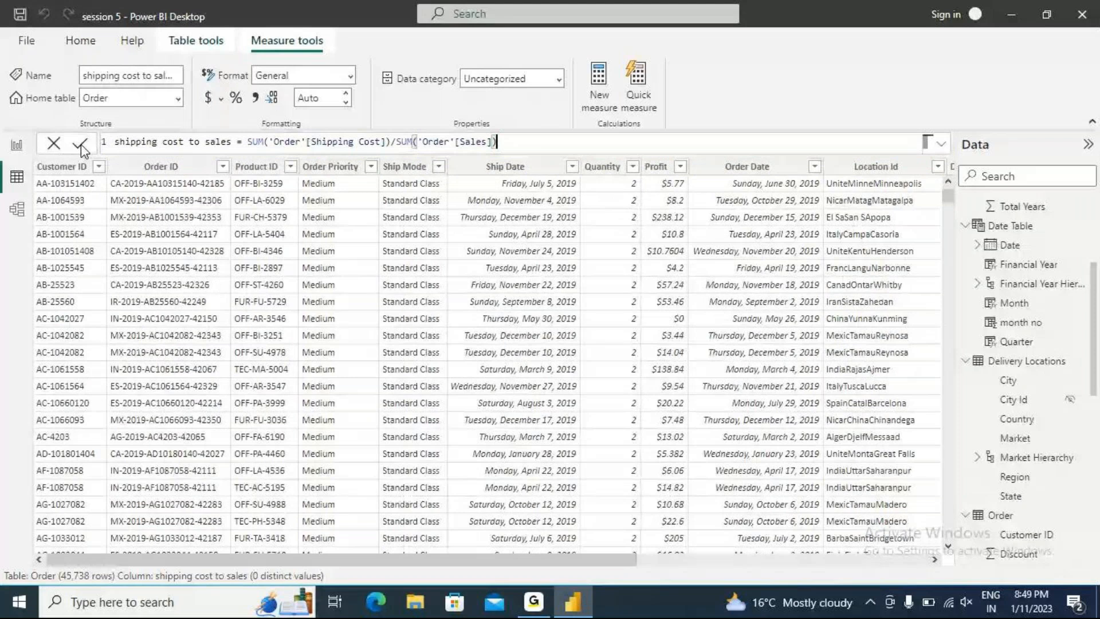
# Insert a clustered column chart on Page 3 of the report and browse the Products and Order fields for it
pyautogui.click(16, 147)
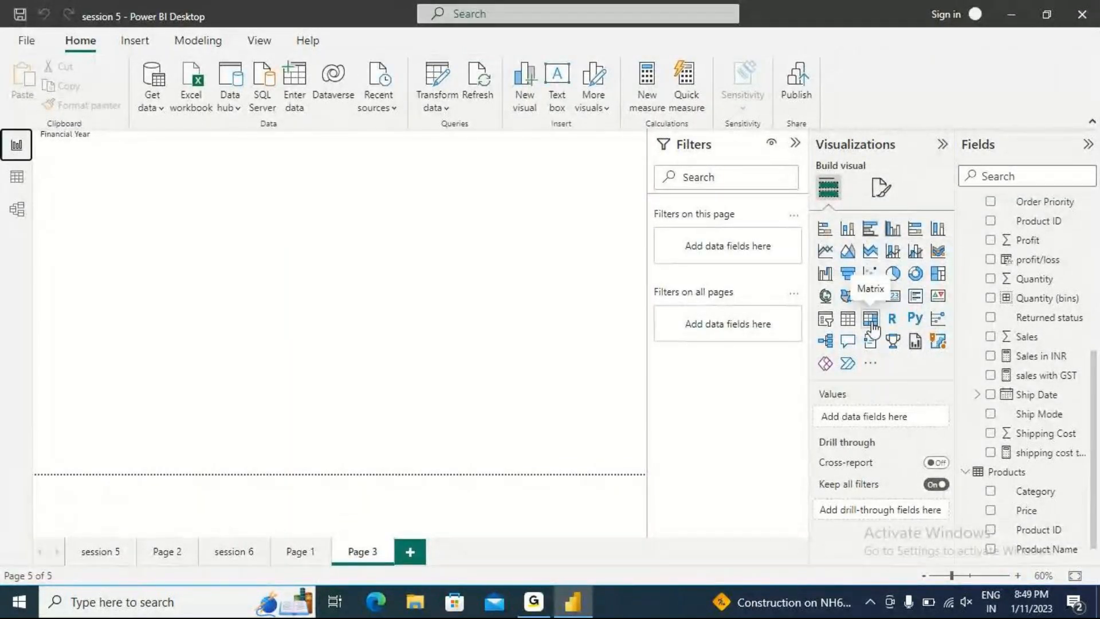
pyautogui.click(891, 230)
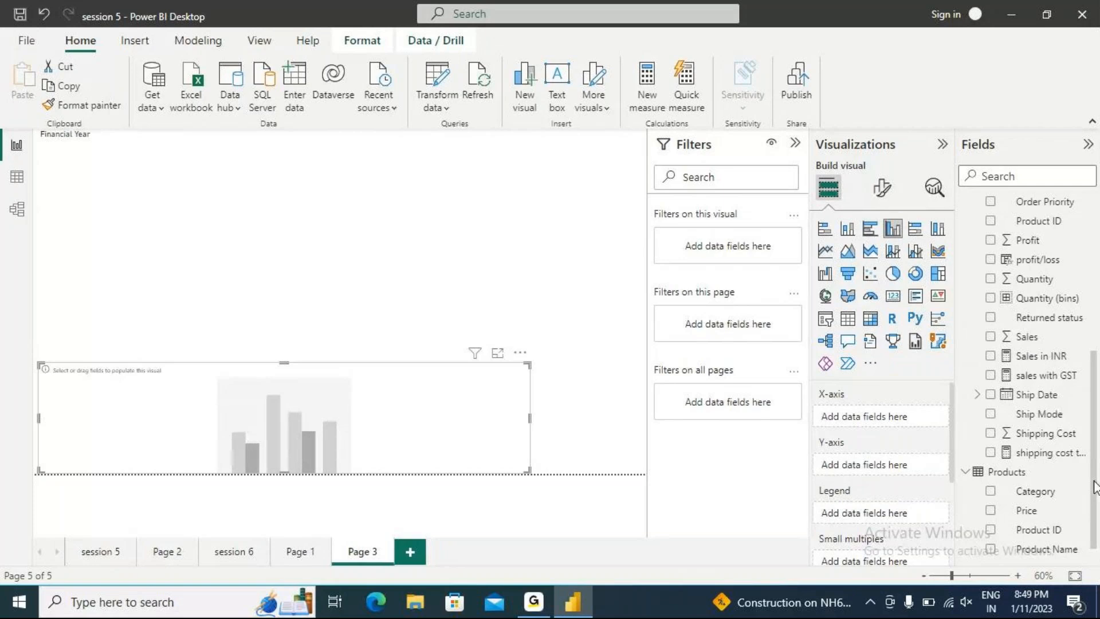
pyautogui.scroll(-1, 1095, 496)
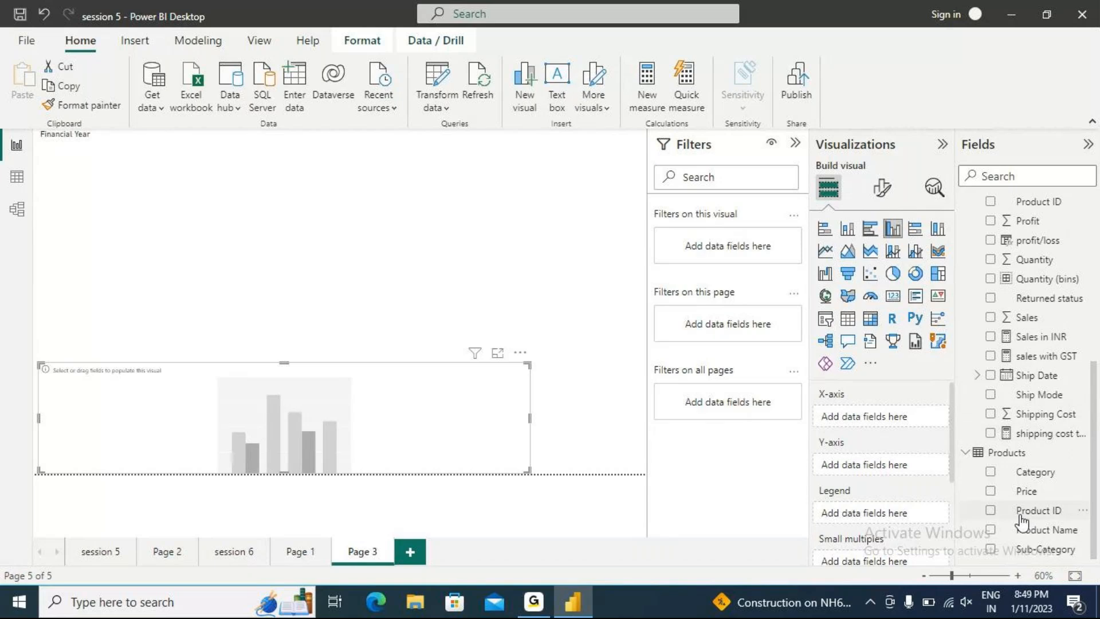
pyautogui.moveTo(987, 513); pyautogui.dragTo(899, 447)
pyautogui.scroll(2, 1092, 368)
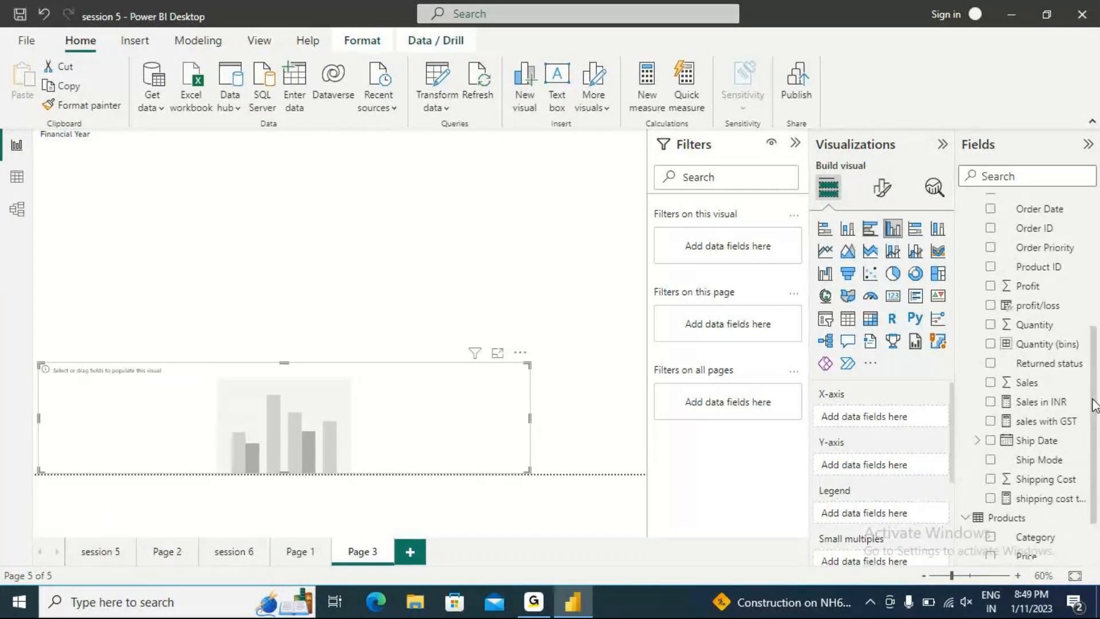
pyautogui.moveTo(1094, 405); pyautogui.dragTo(1094, 367)
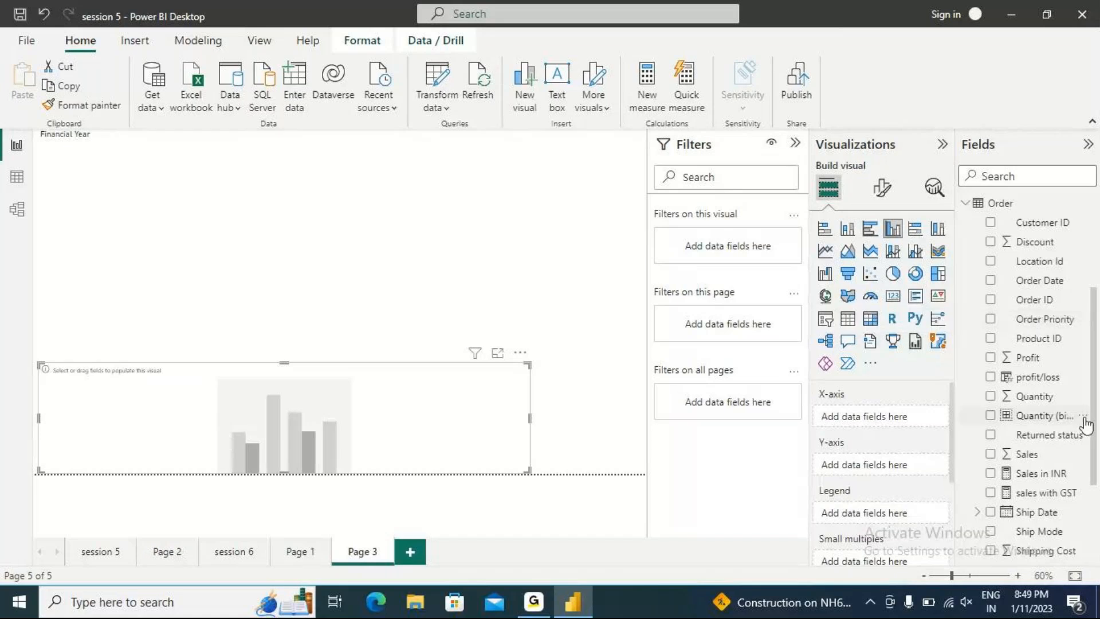
# Put Category and Product Name on the column chart's X-axis and the sum of Shipping Cost on its Y-axis
pyautogui.moveTo(1094, 421); pyautogui.dragTo(1097, 490)
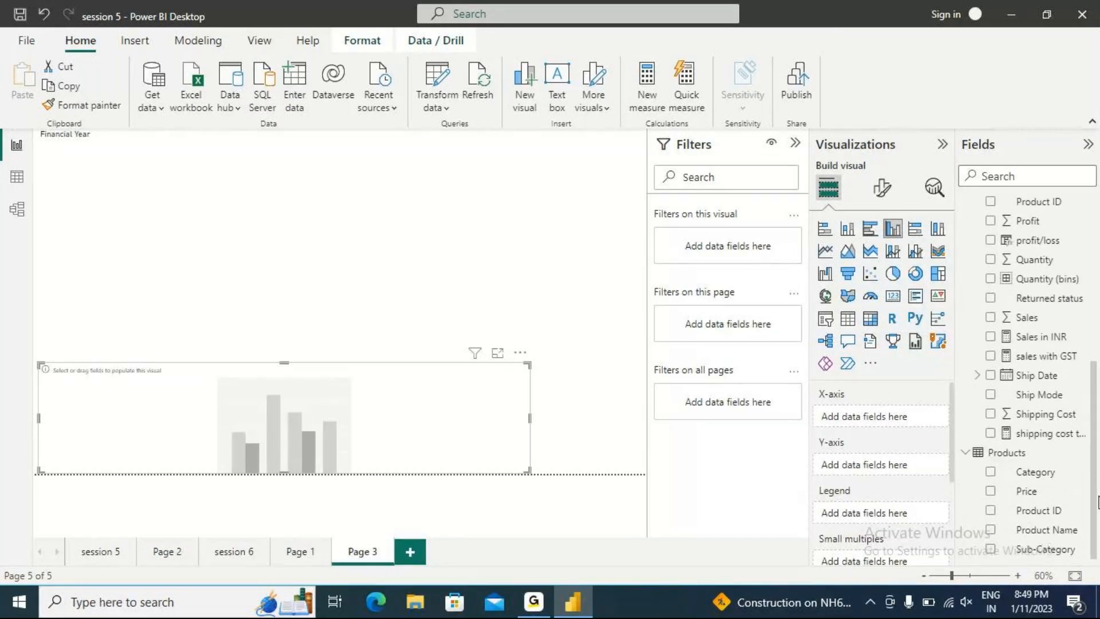
pyautogui.click(991, 471)
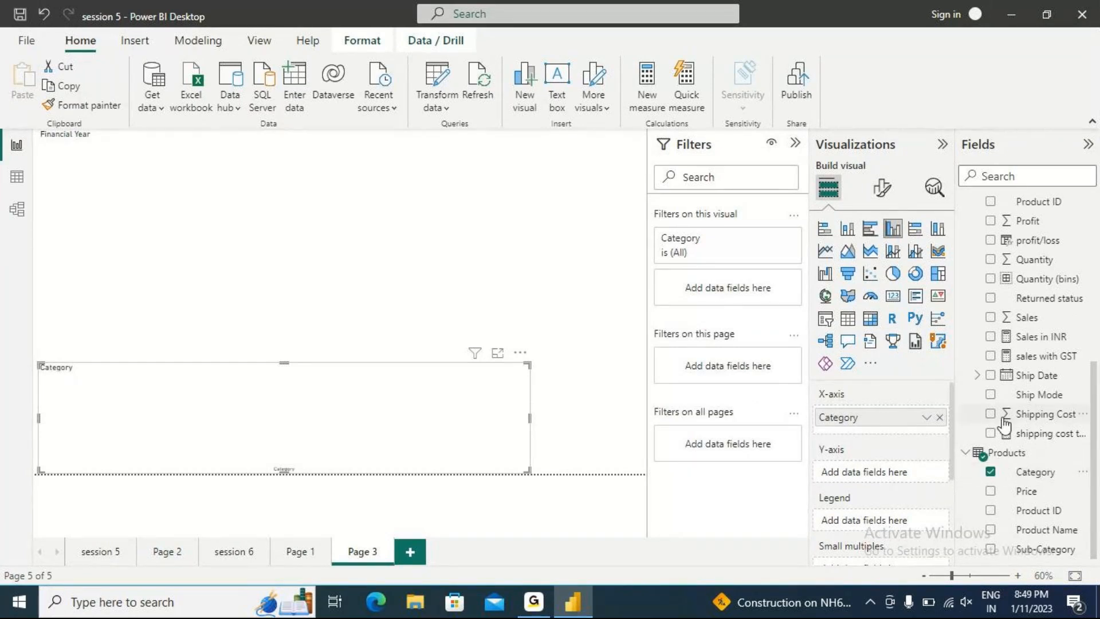
pyautogui.click(991, 530)
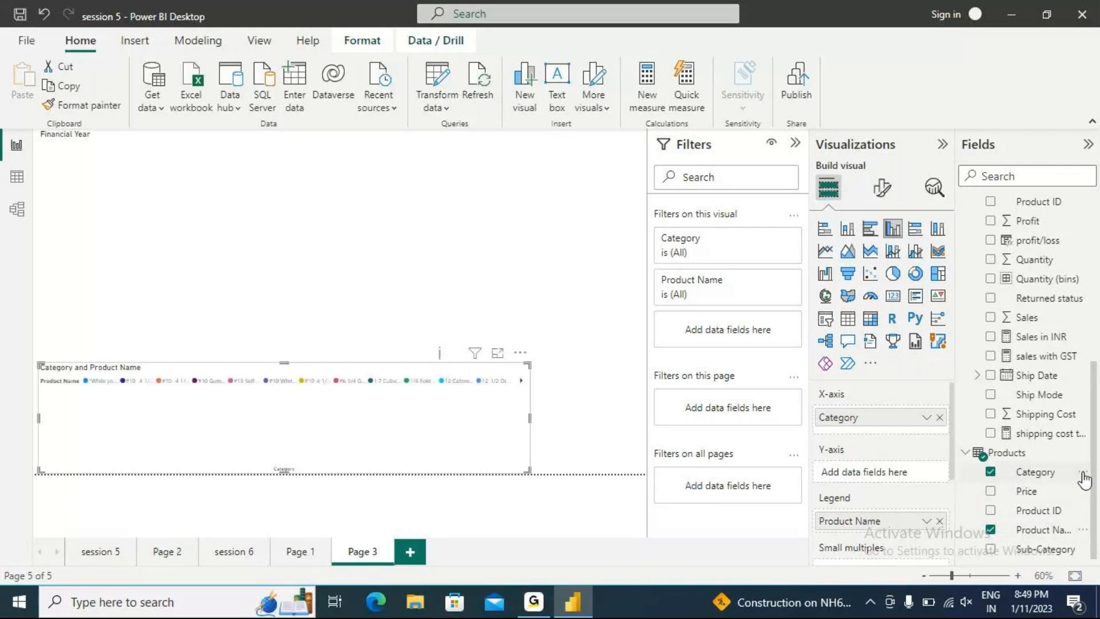
pyautogui.click(992, 416)
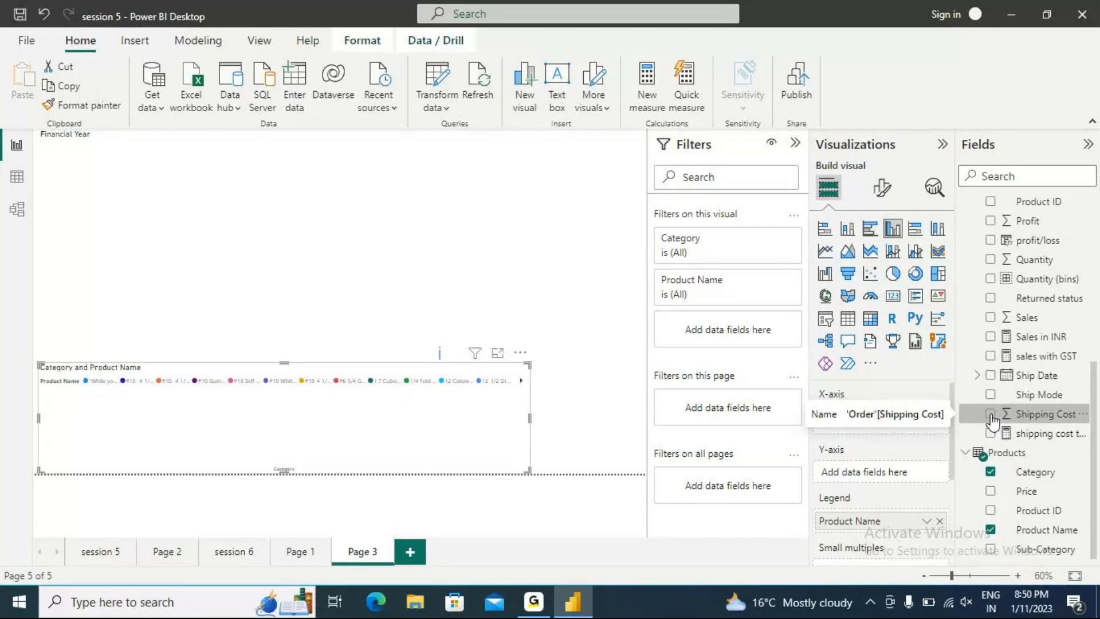
pyautogui.click(990, 415)
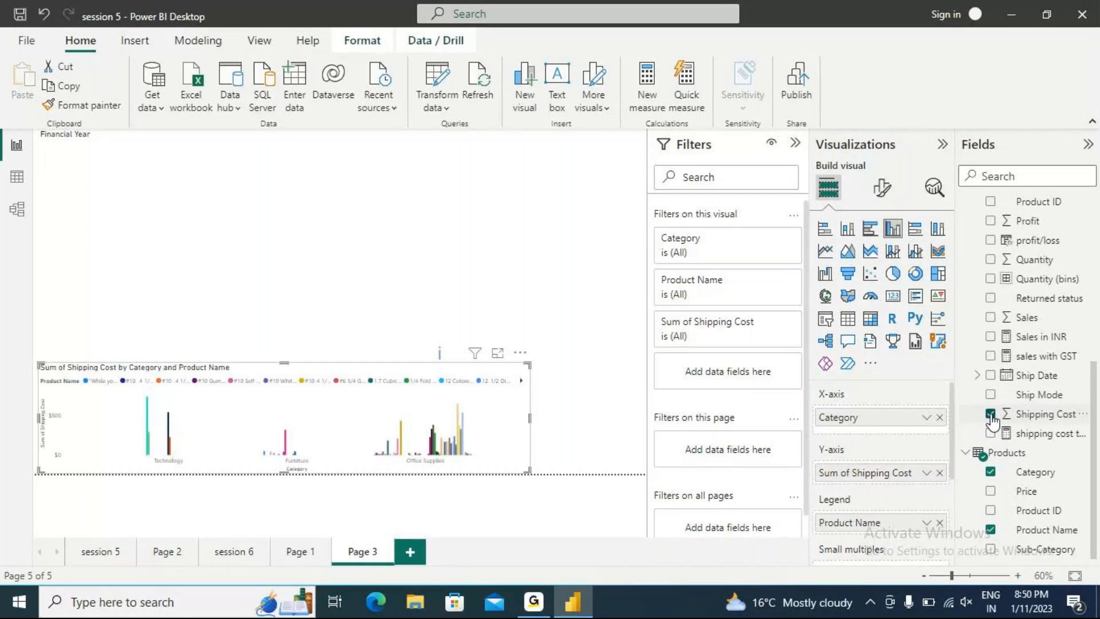
pyautogui.moveTo(904, 526); pyautogui.dragTo(891, 433)
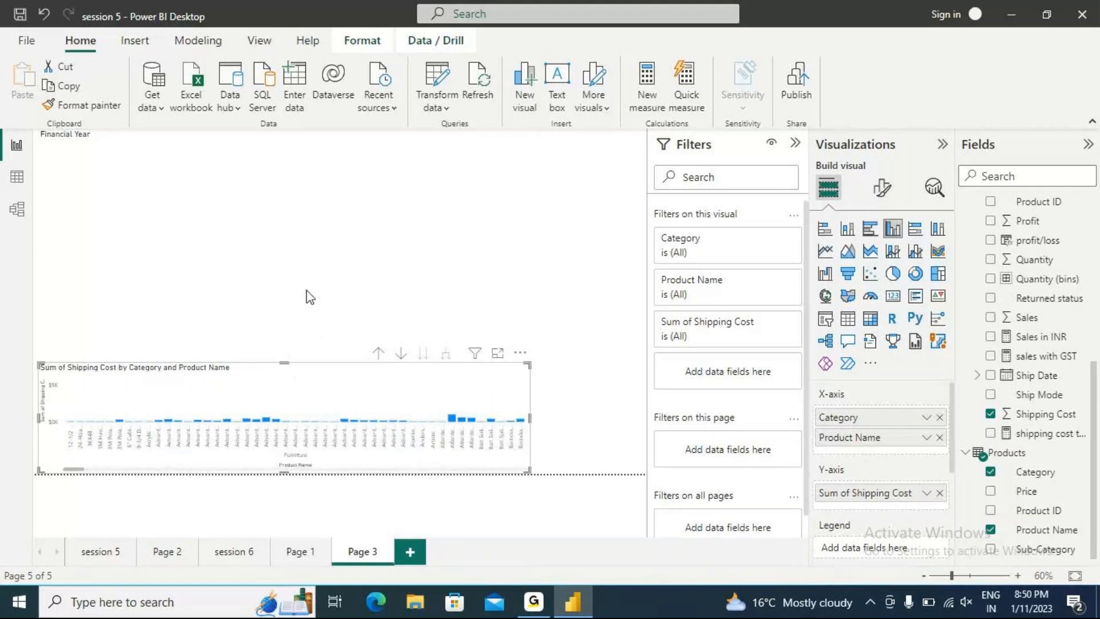
# Enlarge the shipping cost chart upward and drill it up to the Category level, toggling its drill-down mode
pyautogui.moveTo(284, 362); pyautogui.dragTo(286, 280)
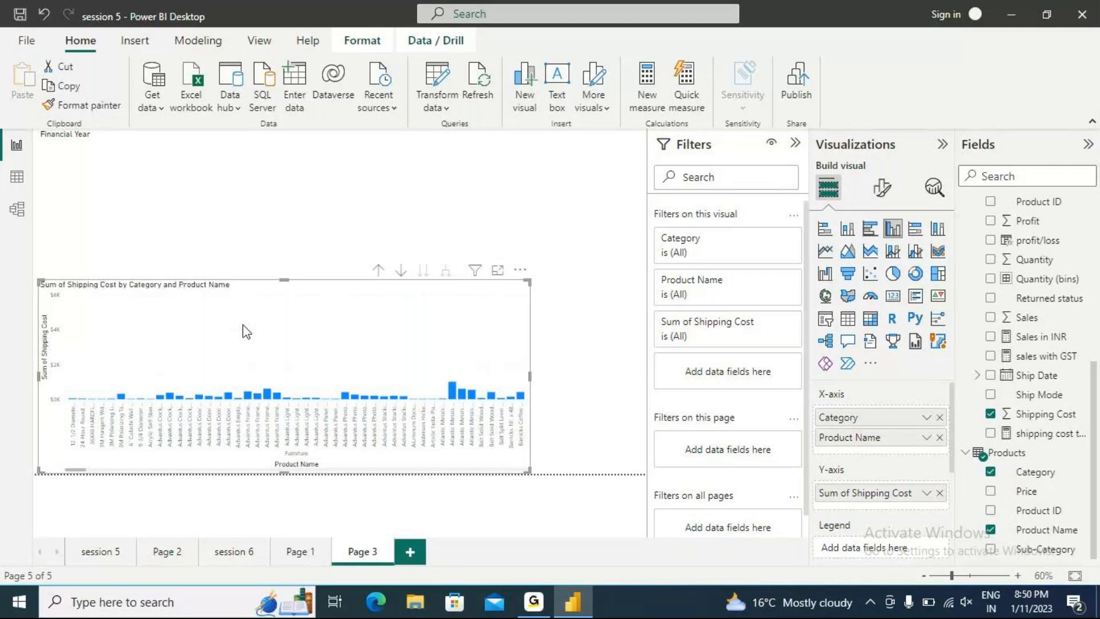
pyautogui.click(402, 270)
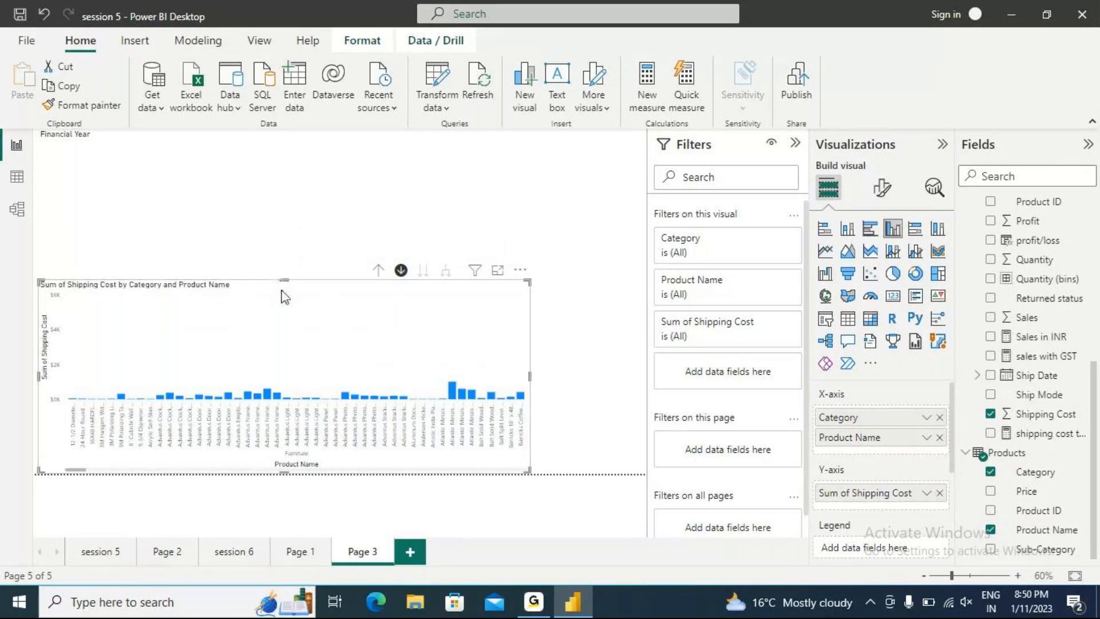
pyautogui.click(379, 271)
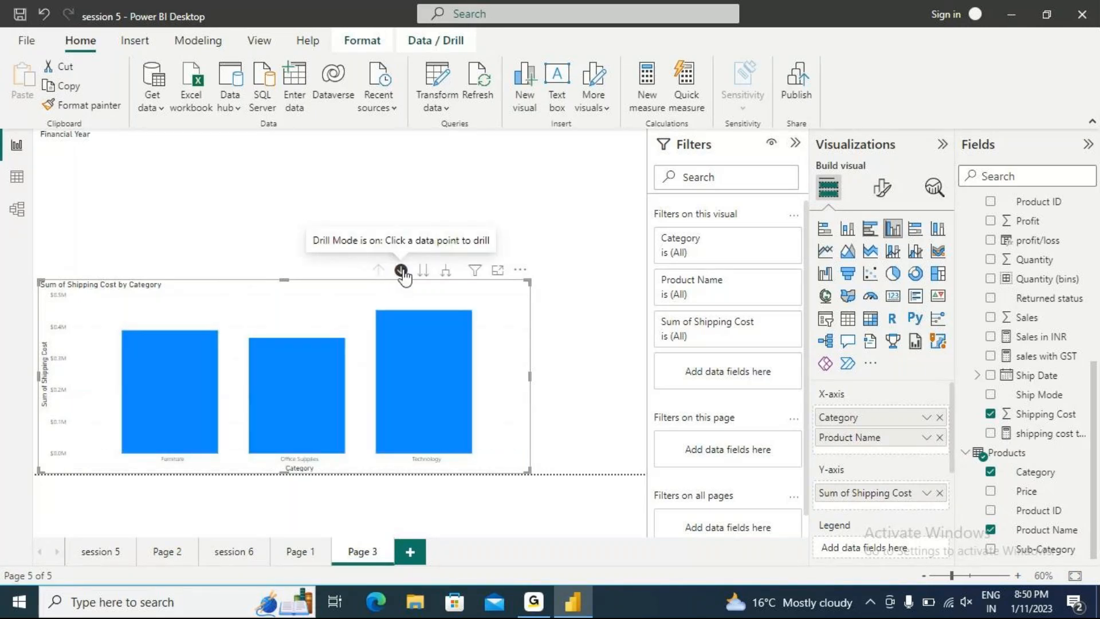
pyautogui.click(402, 271)
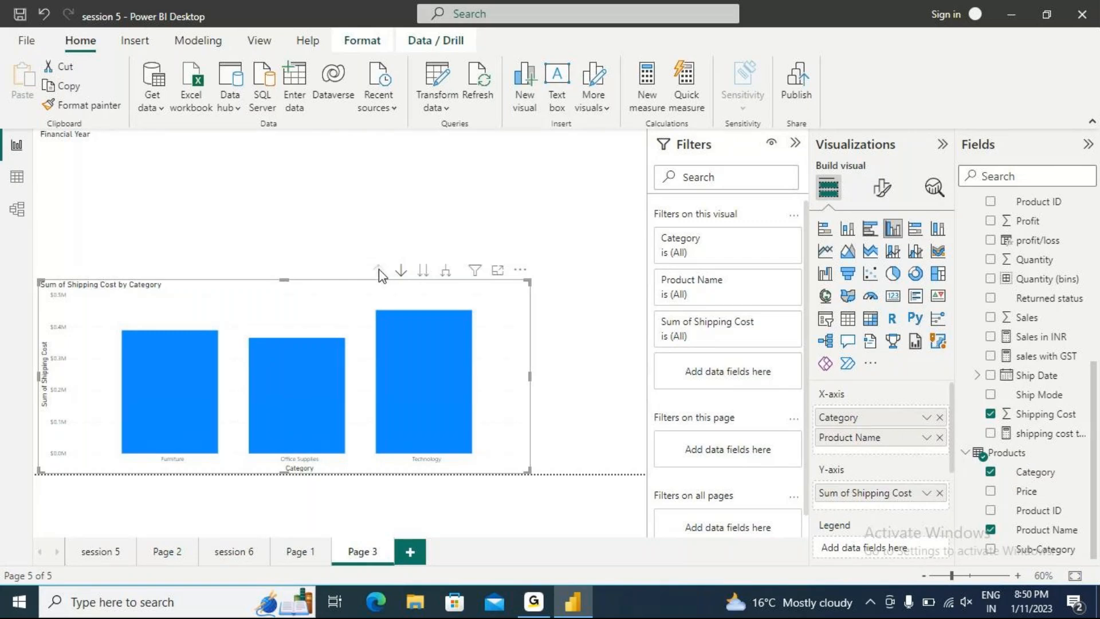
pyautogui.click(400, 271)
pyautogui.click(401, 270)
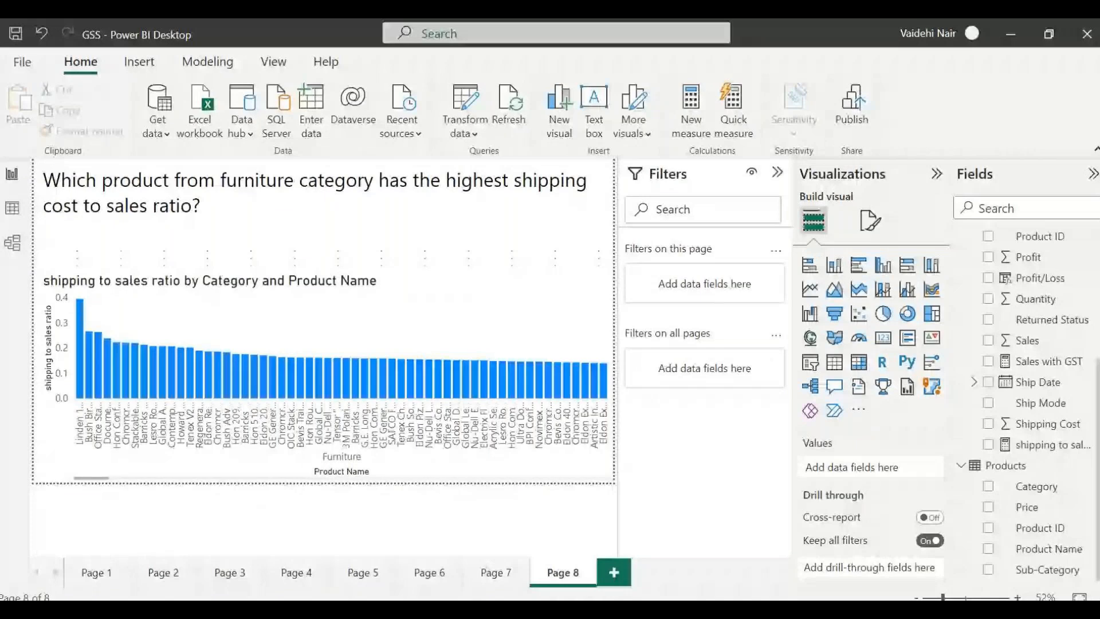
# Examine the furniture products in the GSS report's shipping to sales ratio chart and check the chart's axis sort options
pyautogui.hscroll(3, 550, 347)
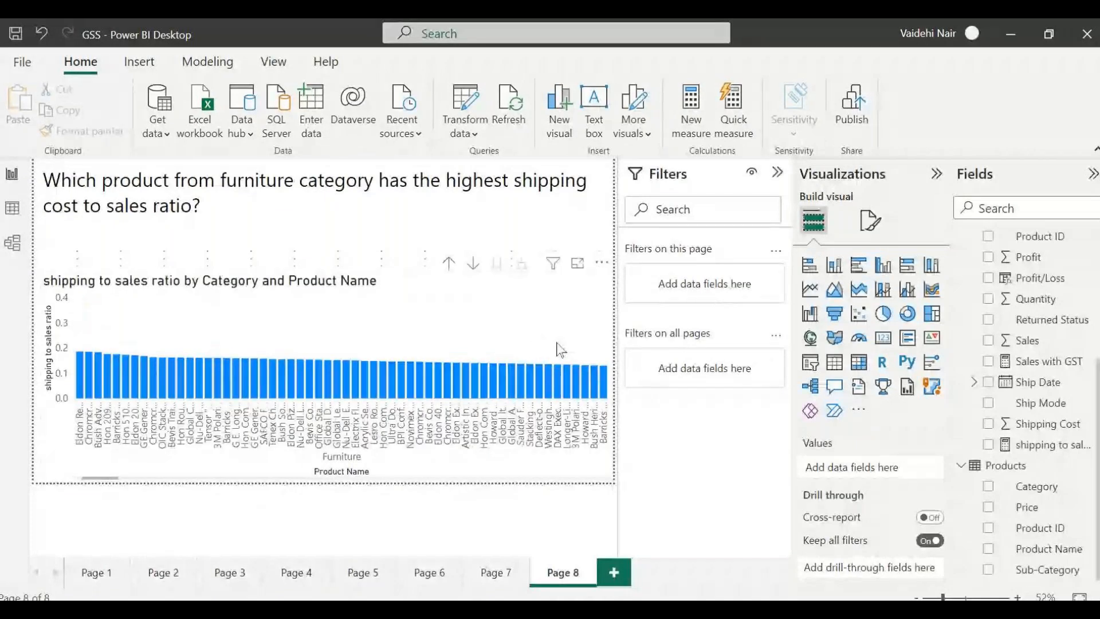
pyautogui.scroll(-1, 561, 350)
pyautogui.scroll(3, 1023, 387)
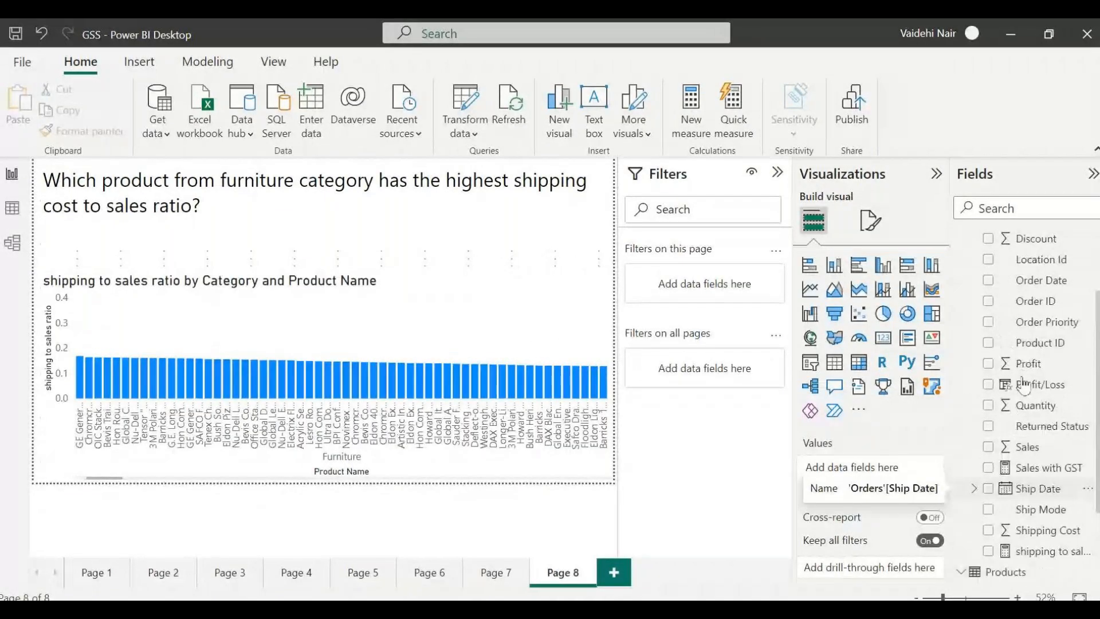
pyautogui.scroll(2, 1024, 385)
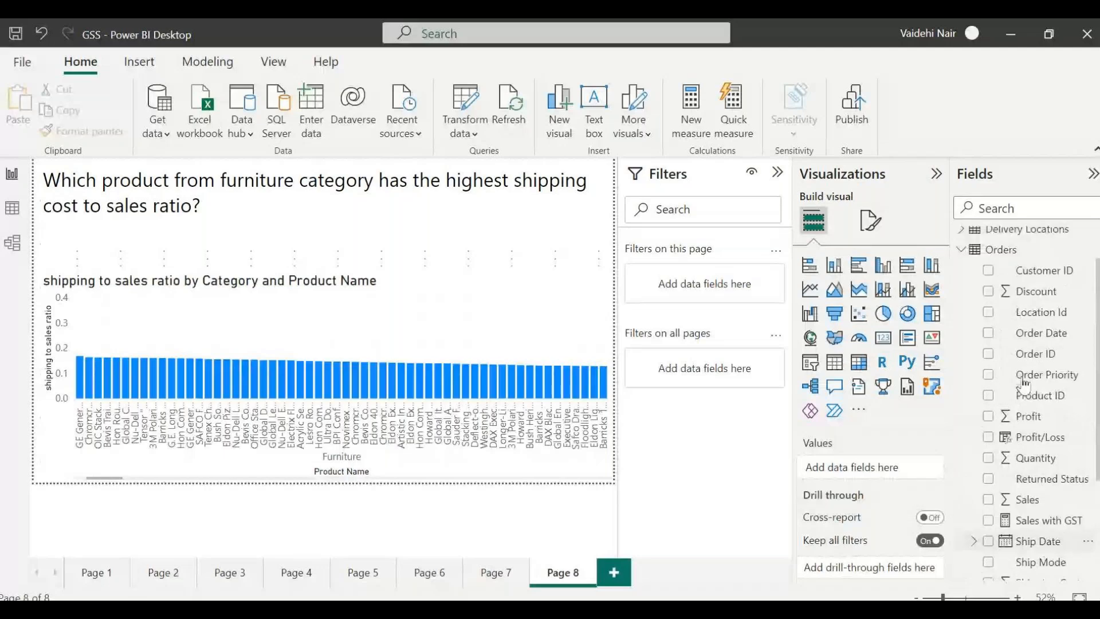
pyautogui.scroll(-1, 532, 387)
pyautogui.scroll(-3, 531, 379)
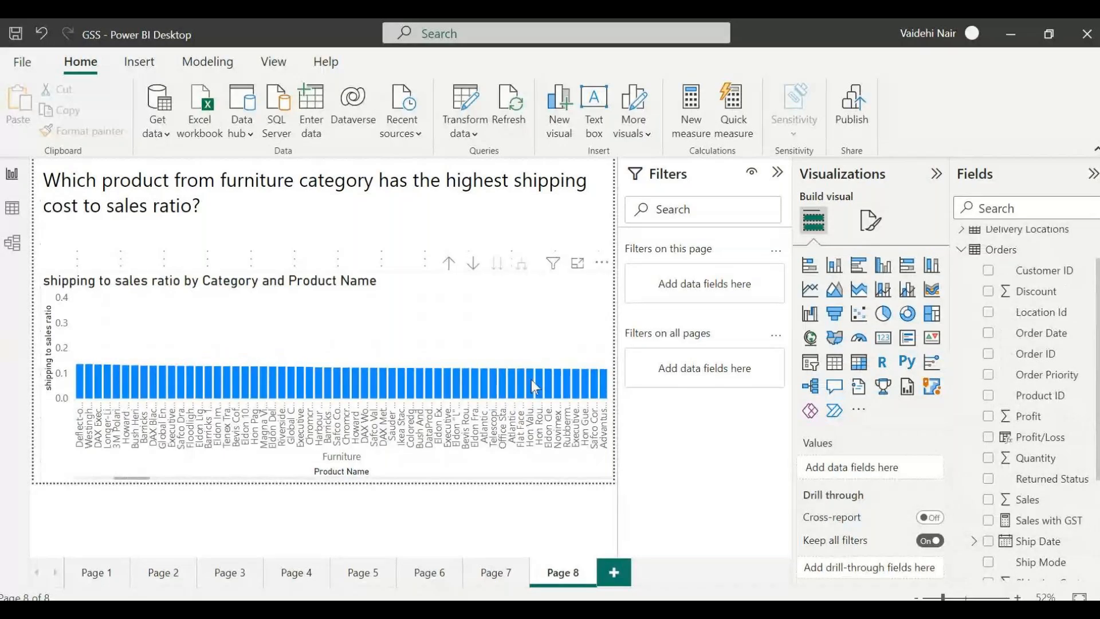
pyautogui.scroll(3, 531, 379)
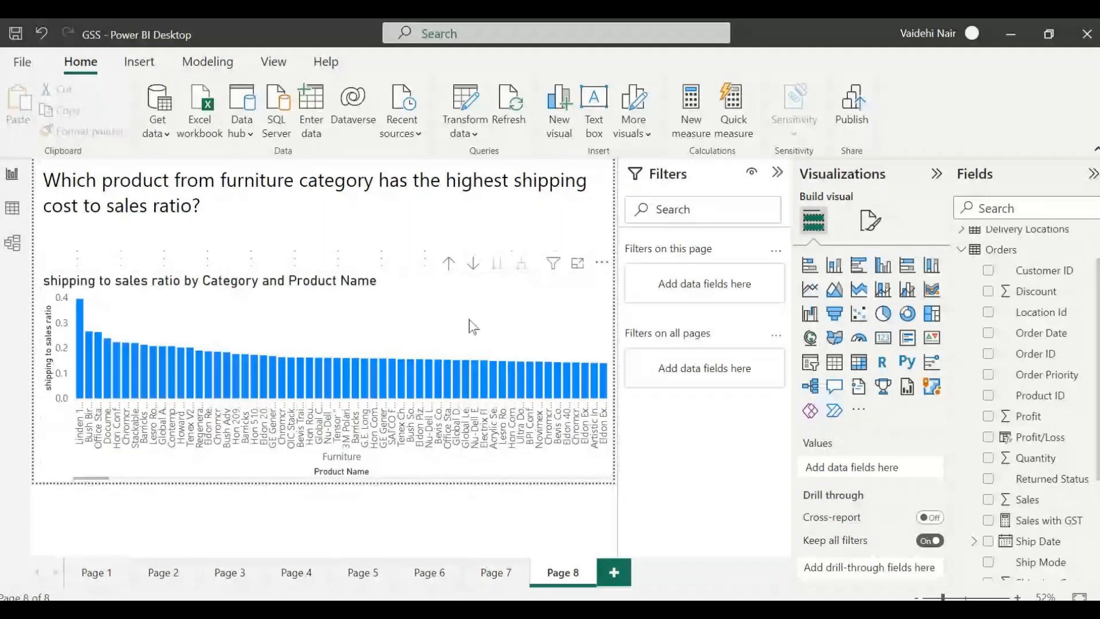
pyautogui.click(601, 262)
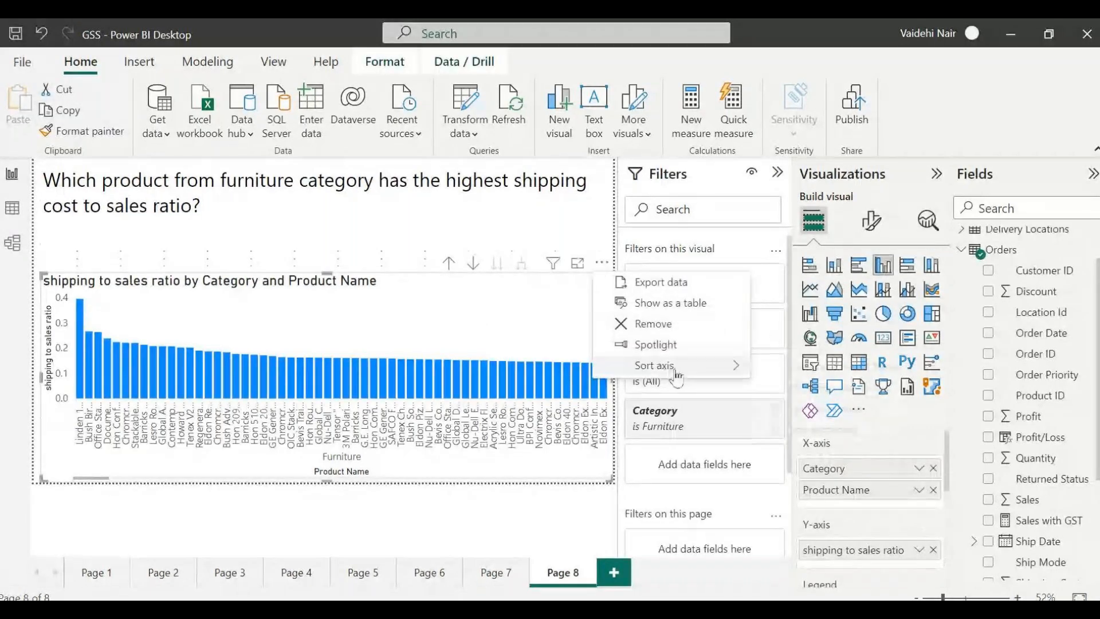
pyautogui.moveTo(676, 373)
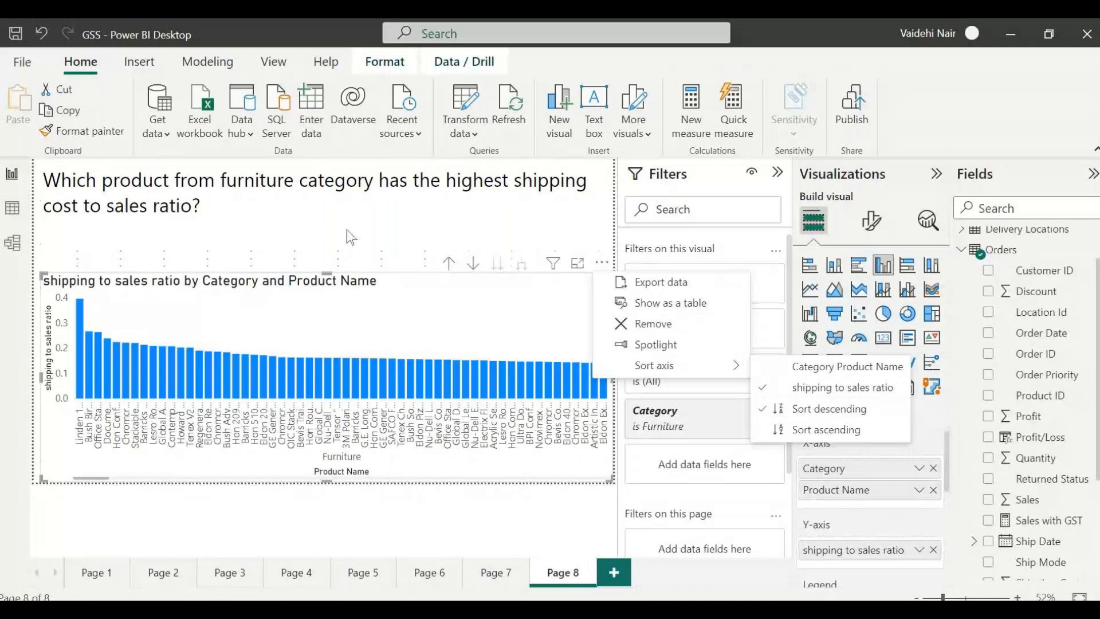
pyautogui.click(358, 266)
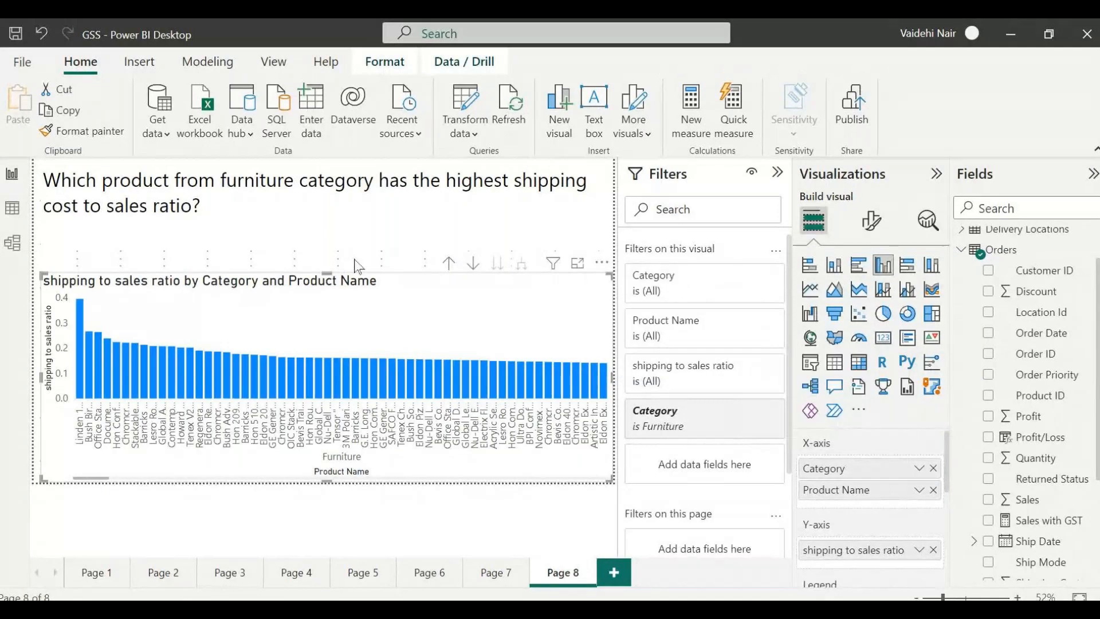
pyautogui.click(358, 267)
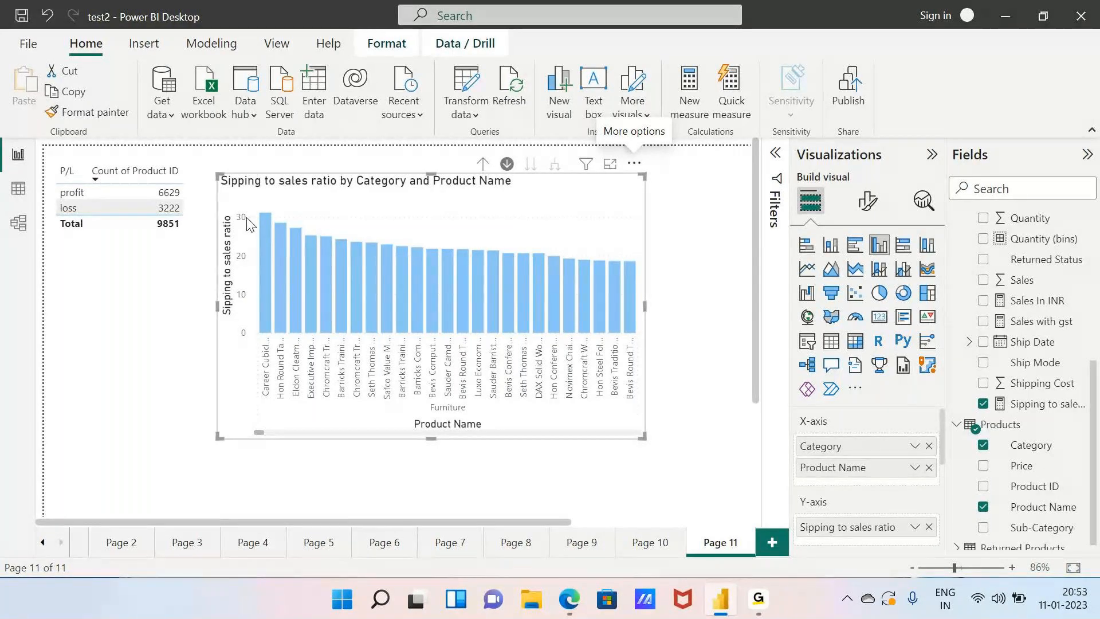
# In the test2 report, inspect the furniture ratio chart and display the formula of the Sipping to sales ratio measure
pyautogui.moveTo(266, 280)
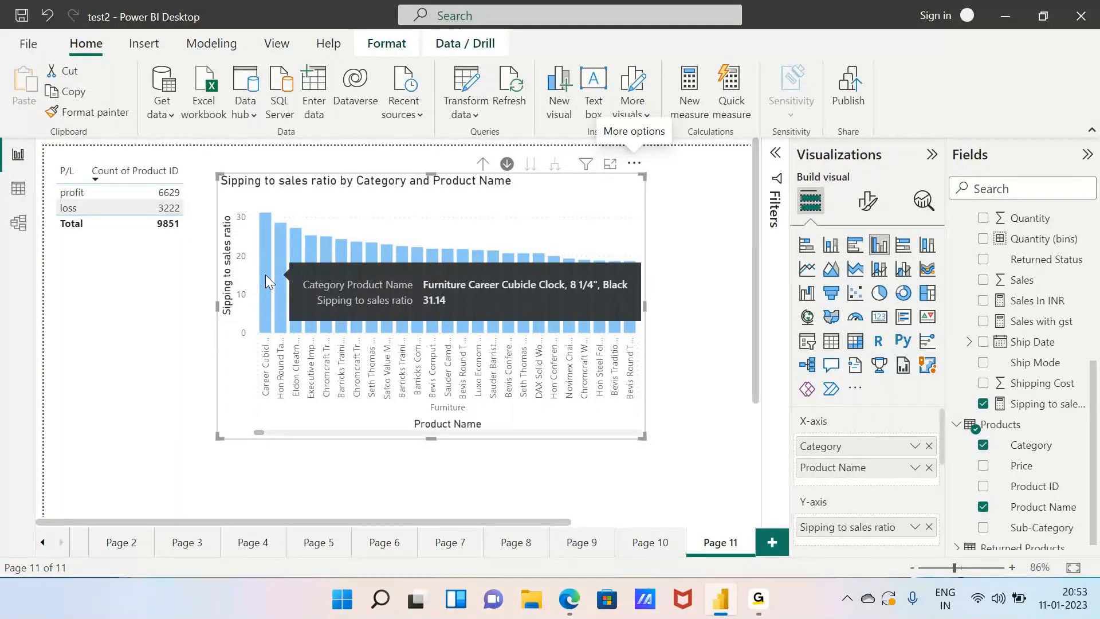
pyautogui.click(22, 224)
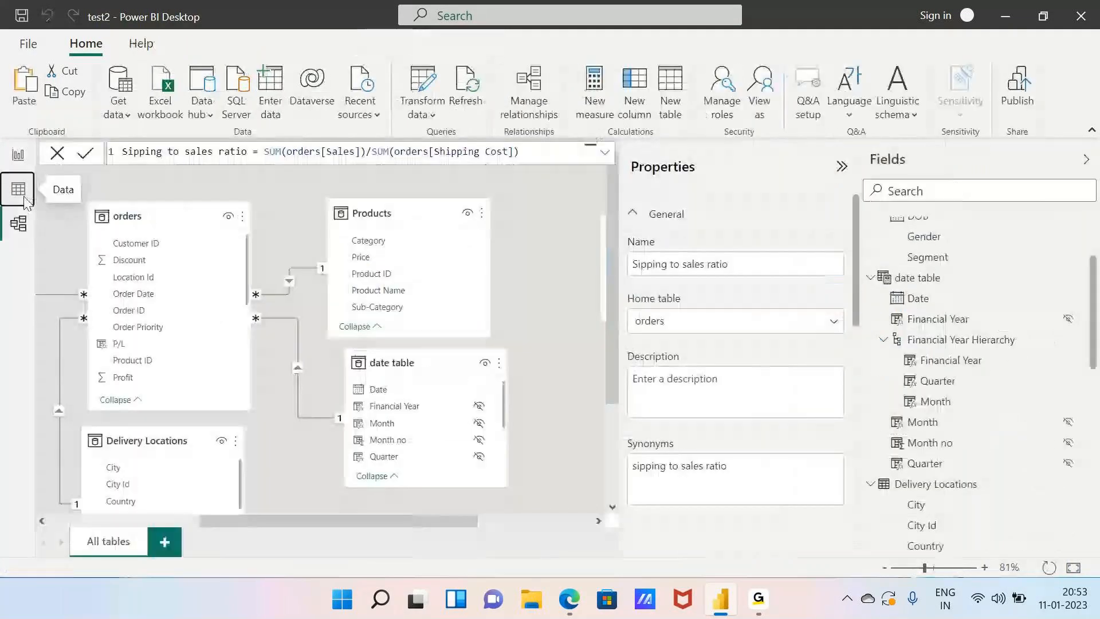
pyautogui.click(19, 190)
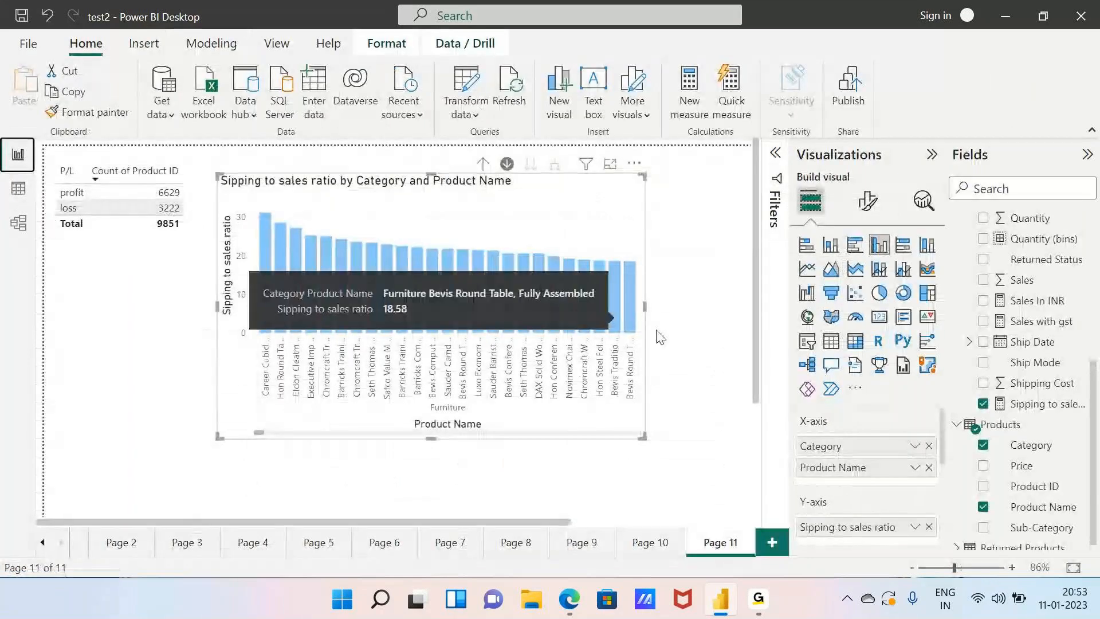
pyautogui.click(1027, 405)
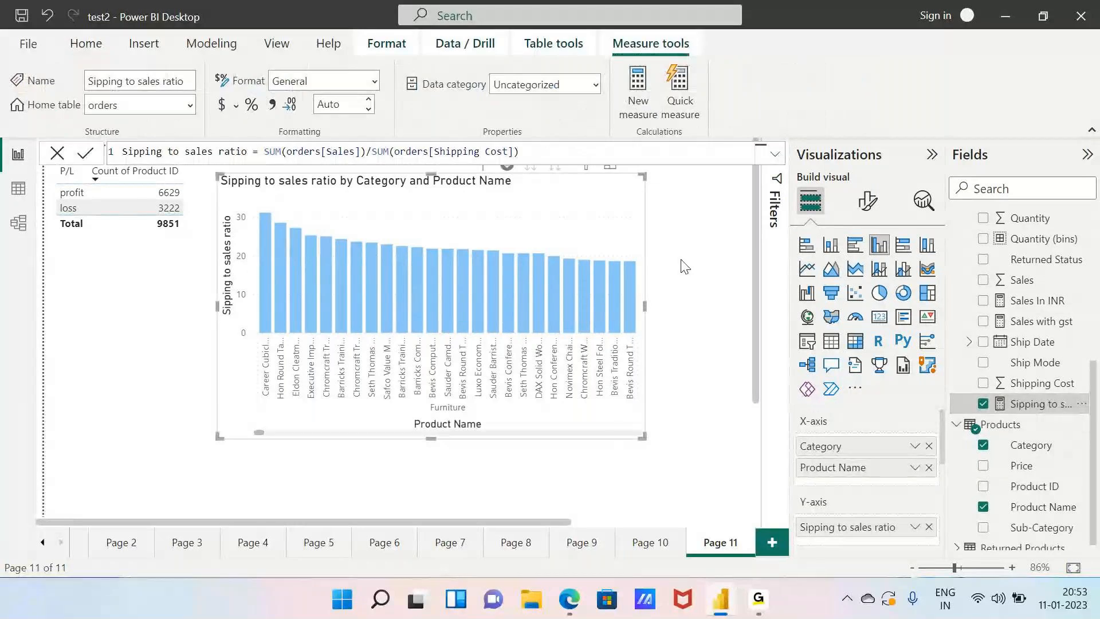
pyautogui.moveTo(518, 274)
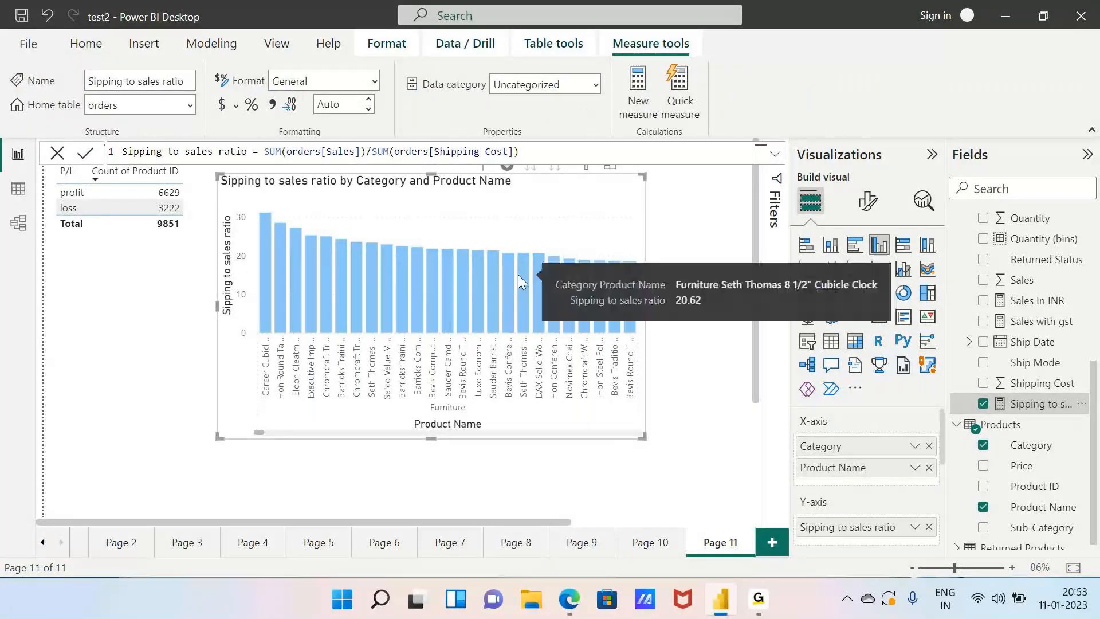
# Replace orders[Sales] with orders[Shipping Cost] in the first SUM of the Sipping to sales ratio measure
pyautogui.click(361, 152)
pyautogui.press('BackSpace')
pyautogui.press('BackSpace')
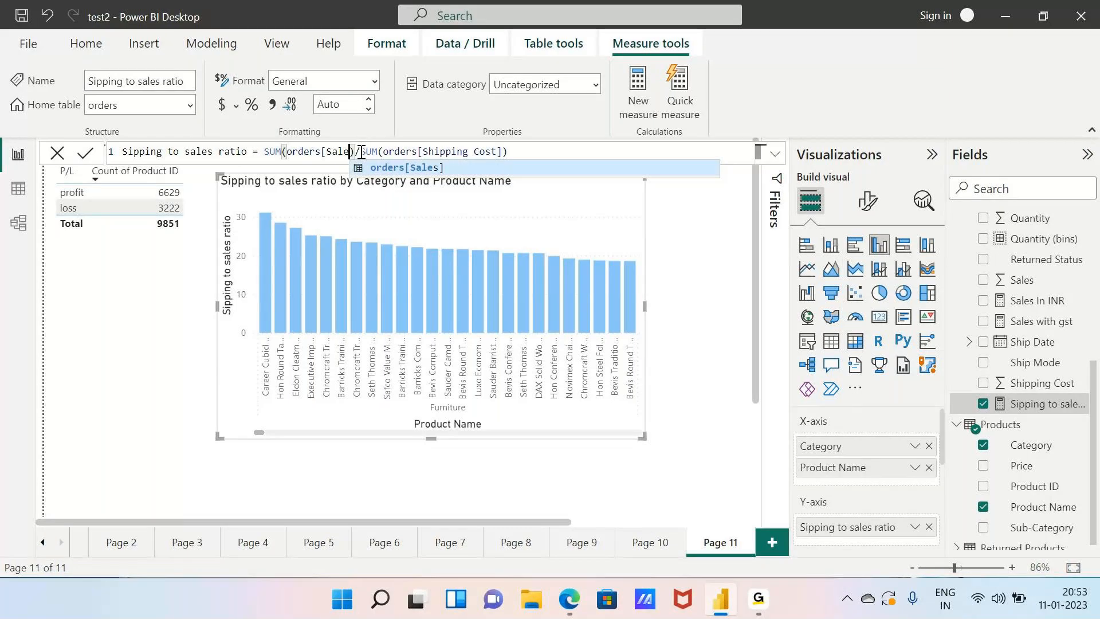
pyautogui.press('BackSpace')
pyautogui.press('BackSpace')
pyautogui.press('BackSpace')
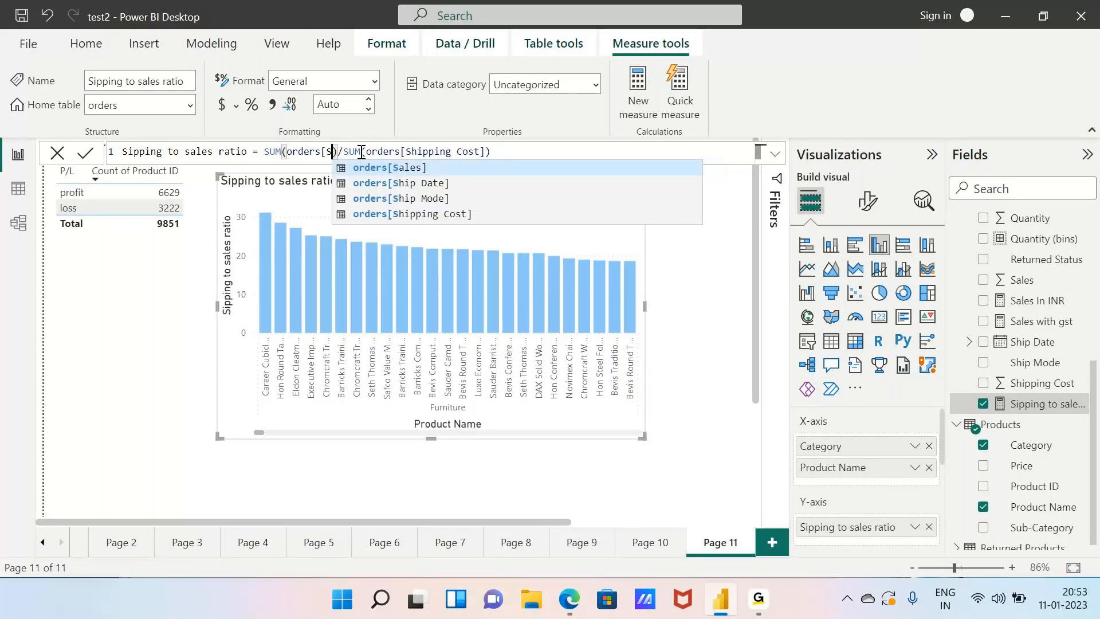
pyautogui.write('hi')
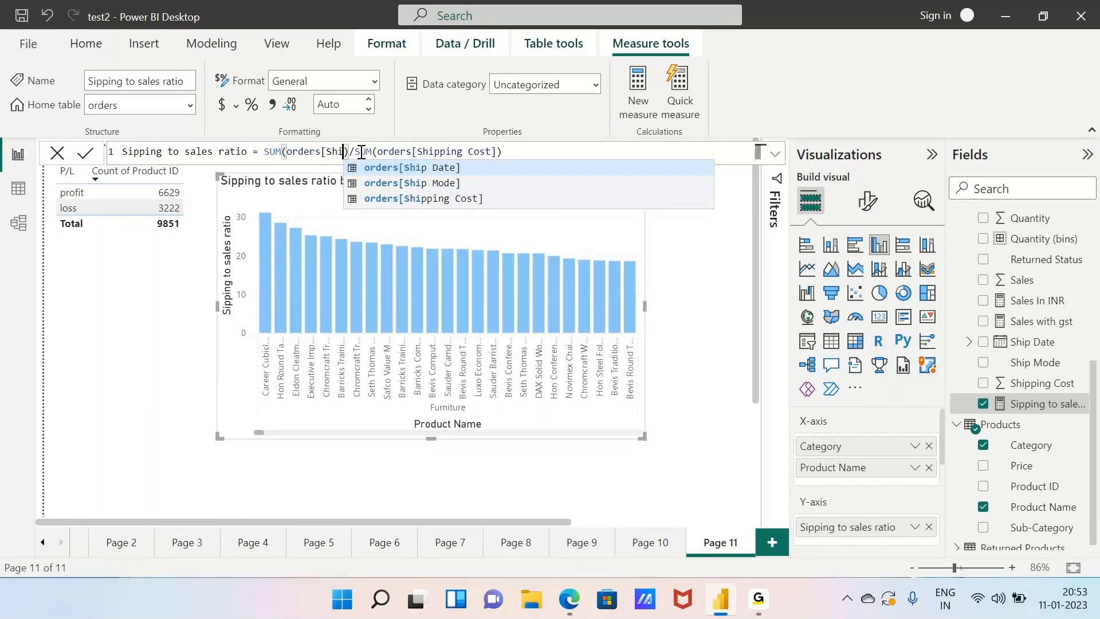
pyautogui.press('Down')
pyautogui.press('Down')
pyautogui.press('Return')
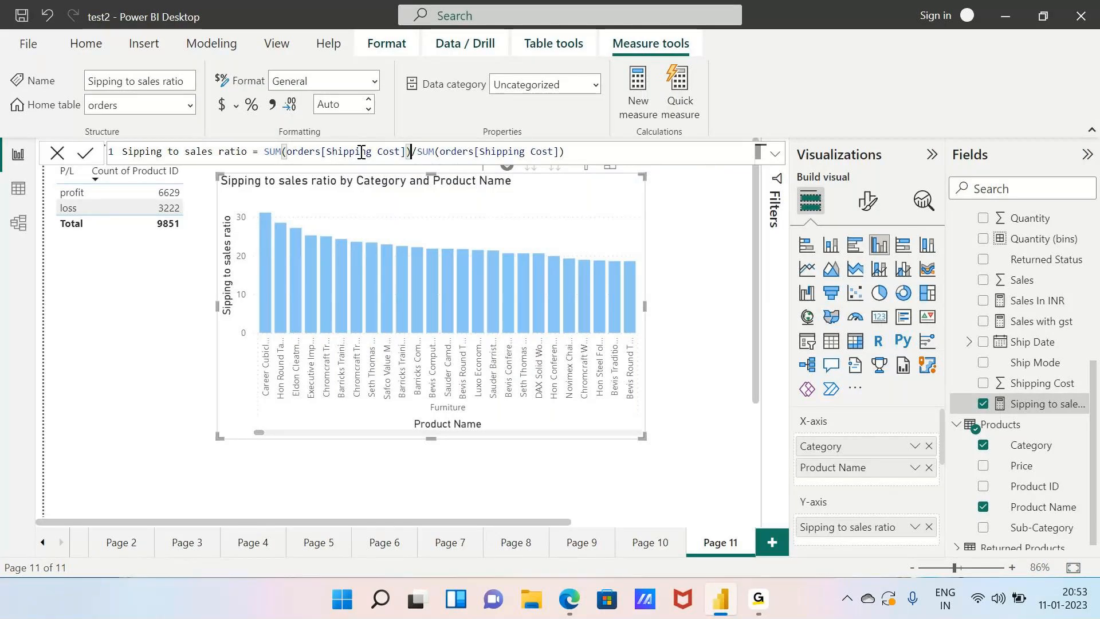
# Replace orders[Shipping Cost] with orders[Sales] in the measure's second SUM and commit the formula
pyautogui.press('End')
pyautogui.press('Left')
pyautogui.press('Left')
pyautogui.press('Delete')
pyautogui.press('BackSpace')
pyautogui.press('BackSpace')
pyautogui.press('BackSpace')
pyautogui.press('BackSpace')
pyautogui.press('BackSpace')
pyautogui.press('BackSpace')
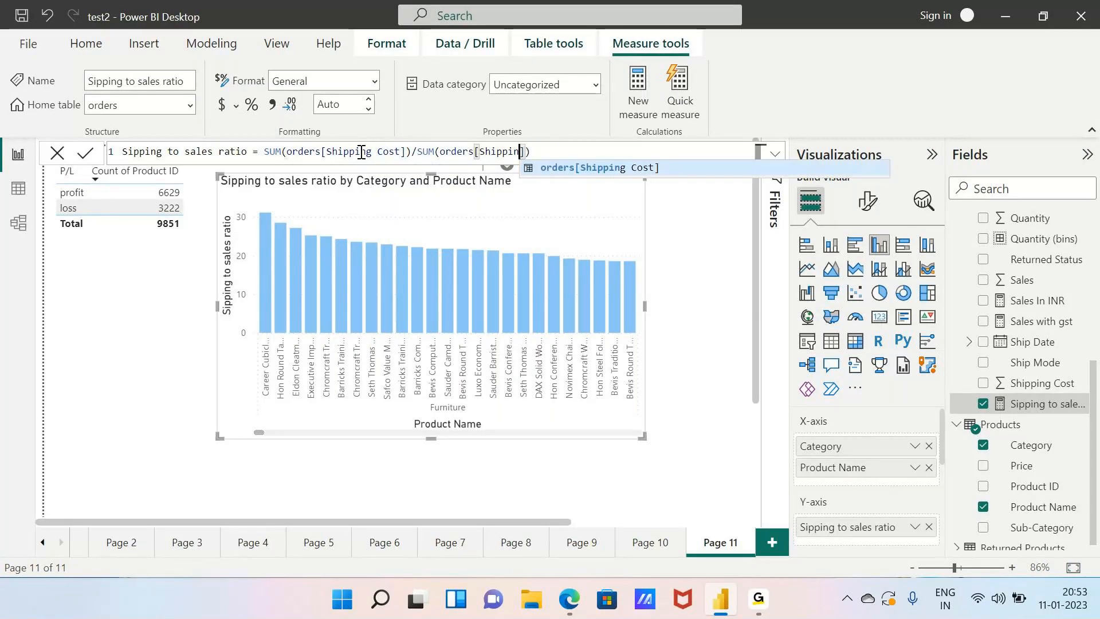
pyautogui.press('BackSpace')
pyautogui.press('BackSpace')
pyautogui.press('BackSpace')
pyautogui.press('BackSpace')
pyautogui.press('BackSpace')
pyautogui.press('BackSpace')
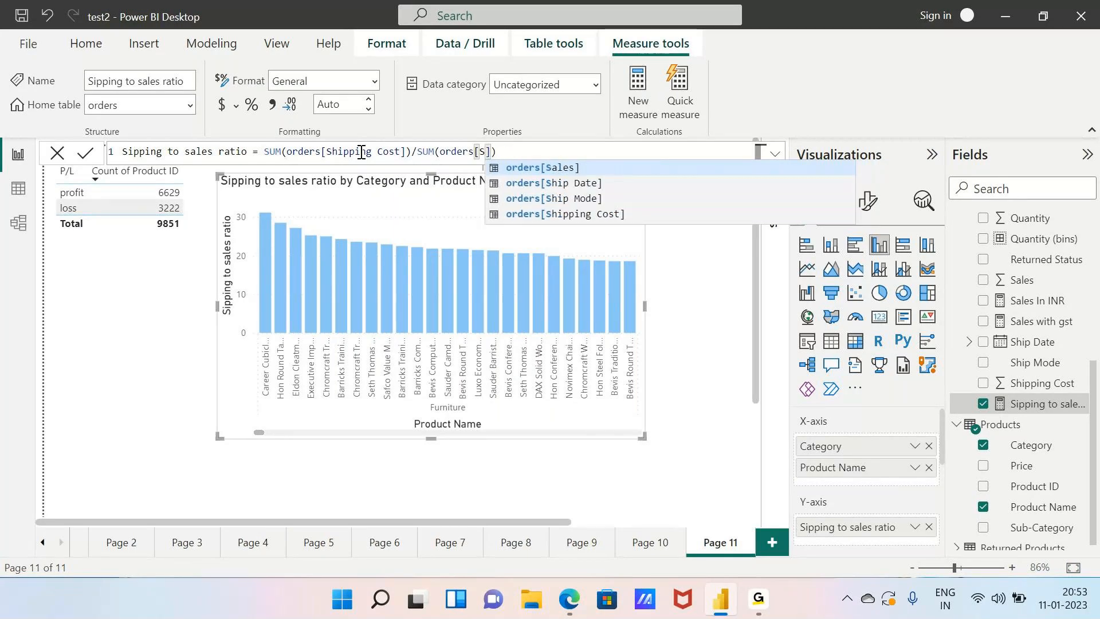
pyautogui.press('Tab')
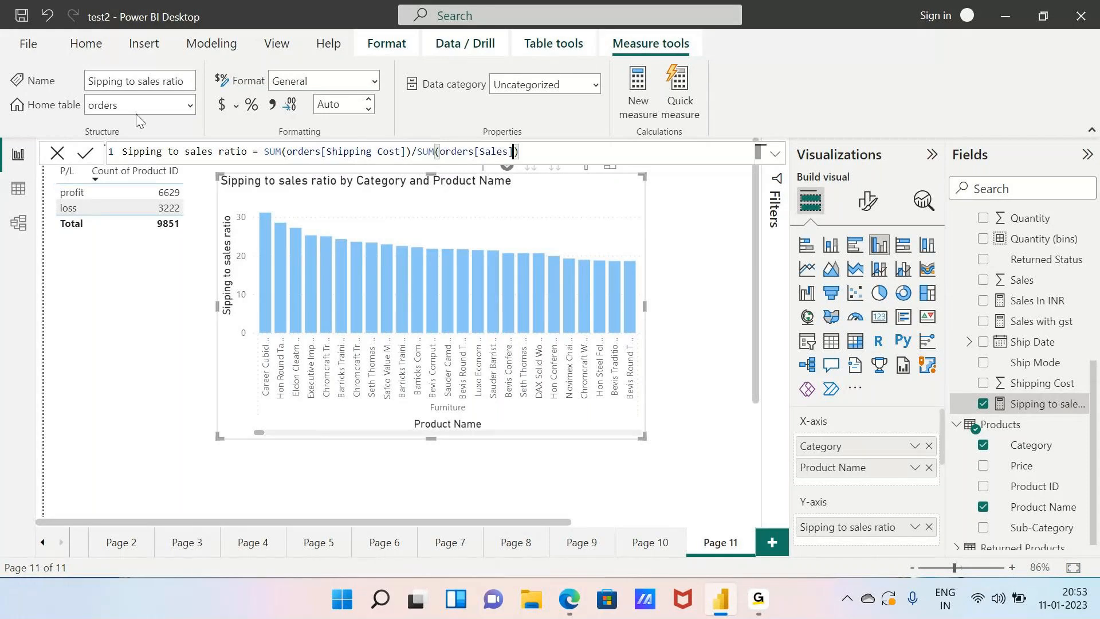
pyautogui.click(85, 152)
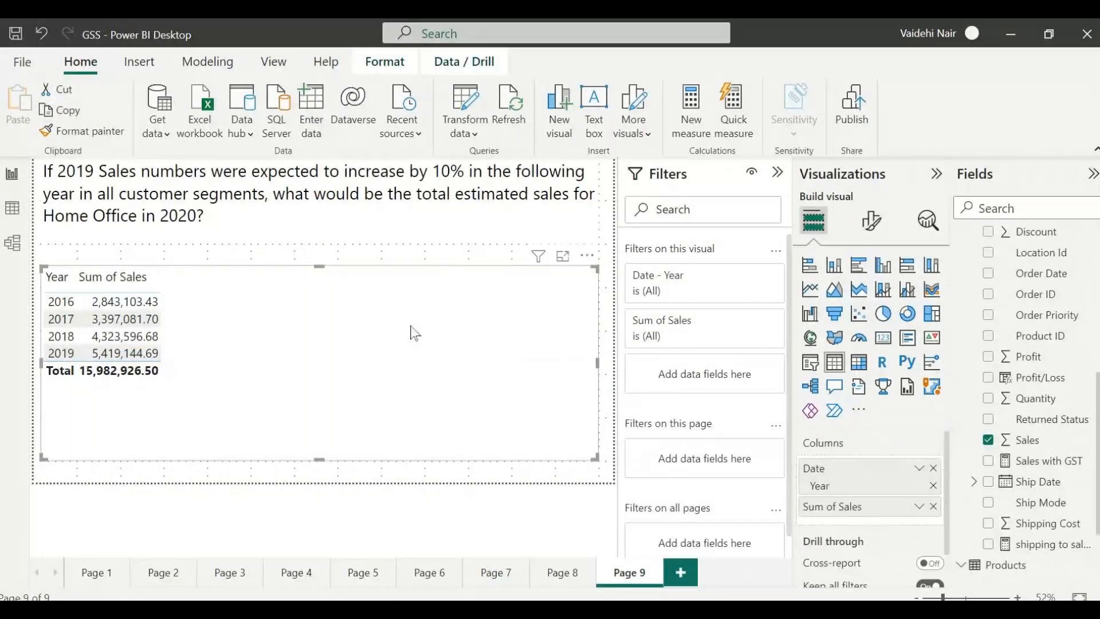
# On Page 9 of the GSS report, examine the yearly sales table's fields and 2019 row alongside the question's 10% increase
pyautogui.click(383, 483)
pyautogui.click(407, 415)
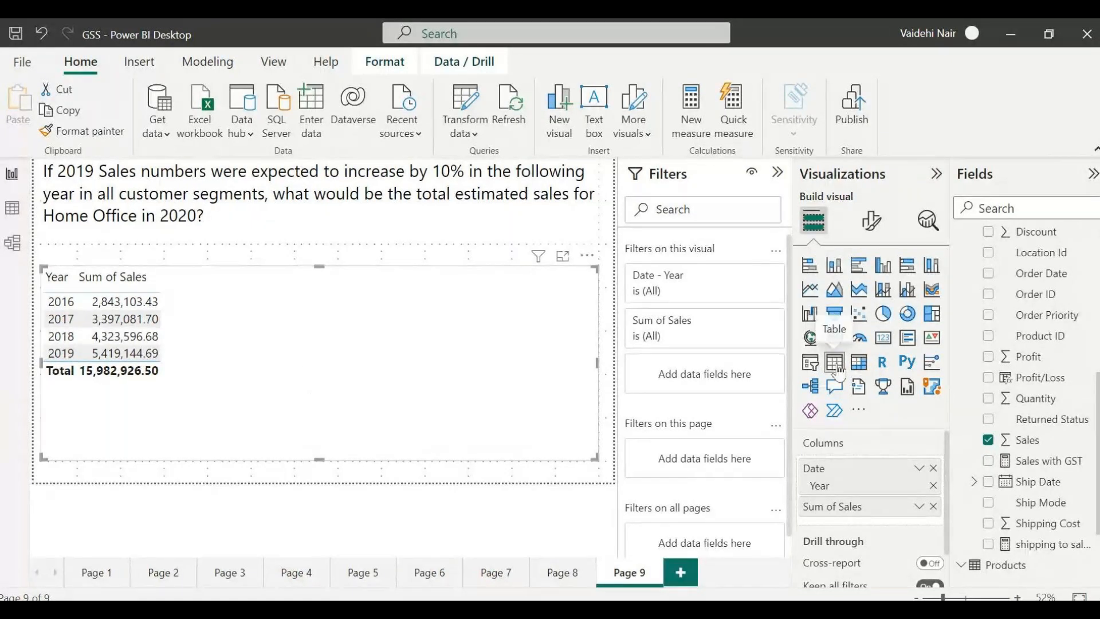
pyautogui.scroll(1, 1057, 315)
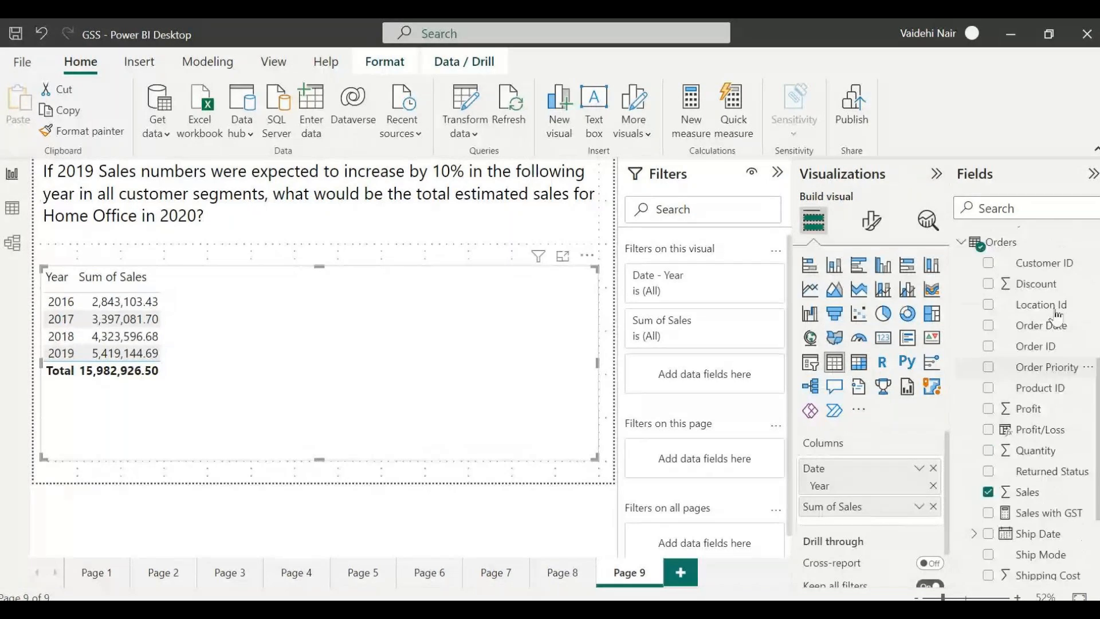
pyautogui.scroll(5, 1057, 316)
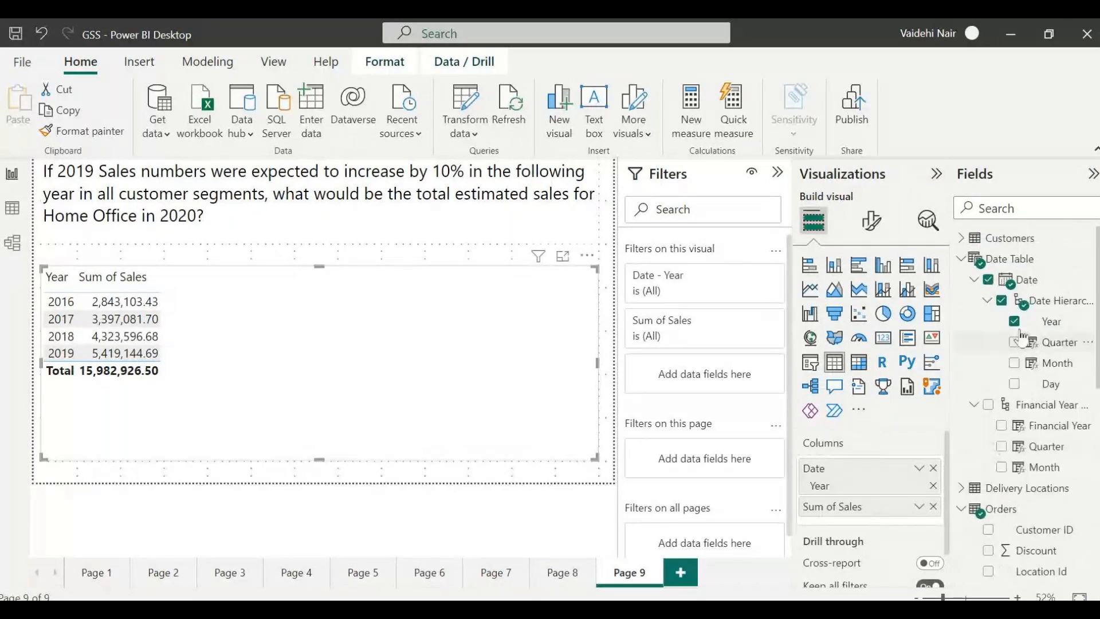
pyautogui.click(69, 365)
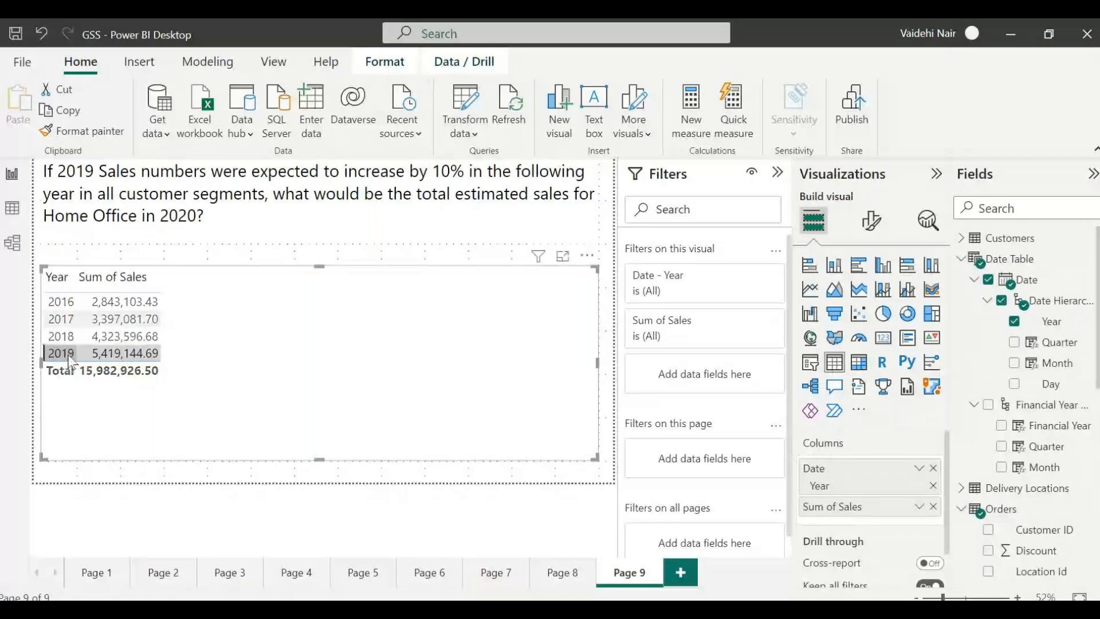
pyautogui.click(114, 359)
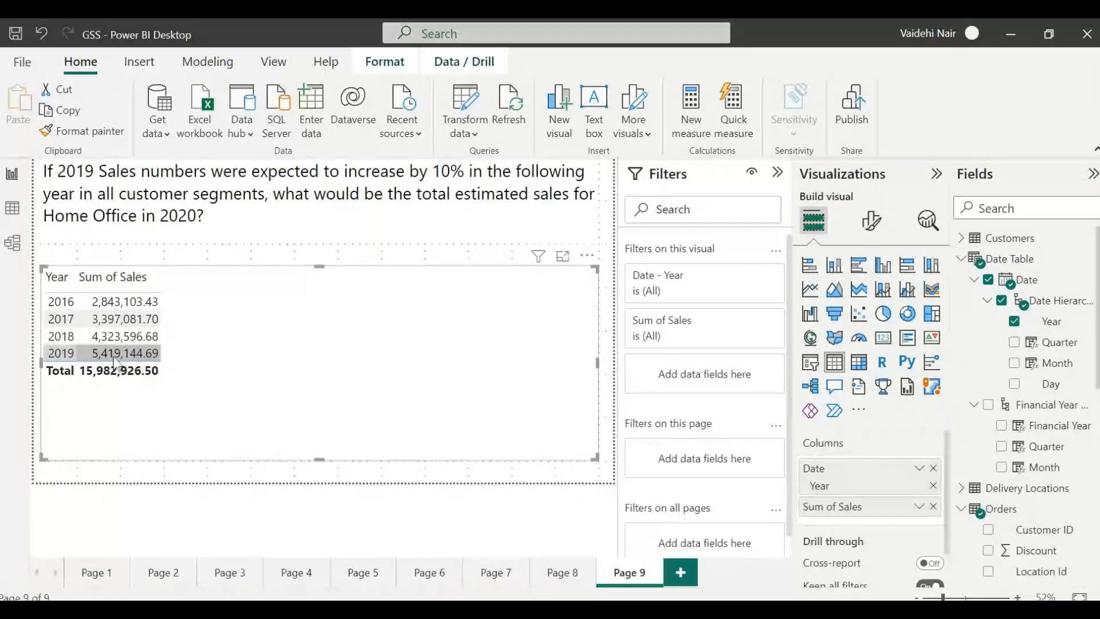
pyautogui.click(147, 480)
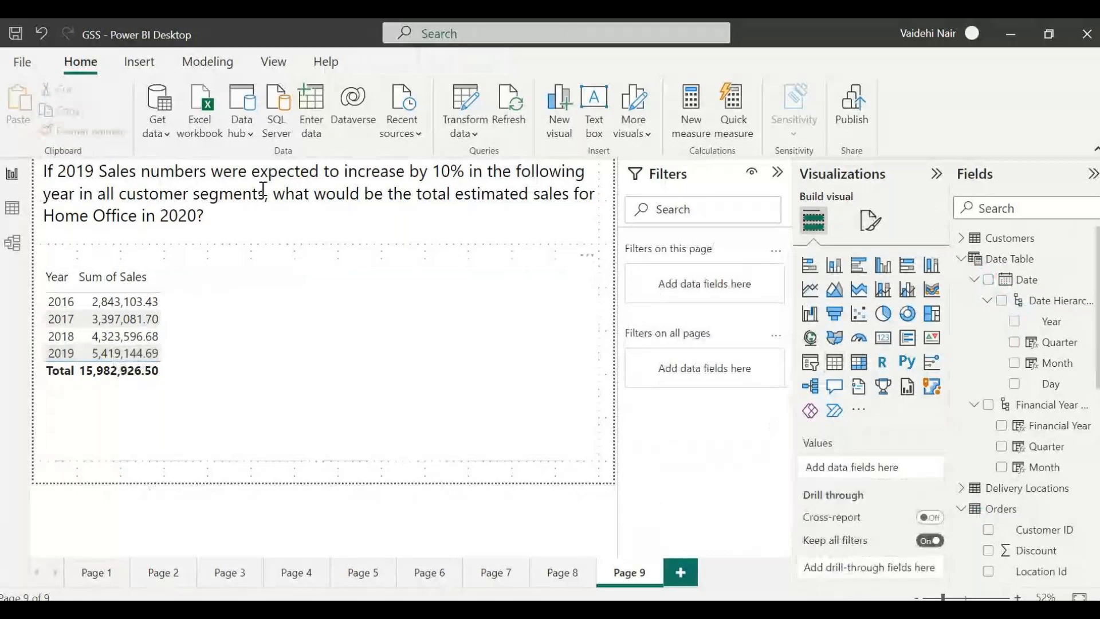
pyautogui.moveTo(251, 172); pyautogui.dragTo(465, 172)
pyautogui.click(467, 172)
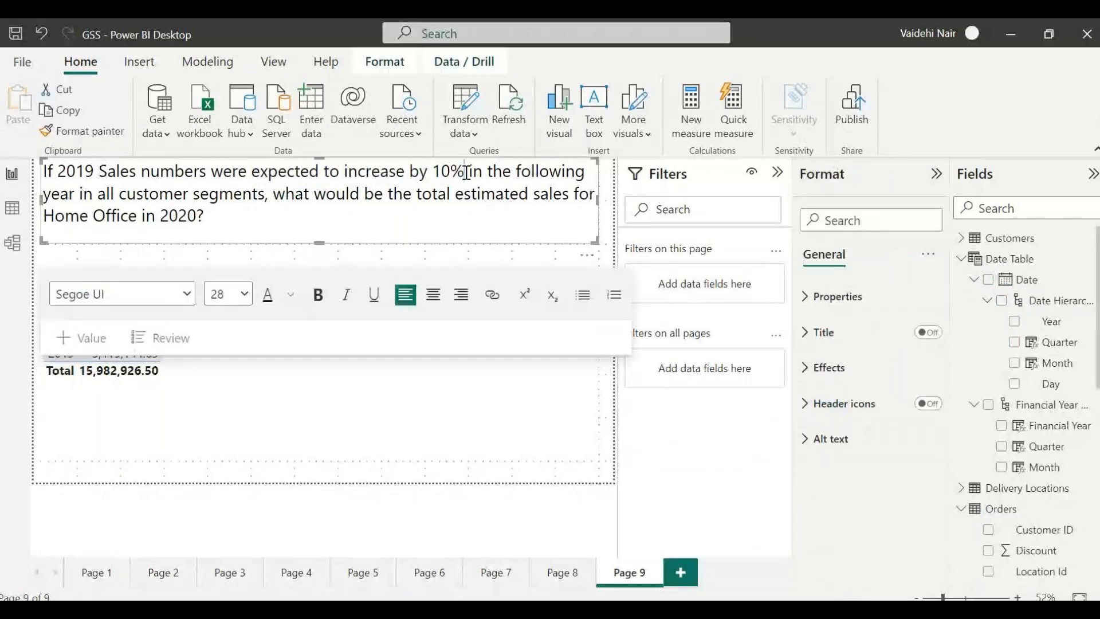
pyautogui.click(165, 376)
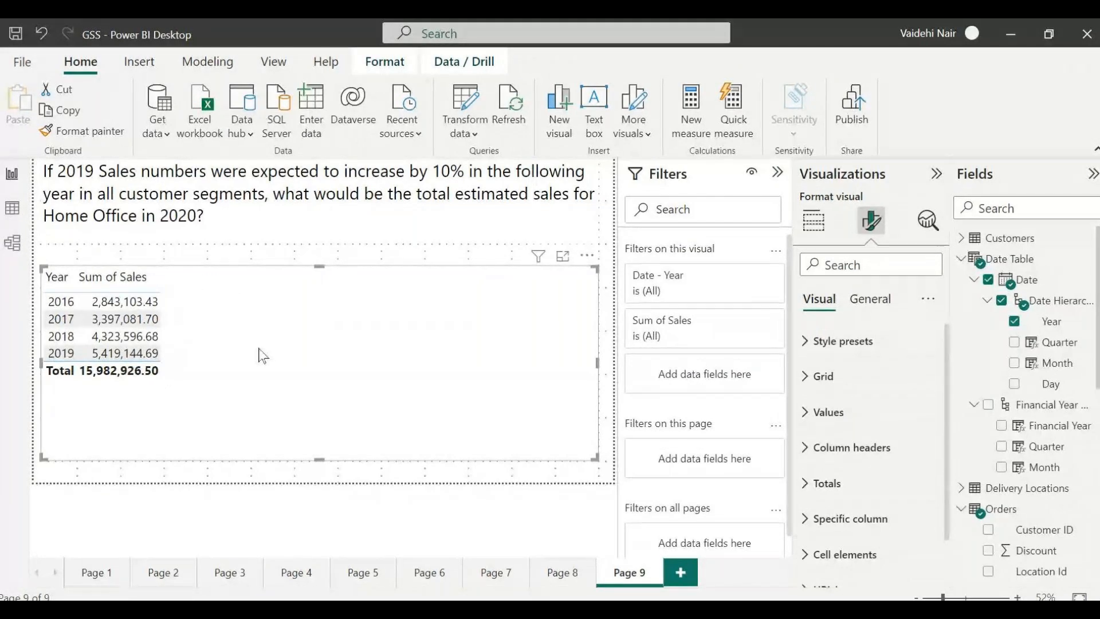
pyautogui.click(124, 355)
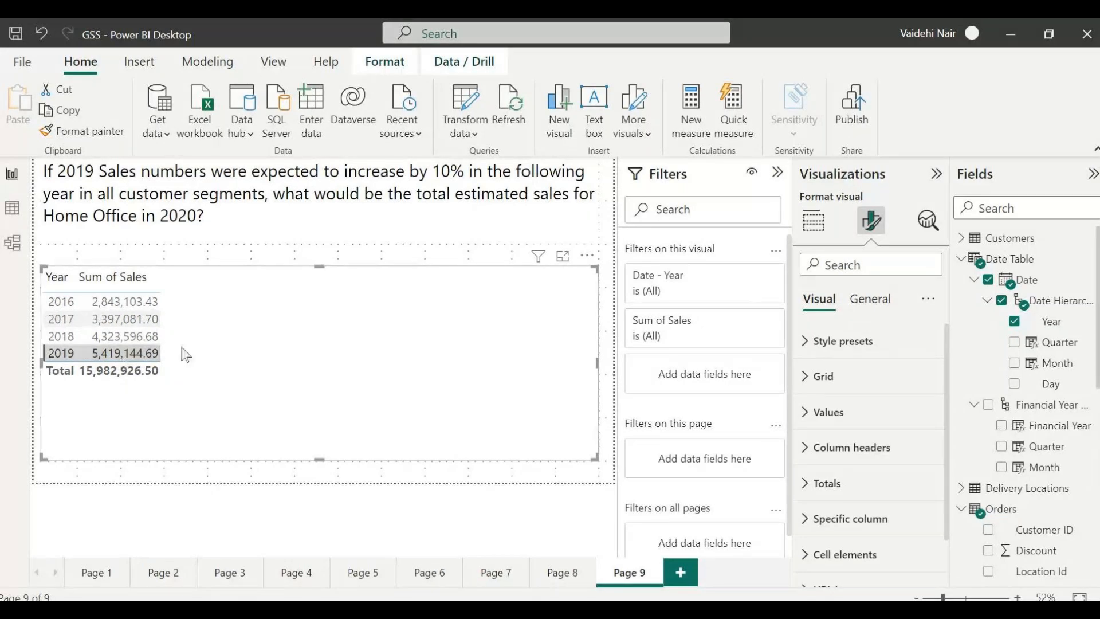
pyautogui.click(174, 362)
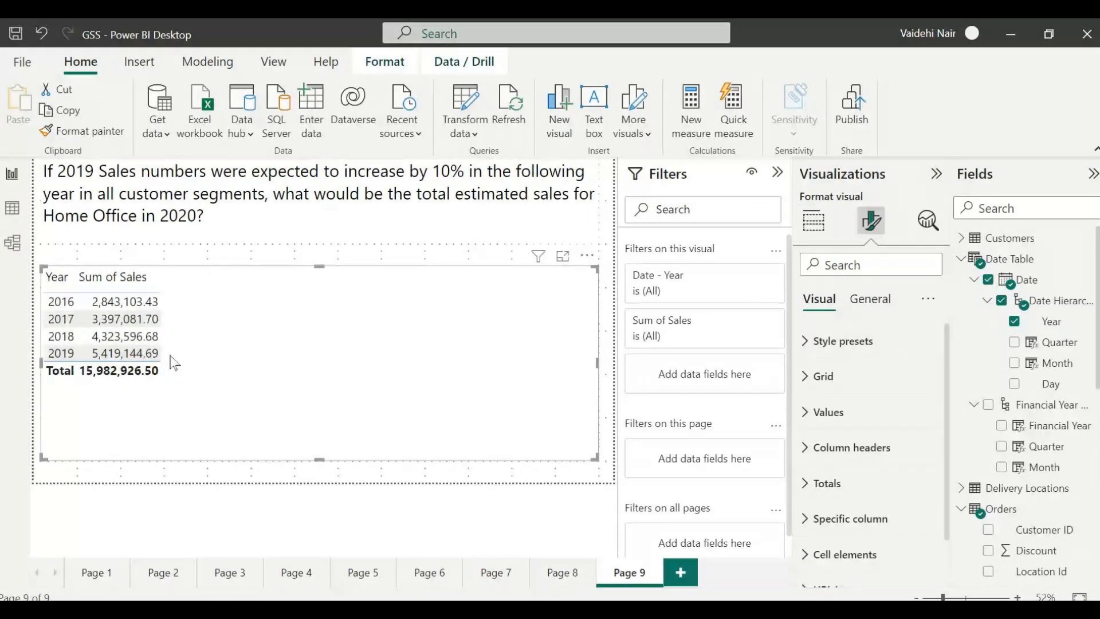
# Review the question's wording on customer segments and total estimated Home Office sales in 2020, and reselect the yearly sales table
pyautogui.moveTo(44, 171); pyautogui.dragTo(590, 184)
pyautogui.click(54, 198)
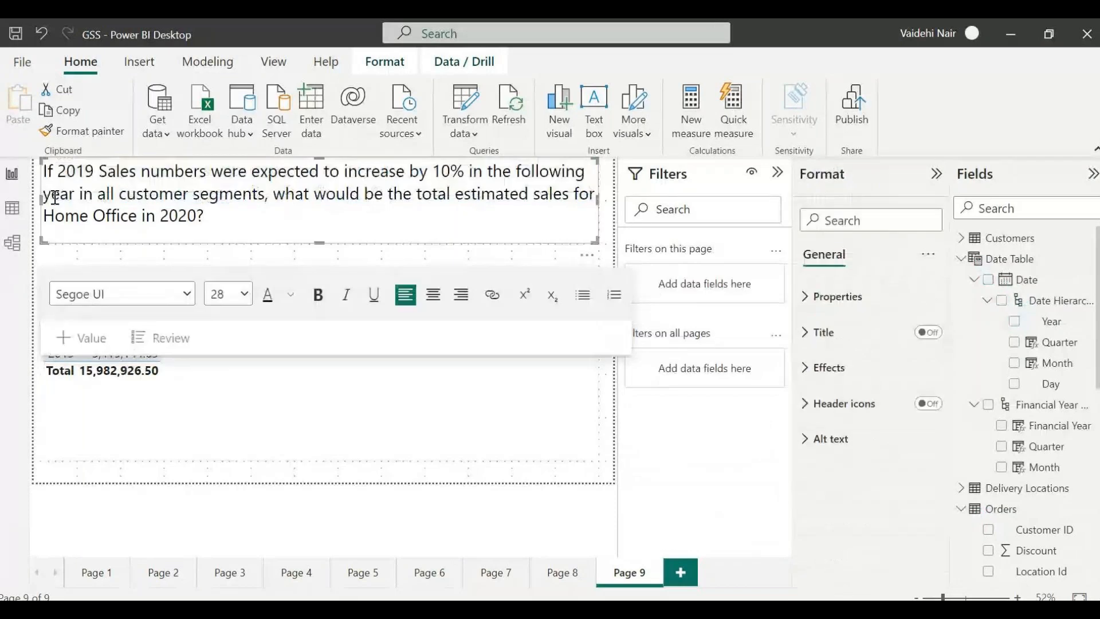
pyautogui.moveTo(126, 195); pyautogui.dragTo(259, 193)
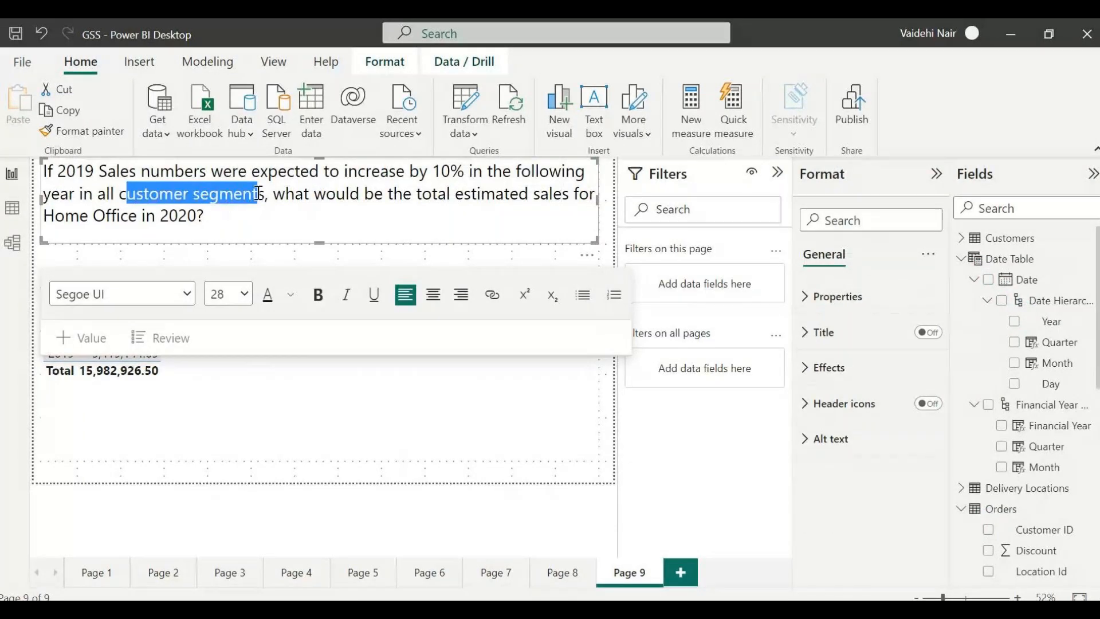
pyautogui.click(266, 195)
pyautogui.click(420, 193)
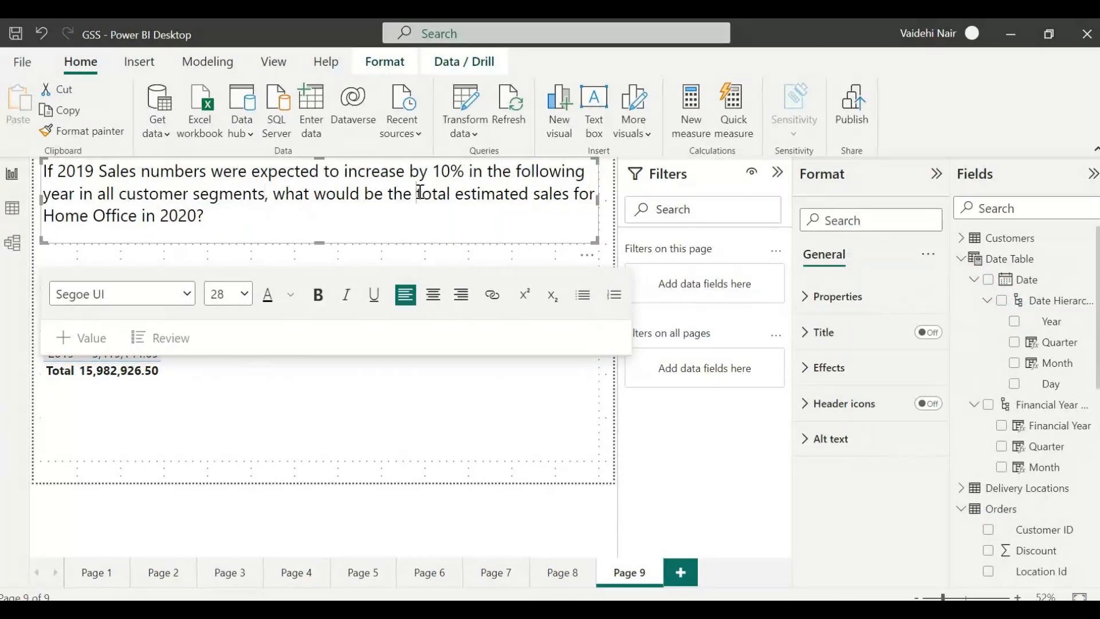
pyautogui.moveTo(420, 192); pyautogui.dragTo(359, 209)
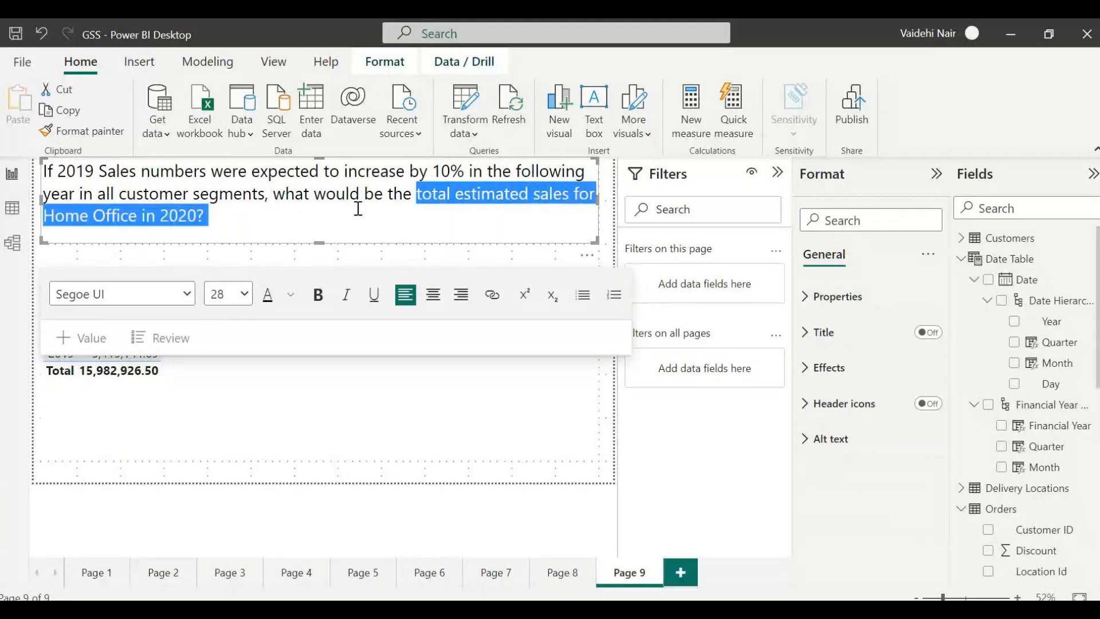
pyautogui.click(220, 217)
pyautogui.click(274, 415)
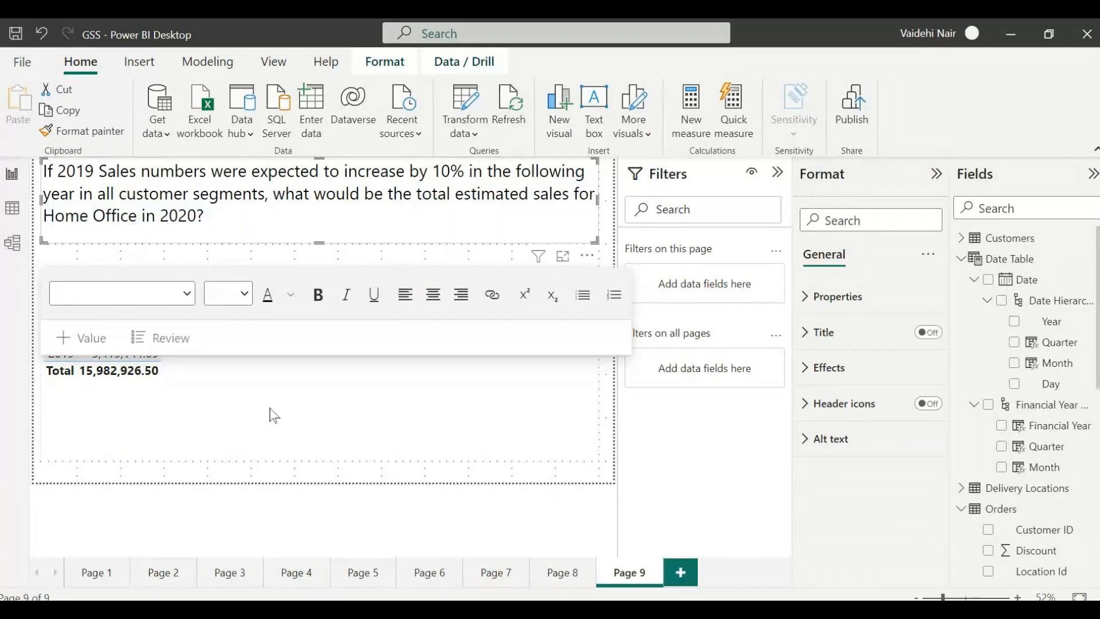
pyautogui.click(262, 380)
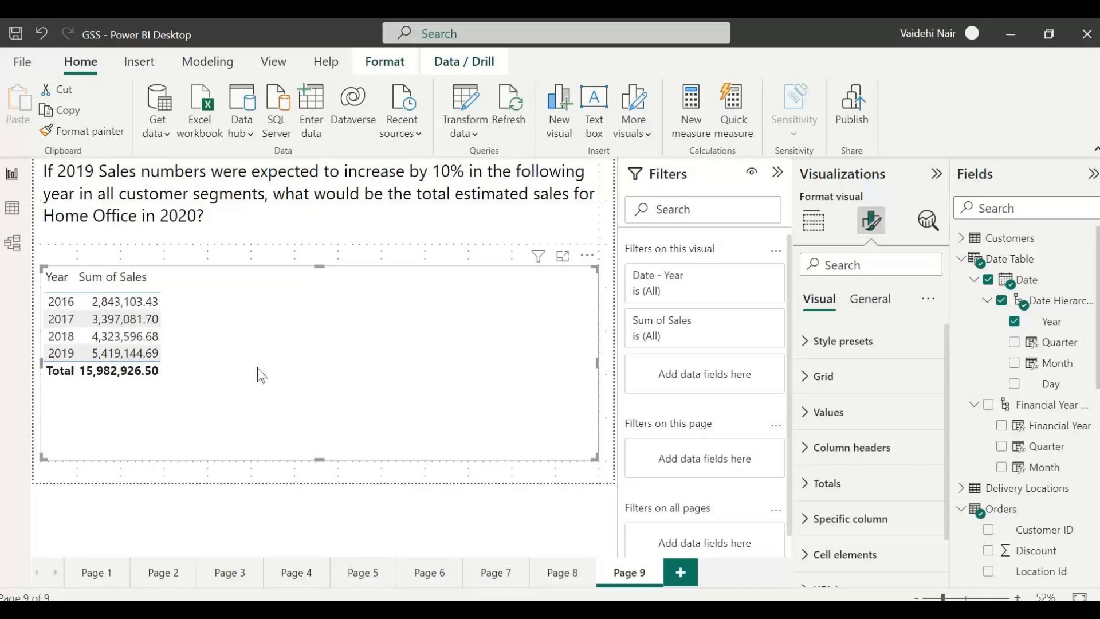
# Examine the 2019 row of the yearly sales table and the customer segment and Home Office wording in the question
pyautogui.click(63, 357)
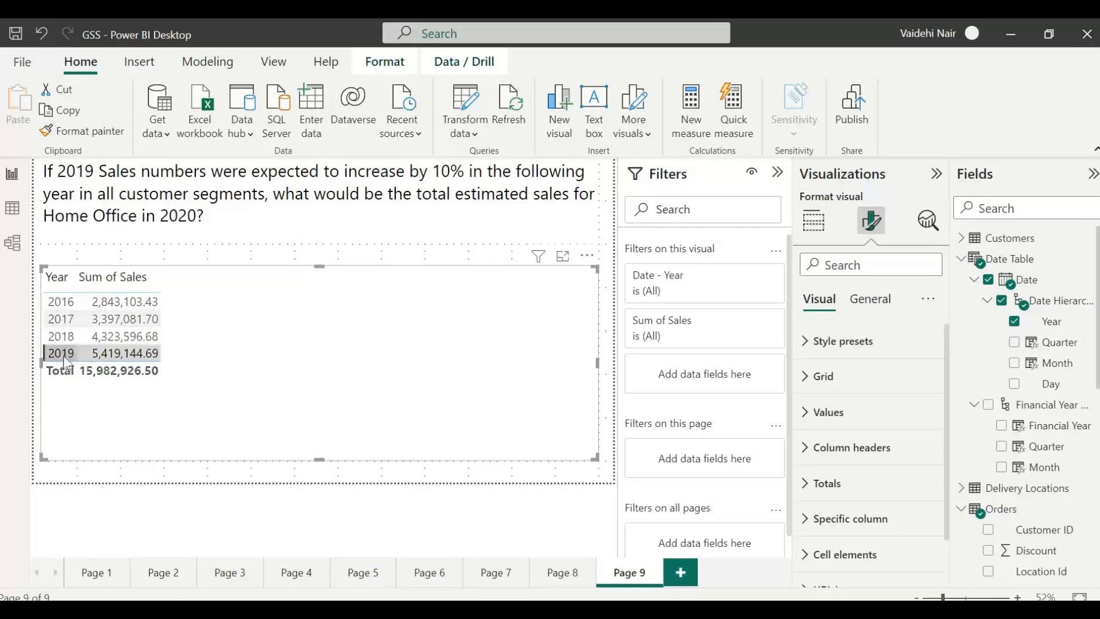
pyautogui.click(113, 357)
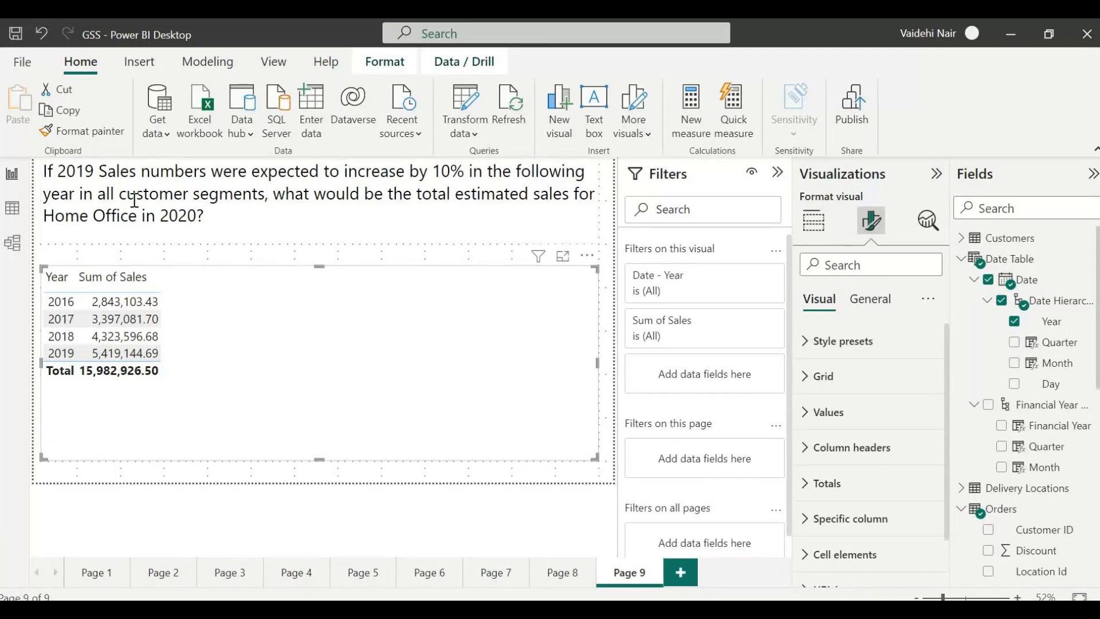
pyautogui.moveTo(119, 196); pyautogui.dragTo(301, 201)
pyautogui.click(300, 202)
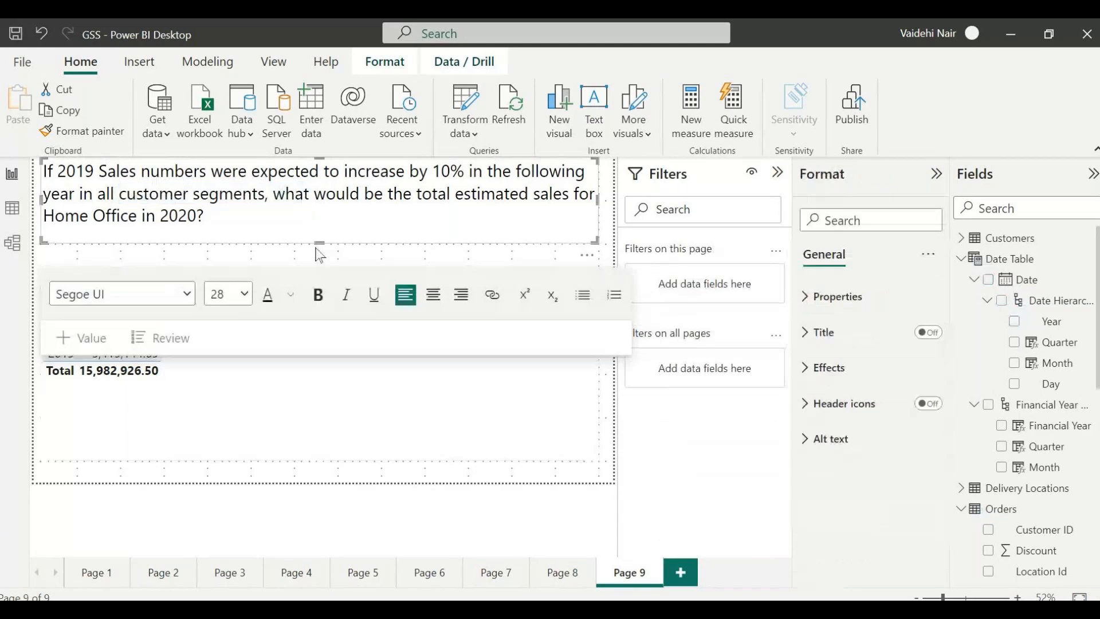
pyautogui.click(82, 378)
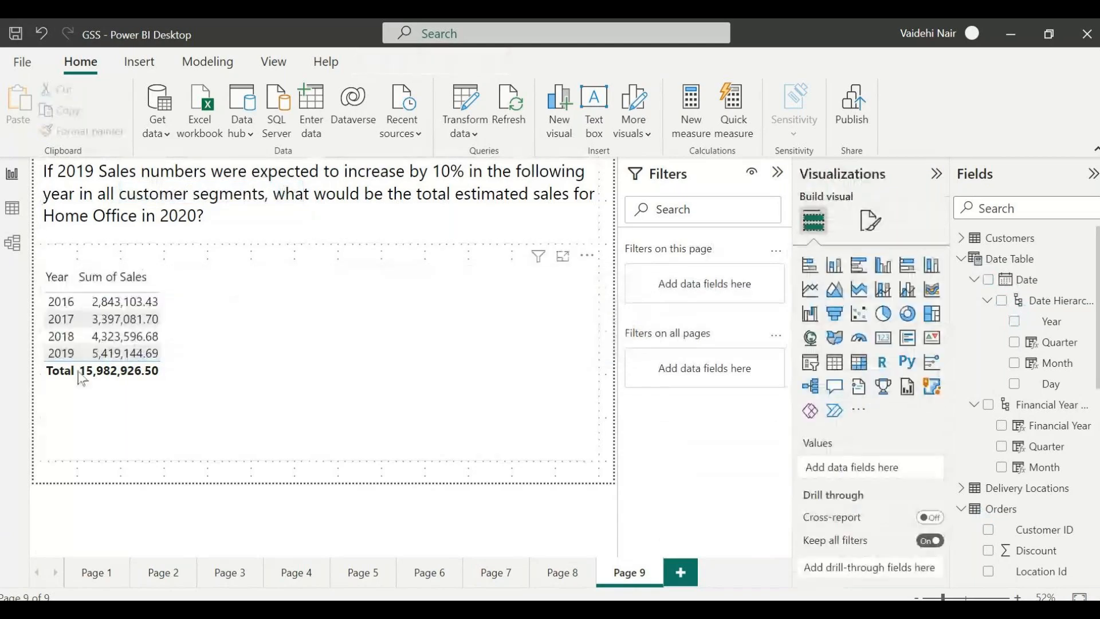
pyautogui.click(67, 365)
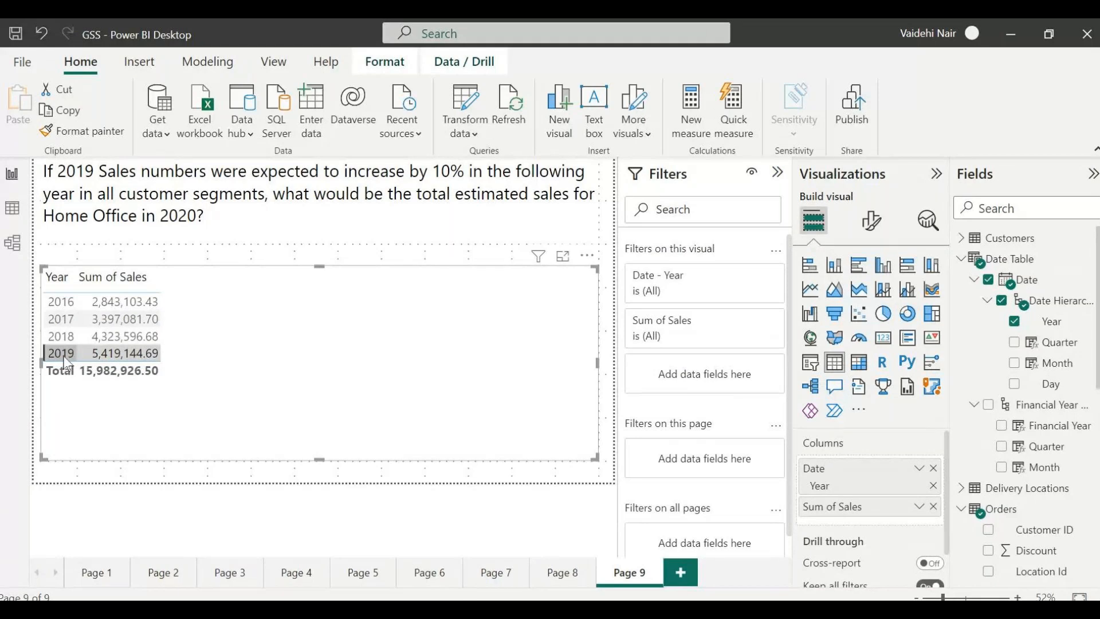
pyautogui.click(122, 194)
pyautogui.moveTo(43, 217); pyautogui.dragTo(142, 220)
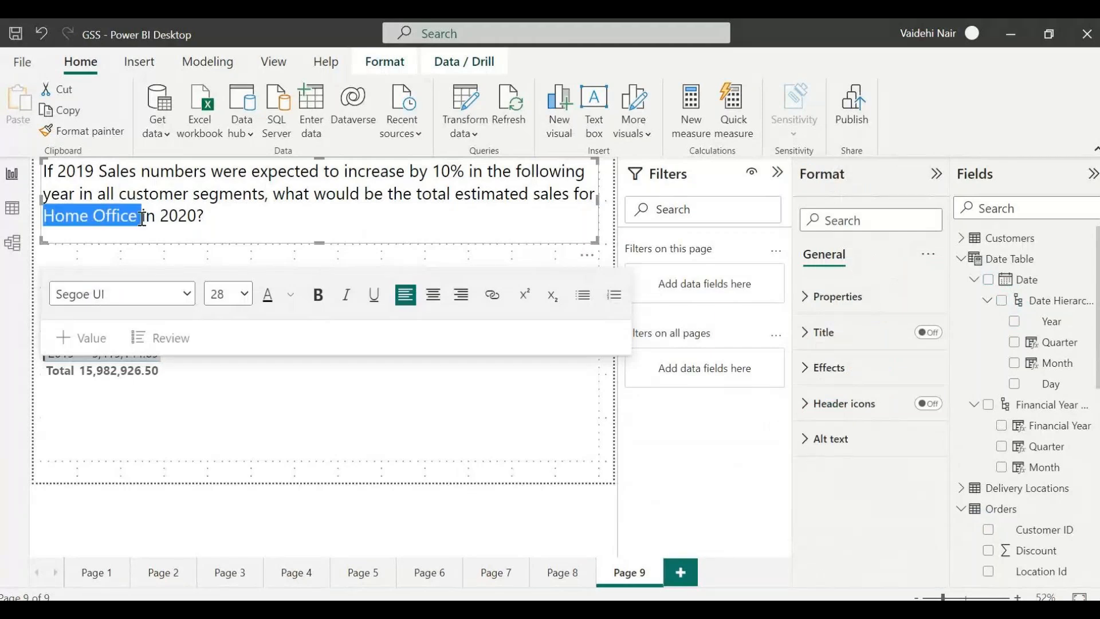
pyautogui.click(310, 221)
pyautogui.click(283, 383)
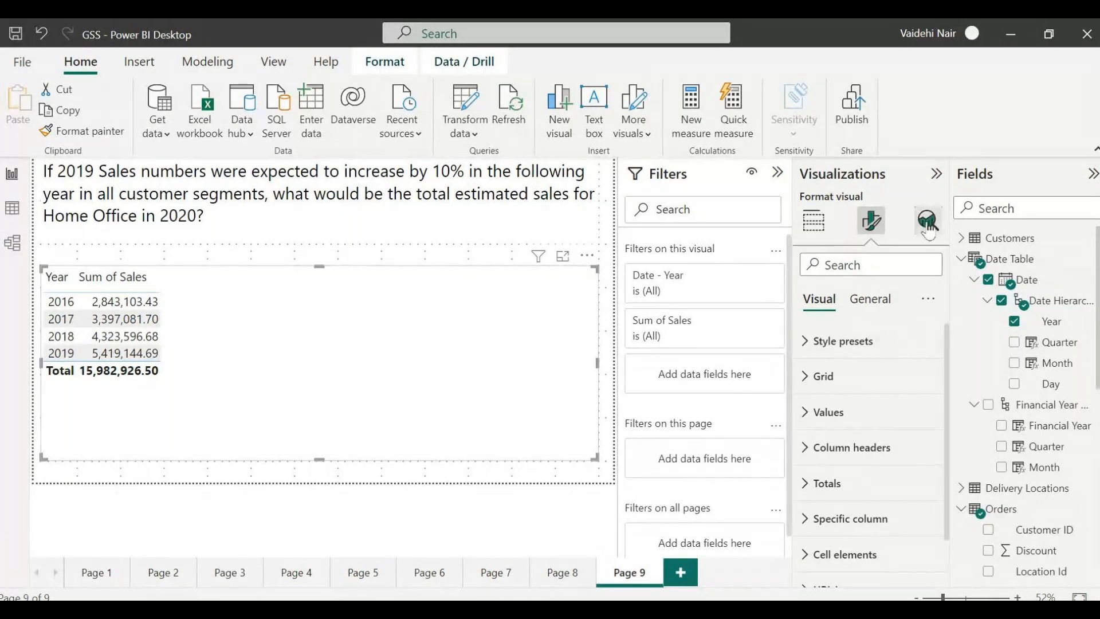
# Add the Segment field from Customers to the yearly sales table and convert the table to a matrix
pyautogui.click(963, 239)
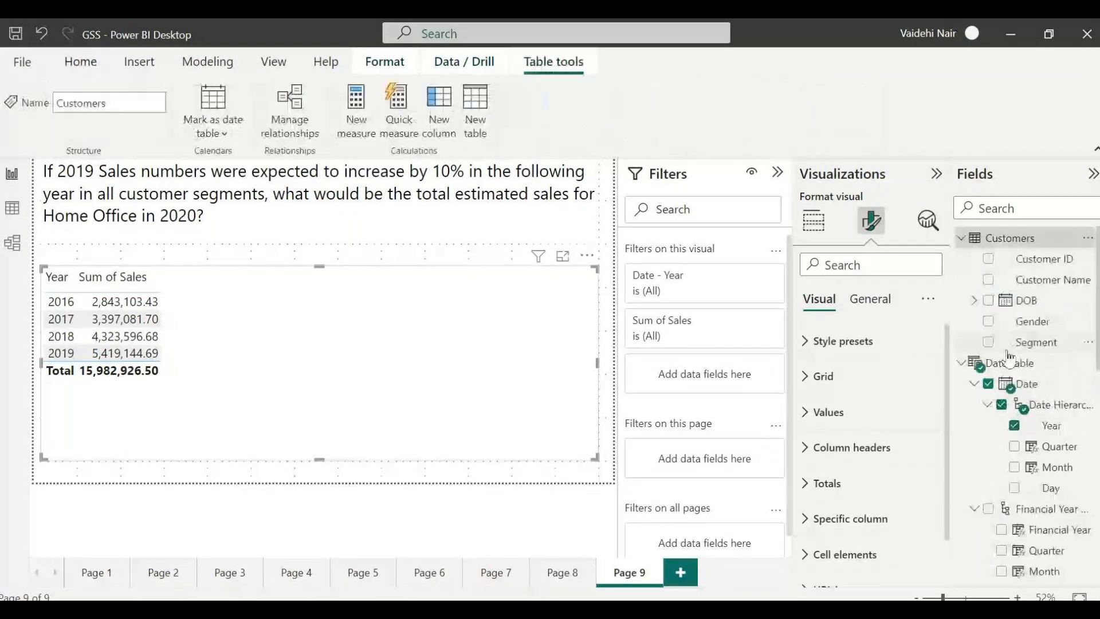
pyautogui.click(988, 342)
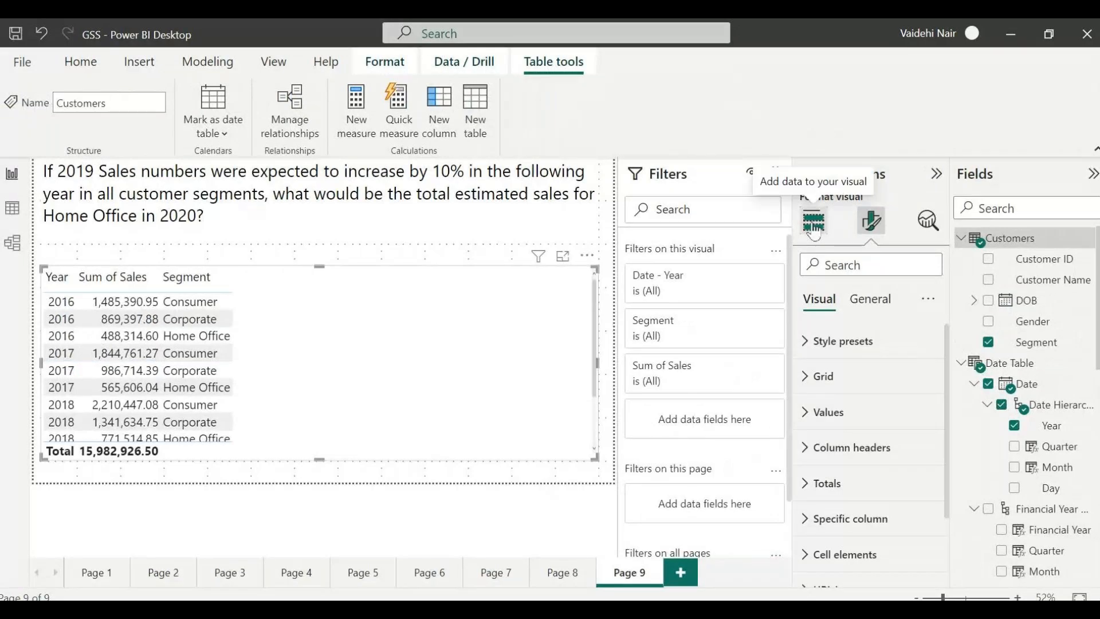
pyautogui.click(813, 229)
pyautogui.scroll(-2, 534, 388)
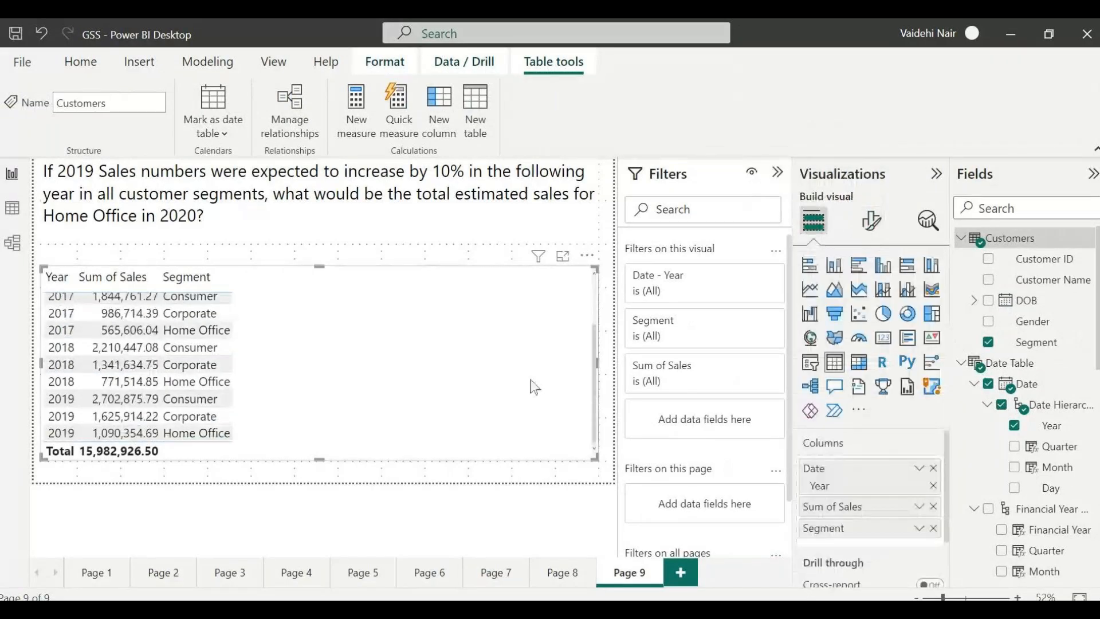
pyautogui.click(859, 362)
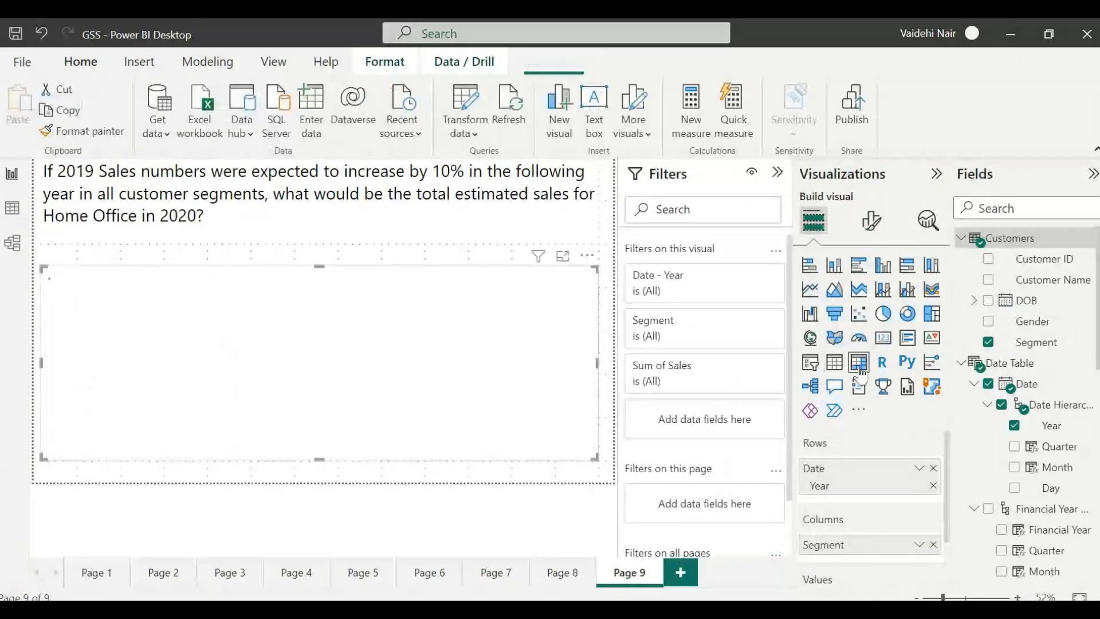
# Highlight the 2019 Home Office sales value in the matrix, and clear the highlight and selection
pyautogui.click(277, 351)
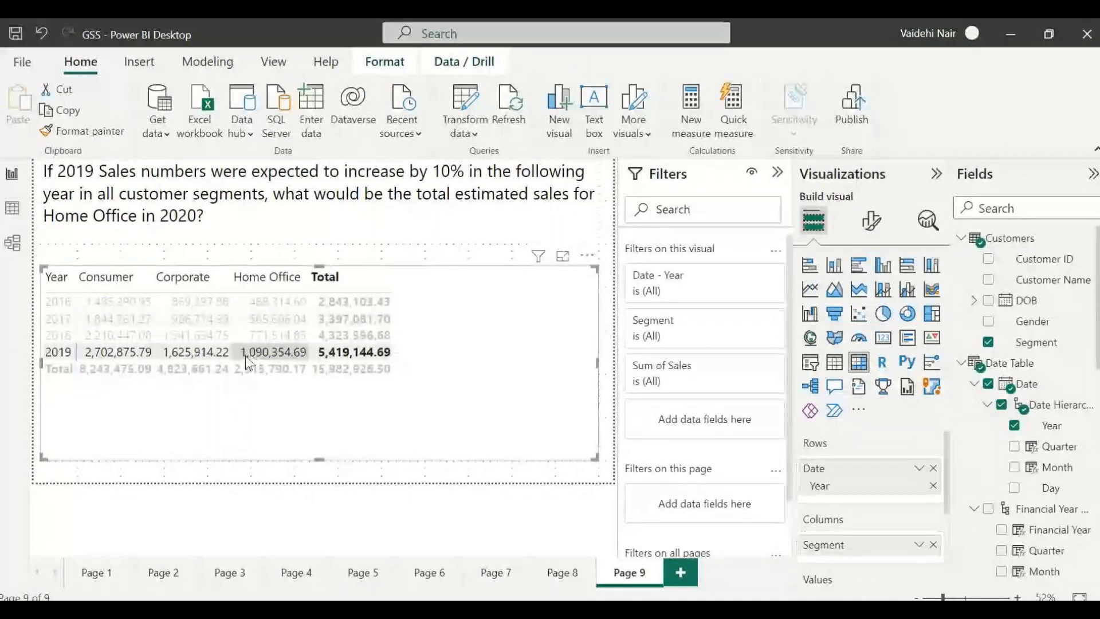
pyautogui.click(277, 355)
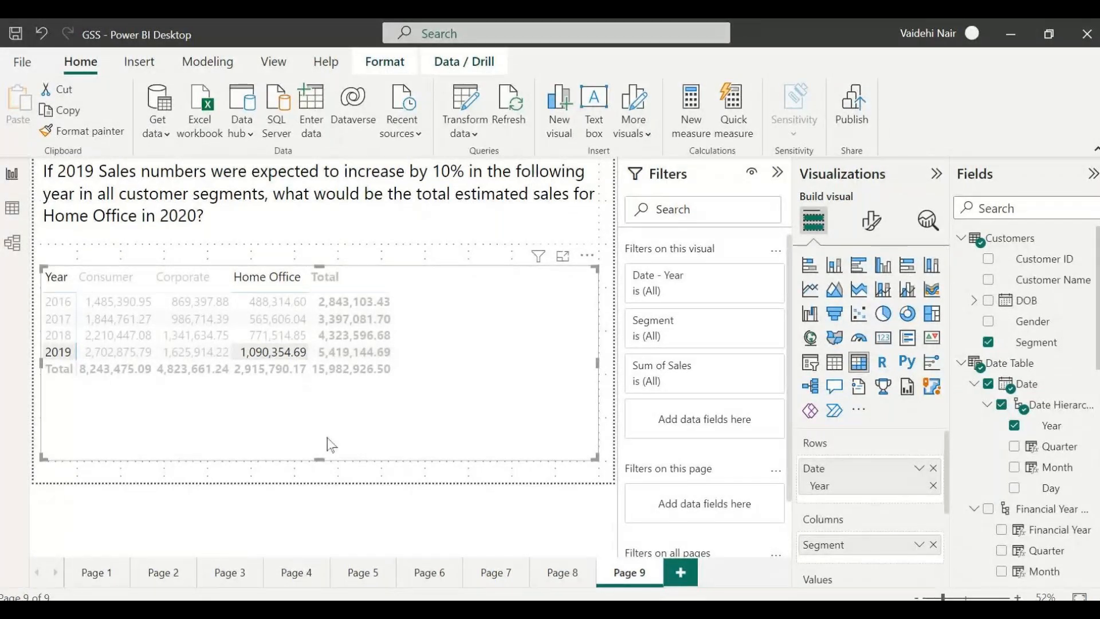
pyautogui.click(540, 306)
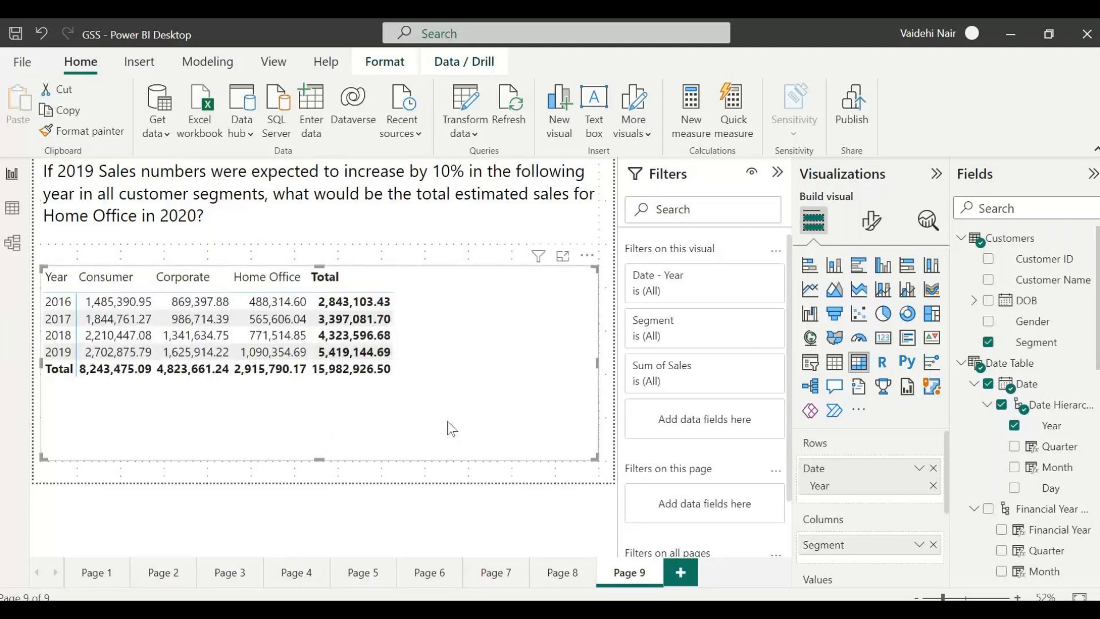
pyautogui.click(388, 498)
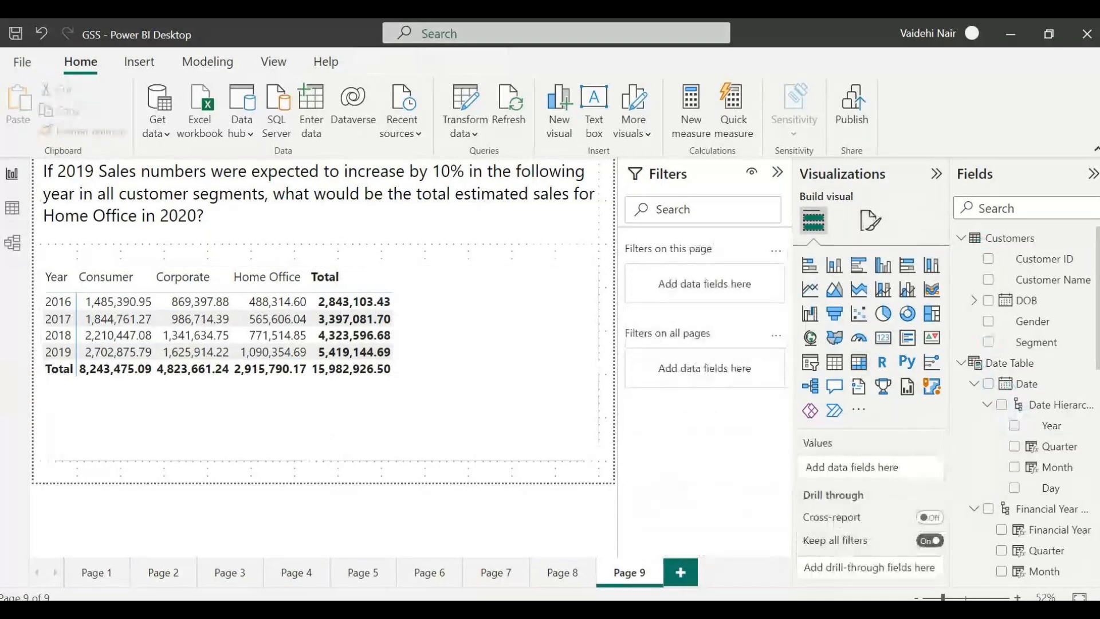
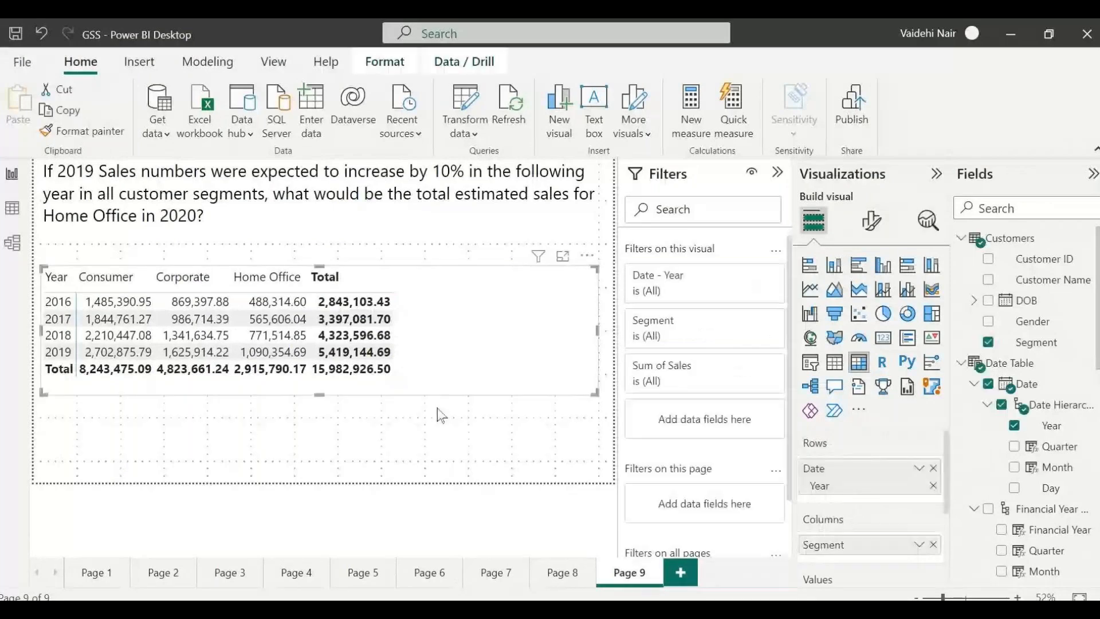
# Create a measure in the Orders table with the formula Predicted Sales = SUM(Orders[Sales]) * 1.1
pyautogui.click(441, 414)
pyautogui.scroll(-5, 1025, 389)
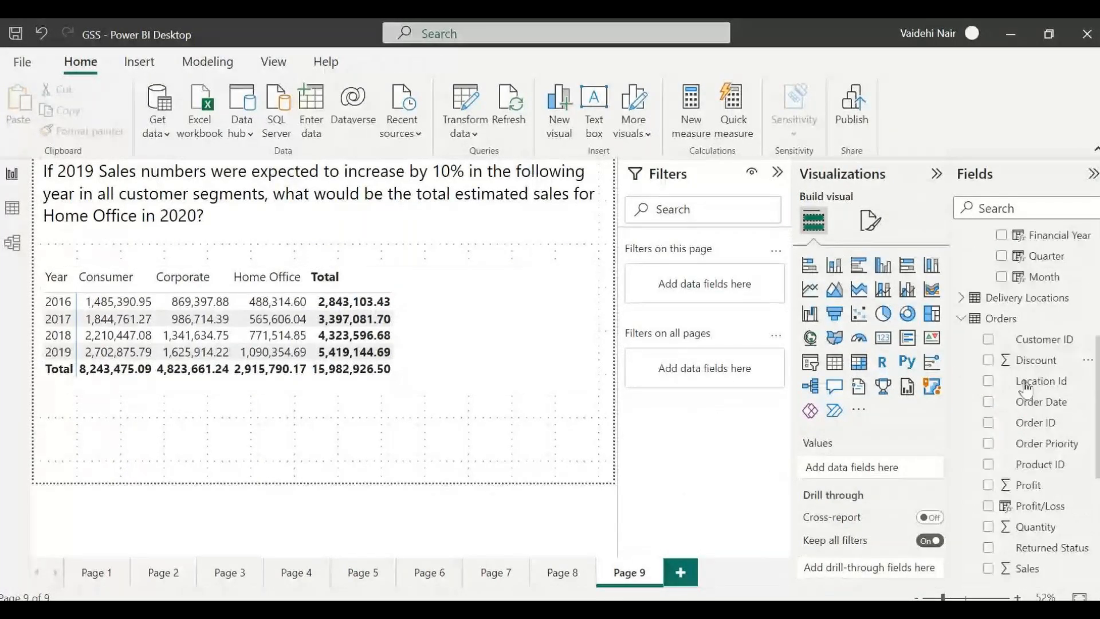
pyautogui.click(1026, 301)
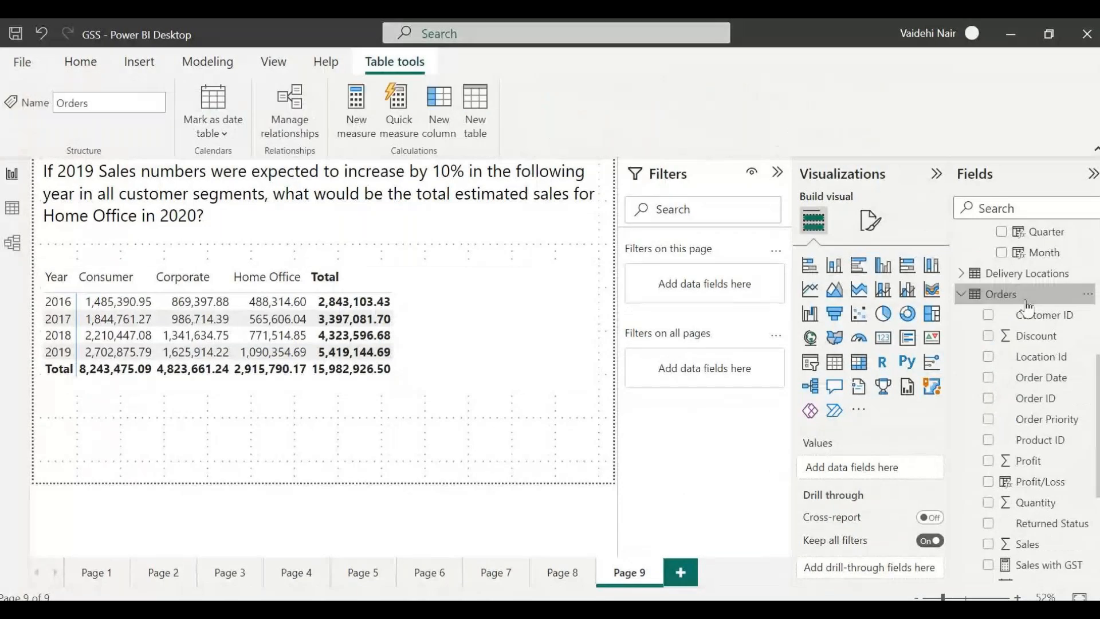
pyautogui.click(350, 107)
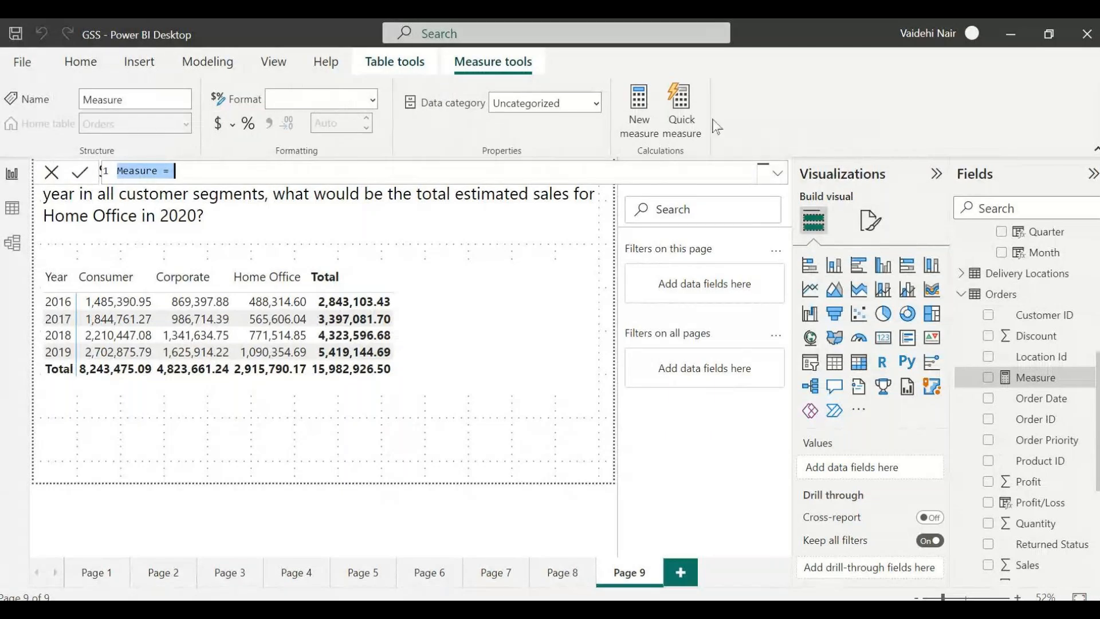
pyautogui.write('Predicted Sa')
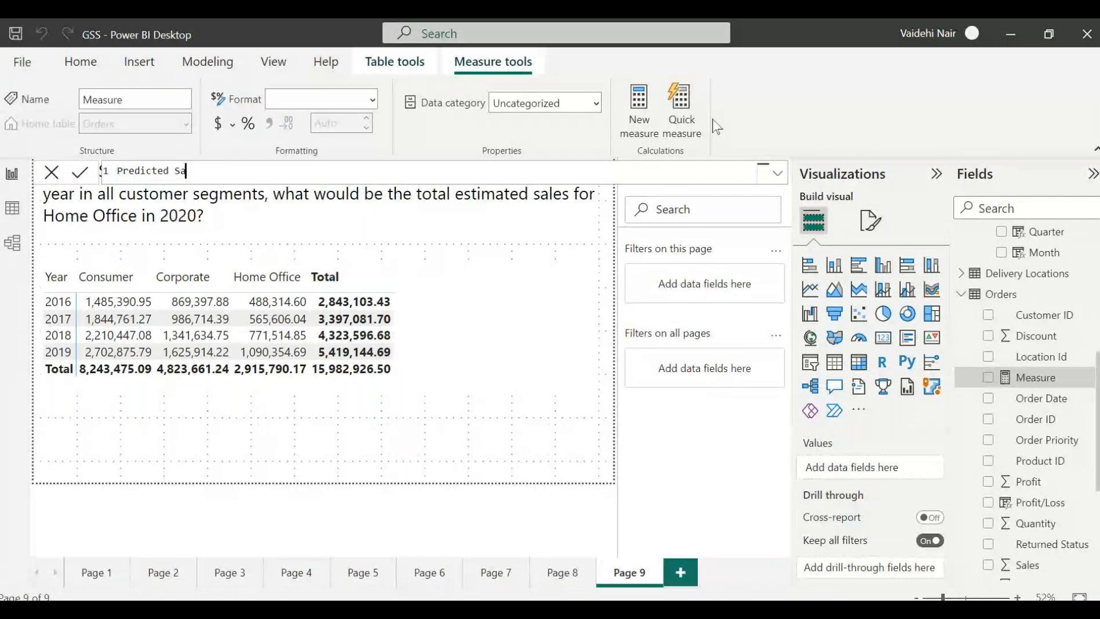
pyautogui.write('les = SUM')
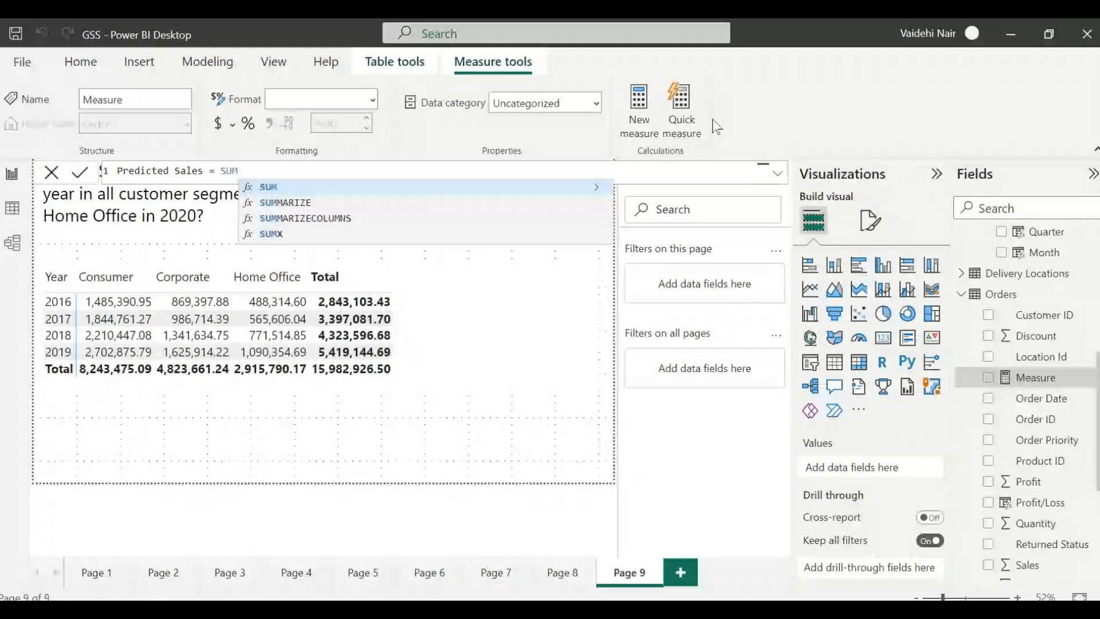
pyautogui.write('(sa')
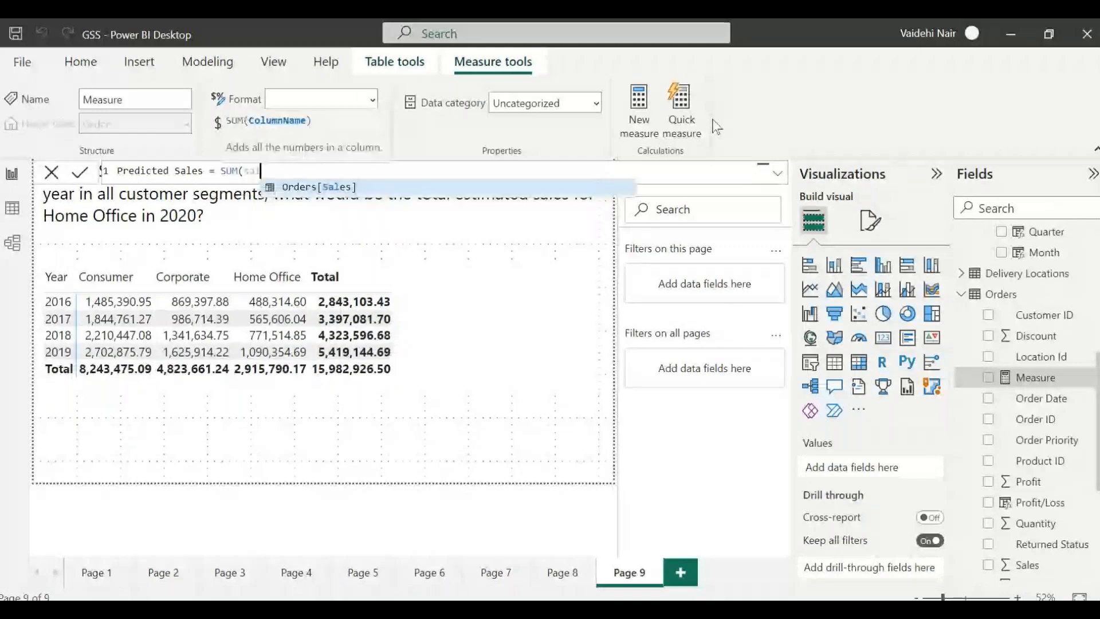
pyautogui.press('Tab')
pyautogui.write(') * 1.10')
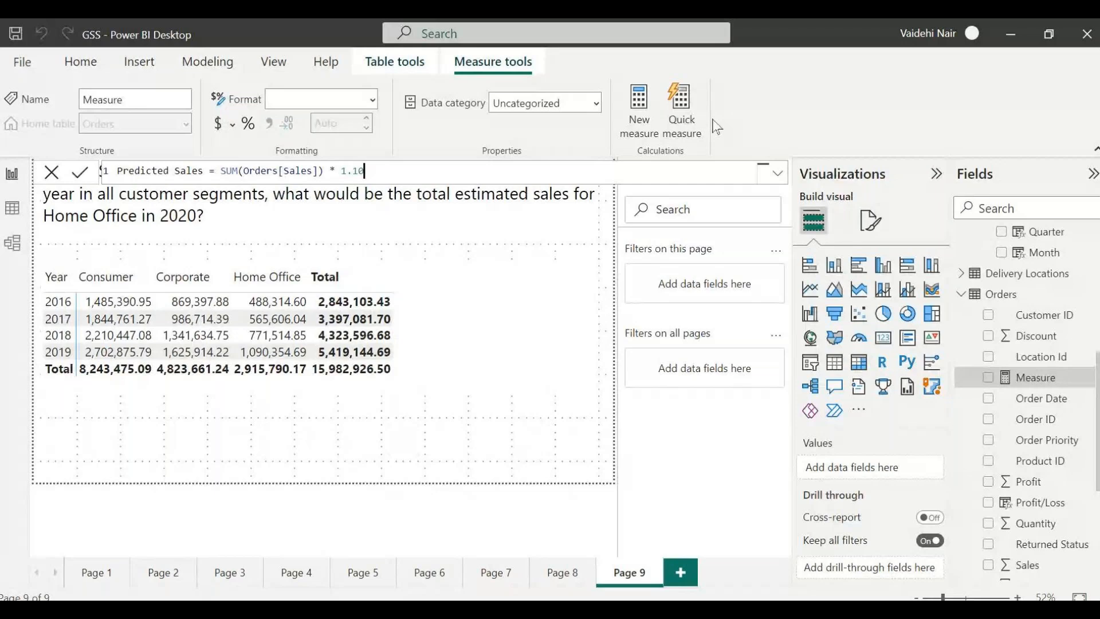
pyautogui.press('BackSpace')
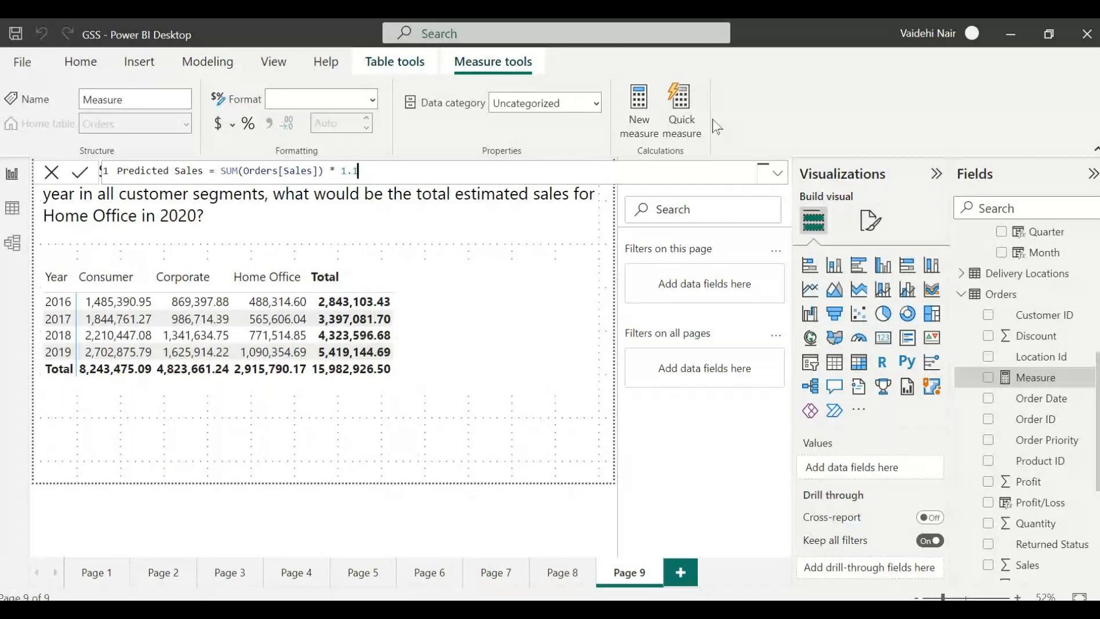
pyautogui.click(82, 174)
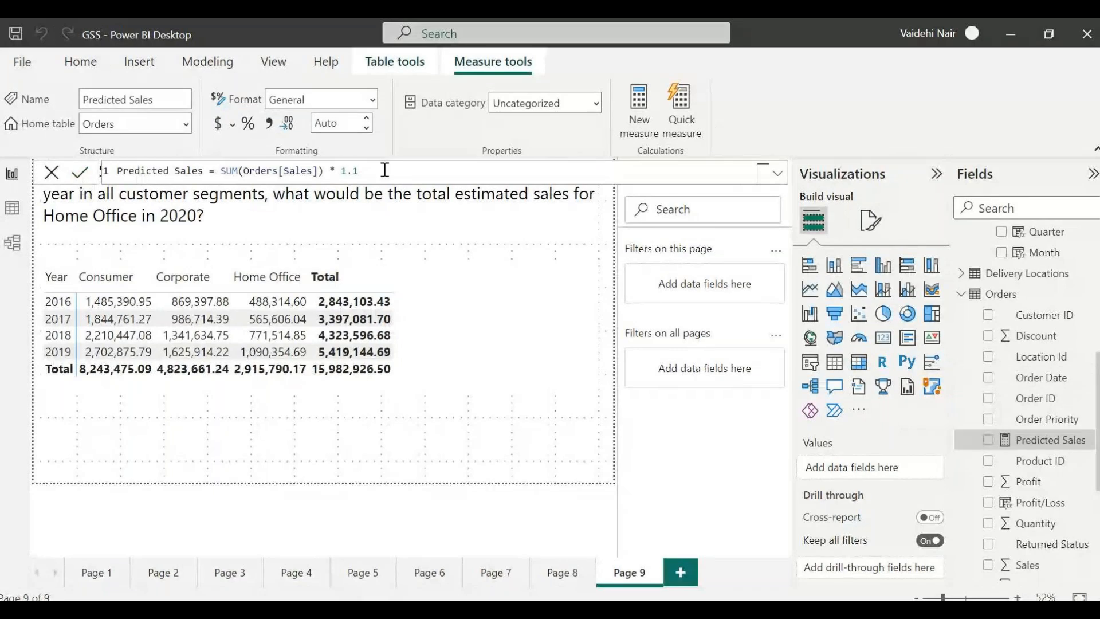
pyautogui.moveTo(385, 170); pyautogui.dragTo(58, 172)
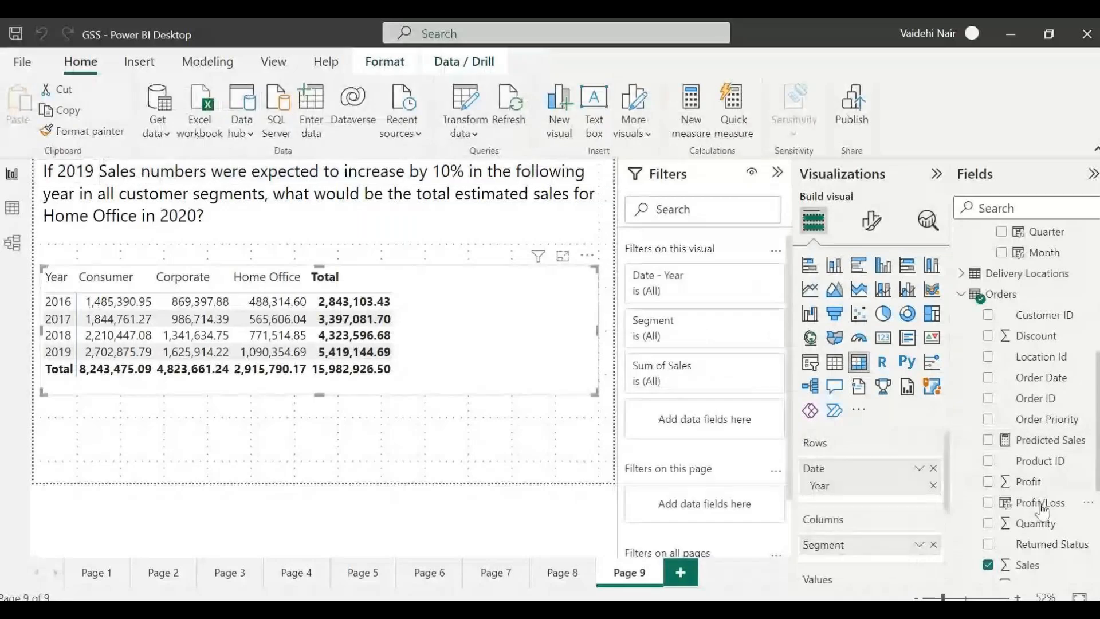
# Replace Sum of Sales with the Predicted Sales measure as the matrix's values
pyautogui.scroll(-2, 1042, 507)
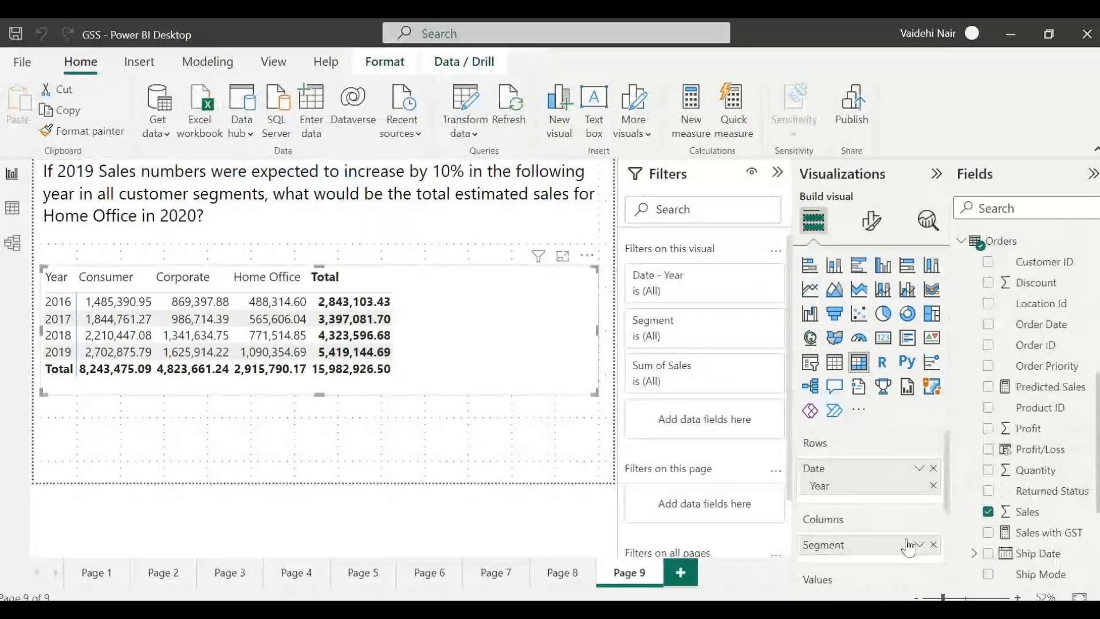
pyautogui.scroll(-2, 922, 556)
pyautogui.click(933, 558)
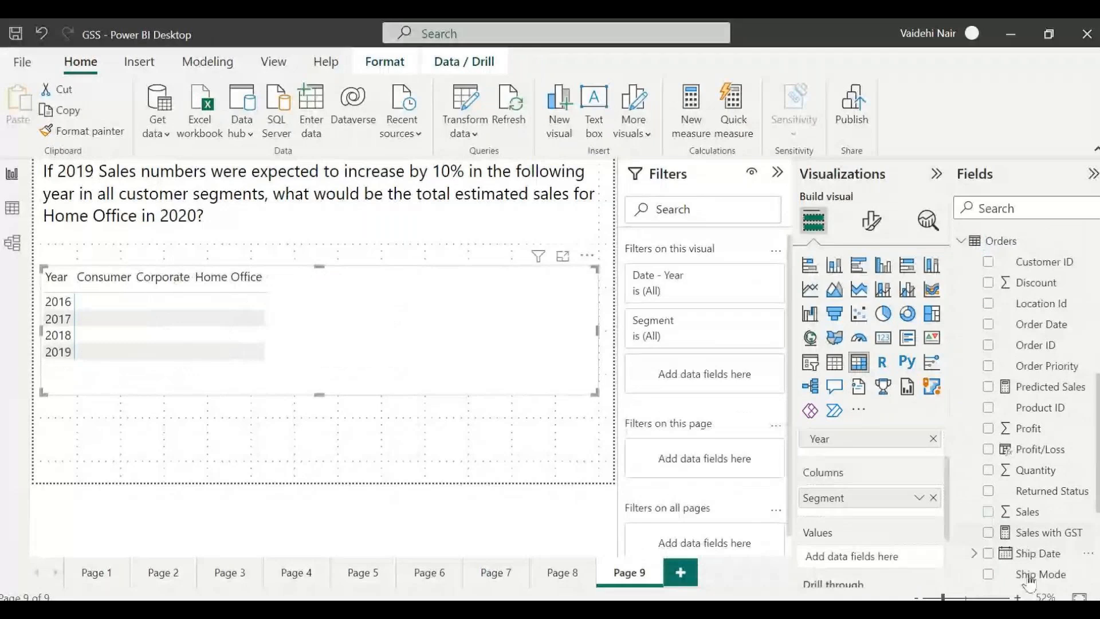
pyautogui.scroll(-3, 1002, 539)
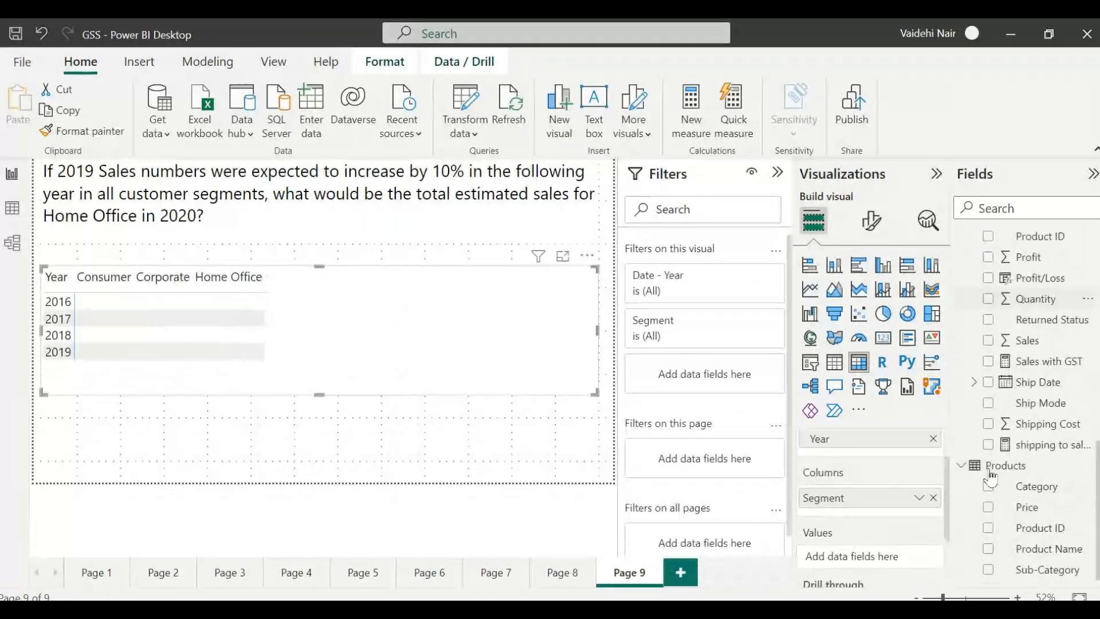
pyautogui.scroll(5, 994, 476)
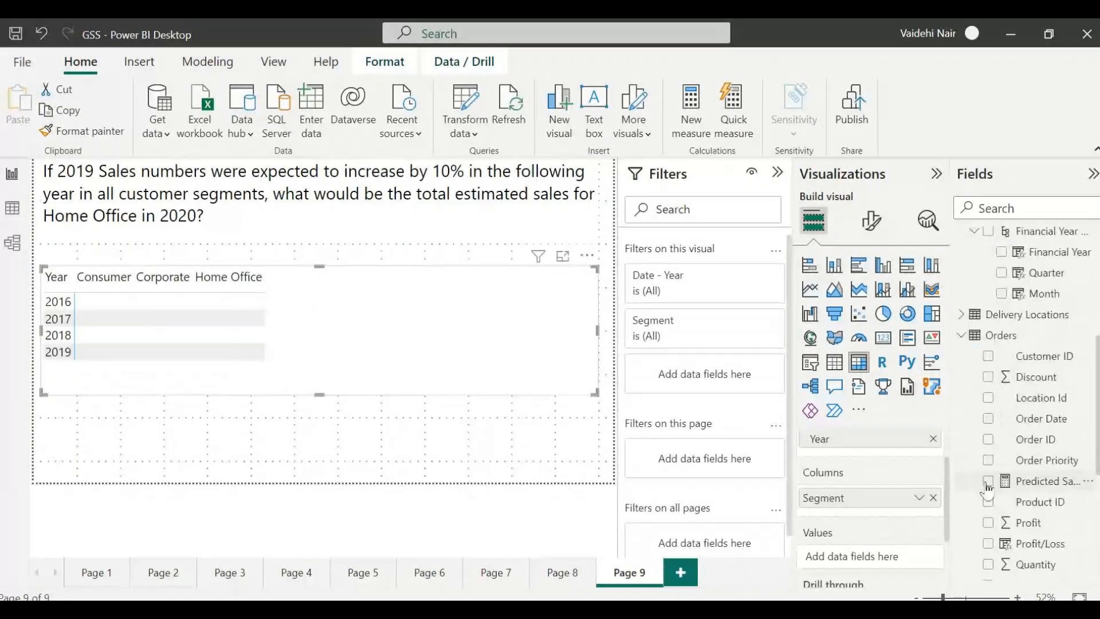
pyautogui.click(988, 482)
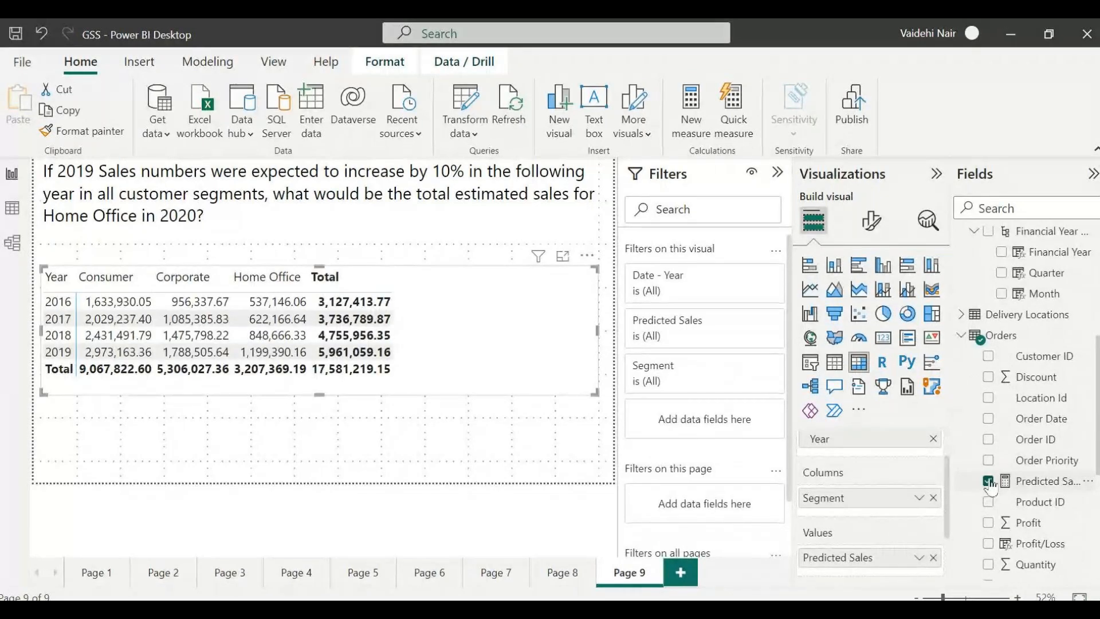
# Check the 2019 Home Office cell of the predicted sales matrix and review the Predicted Sales measure's formula
pyautogui.click(254, 356)
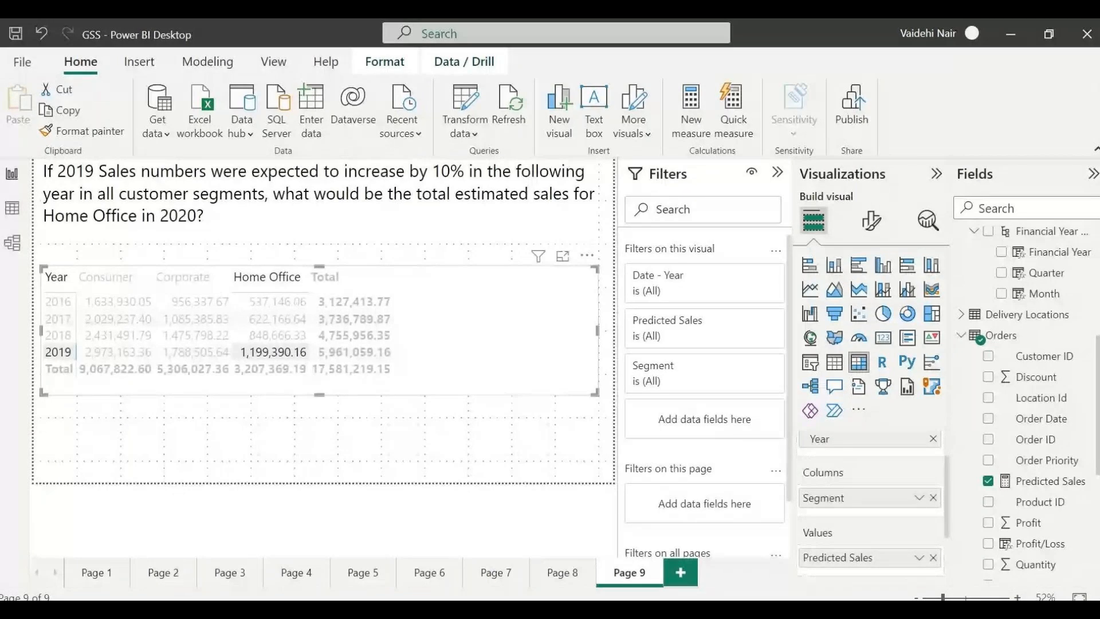
pyautogui.click(273, 352)
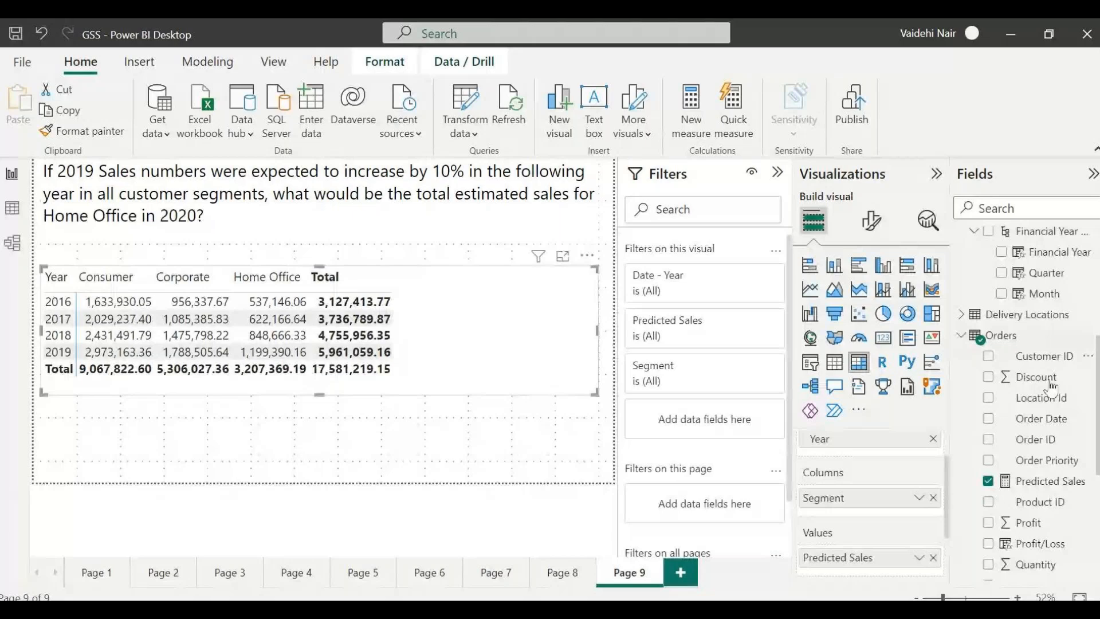
pyautogui.click(1035, 484)
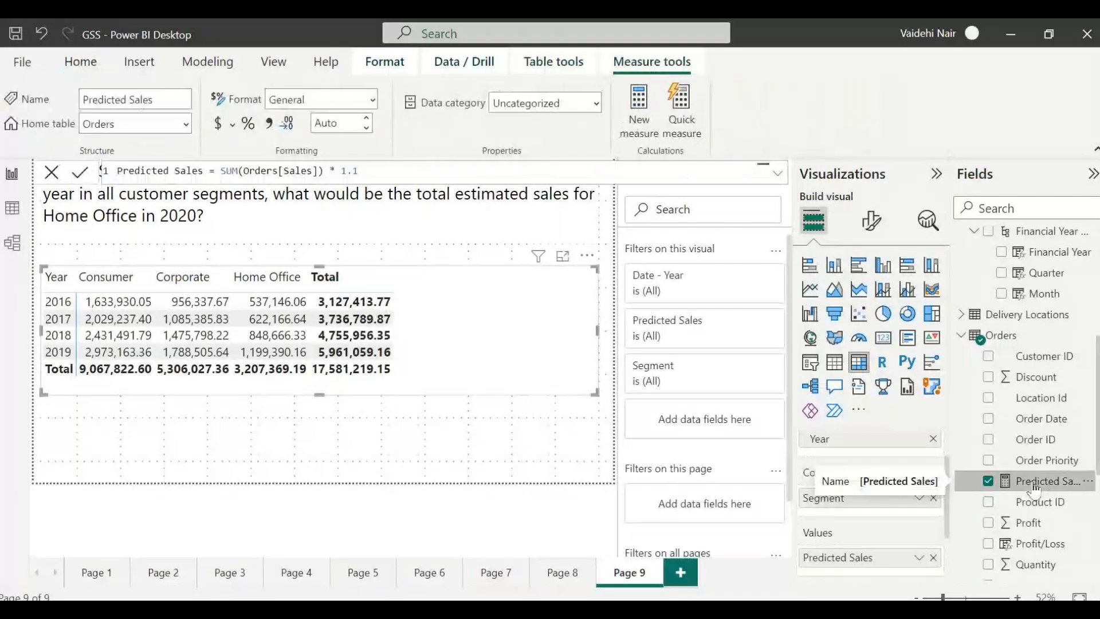
pyautogui.moveTo(358, 171); pyautogui.dragTo(108, 170)
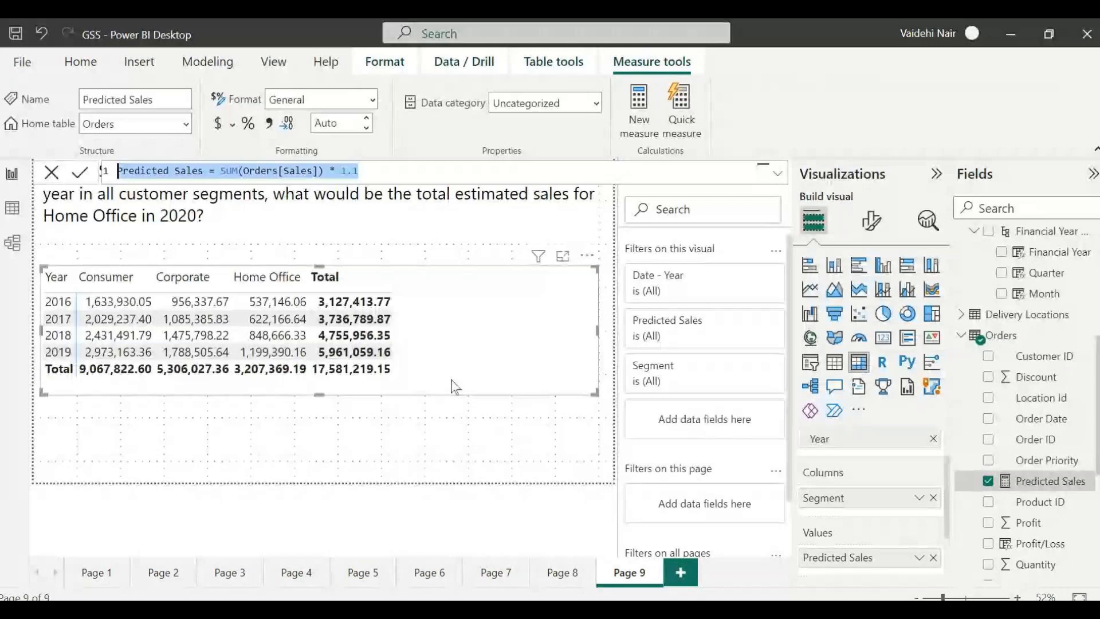
# Review the fields in the predicted sales matrix's columns and values and the Year field of the Date Table's hierarchy
pyautogui.scroll(-1, 871, 464)
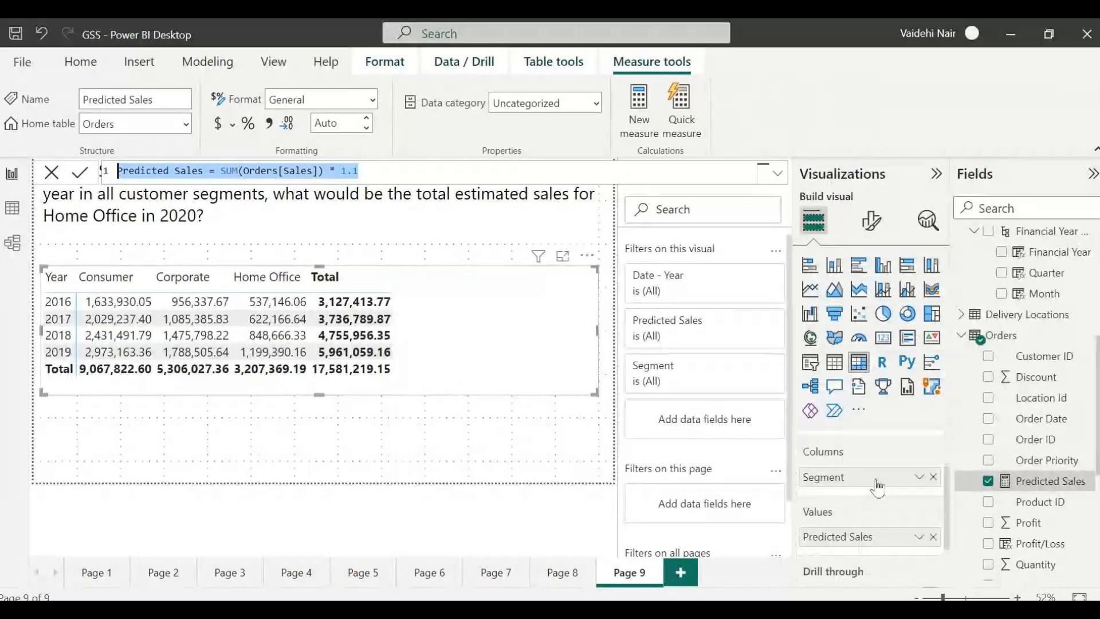
pyautogui.scroll(2, 876, 486)
pyautogui.scroll(-2, 859, 533)
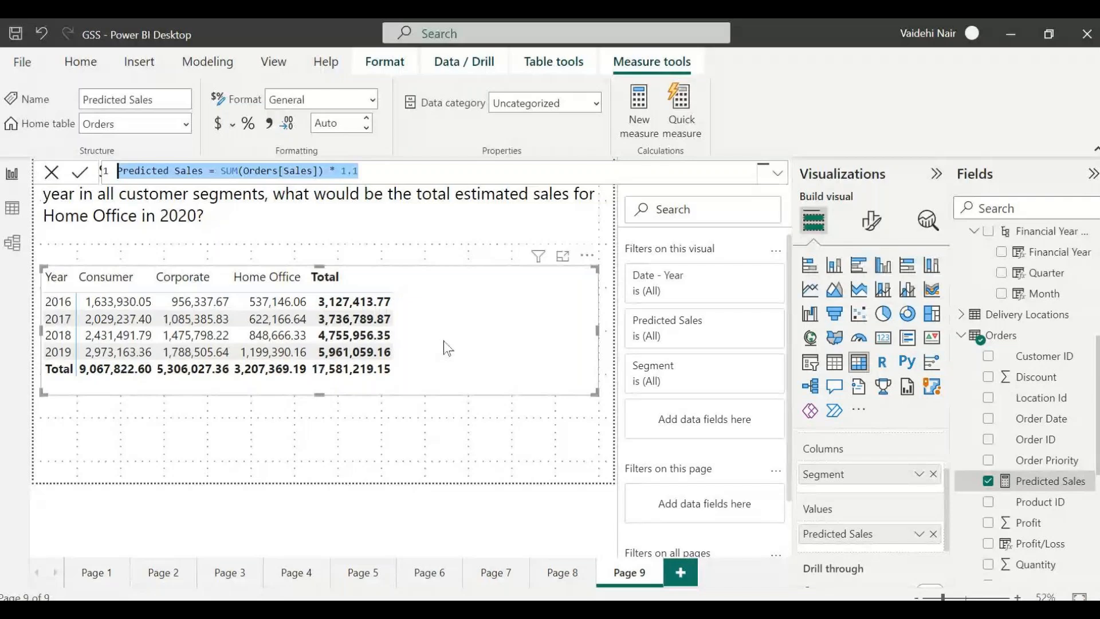
pyautogui.scroll(5, 1034, 424)
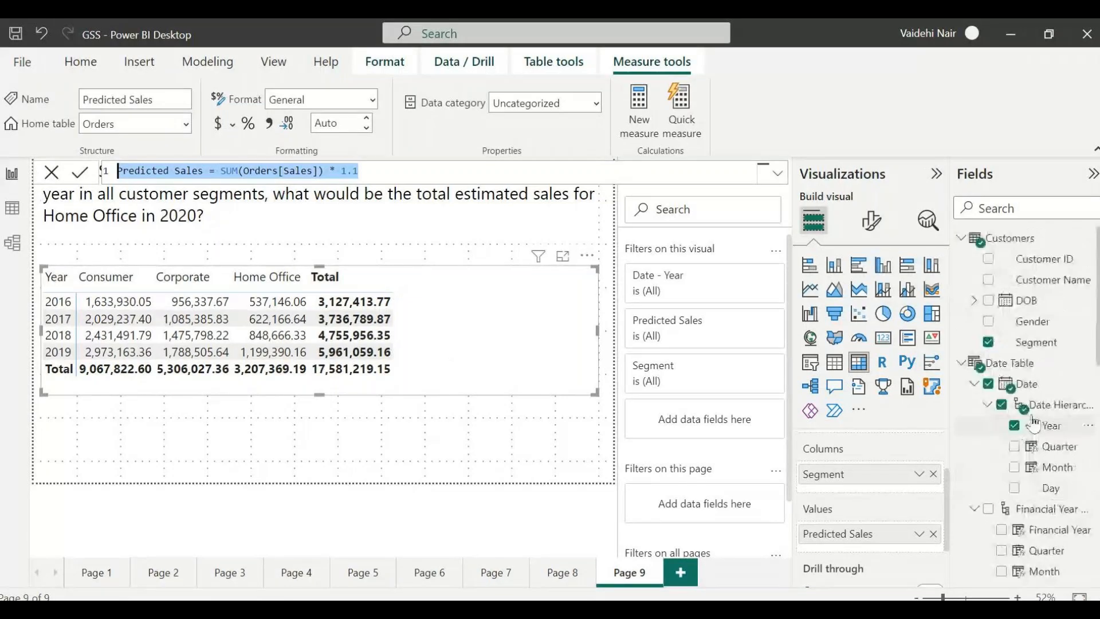
pyautogui.scroll(-2, 1034, 424)
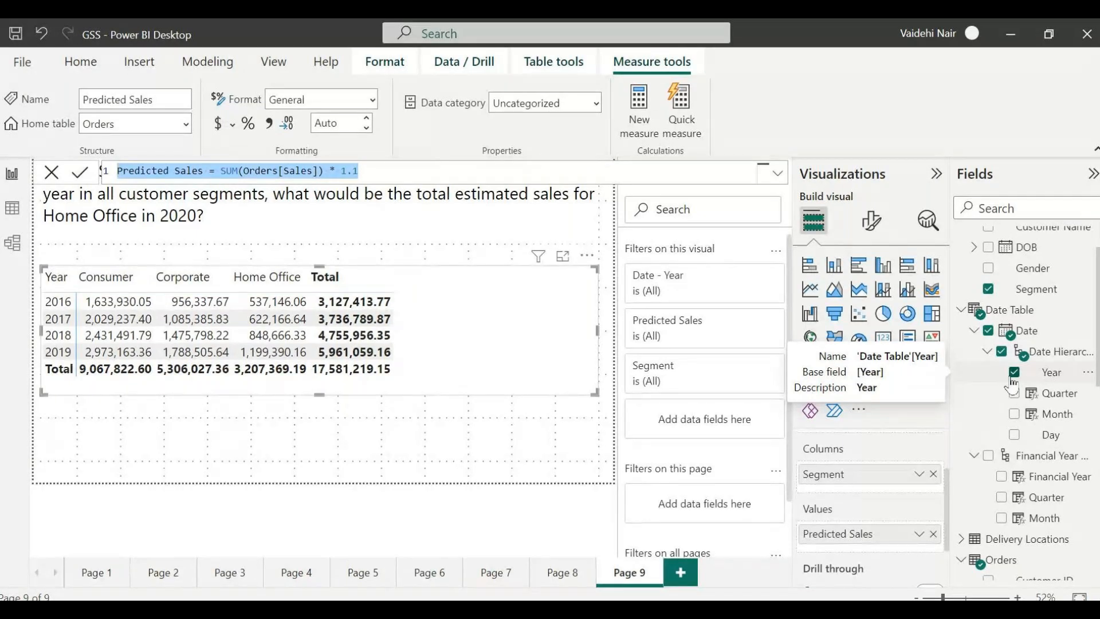
pyautogui.click(473, 436)
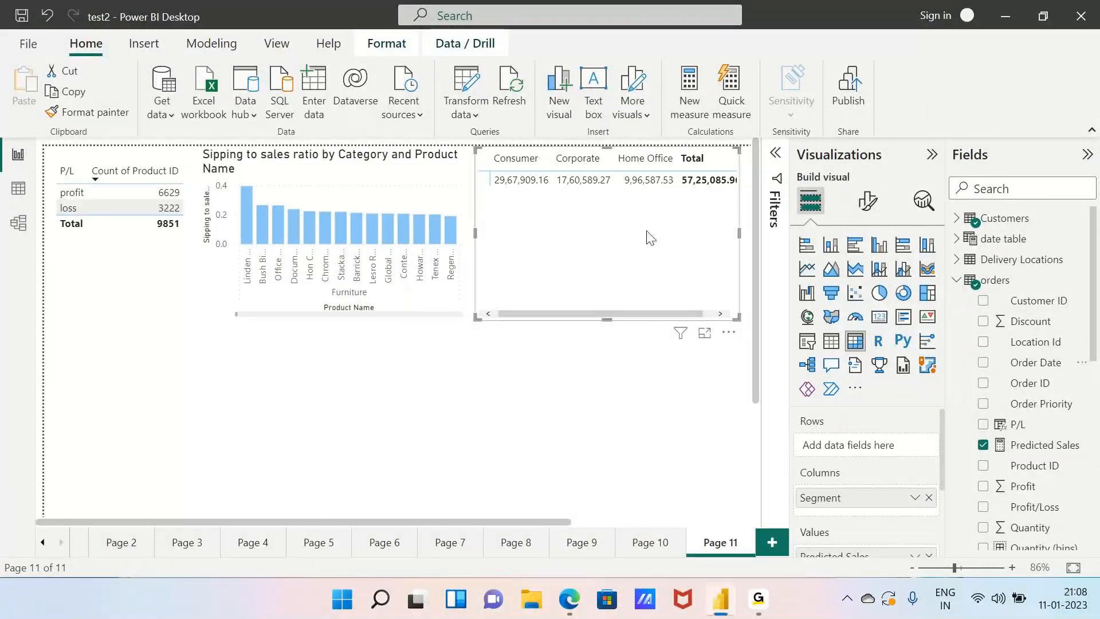
pyautogui.click(984, 363)
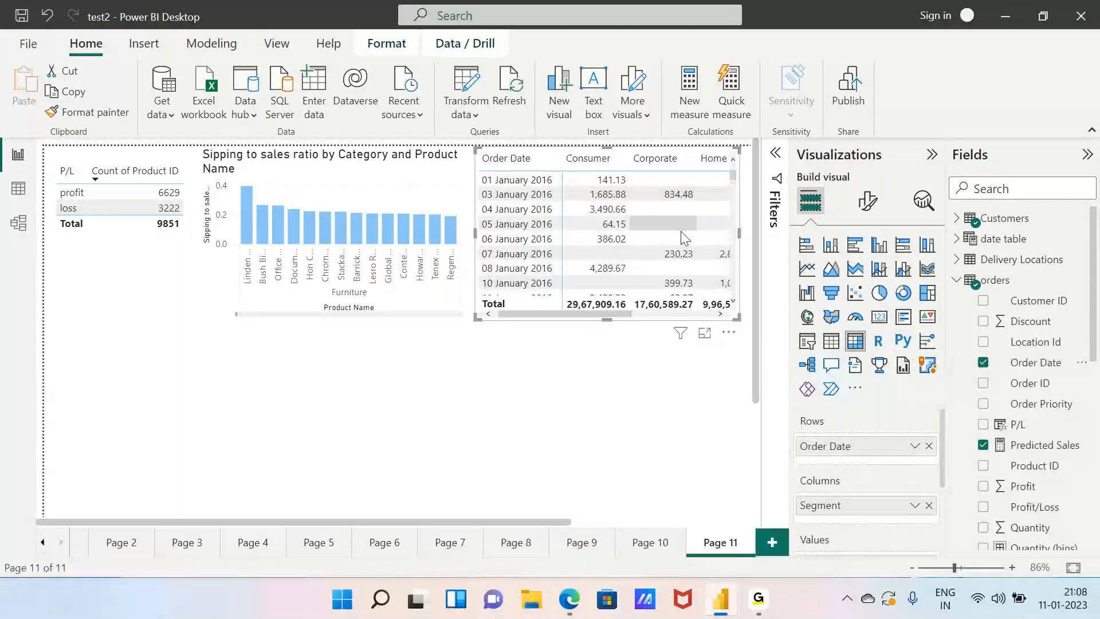
pyautogui.scroll(-2, 683, 238)
pyautogui.scroll(2, 681, 232)
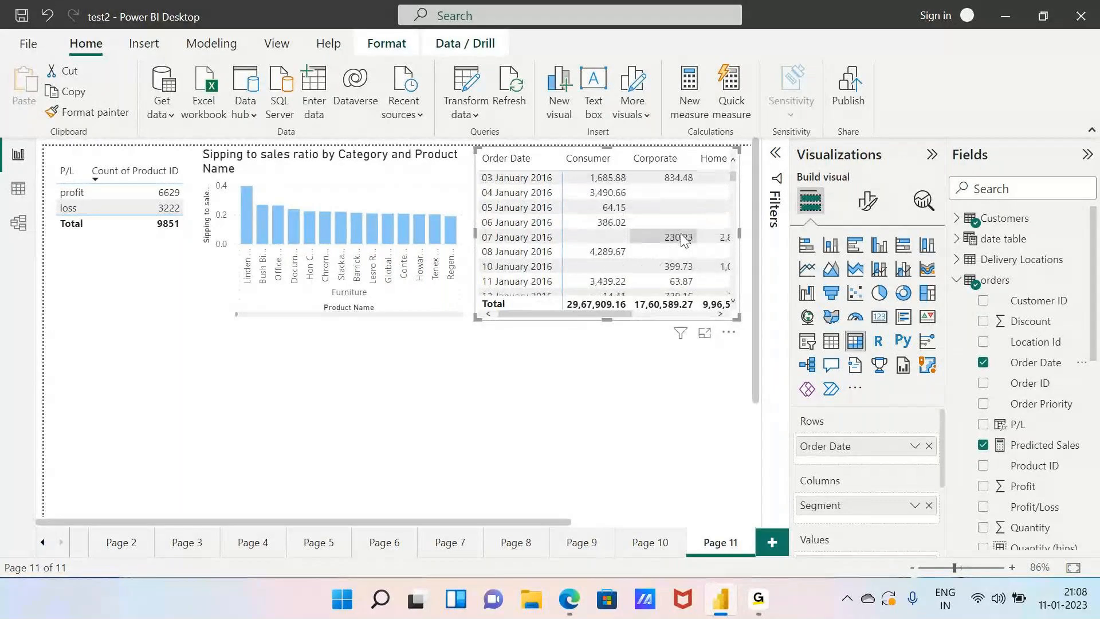
pyautogui.click(983, 364)
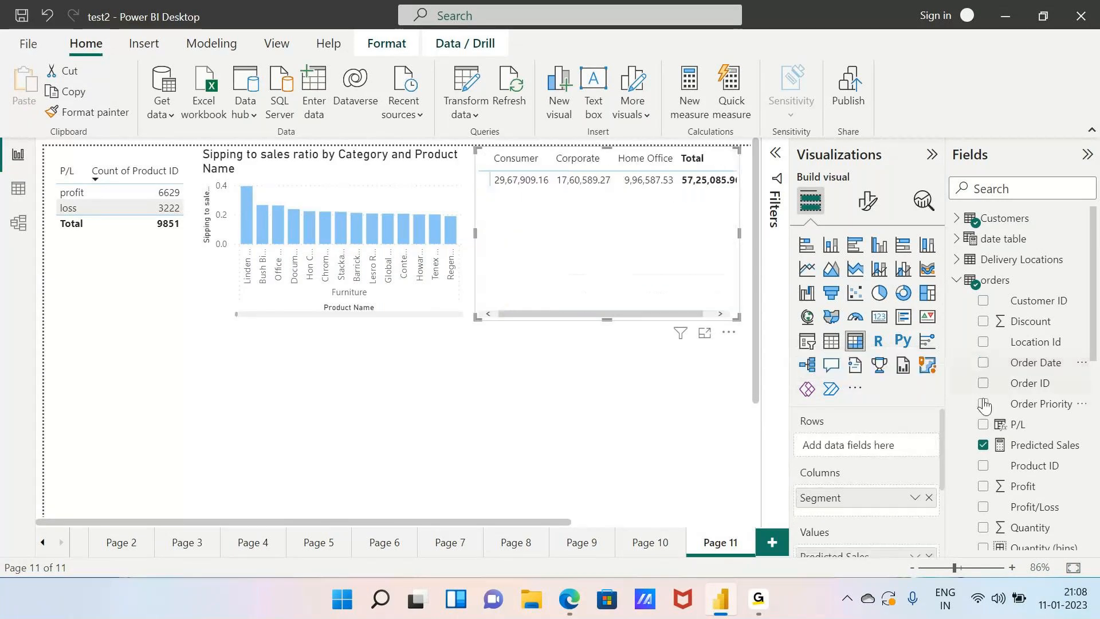
# Add Year from the date table's Date Hierarchy to the matrix's rows, and move and enlarge the matrix to fit all its columns
pyautogui.click(958, 240)
pyautogui.click(973, 262)
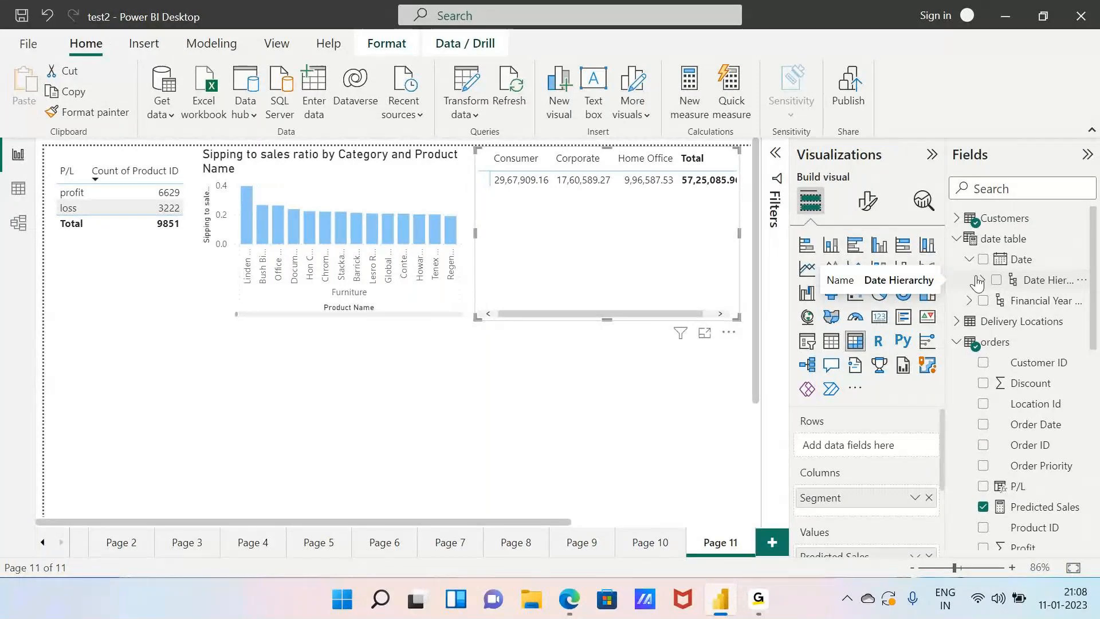
pyautogui.click(978, 281)
pyautogui.click(1009, 301)
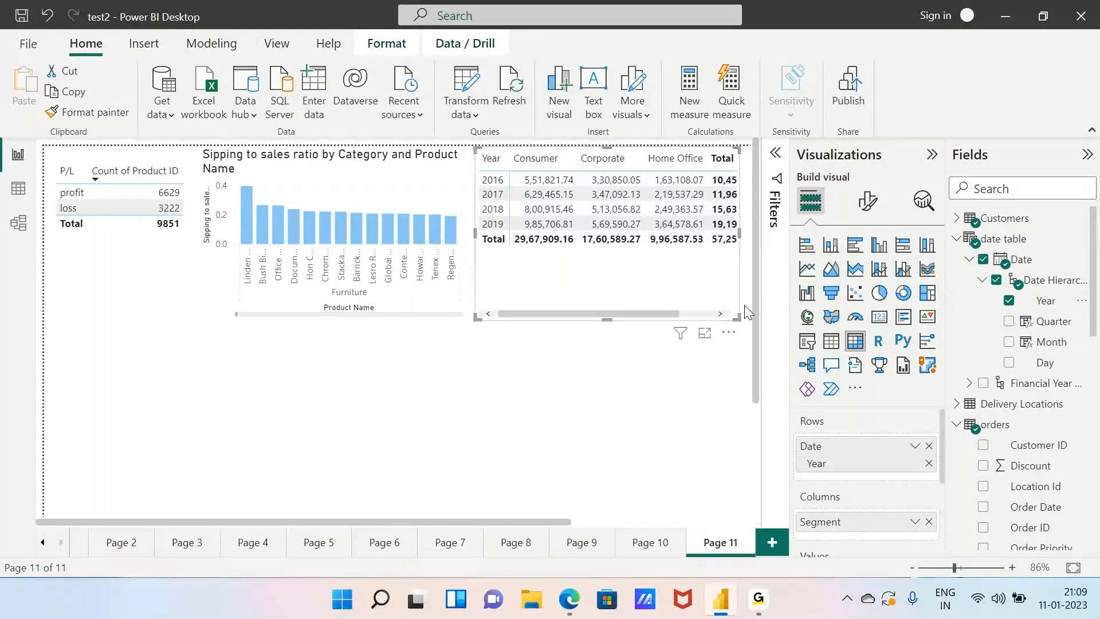
pyautogui.moveTo(668, 275); pyautogui.dragTo(527, 352)
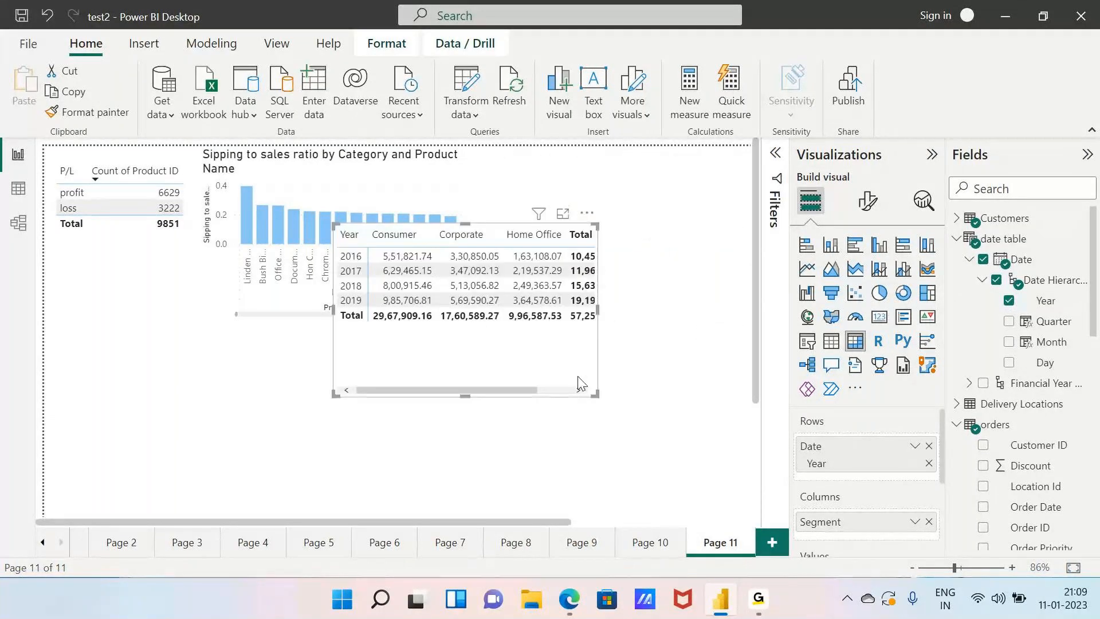
pyautogui.moveTo(598, 395); pyautogui.dragTo(703, 420)
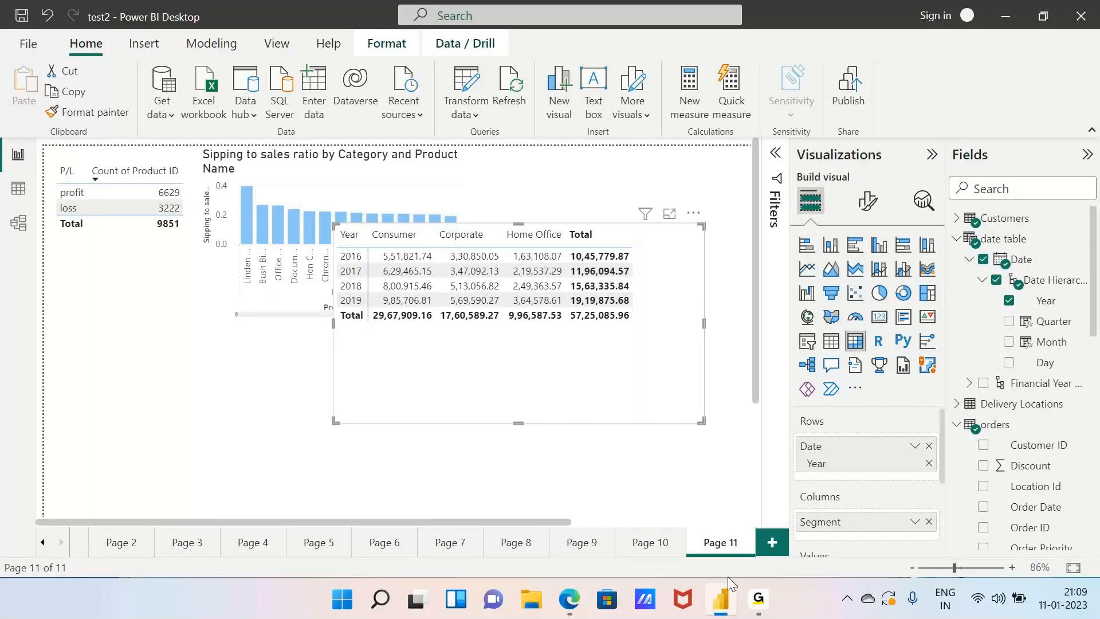
# Check the matrix's column and value fields and display the formula of the Predicted Sales measure in the orders table
pyautogui.moveTo(755, 599)
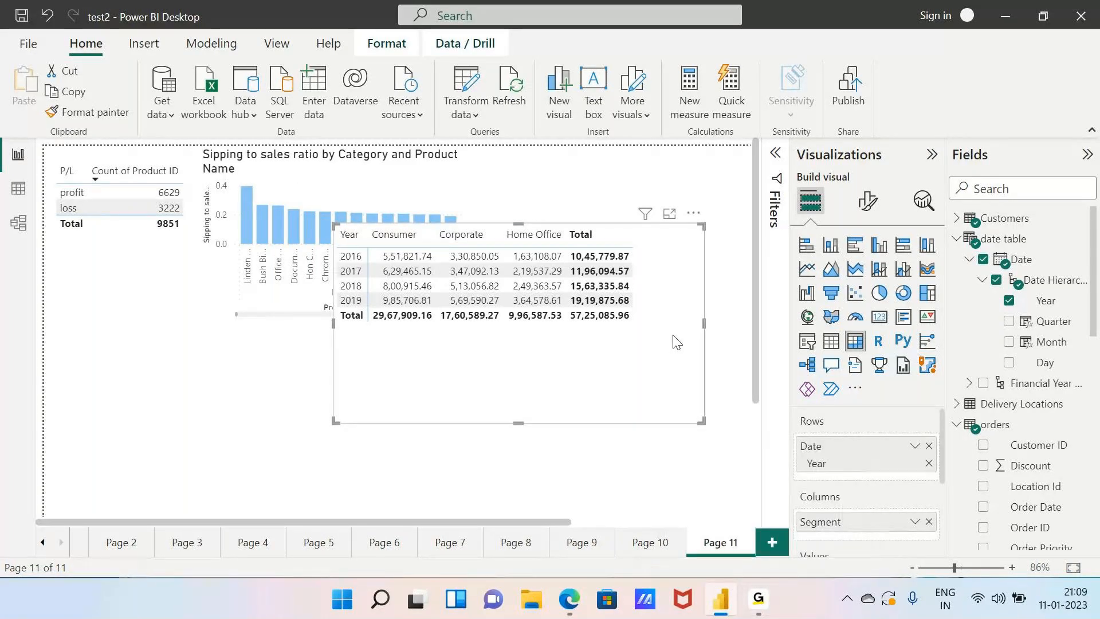
pyautogui.scroll(-3, 822, 416)
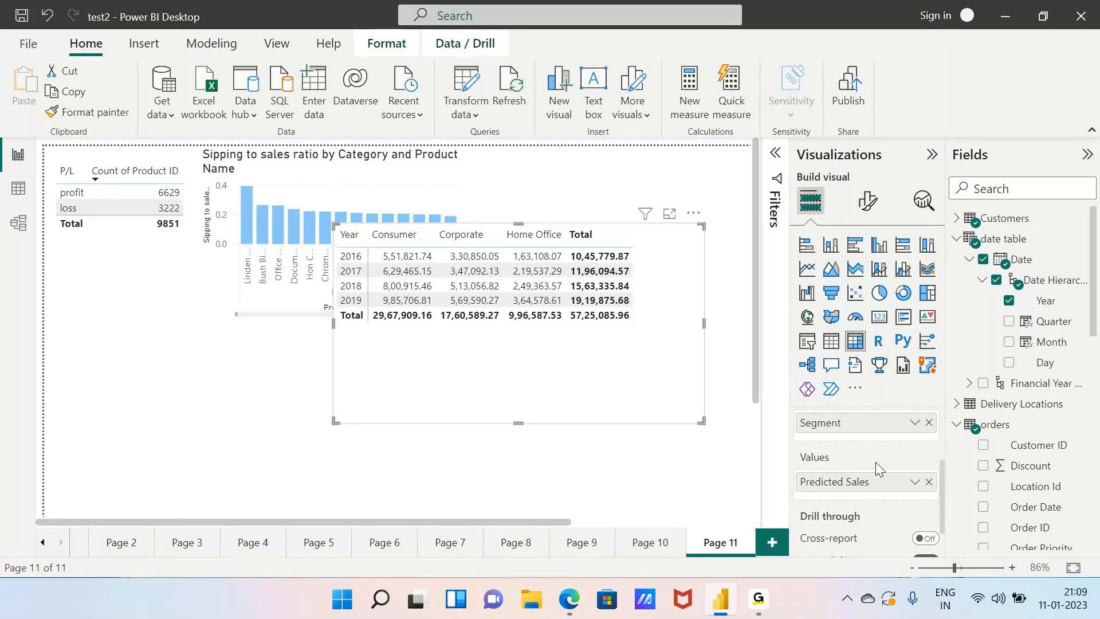
pyautogui.scroll(-3, 1025, 434)
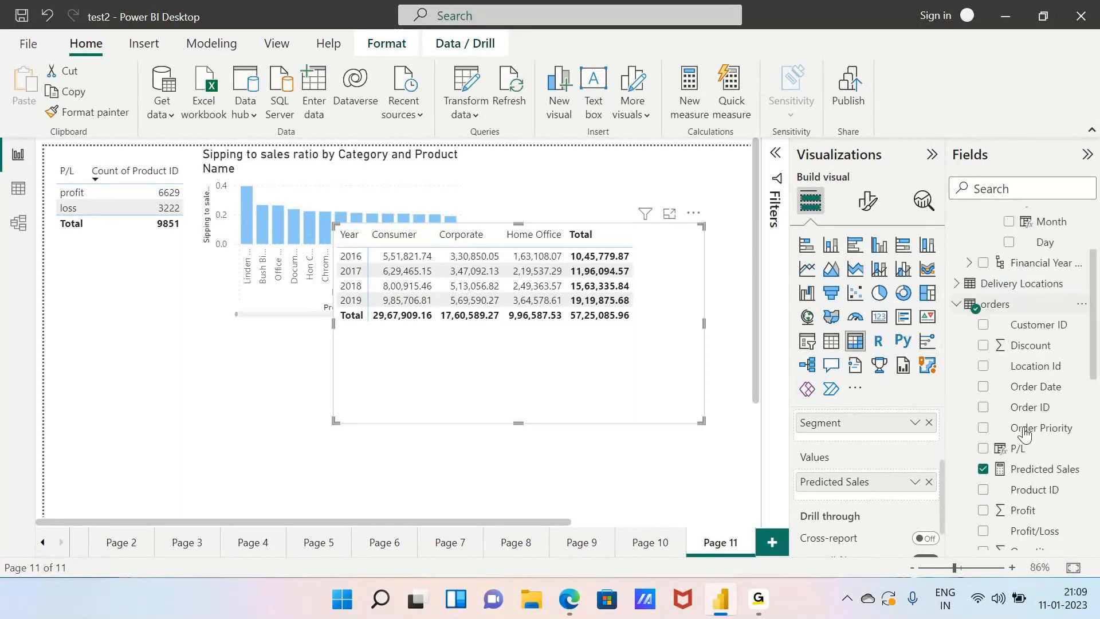
pyautogui.scroll(-1, 1024, 434)
pyautogui.click(1025, 461)
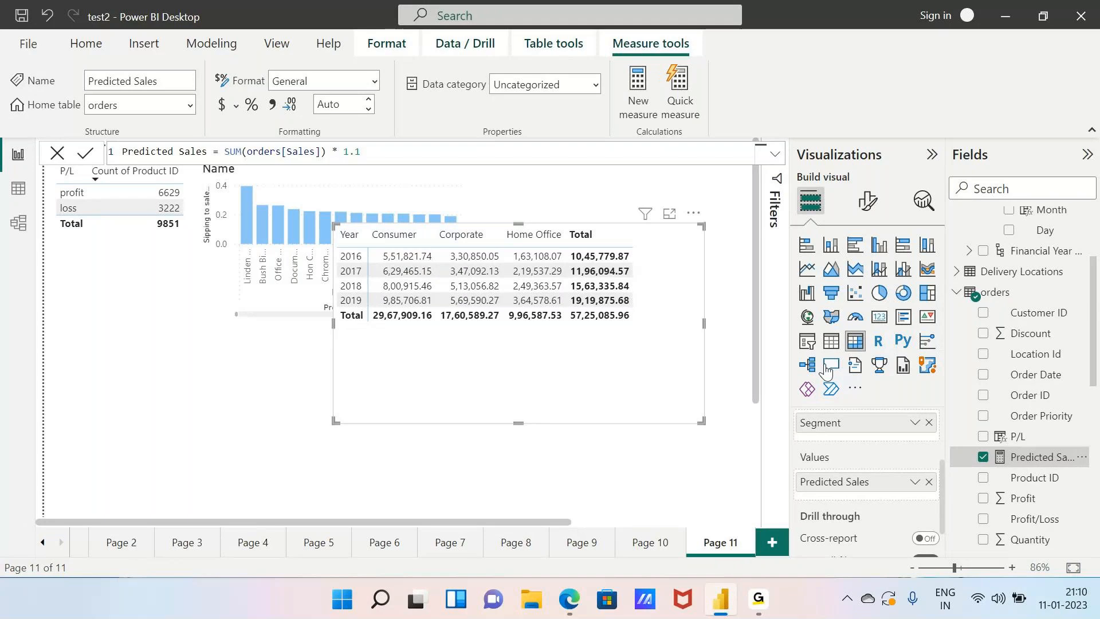
# Examine the model's relationships linking the orders table to the date table and to Customers
pyautogui.click(22, 188)
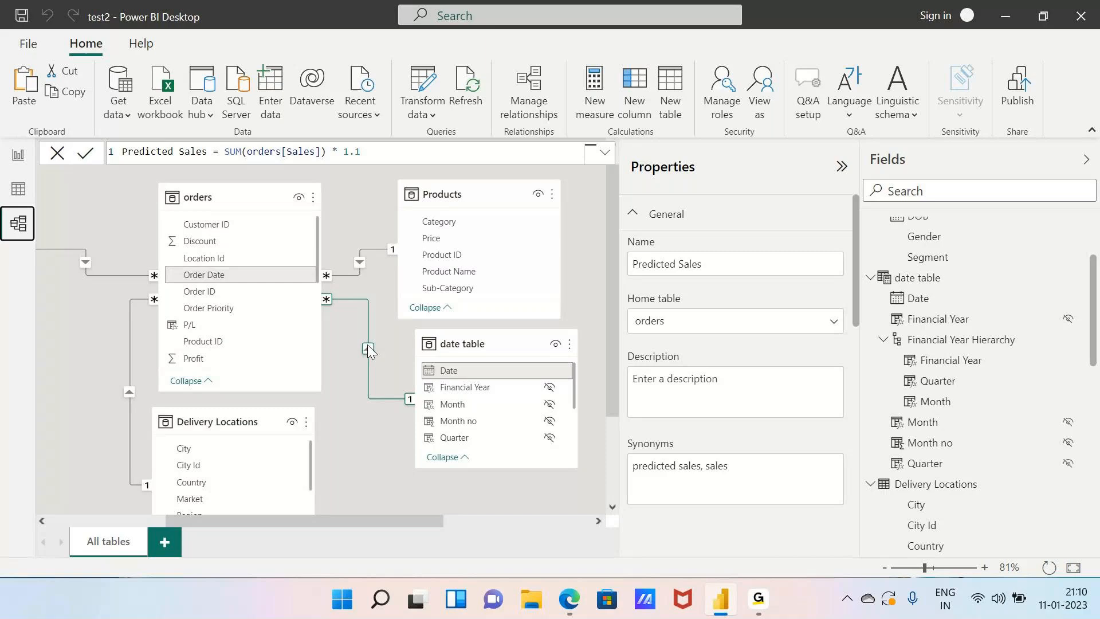
pyautogui.hscroll(-3, 367, 346)
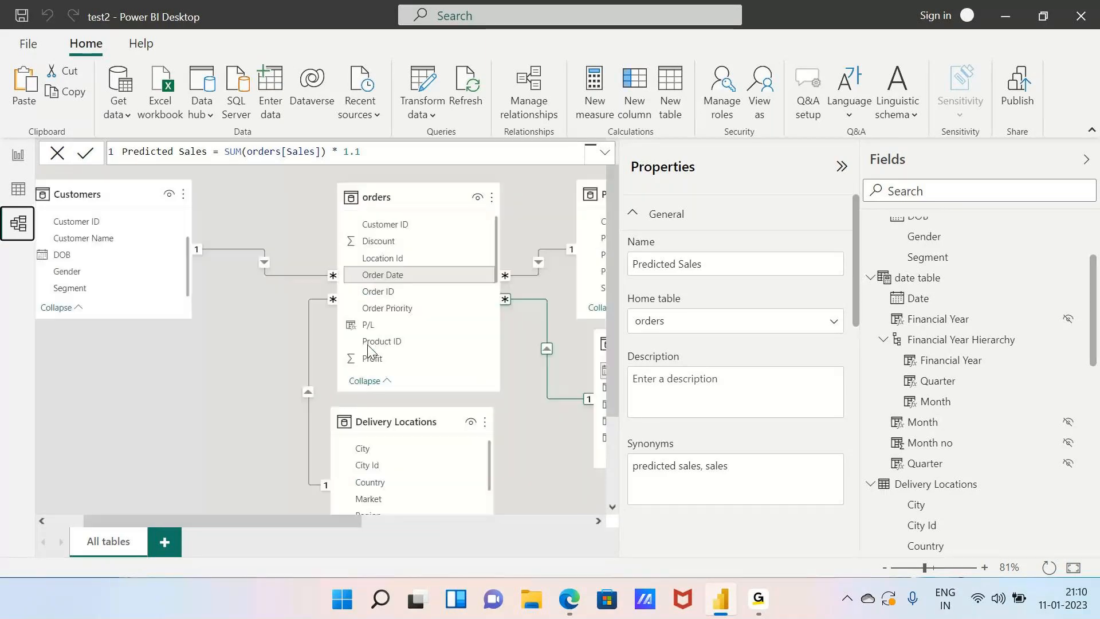
pyautogui.hscroll(-1, 367, 345)
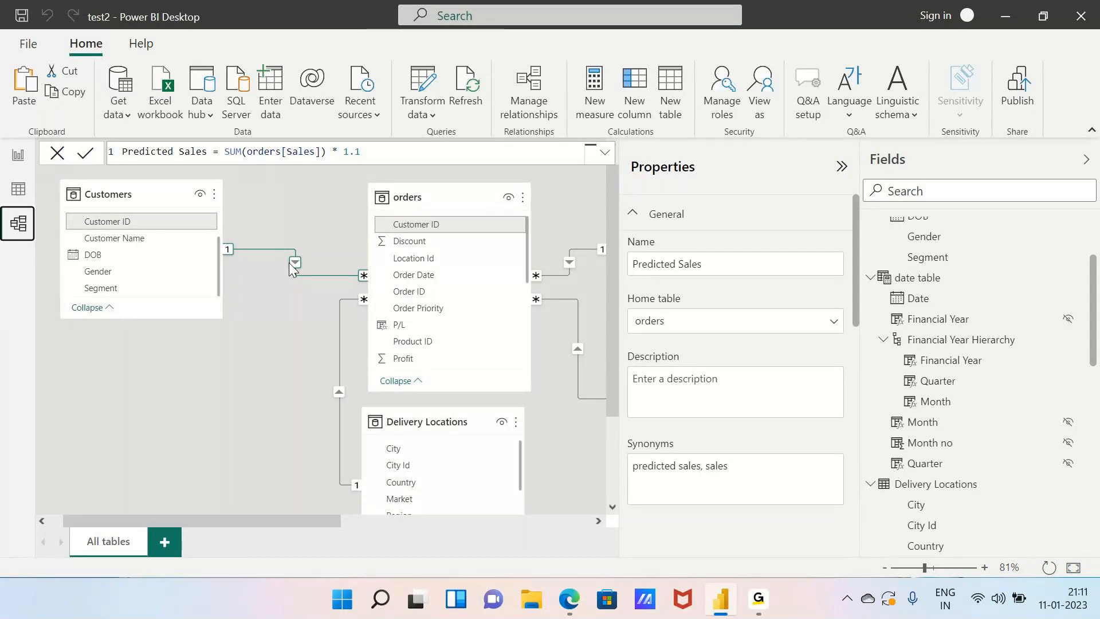
pyautogui.hscroll(2, 289, 263)
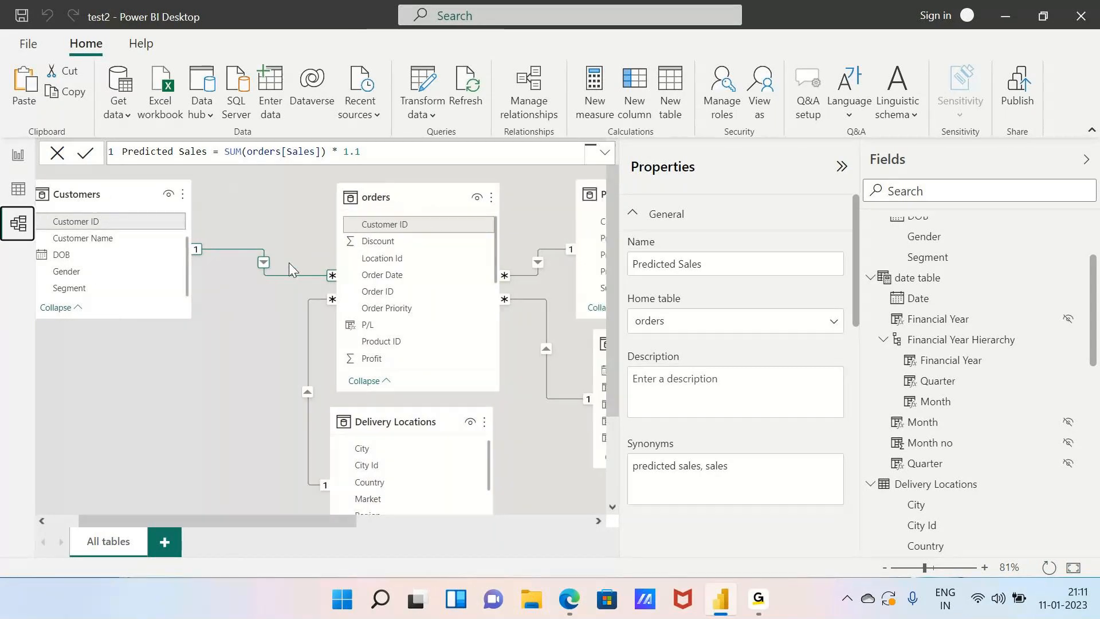
pyautogui.hscroll(-1, 289, 263)
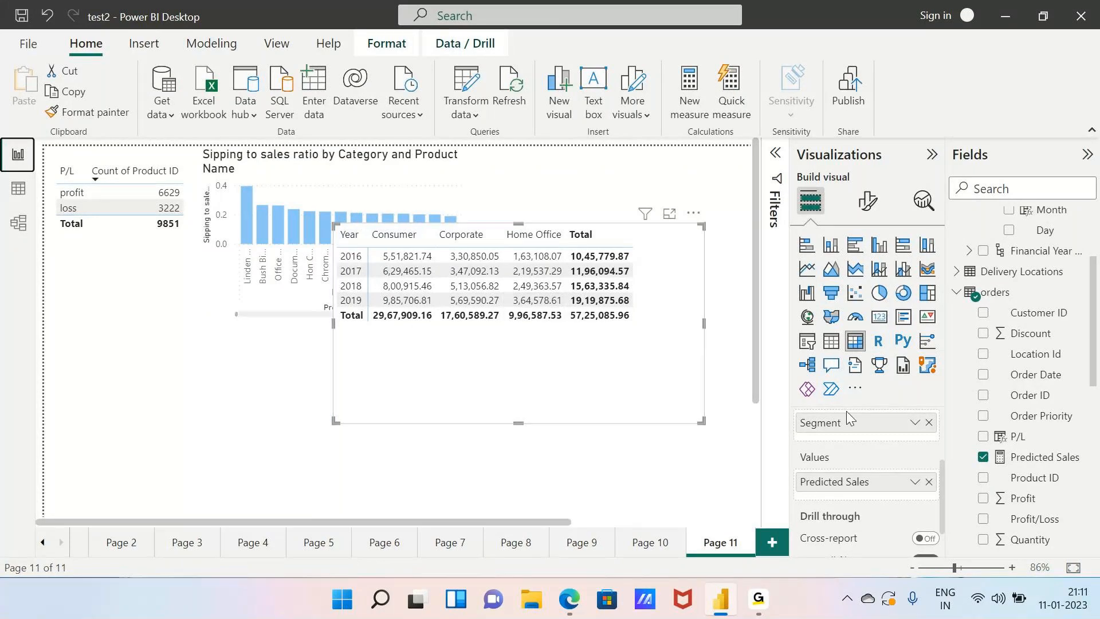
# Recheck the matrix's row and column fields and the Predicted Sales measure's formula in the report
pyautogui.scroll(2, 847, 410)
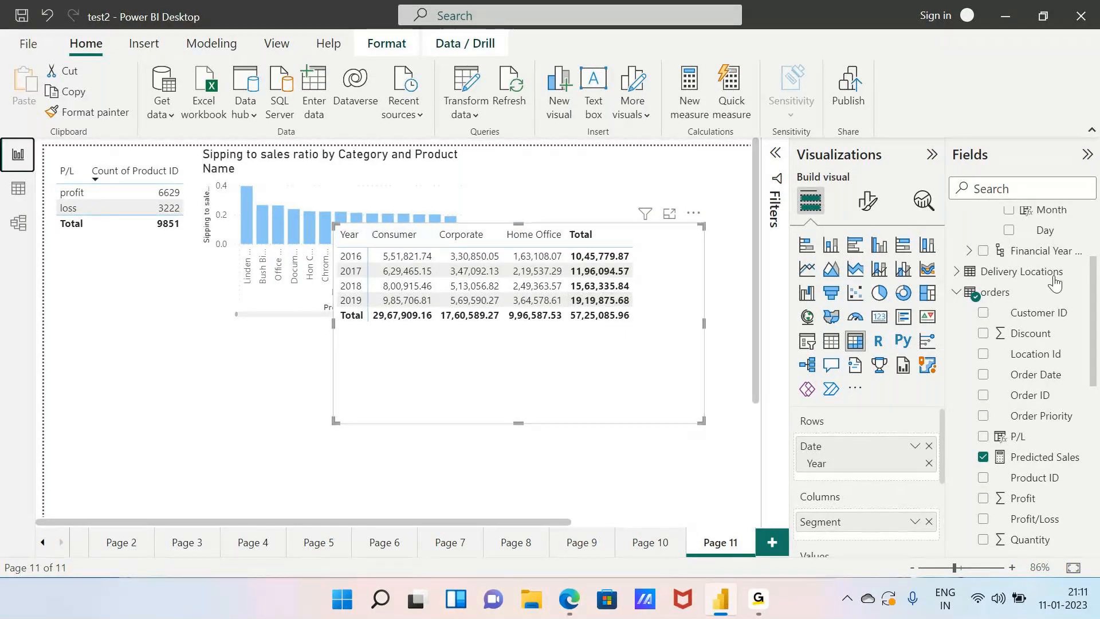
pyautogui.scroll(-1, 1030, 404)
pyautogui.click(1030, 404)
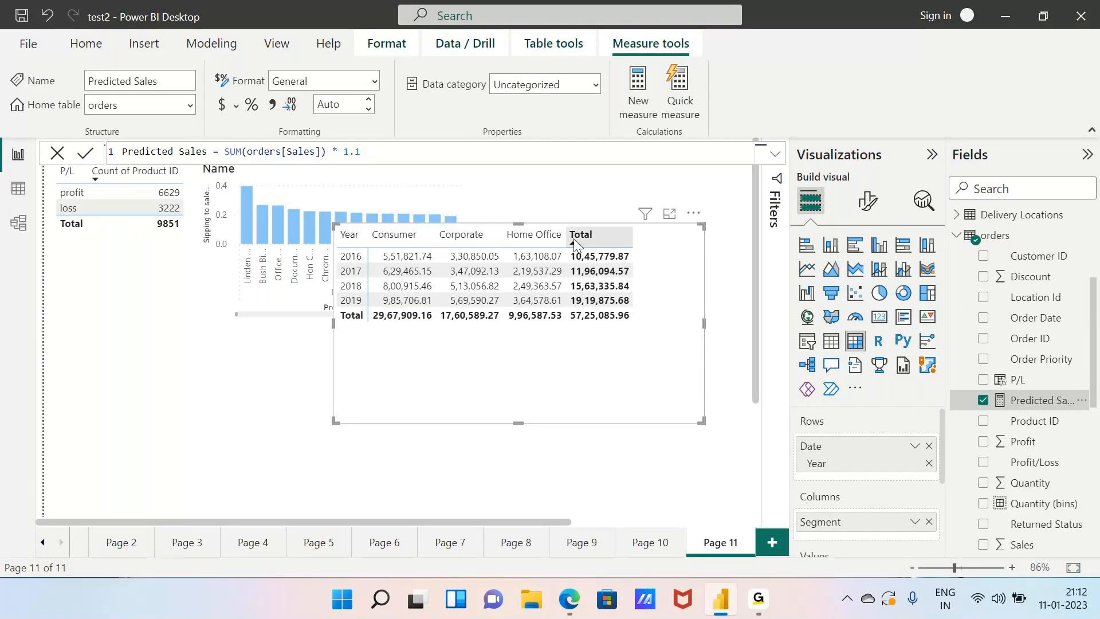
# Move the matrix below the shipping-to-sales ratio chart, and drill that chart up to the Category level
pyautogui.moveTo(575, 238); pyautogui.dragTo(469, 337)
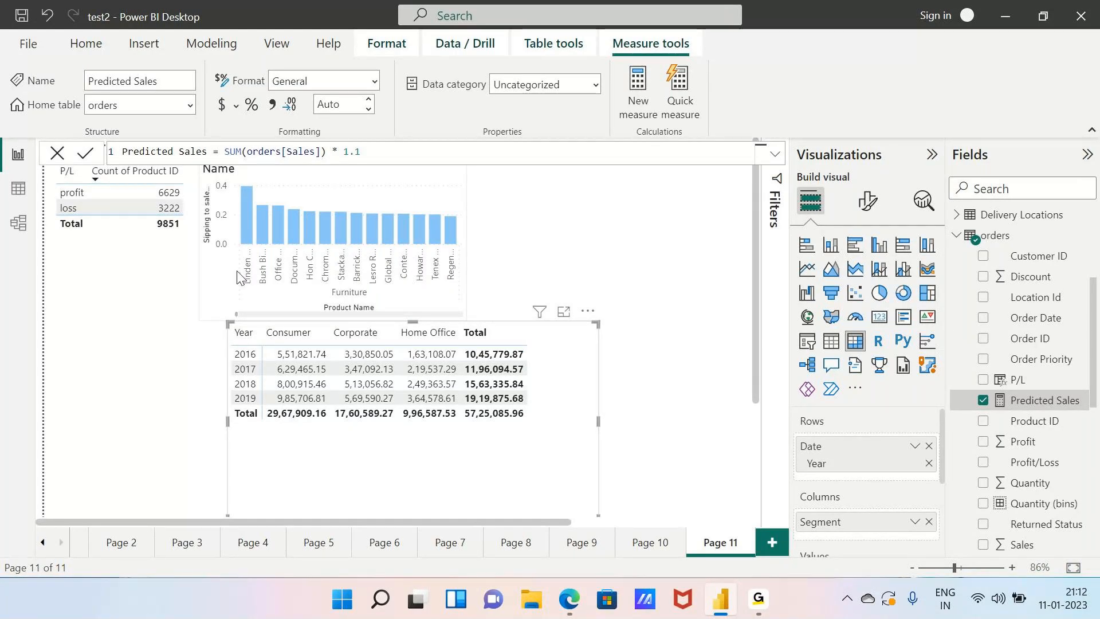
pyautogui.click(424, 188)
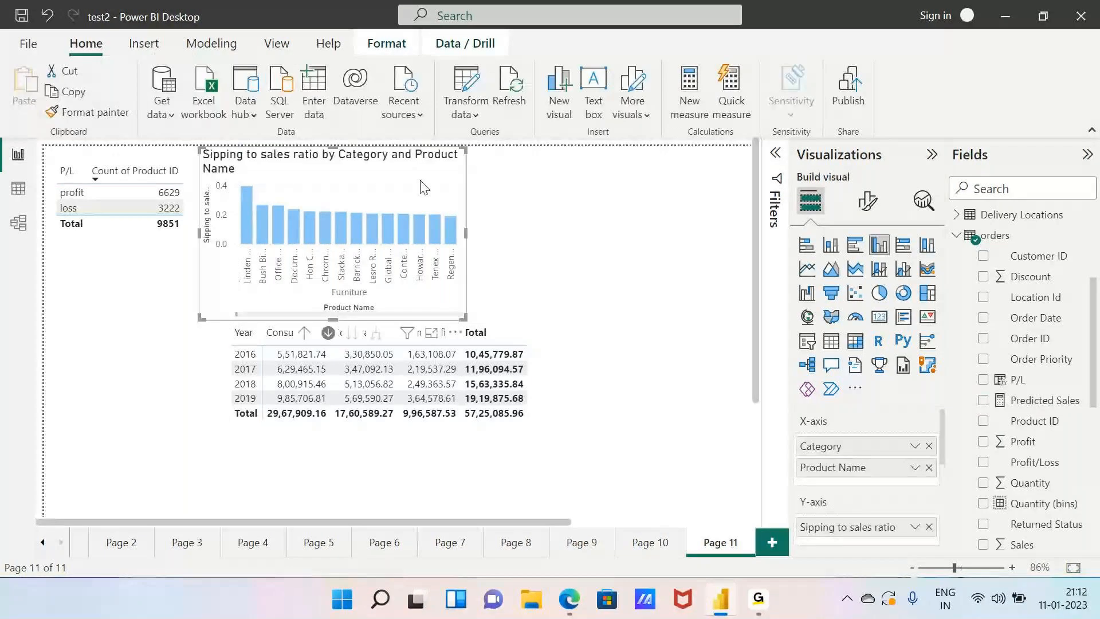
pyautogui.click(303, 334)
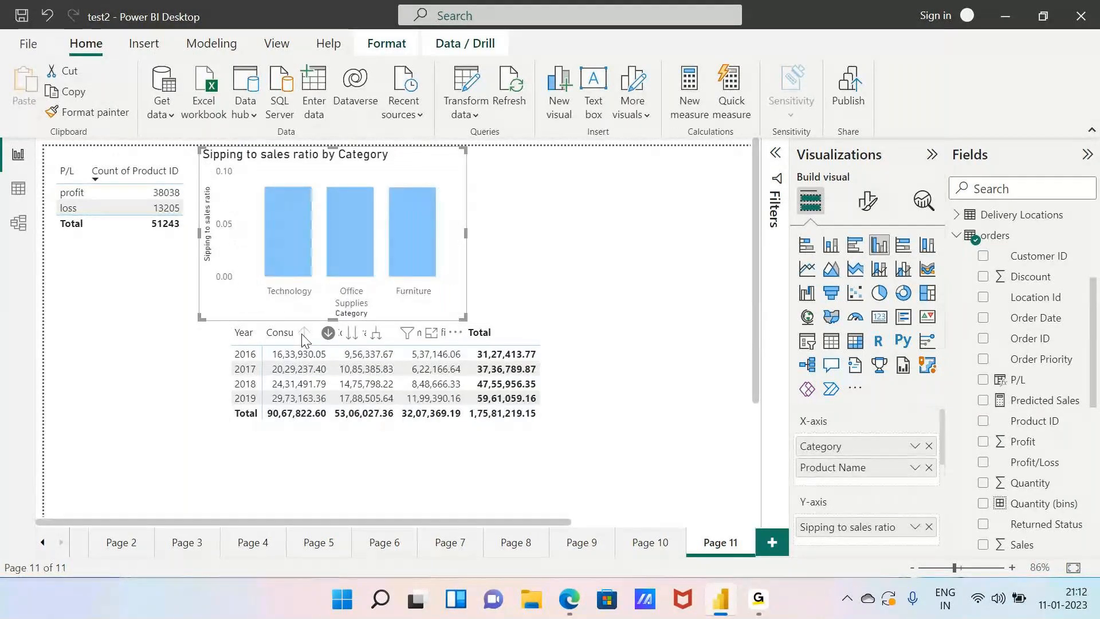
pyautogui.click(513, 254)
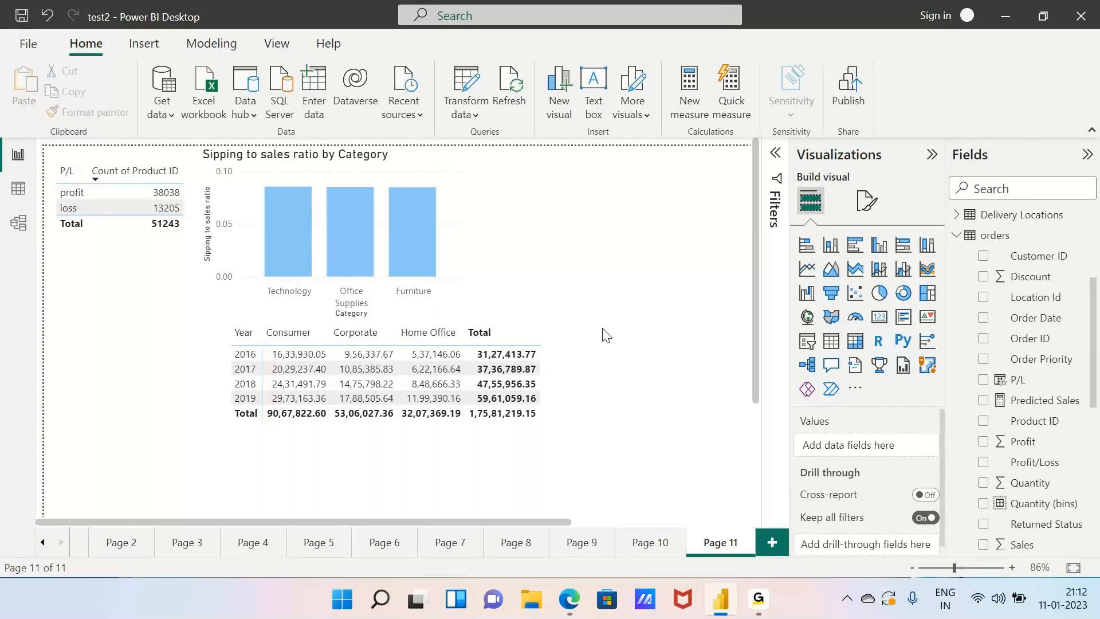
pyautogui.moveTo(736, 588)
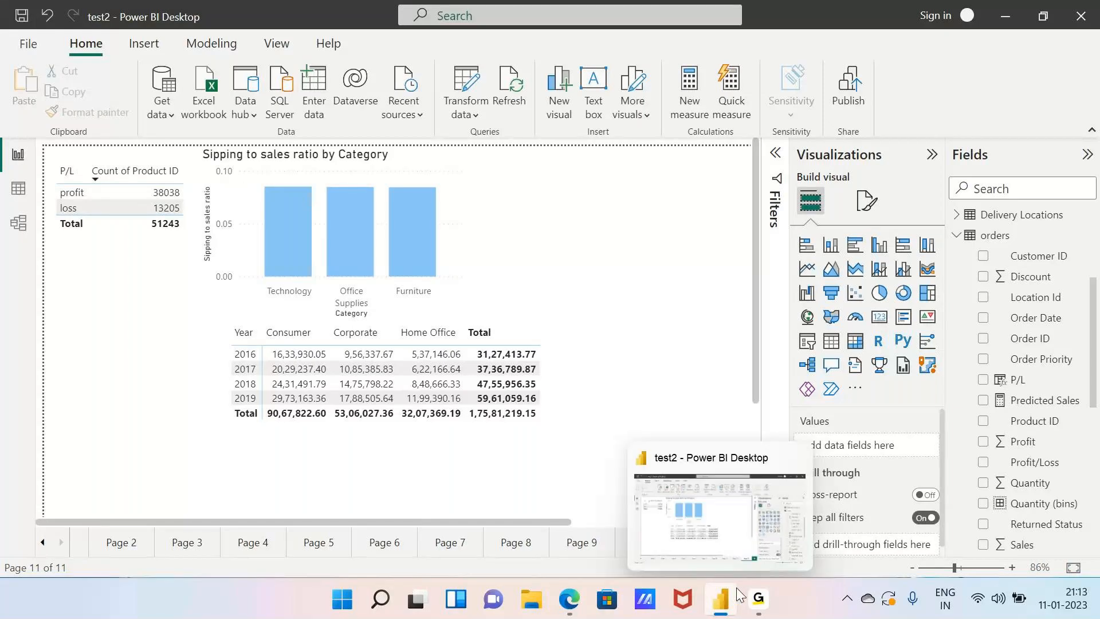
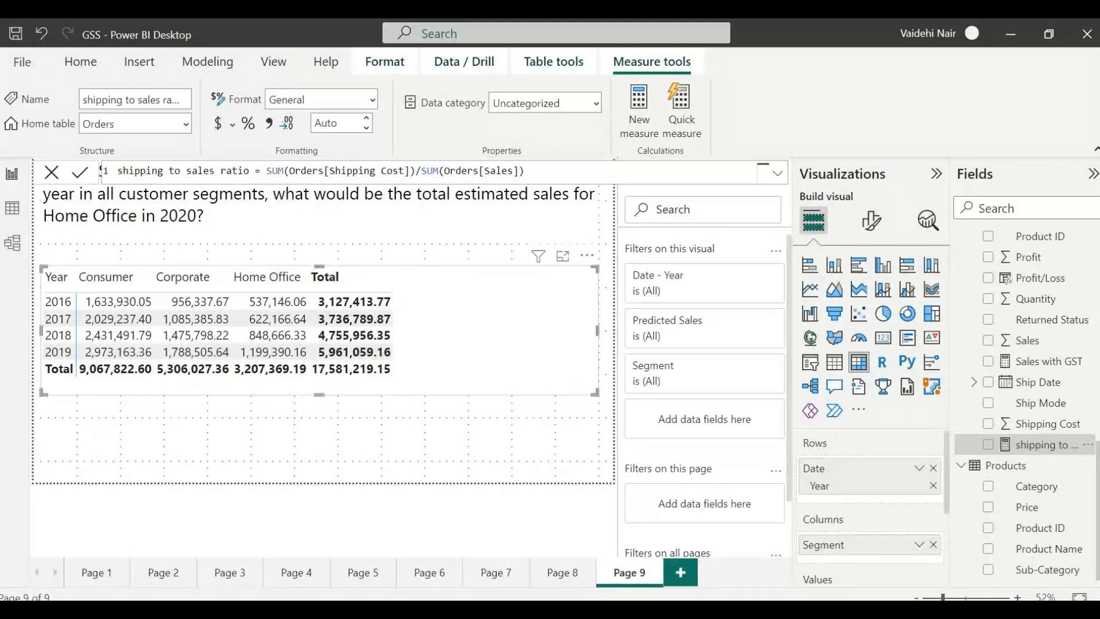
# Add a new report page with a text box reading "What percent of total Profit has USCA achieved by the end of 2018?"
pyautogui.hotkey('ctrl', 'm')
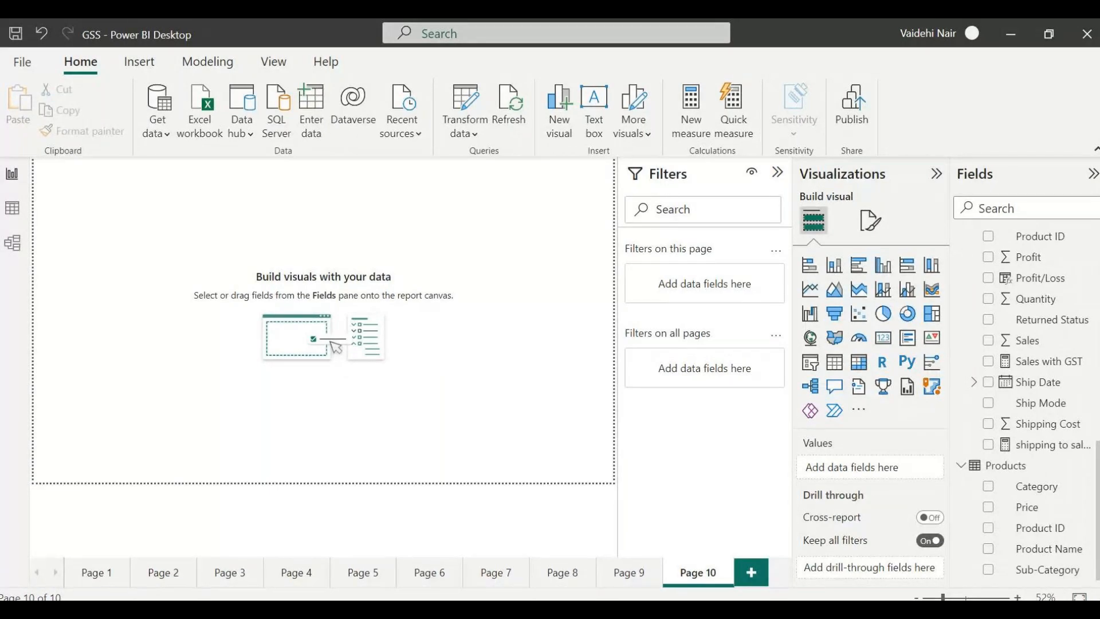
pyautogui.click(584, 119)
pyautogui.moveTo(164, 282); pyautogui.dragTo(609, 343)
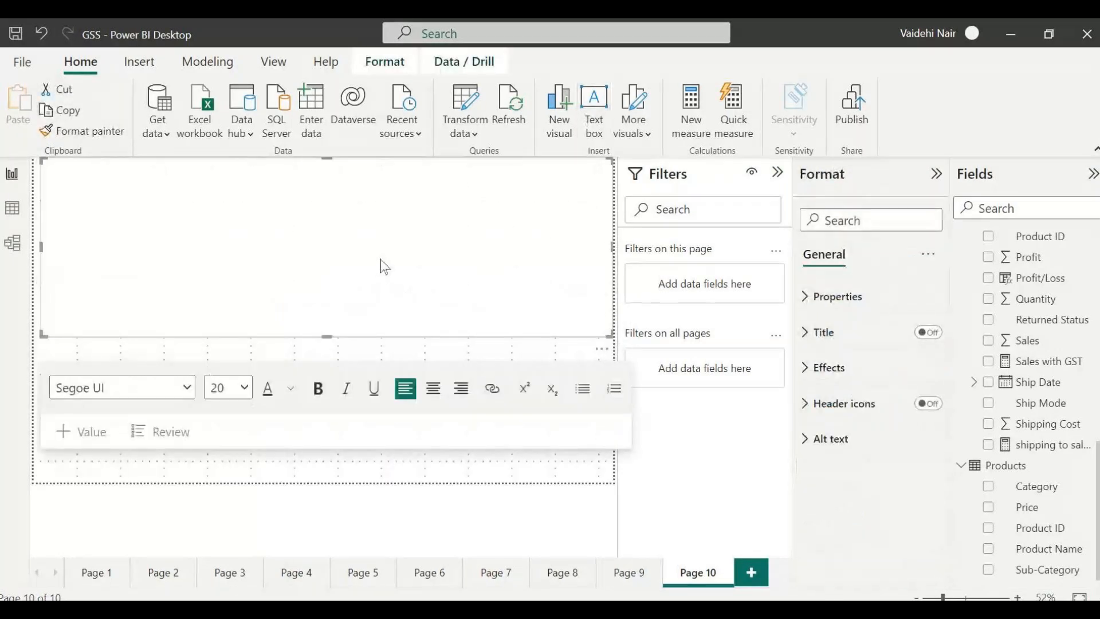
pyautogui.write('What percent of total Profit has USCA achieved by the end of 2018?')
# Format the whole question text in black at font size 28
pyautogui.hotkey('ctrl', 'a')
pyautogui.click(319, 391)
pyautogui.click(291, 389)
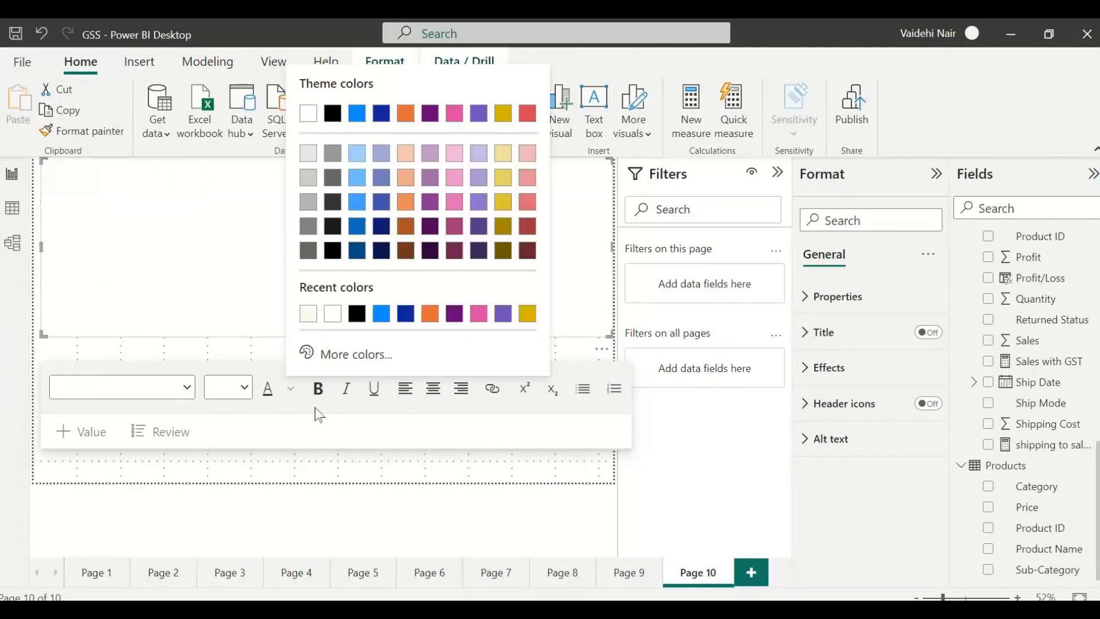
pyautogui.click(355, 313)
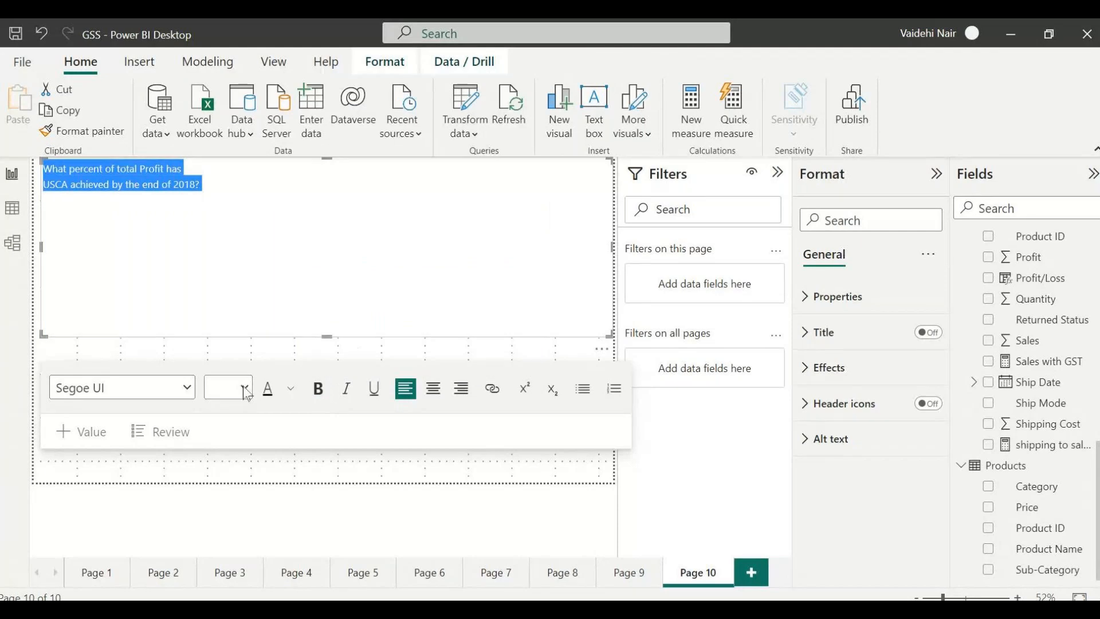
pyautogui.click(222, 258)
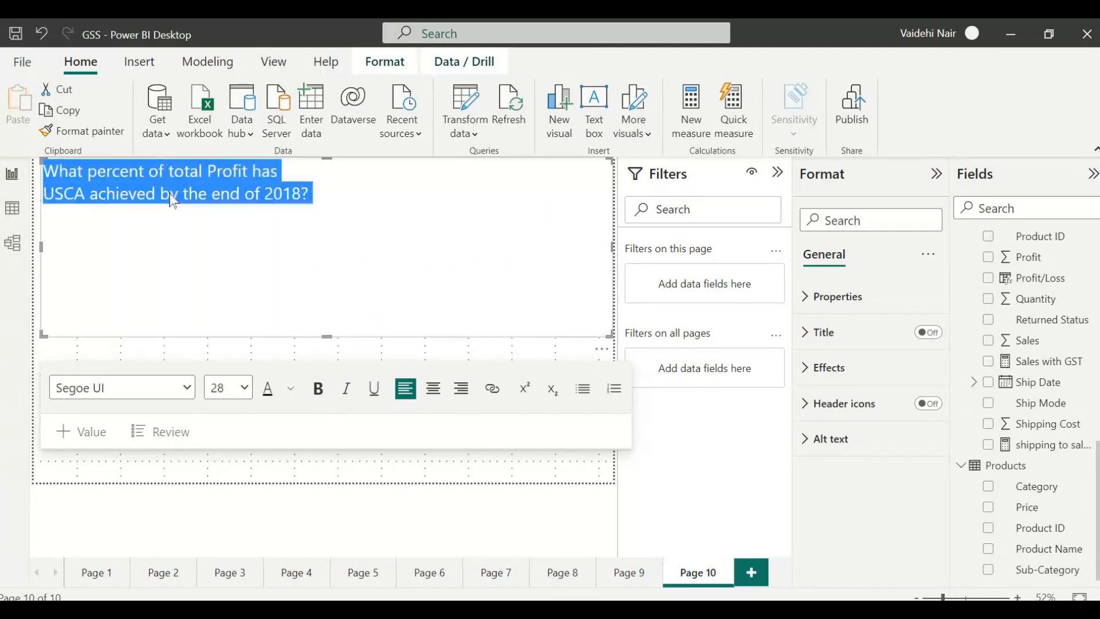
# Delete the words "percent of" from the question in the text box
pyautogui.doubleClick(116, 172)
pyautogui.press('Delete')
pyautogui.press('Delete')
pyautogui.press('Delete')
pyautogui.press('Delete')
pyautogui.press('Delete')
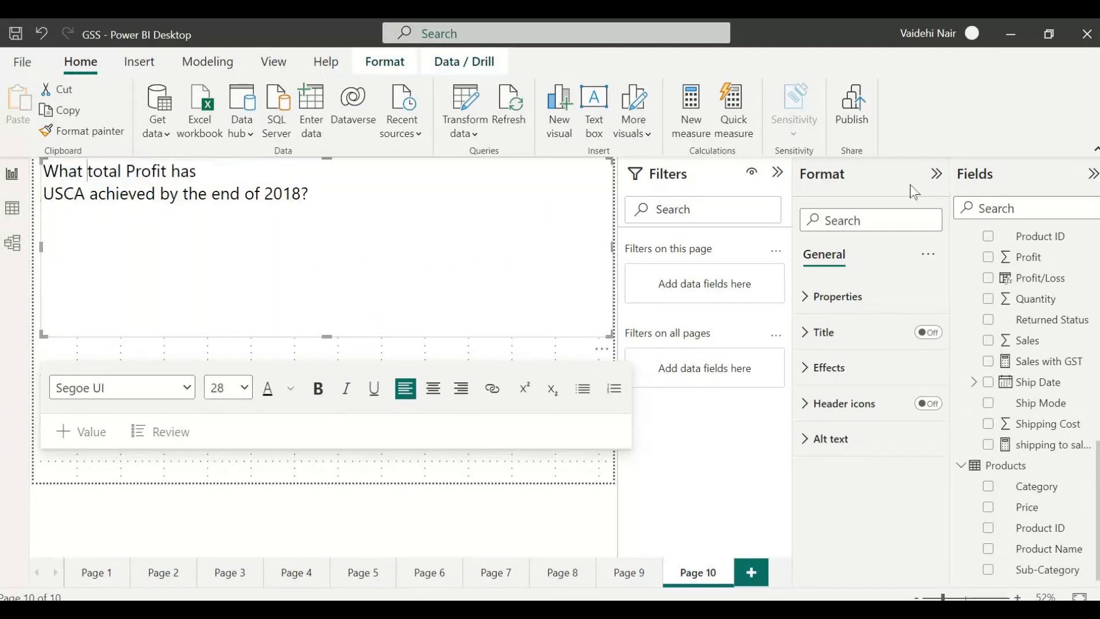
# Replace the word "What" at the start of the question text with "Find"
pyautogui.press('BackSpace')
pyautogui.press('BackSpace')
pyautogui.press('BackSpace')
pyautogui.press('BackSpace')
pyautogui.press('BackSpace')
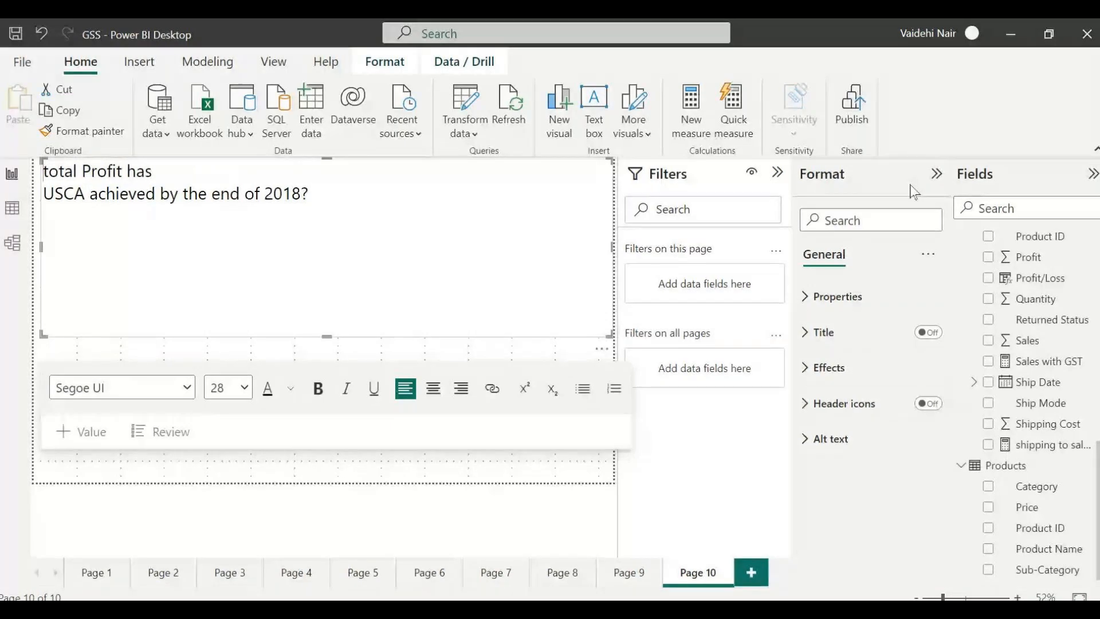
pyautogui.write('Find')
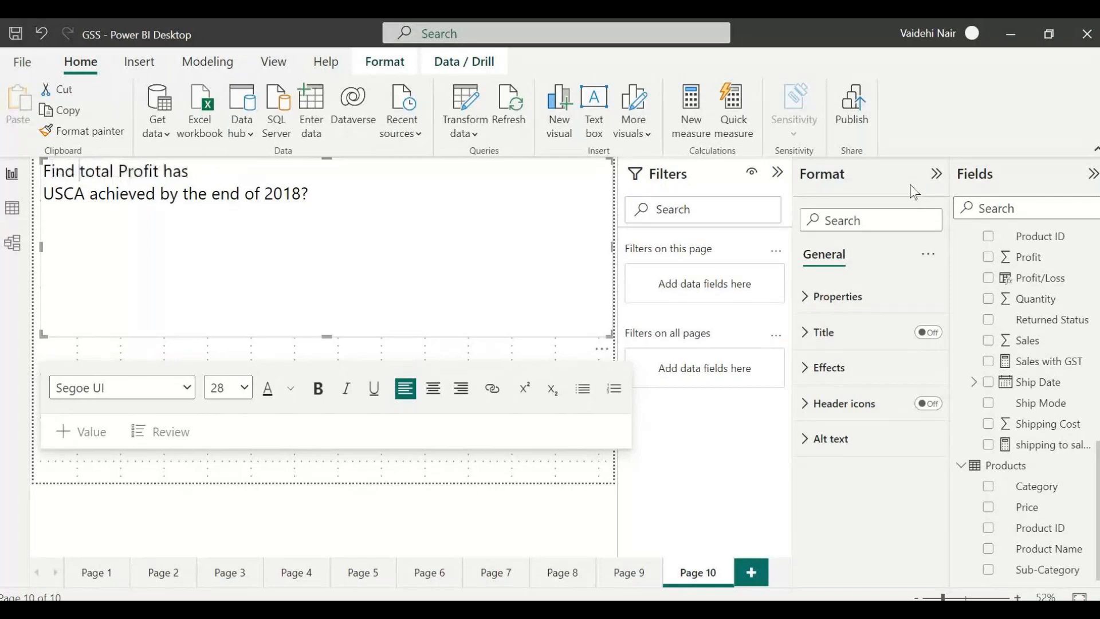
# Reword the question to "Find total Profit generated by USCA by the end of 2018?" on one line and shorten the text box to fit
pyautogui.press('End')
pyautogui.press('BackSpace')
pyautogui.press('BackSpace')
pyautogui.press('BackSpace')
pyautogui.write('generated')
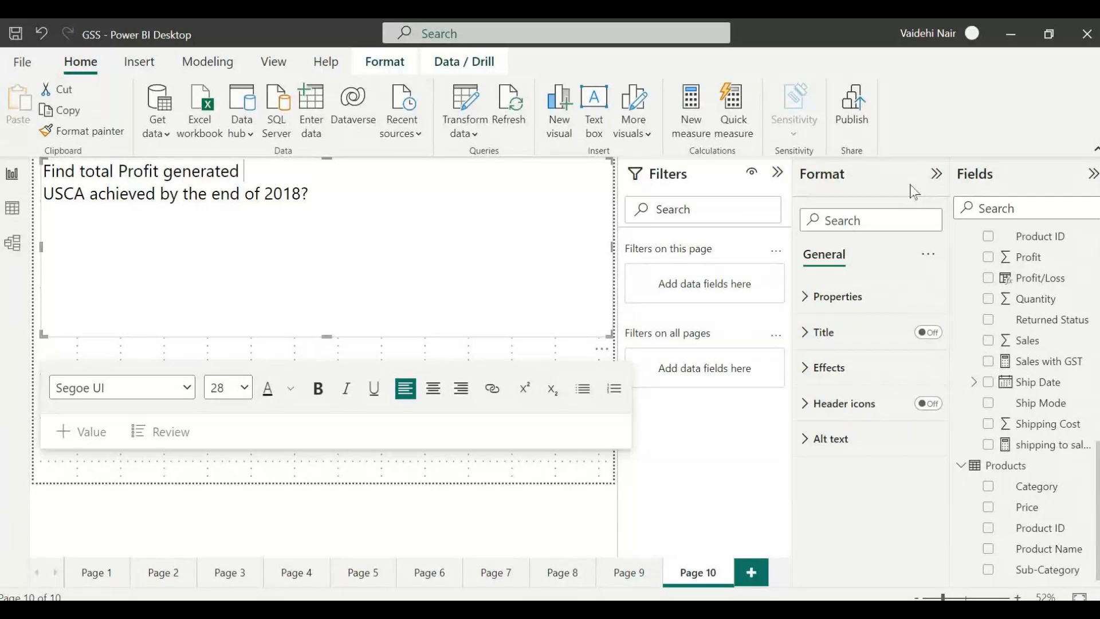
pyautogui.press('Delete')
pyautogui.write('by')
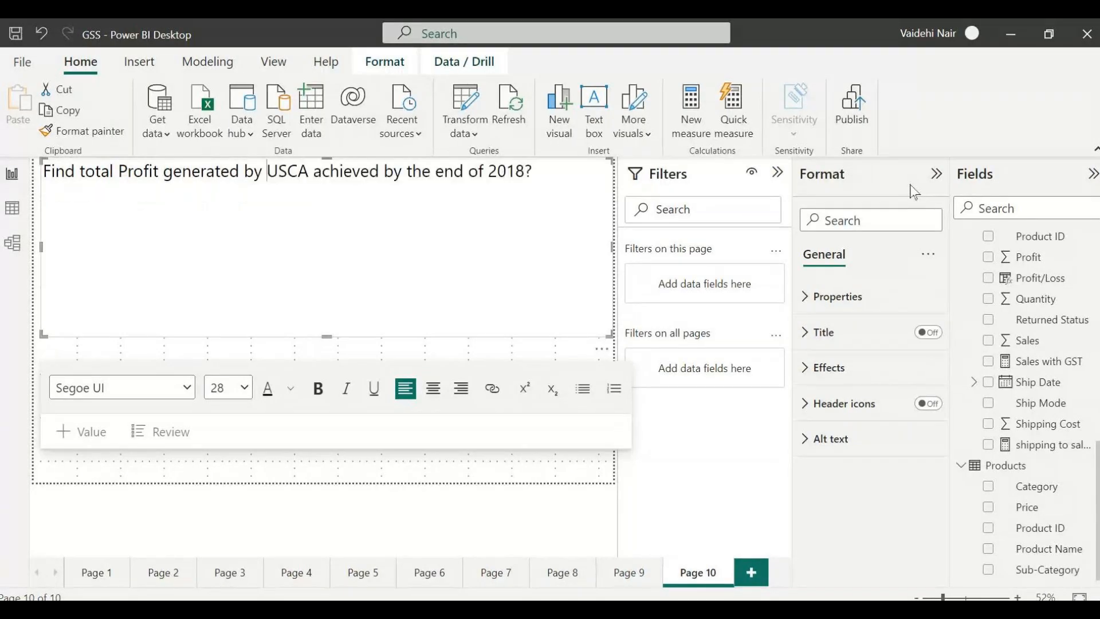
pyautogui.doubleClick(344, 171)
pyautogui.press('BackSpace')
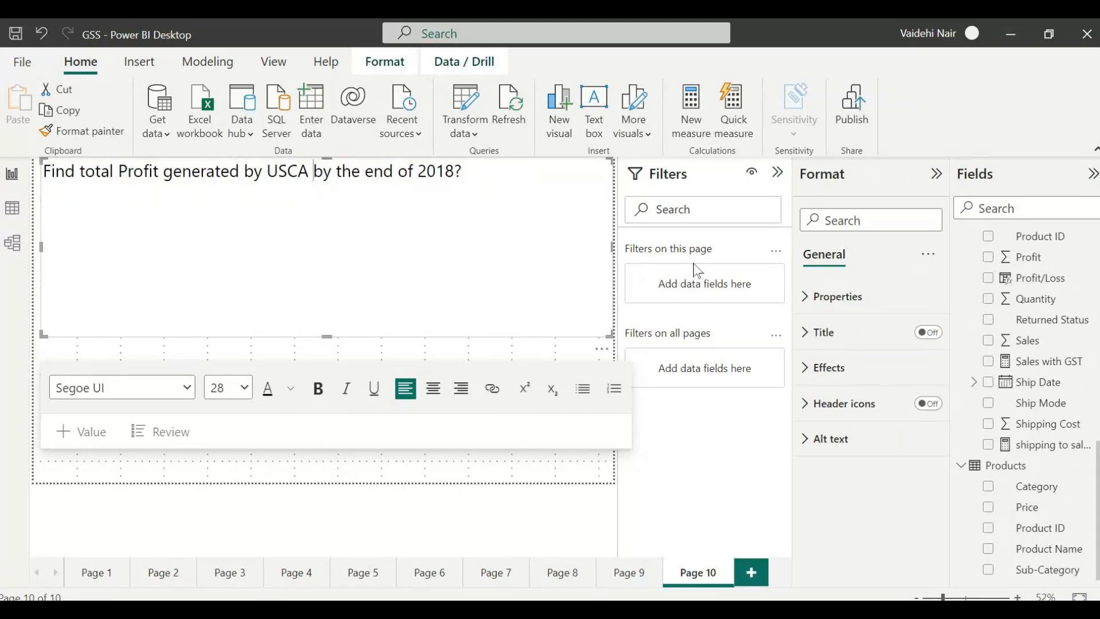
pyautogui.moveTo(327, 336); pyautogui.dragTo(328, 205)
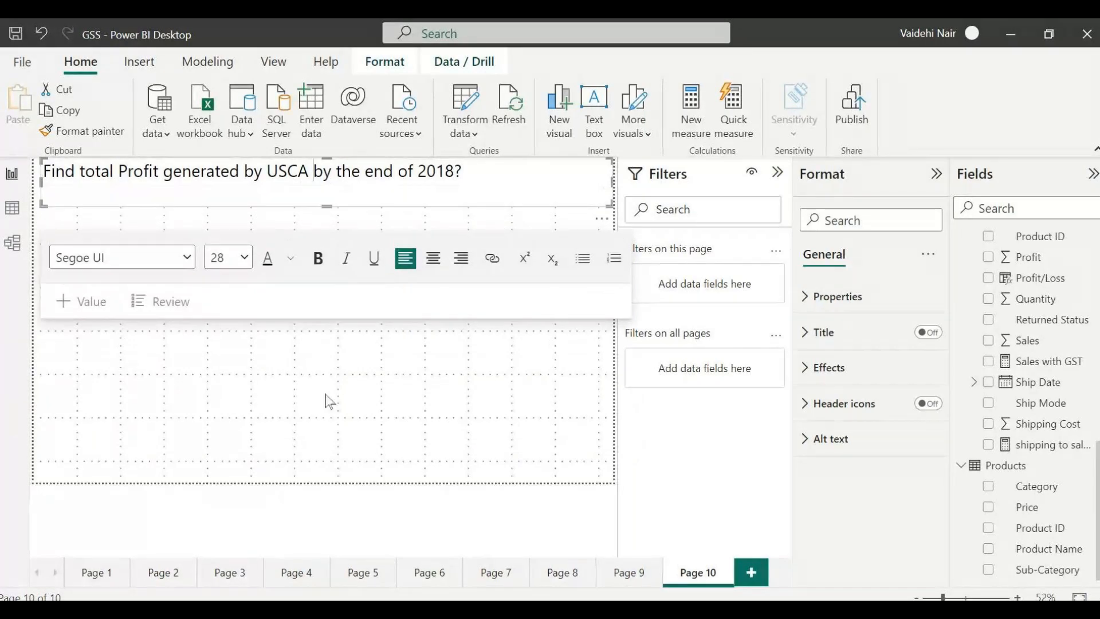
# Insert a matrix below the question, make it taller, and add Year from the Date Table's date hierarchy as its rows
pyautogui.click(329, 401)
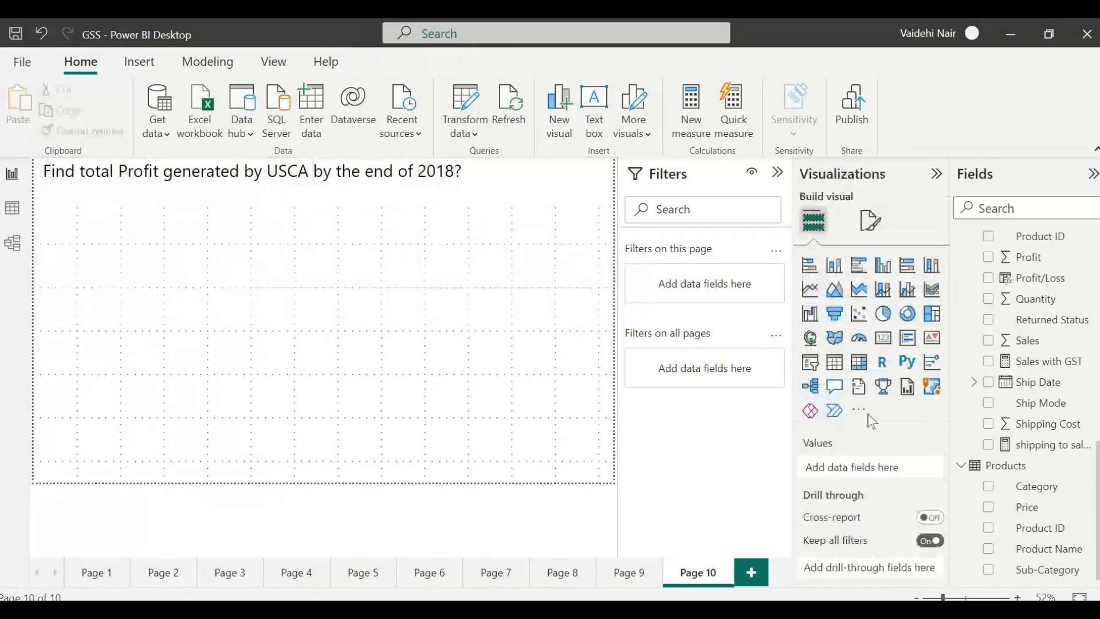
pyautogui.click(859, 363)
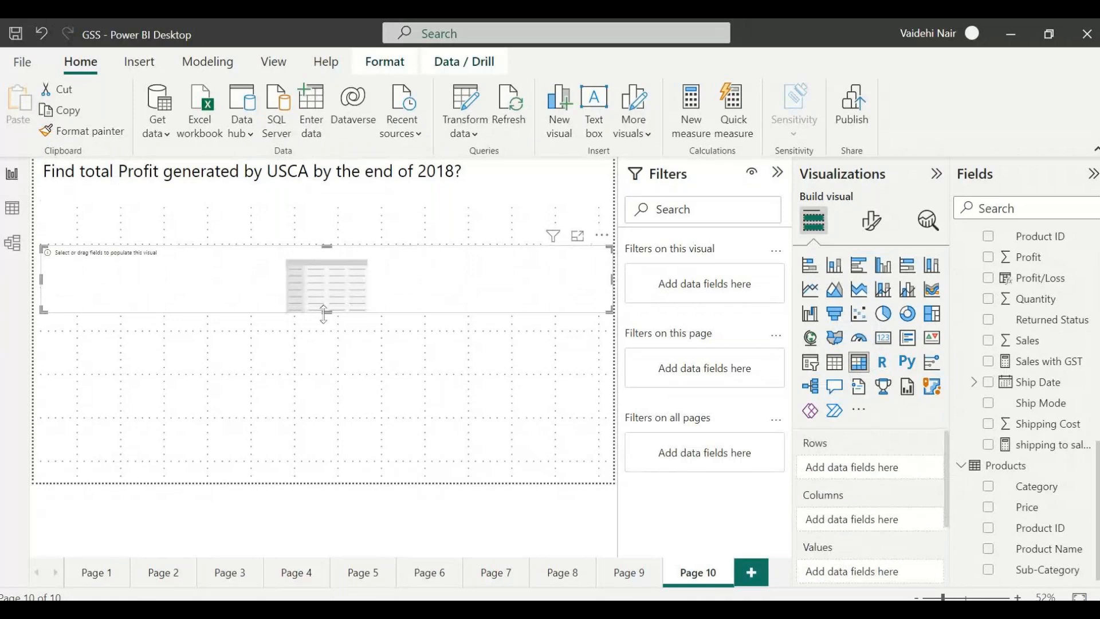
pyautogui.moveTo(324, 314); pyautogui.dragTo(327, 416)
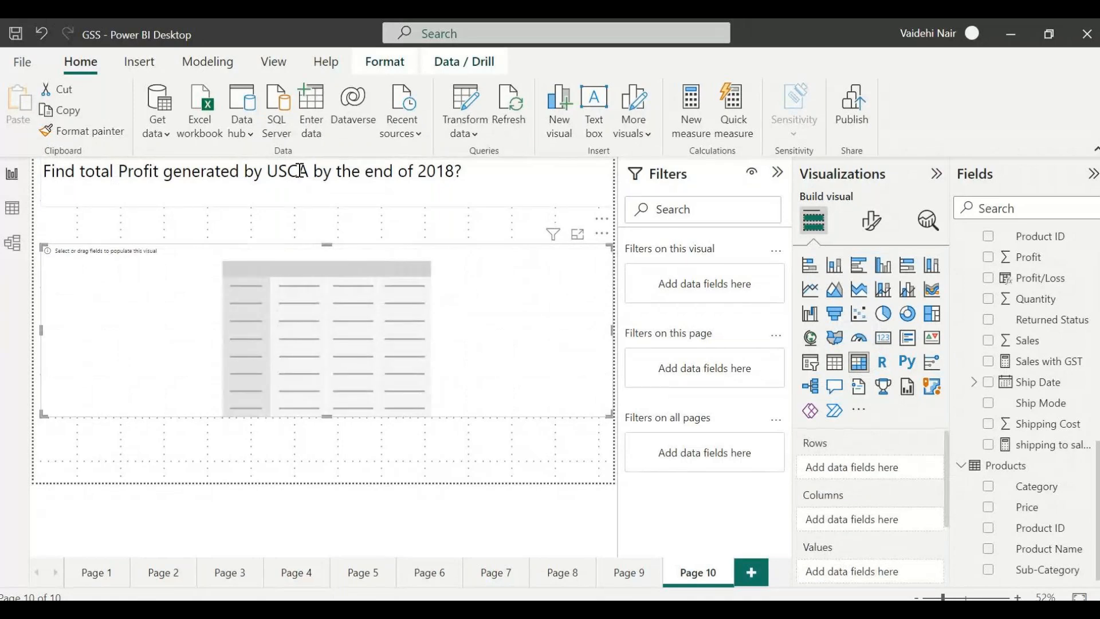
pyautogui.scroll(5, 1032, 381)
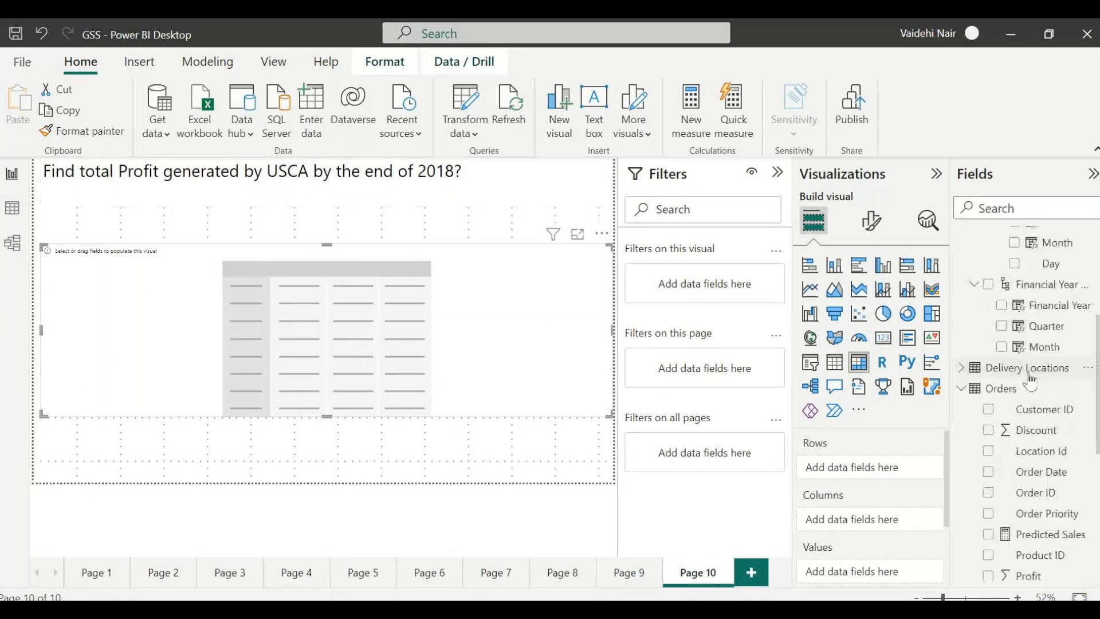
pyautogui.scroll(3, 1020, 355)
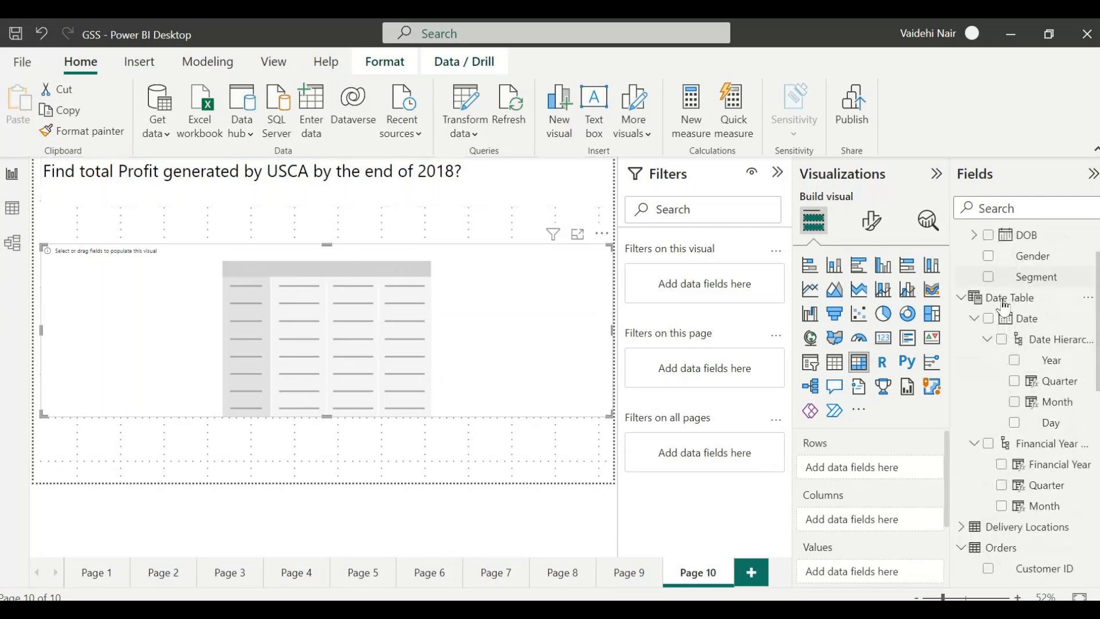
pyautogui.click(1014, 361)
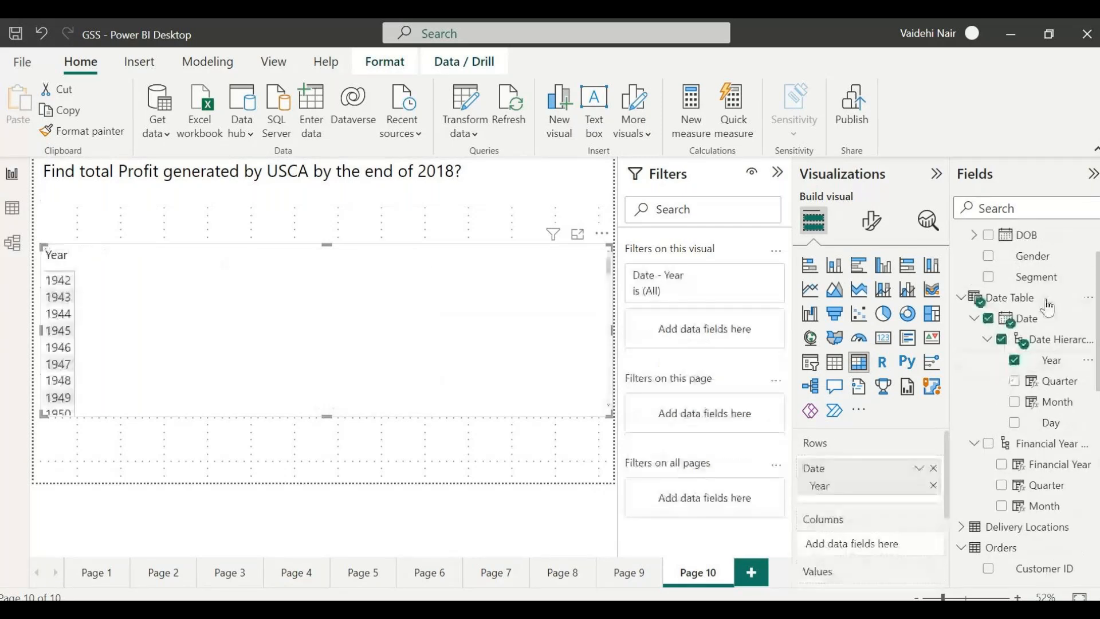
# Add Market from Delivery Locations as the matrix columns and Profit from Orders as its values
pyautogui.scroll(-3, 1018, 364)
pyautogui.scroll(-1, 1018, 367)
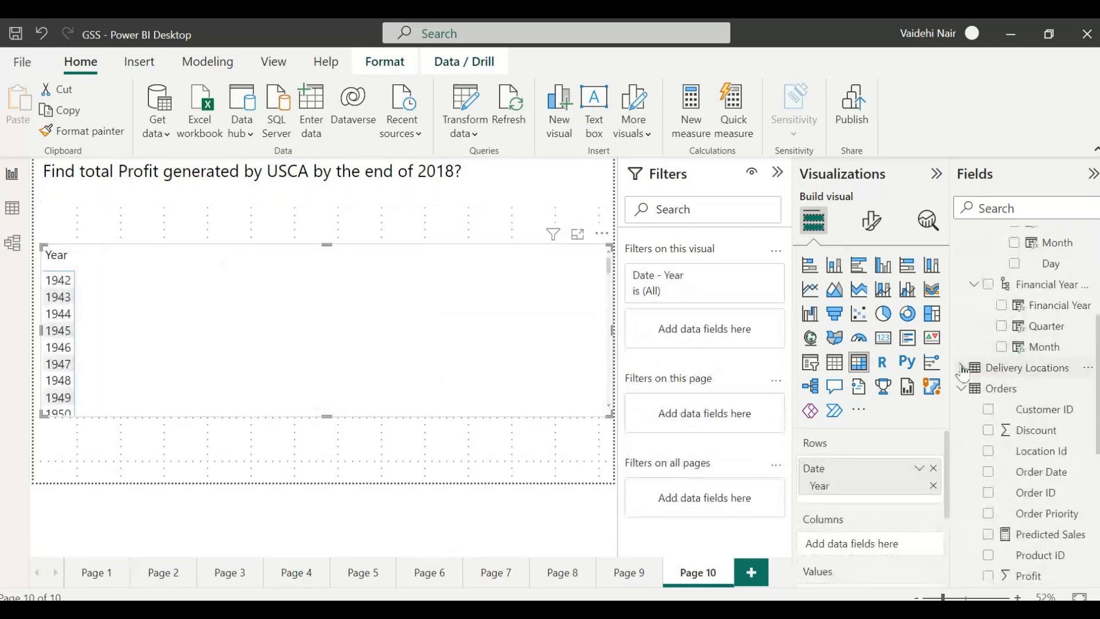
pyautogui.click(962, 368)
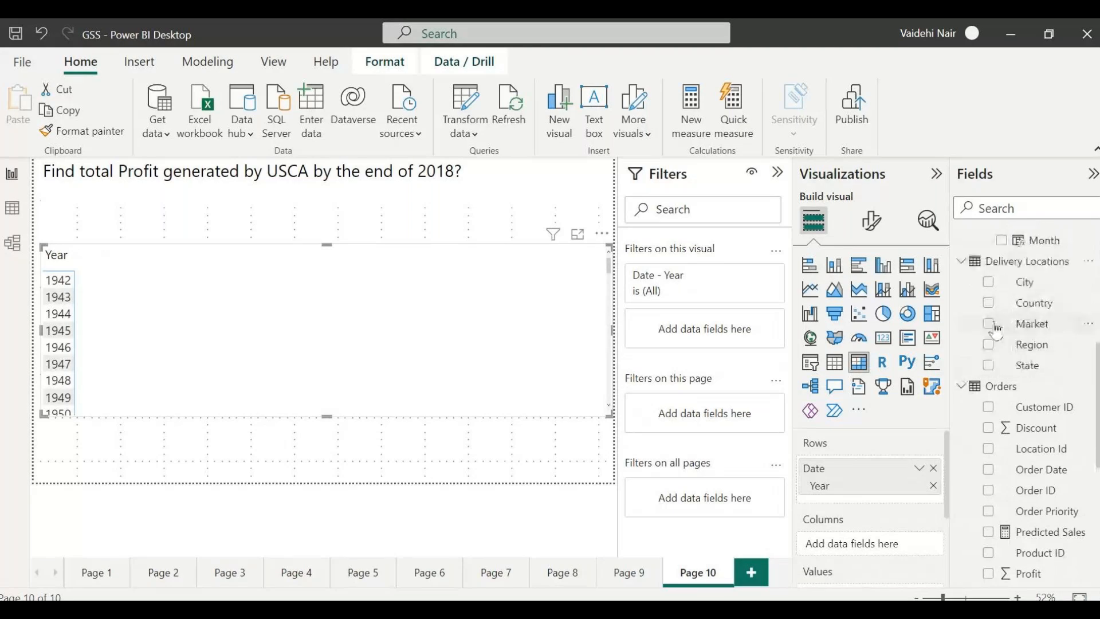
pyautogui.click(989, 325)
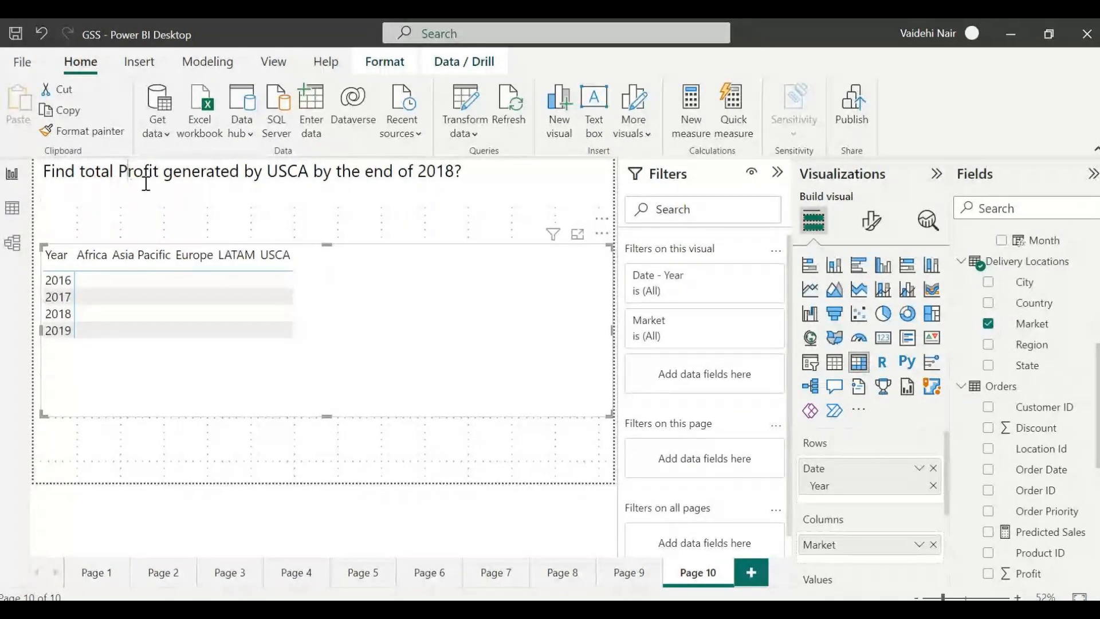
pyautogui.click(218, 280)
pyautogui.scroll(-3, 1078, 540)
pyautogui.scroll(-3, 1077, 540)
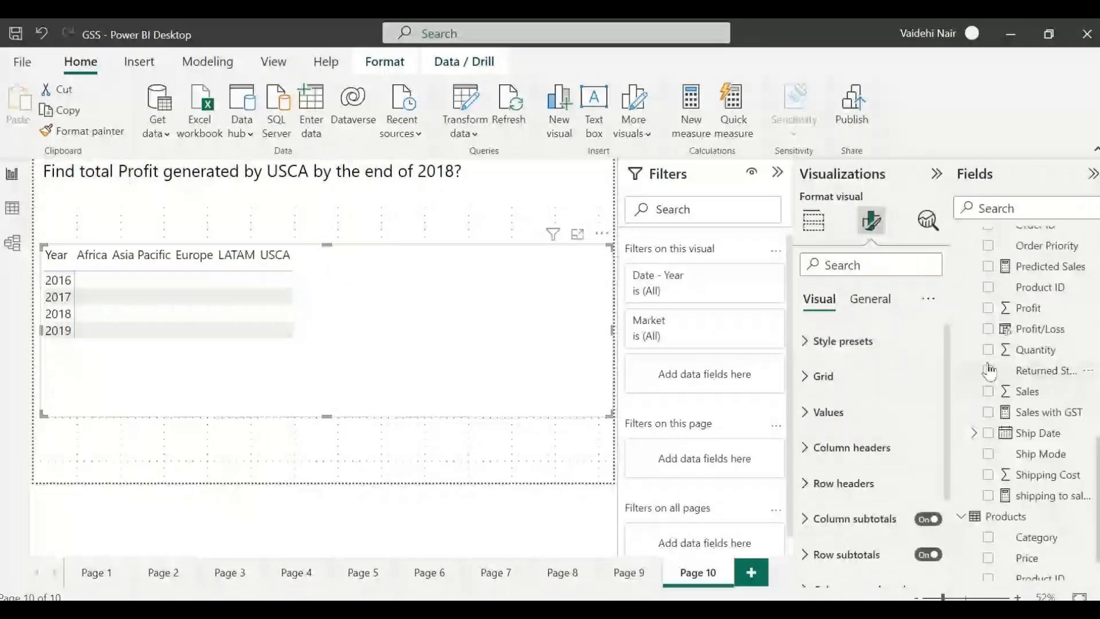
pyautogui.click(989, 309)
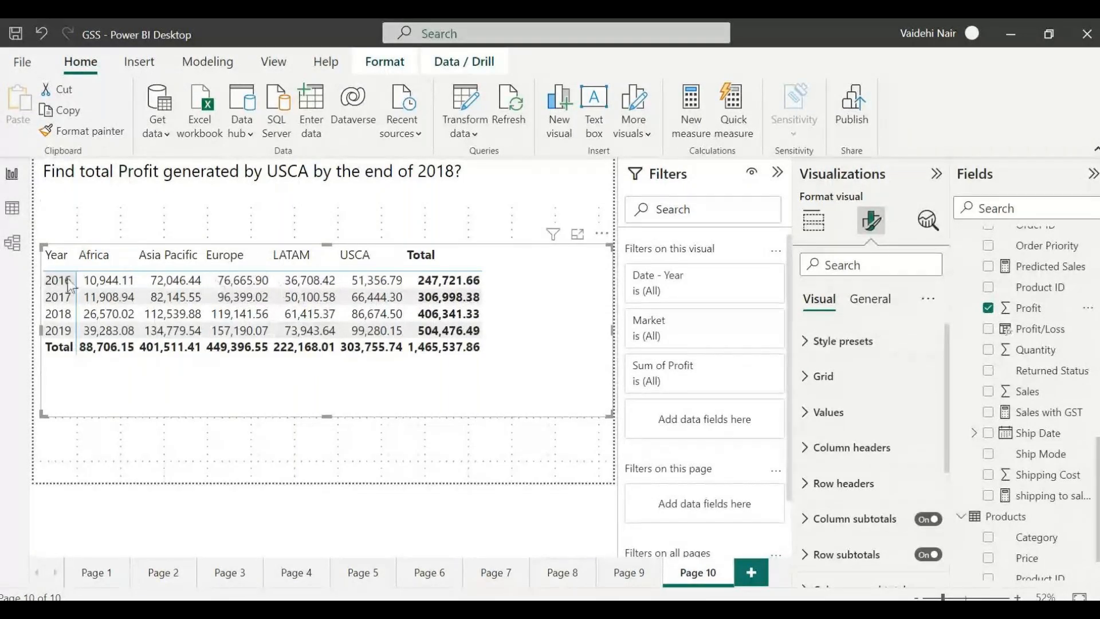
# Check USCA's 2016 profit in the matrix, clear the highlight, and shorten the matrix to fit its rows
pyautogui.click(378, 282)
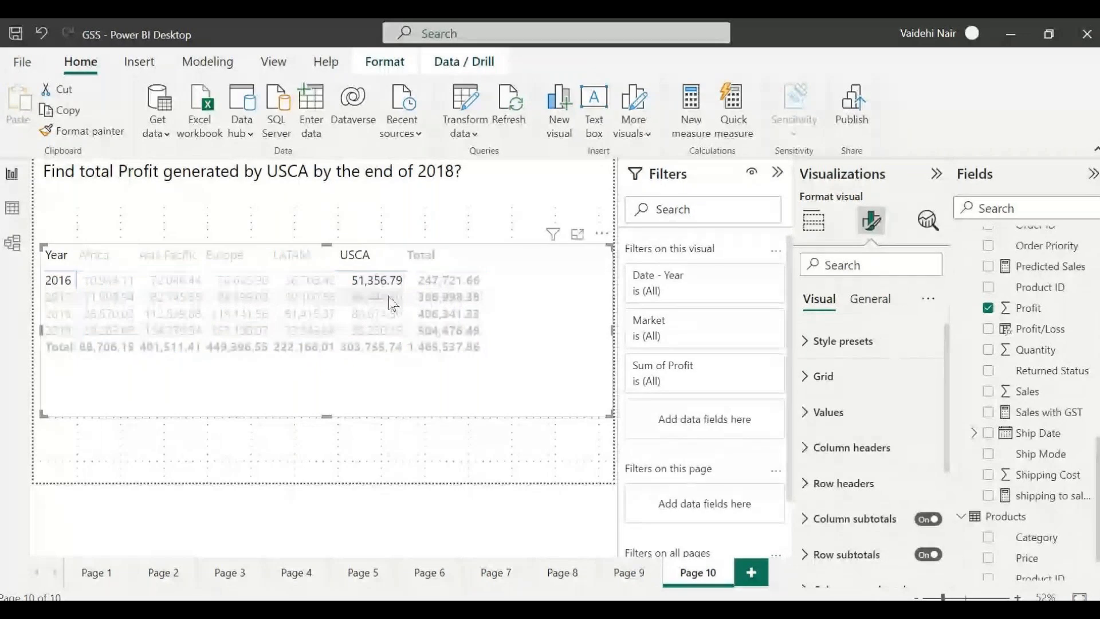
pyautogui.click(375, 381)
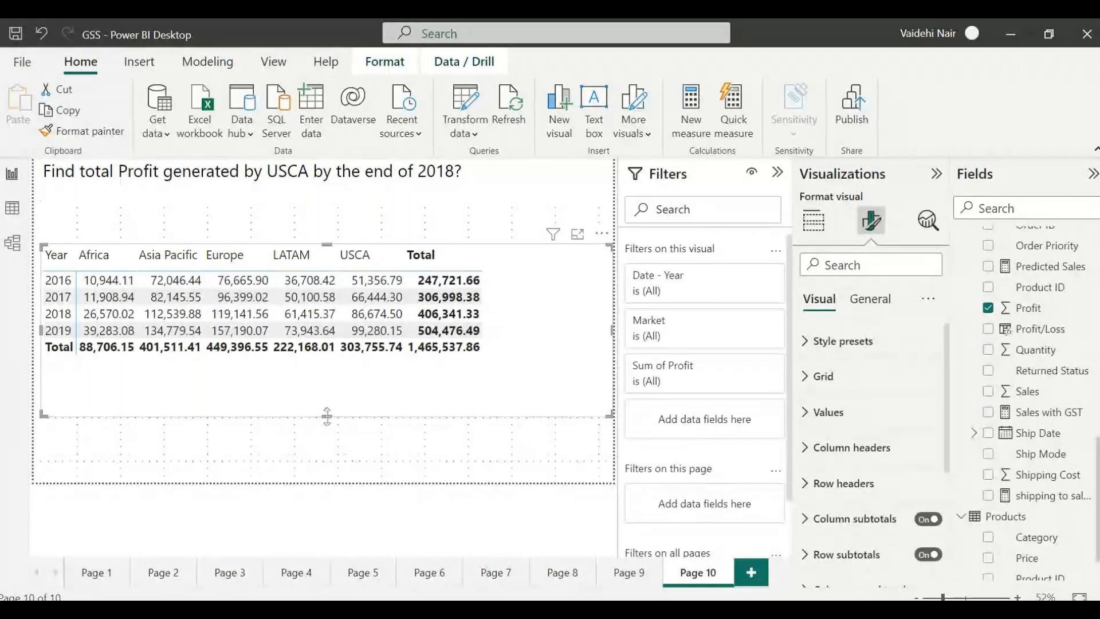
pyautogui.moveTo(326, 415); pyautogui.dragTo(328, 367)
pyautogui.click(332, 438)
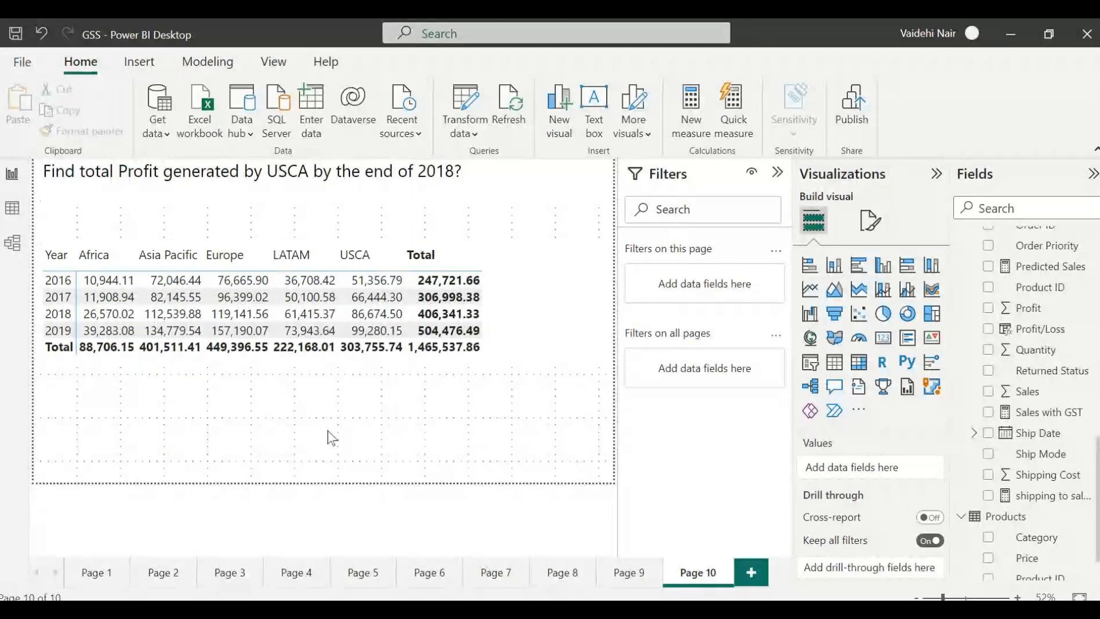
# Examine USCA's yearly profit in the matrix for 2016, 2017 and 2018 by highlighting each value
pyautogui.click(592, 348)
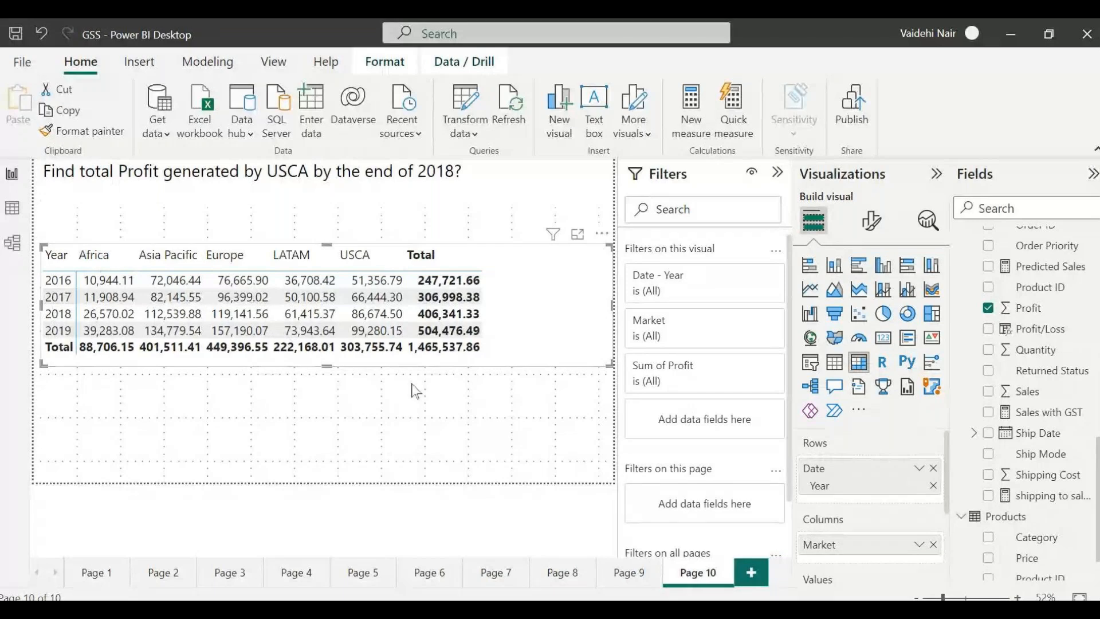
pyautogui.click(397, 284)
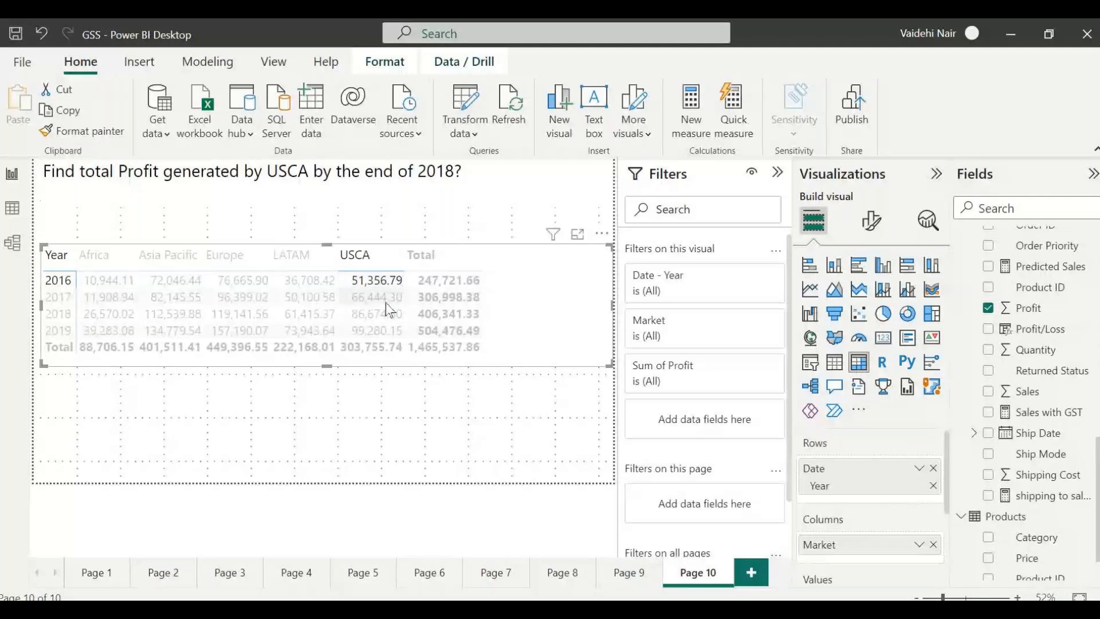
pyautogui.click(386, 303)
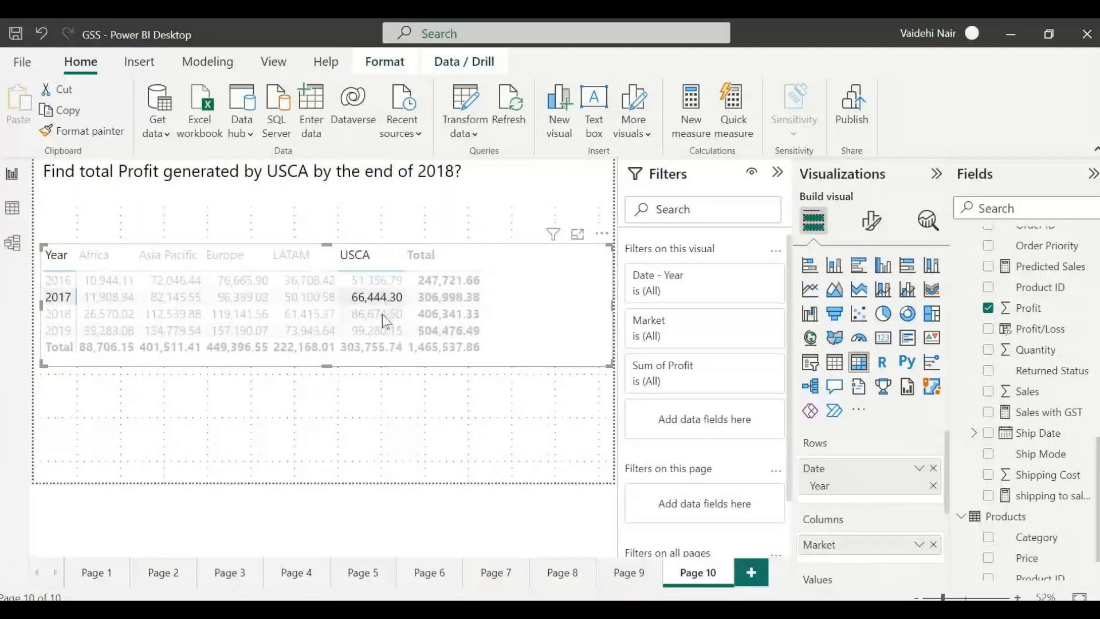
pyautogui.click(382, 315)
pyautogui.click(500, 347)
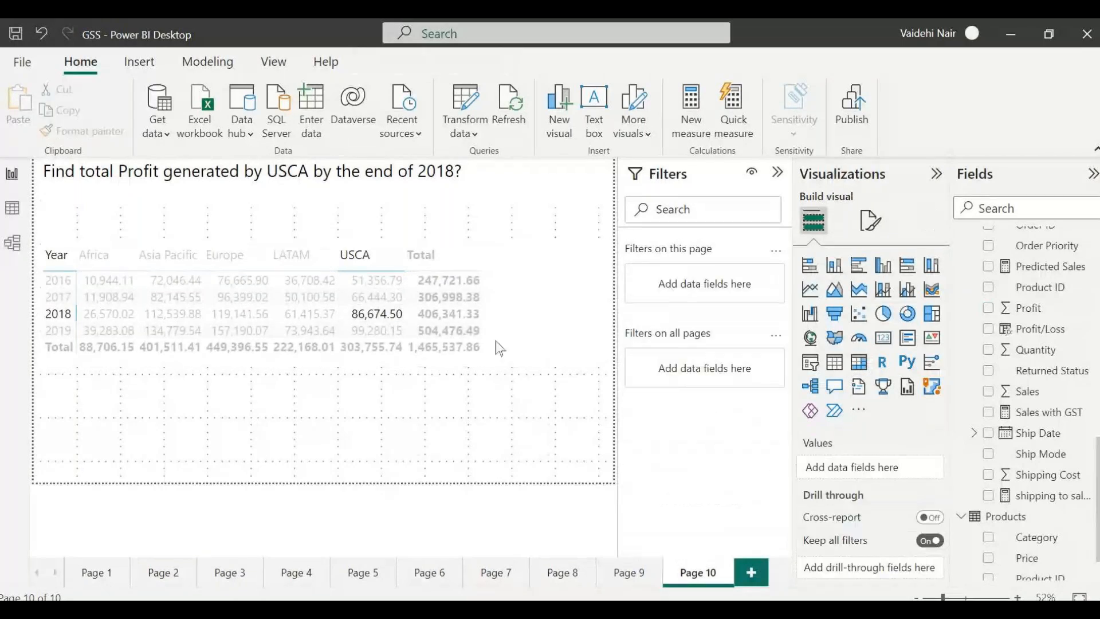
pyautogui.click(522, 328)
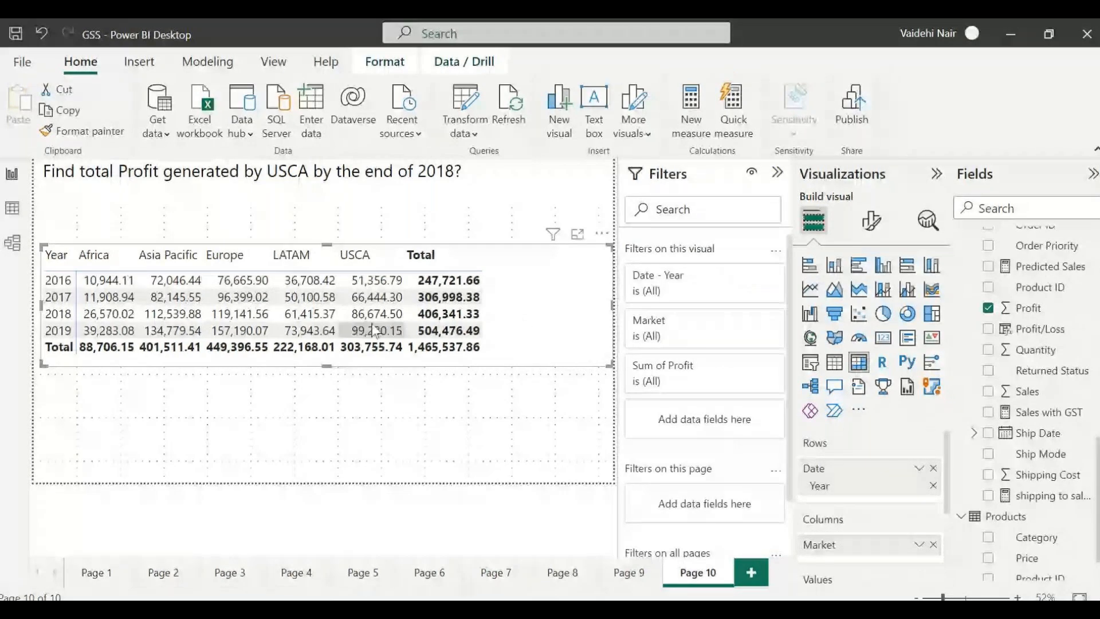
pyautogui.click(376, 280)
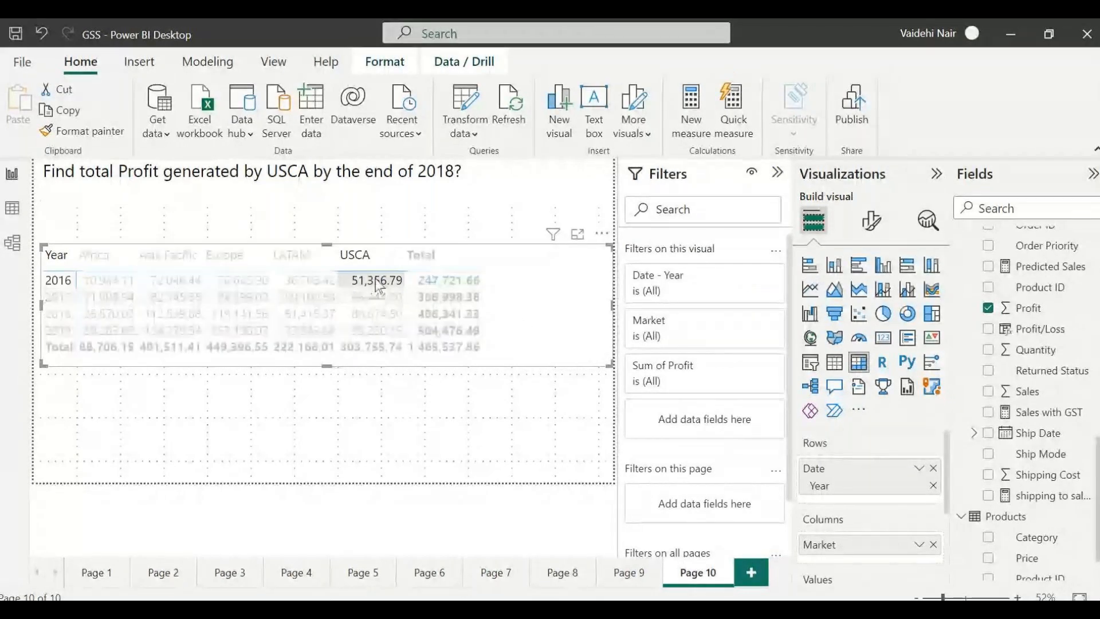
pyautogui.click(566, 293)
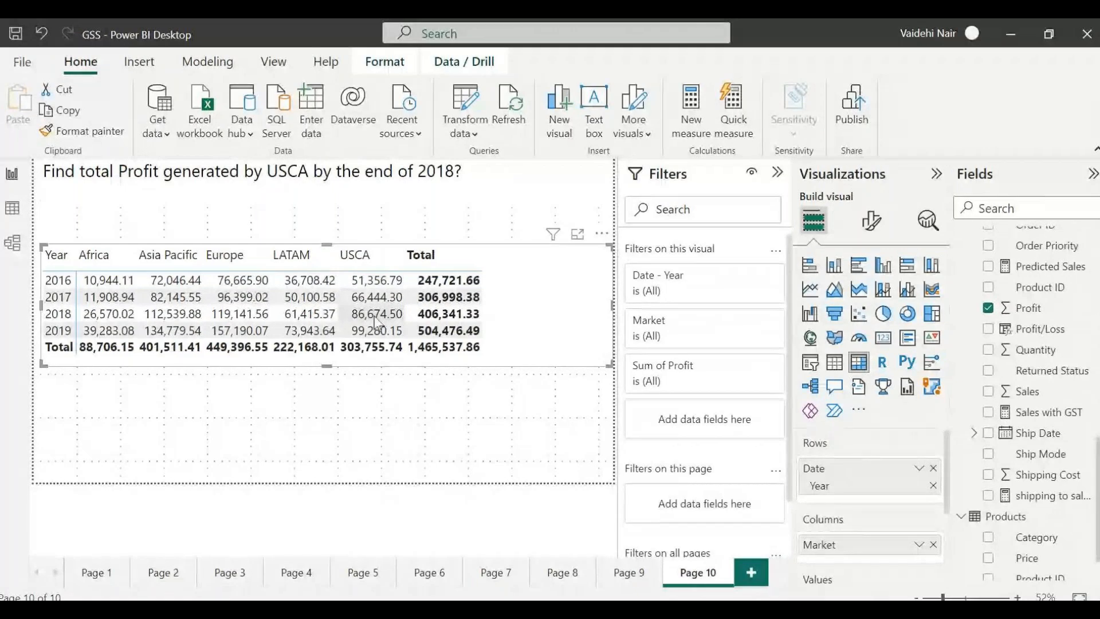
pyautogui.click(512, 447)
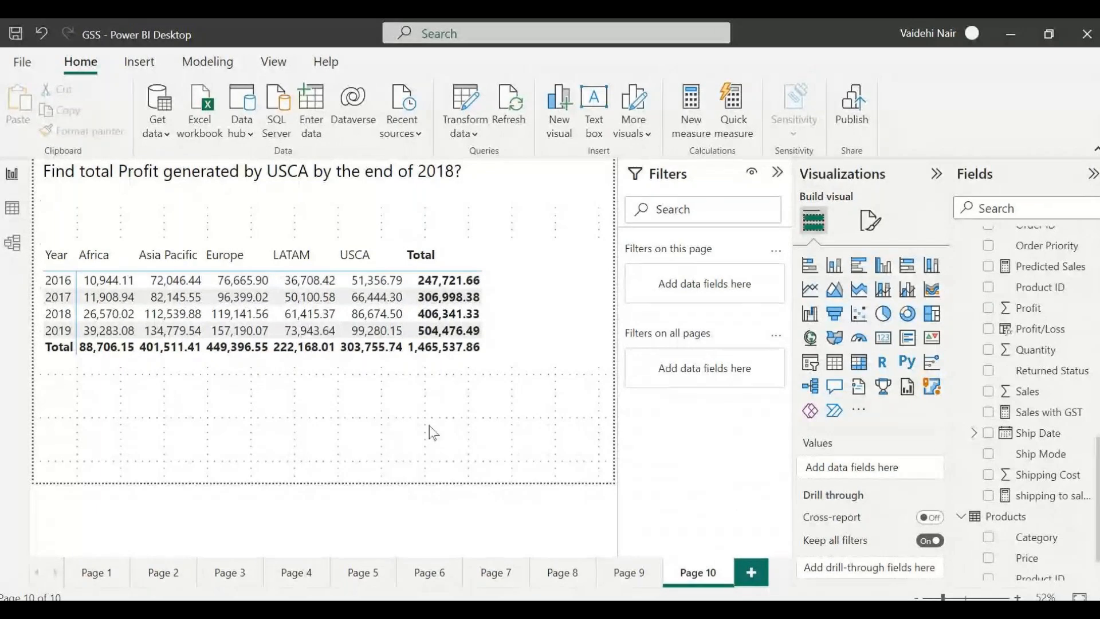
# Narrow the matrix so its width fits closely around the Total column
pyautogui.click(530, 332)
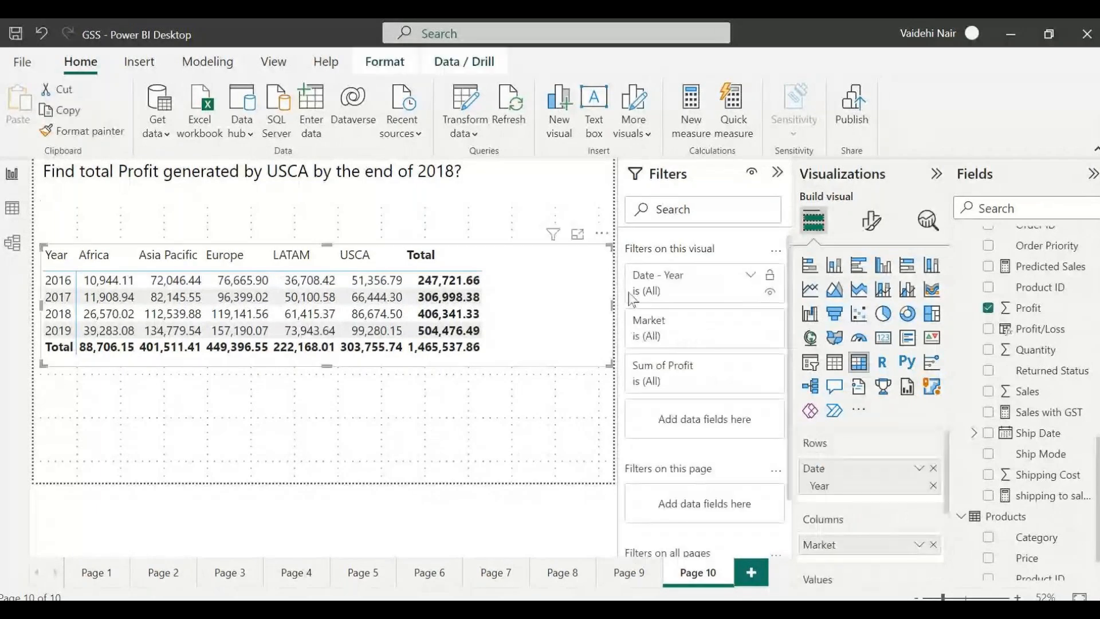
pyautogui.moveTo(617, 306); pyautogui.dragTo(631, 305)
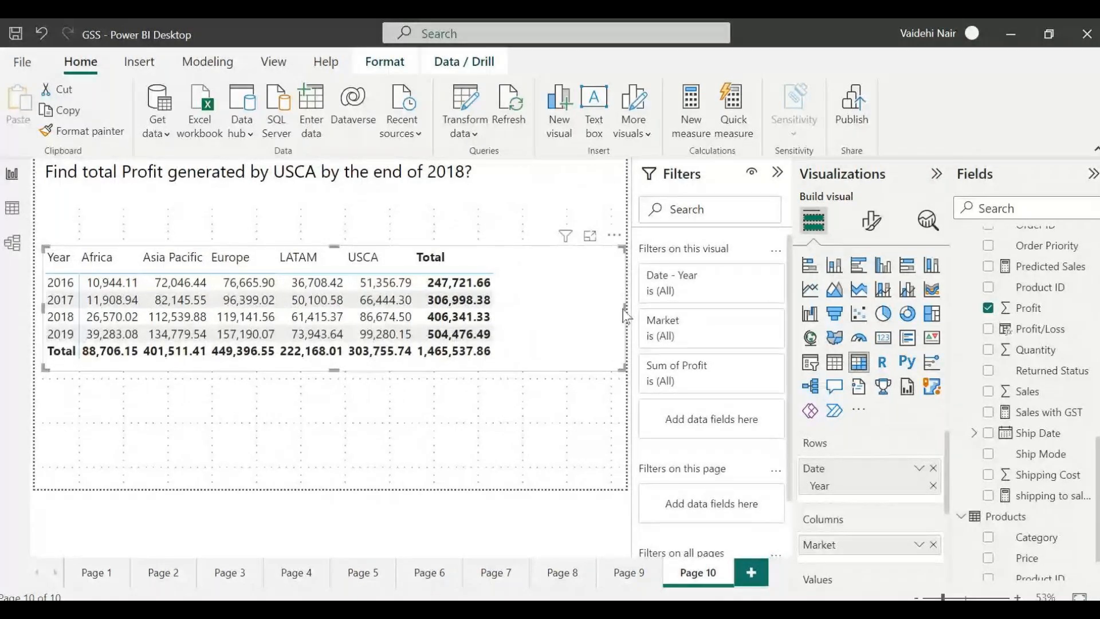
pyautogui.moveTo(625, 314); pyautogui.dragTo(514, 321)
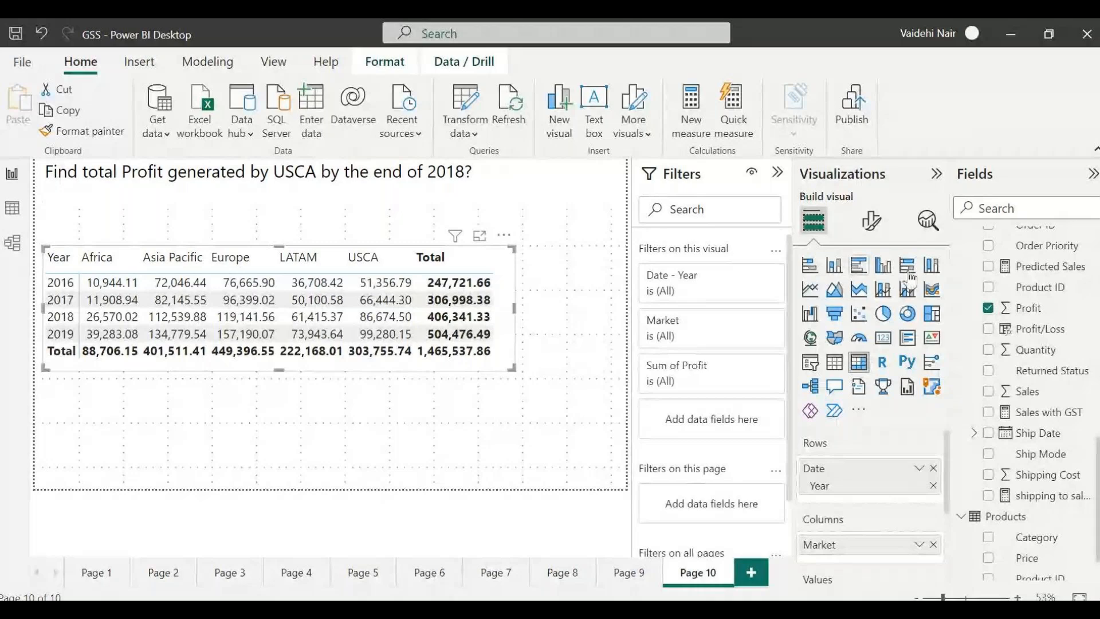
# Switch to the data view and select the Orders table as the home for a new quick measure
pyautogui.scroll(5, 1057, 334)
pyautogui.scroll(1, 1048, 372)
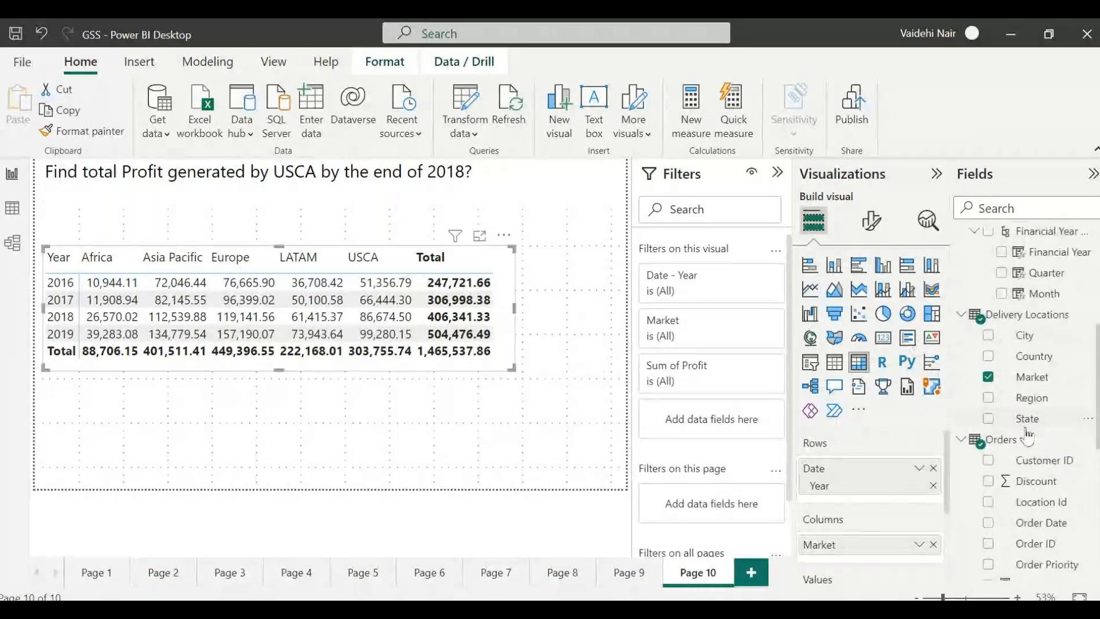
pyautogui.click(1018, 444)
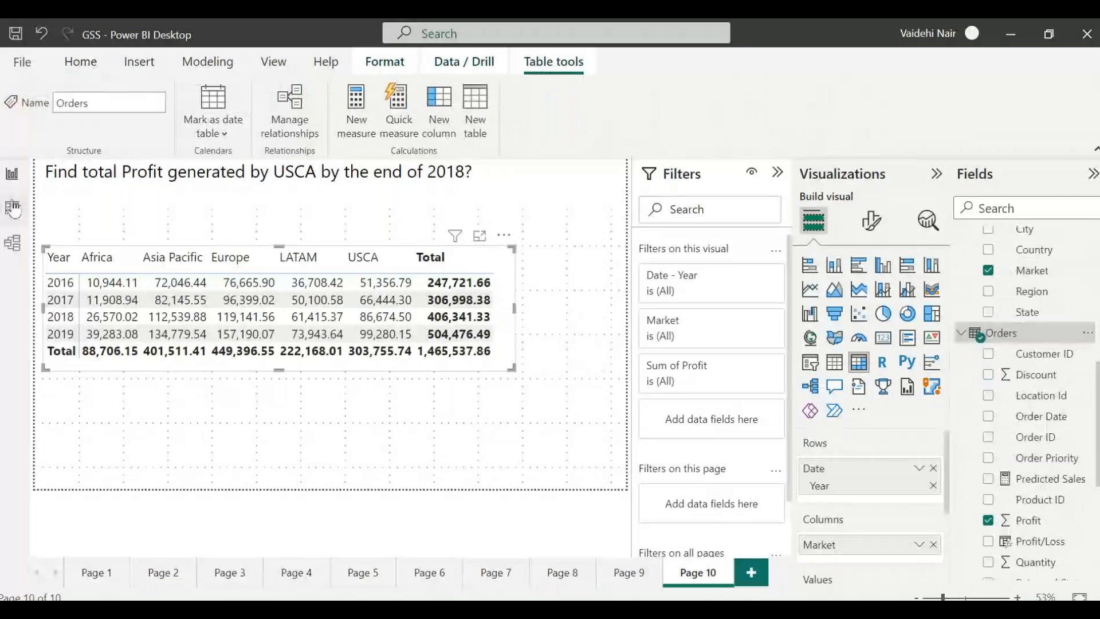
pyautogui.click(13, 207)
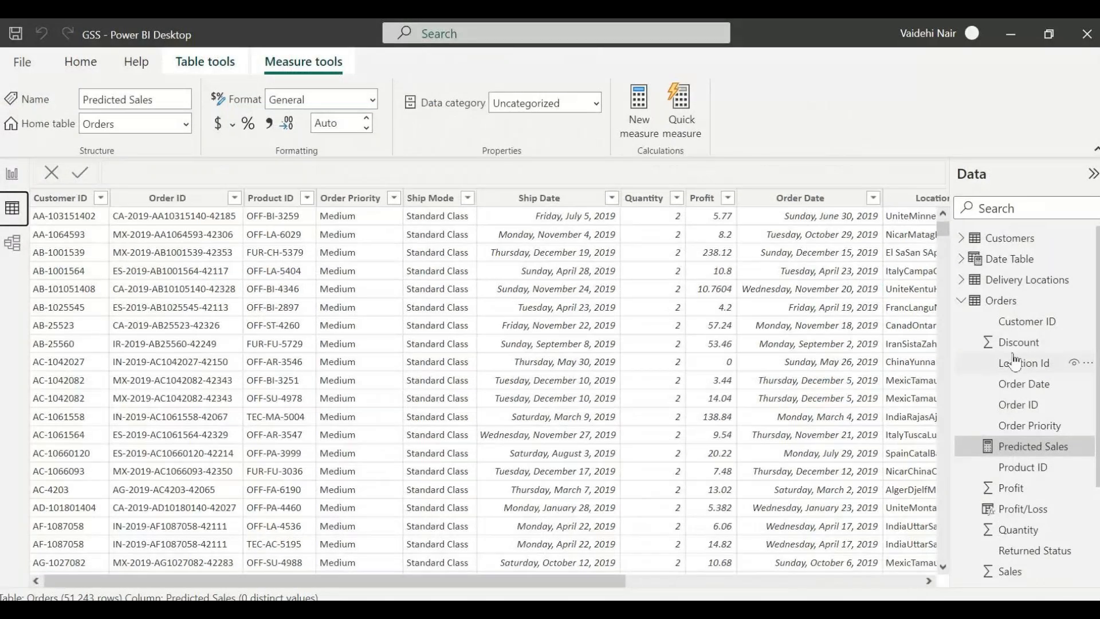
pyautogui.click(1007, 302)
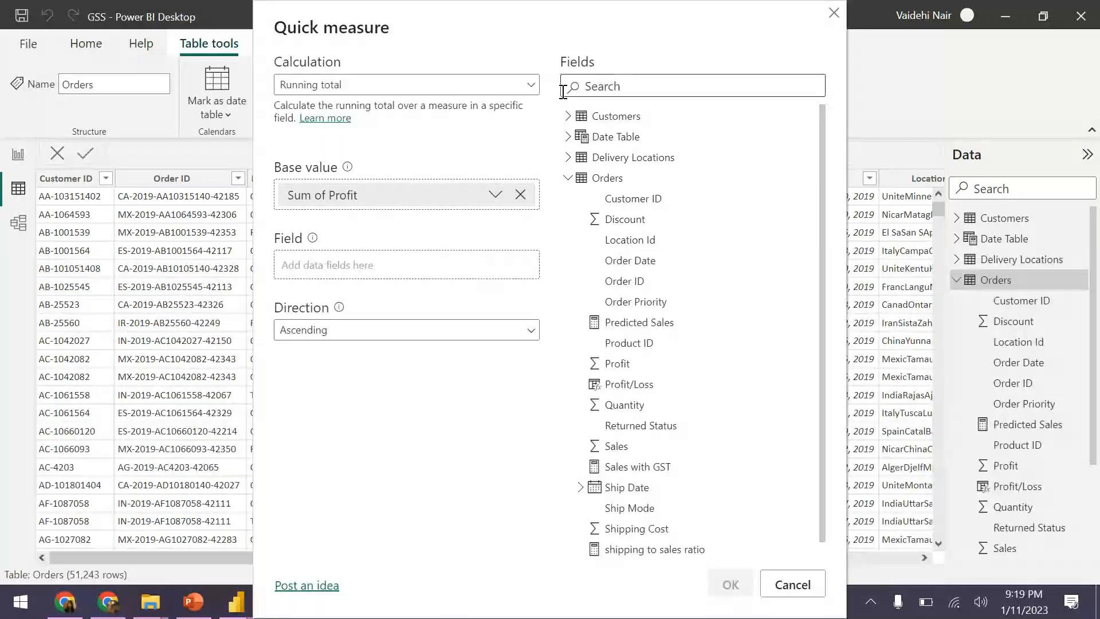
# Keep the Running total calculation and set its field to Year from the Date Table's Date Hierarchy
pyautogui.click(531, 86)
pyautogui.scroll(-5, 349, 269)
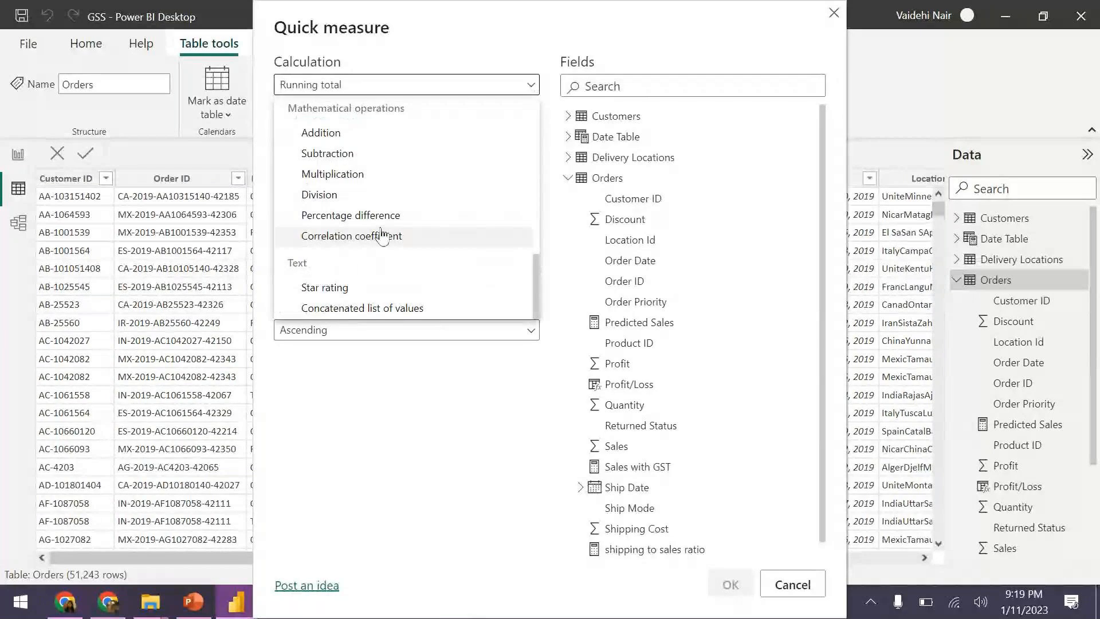
pyautogui.press('Escape')
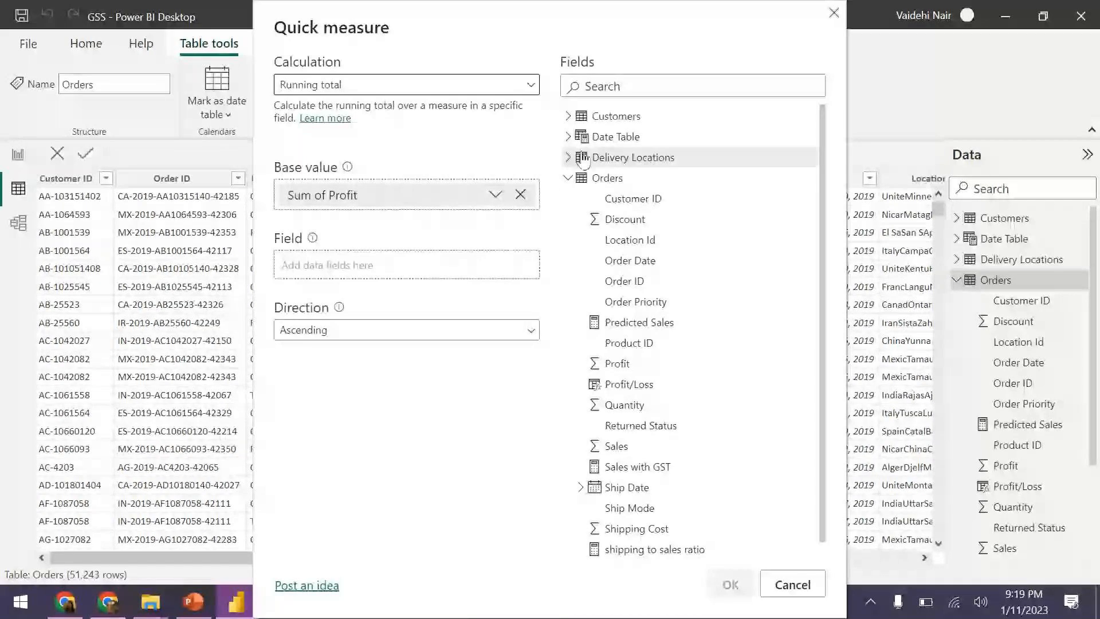
pyautogui.click(569, 138)
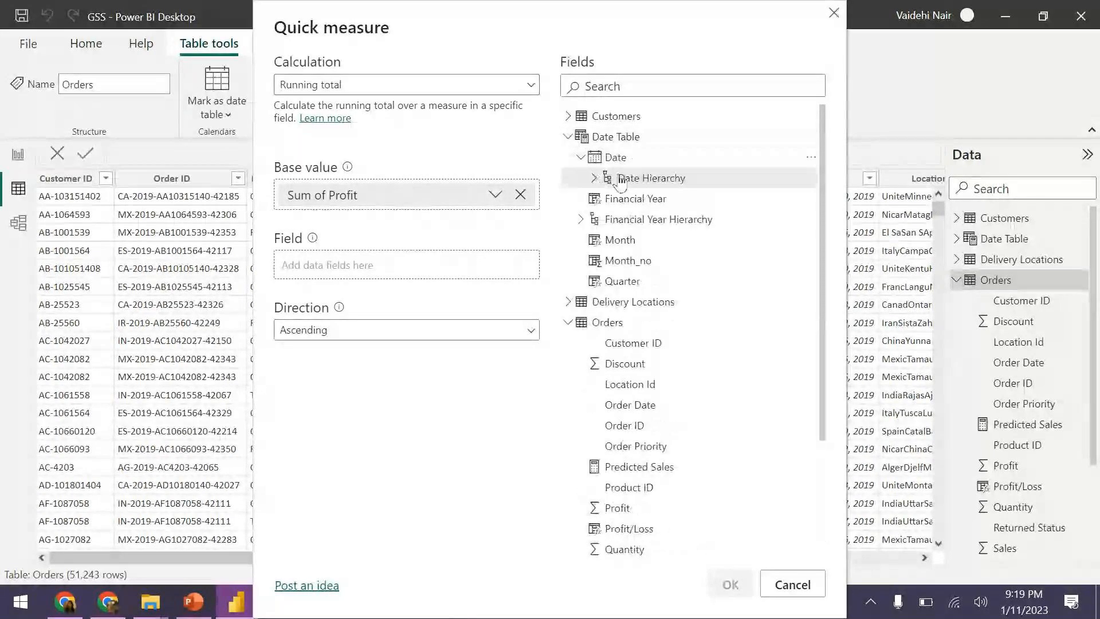
pyautogui.click(620, 180)
pyautogui.moveTo(639, 202); pyautogui.dragTo(377, 273)
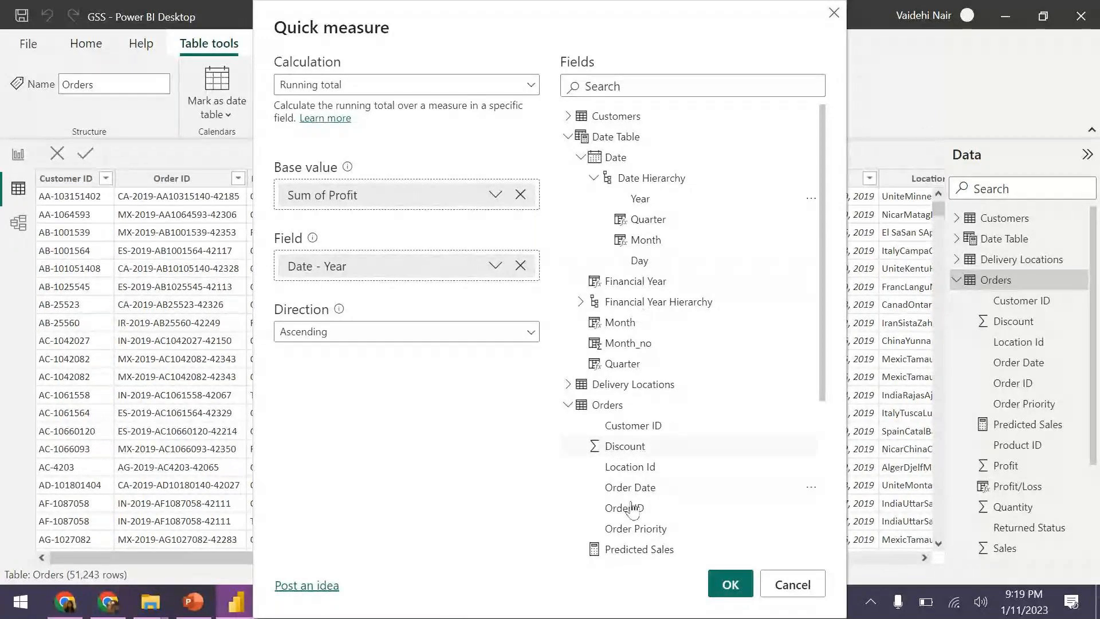
pyautogui.scroll(-4, 663, 382)
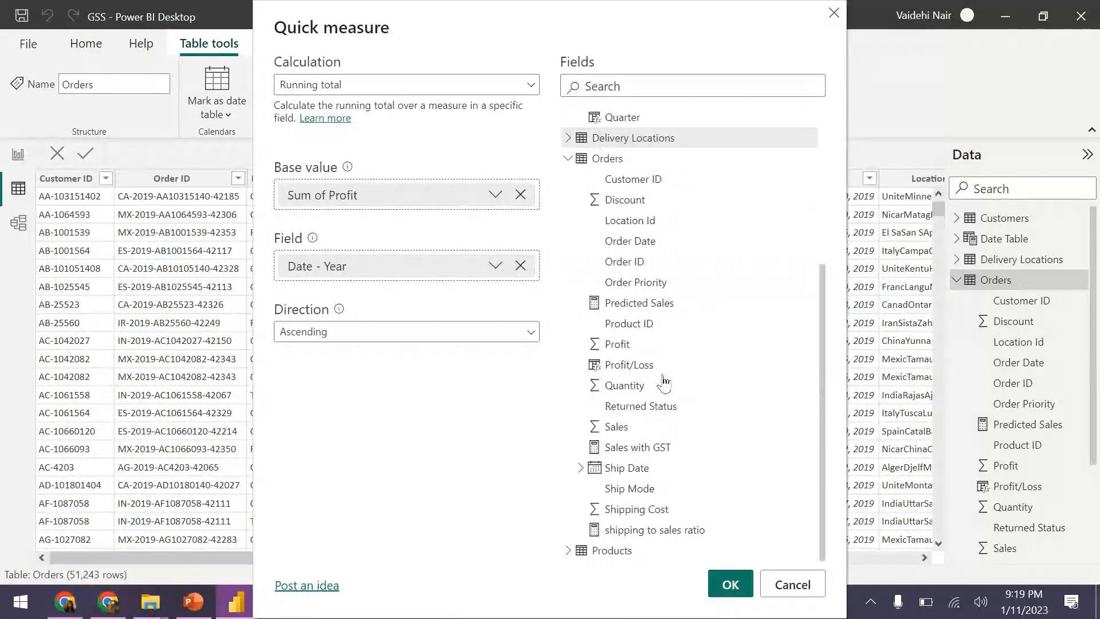
pyautogui.scroll(4, 663, 382)
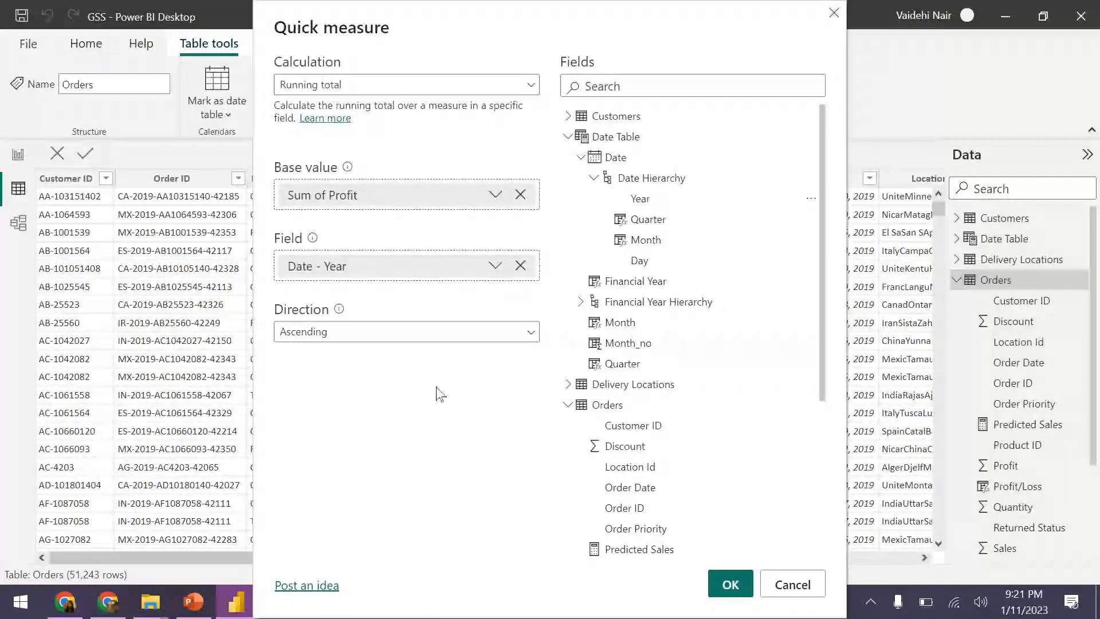
pyautogui.scroll(-4, 647, 360)
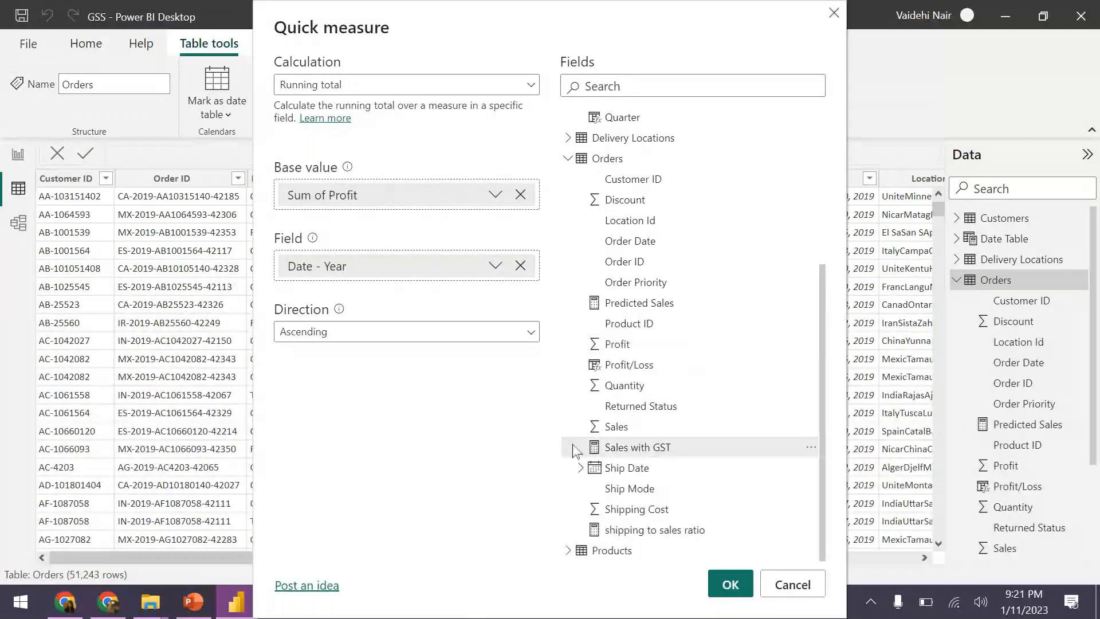
pyautogui.scroll(1, 576, 450)
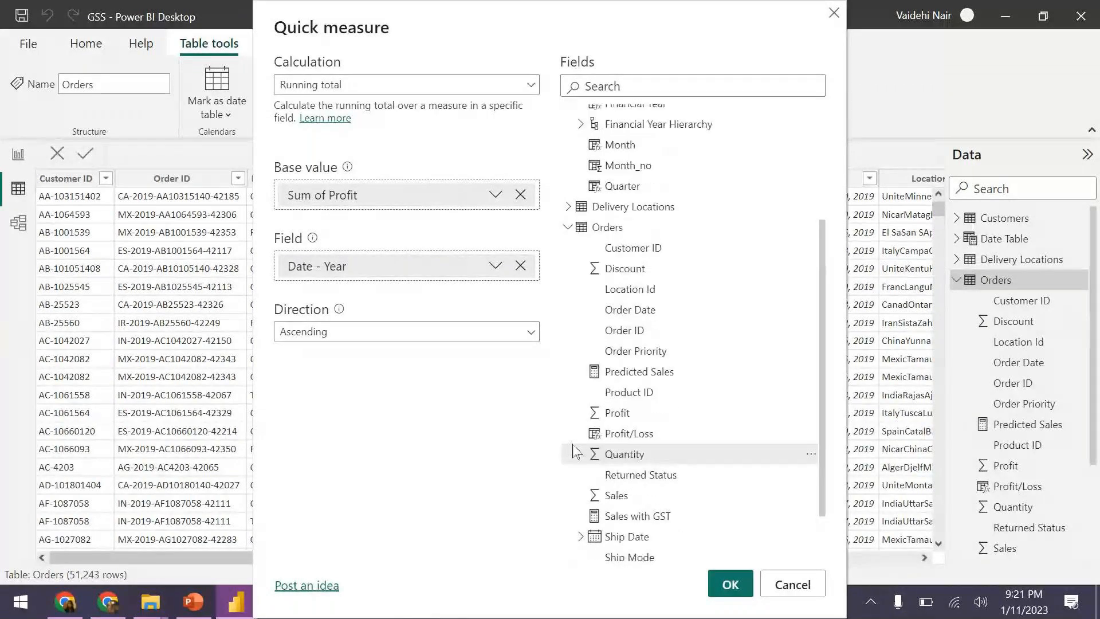
pyautogui.scroll(3, 664, 442)
pyautogui.scroll(-2, 665, 440)
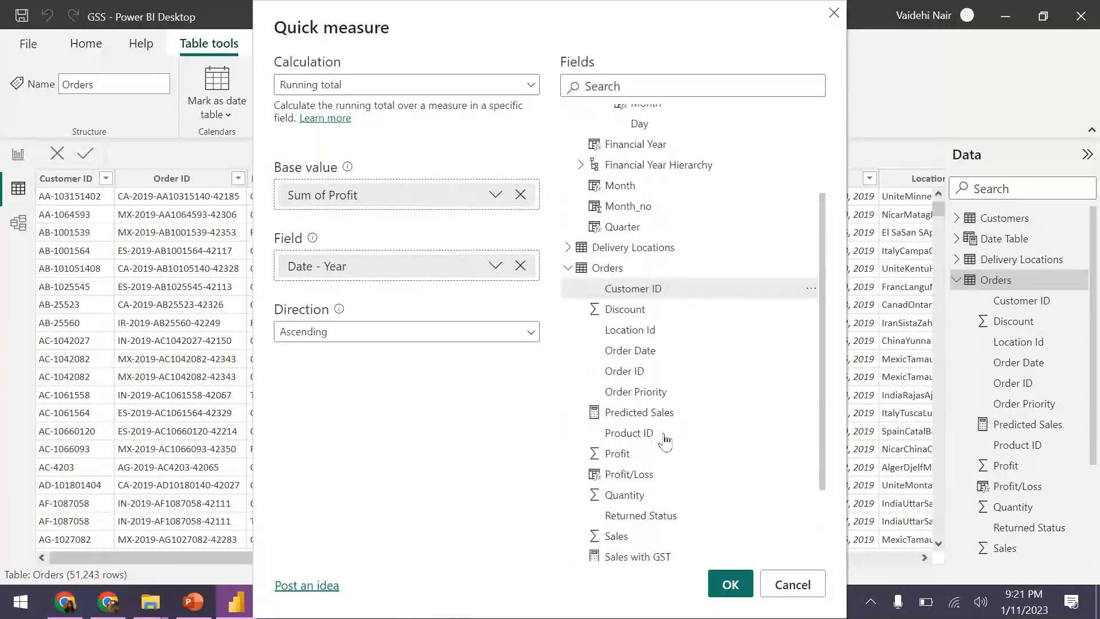
pyautogui.scroll(-2, 665, 440)
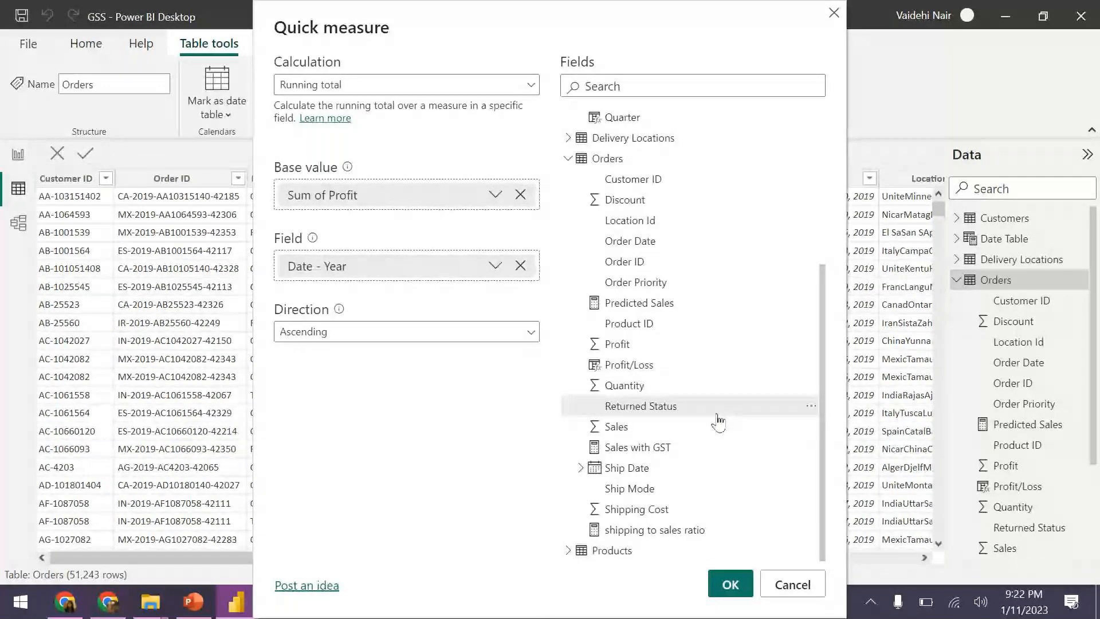
pyautogui.click(631, 243)
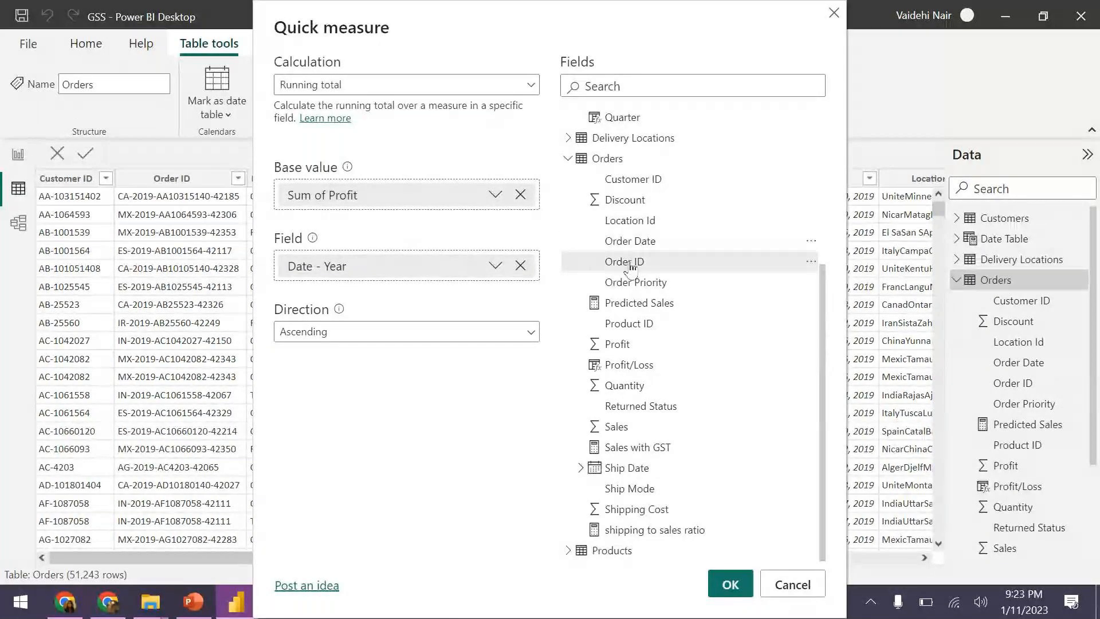
# Create the running total quick measure and make the matrix on the report page taller
pyautogui.click(726, 592)
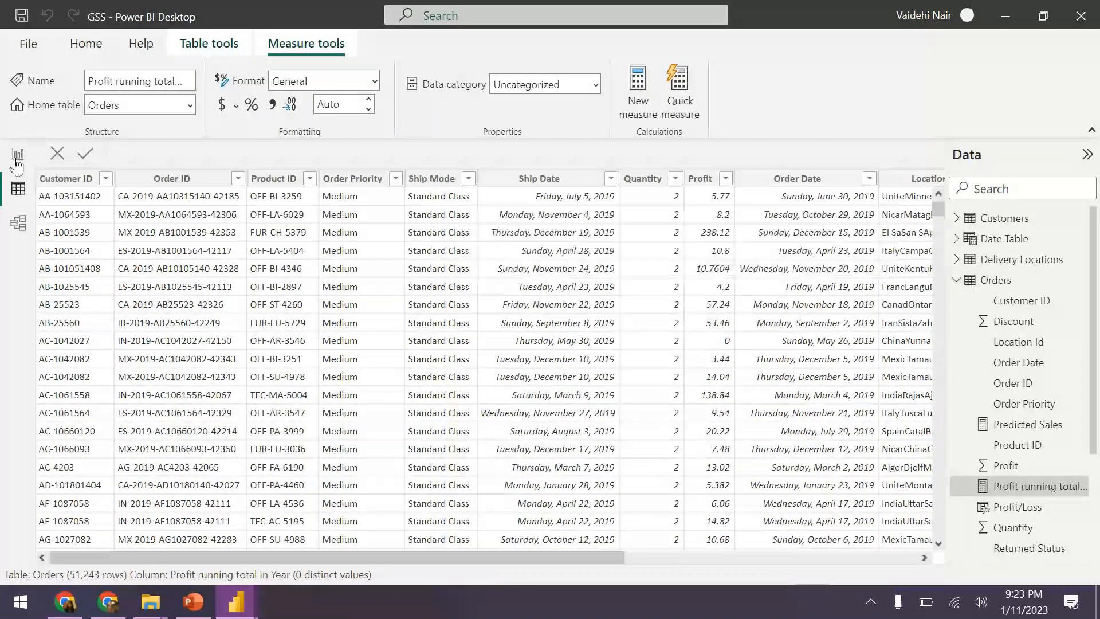
pyautogui.click(17, 156)
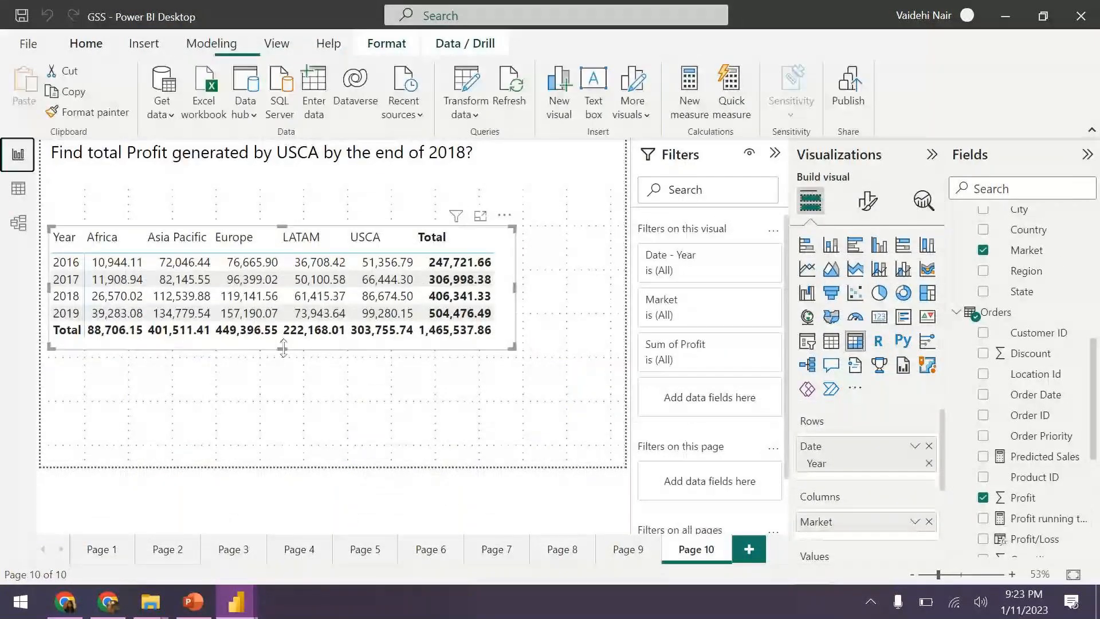
pyautogui.moveTo(283, 348); pyautogui.dragTo(283, 399)
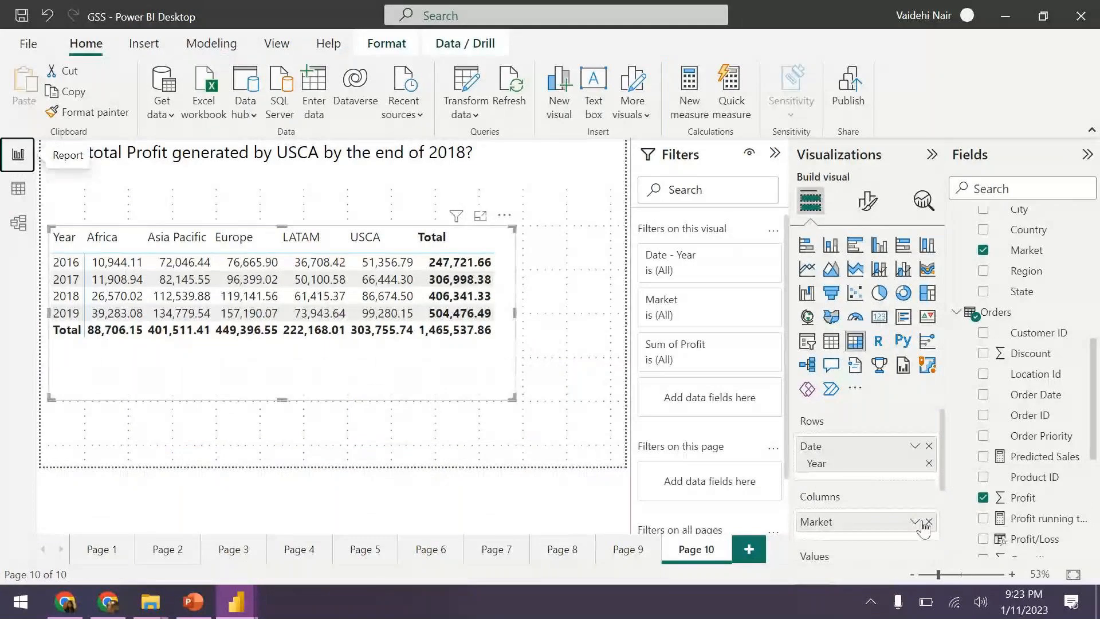
# Replace Profit with the Profit running total in Year measure as the matrix values
pyautogui.scroll(-1, 923, 529)
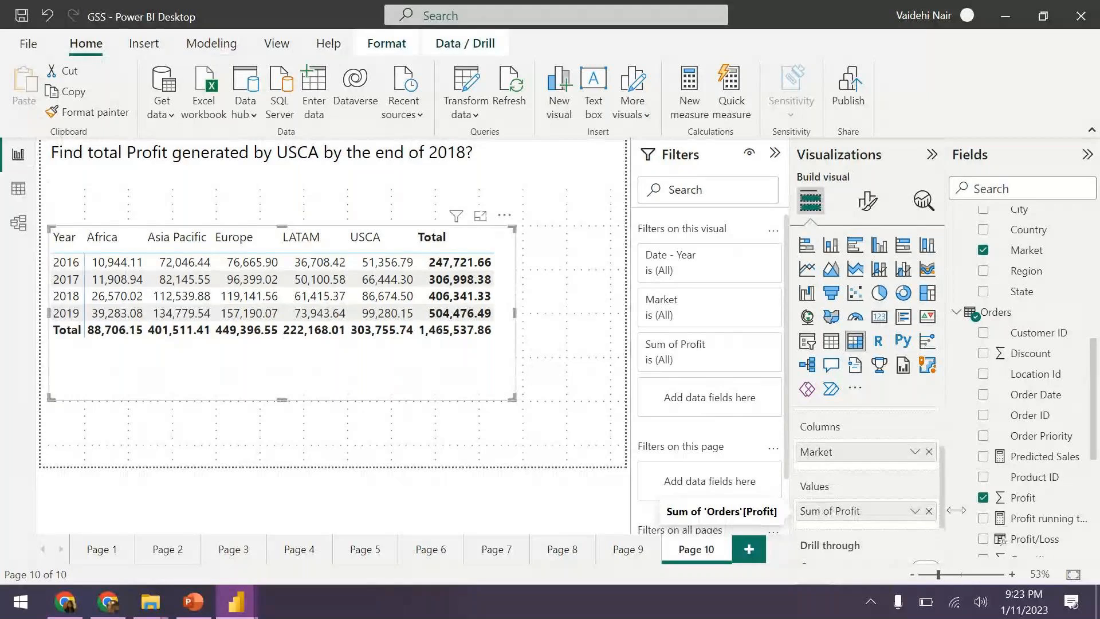
pyautogui.click(983, 498)
pyautogui.scroll(-3, 1022, 424)
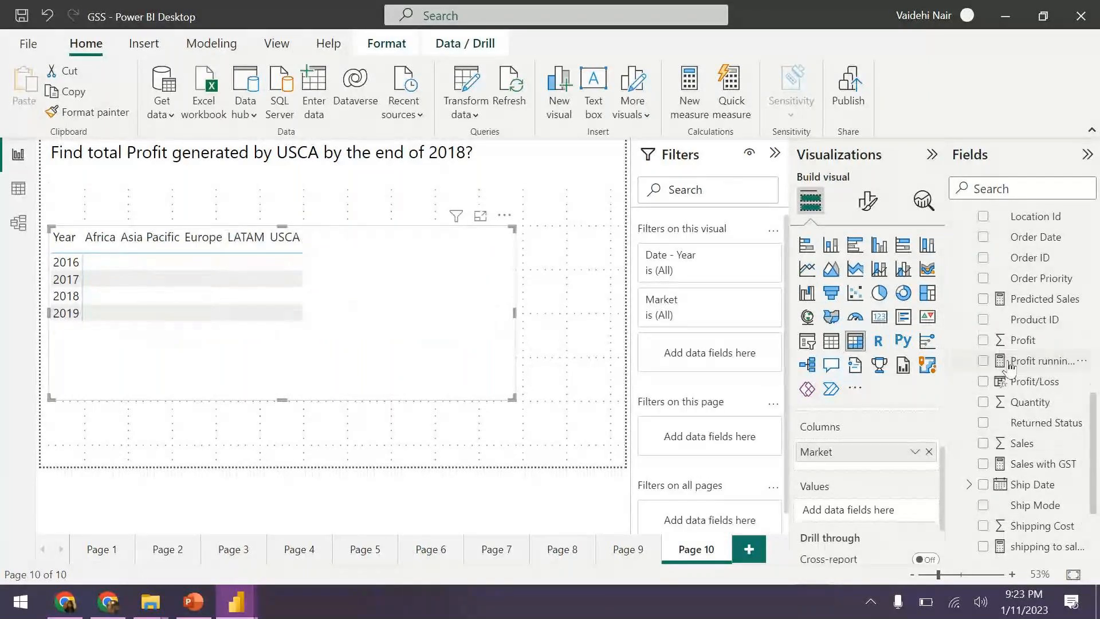
pyautogui.click(990, 363)
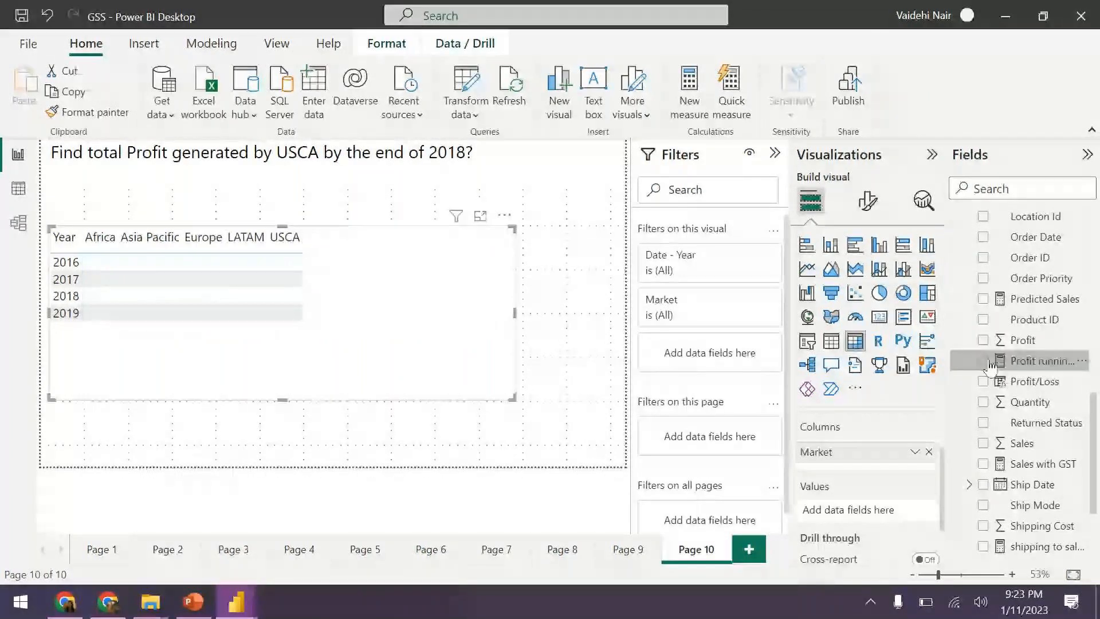
pyautogui.click(983, 361)
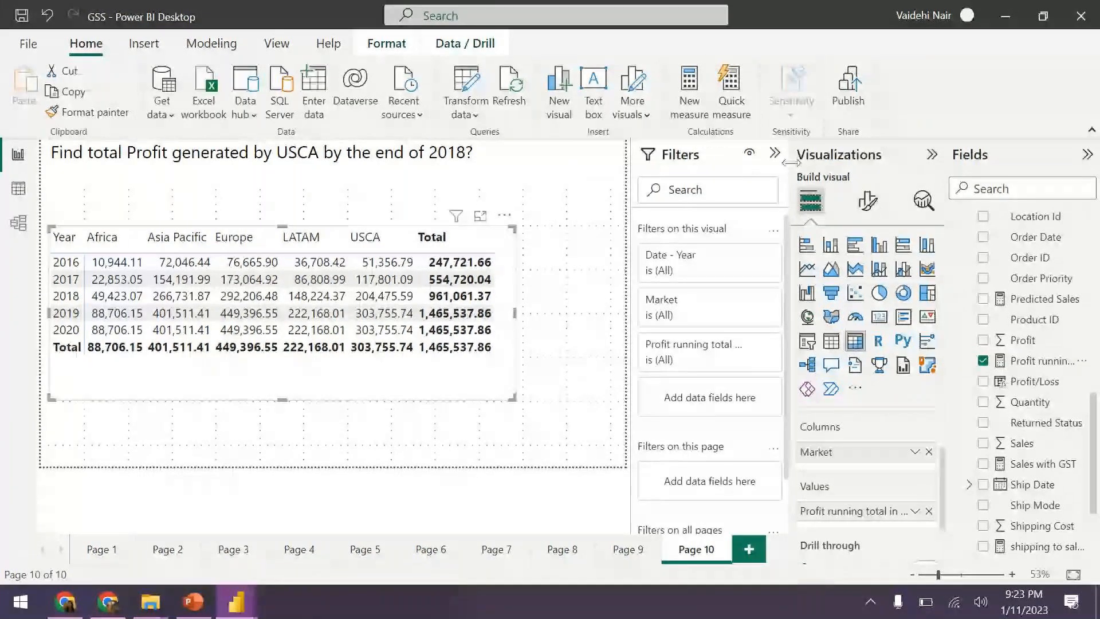
# Start another quick measure from the report page using the Running total calculation
pyautogui.click(726, 97)
pyautogui.click(418, 84)
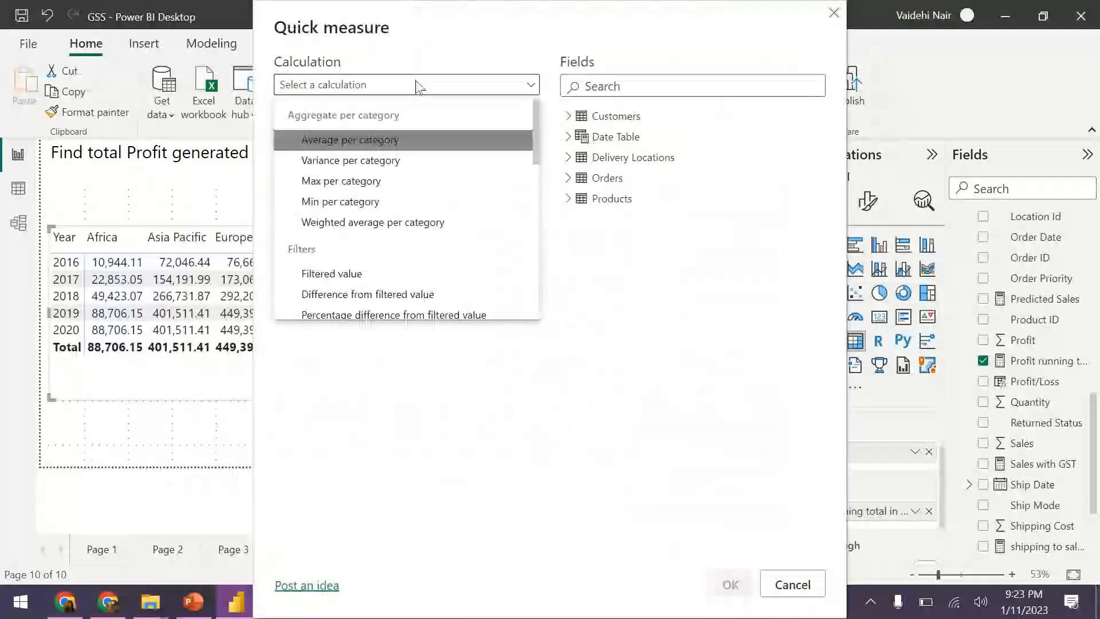
pyautogui.scroll(-2, 414, 240)
pyautogui.scroll(-3, 414, 241)
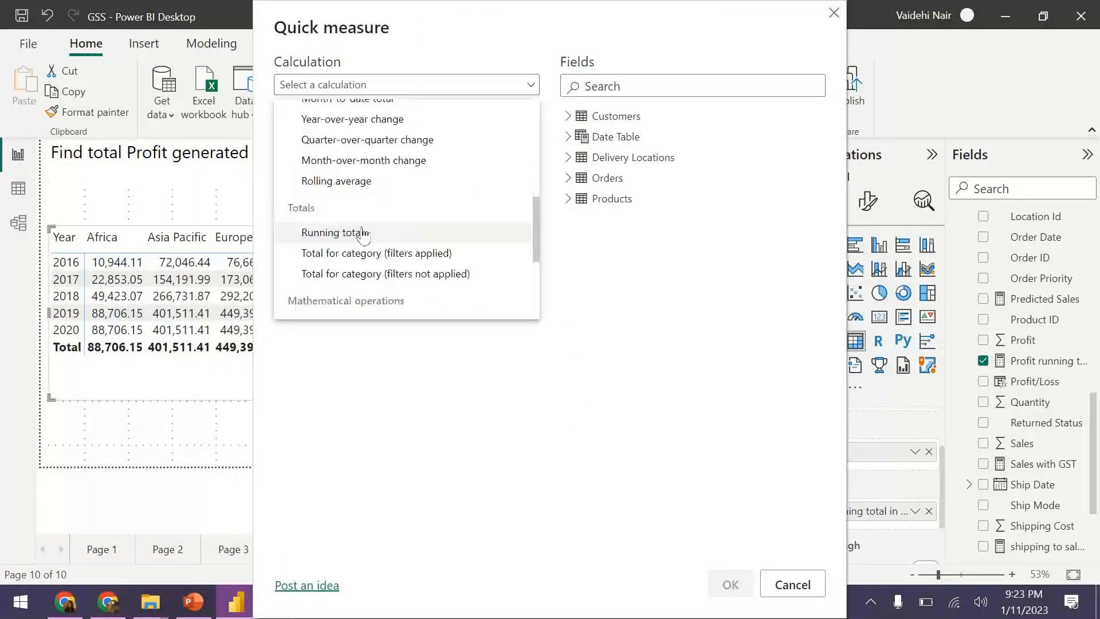
pyautogui.click(363, 233)
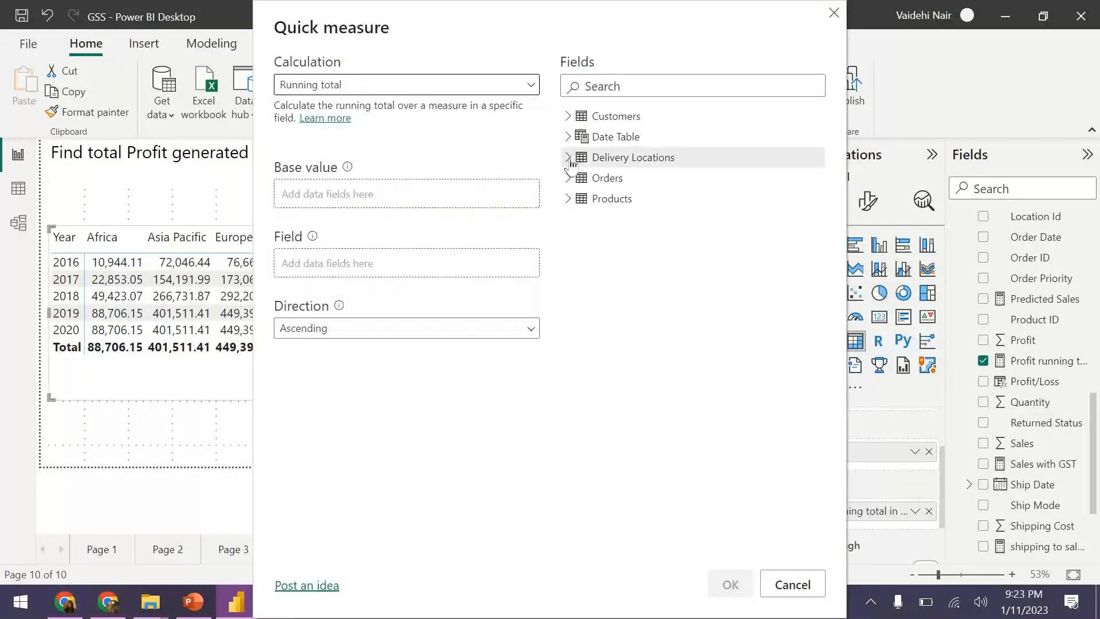
# Set the quick measure's field to Year from the Date Hierarchy and its base value to Profit from Orders
pyautogui.click(568, 136)
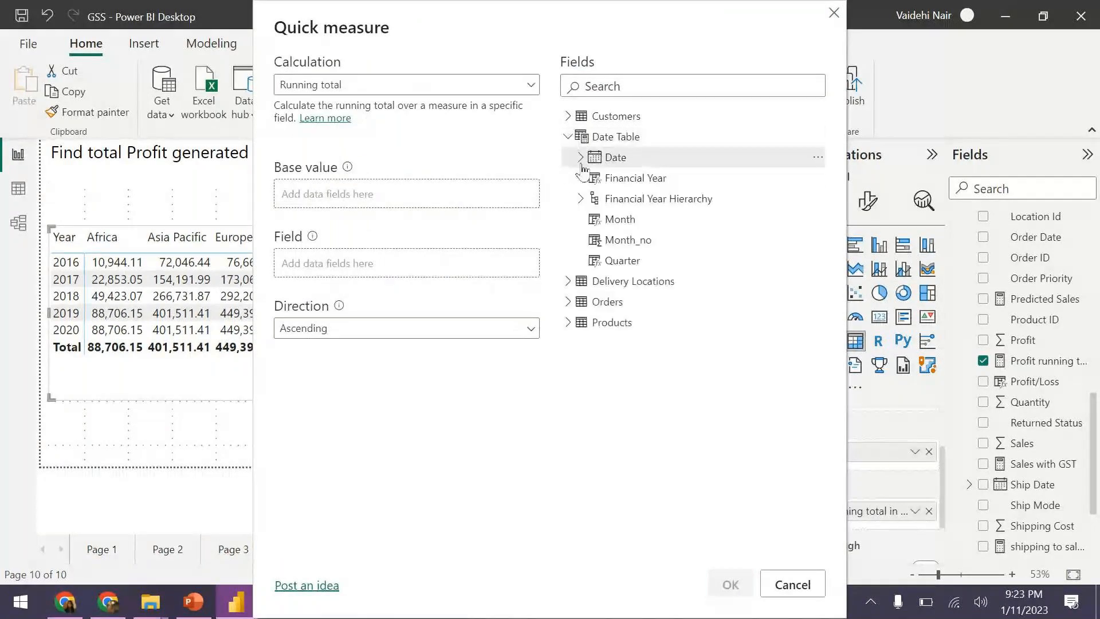
pyautogui.click(581, 158)
pyautogui.click(593, 178)
pyautogui.moveTo(645, 203); pyautogui.dragTo(368, 278)
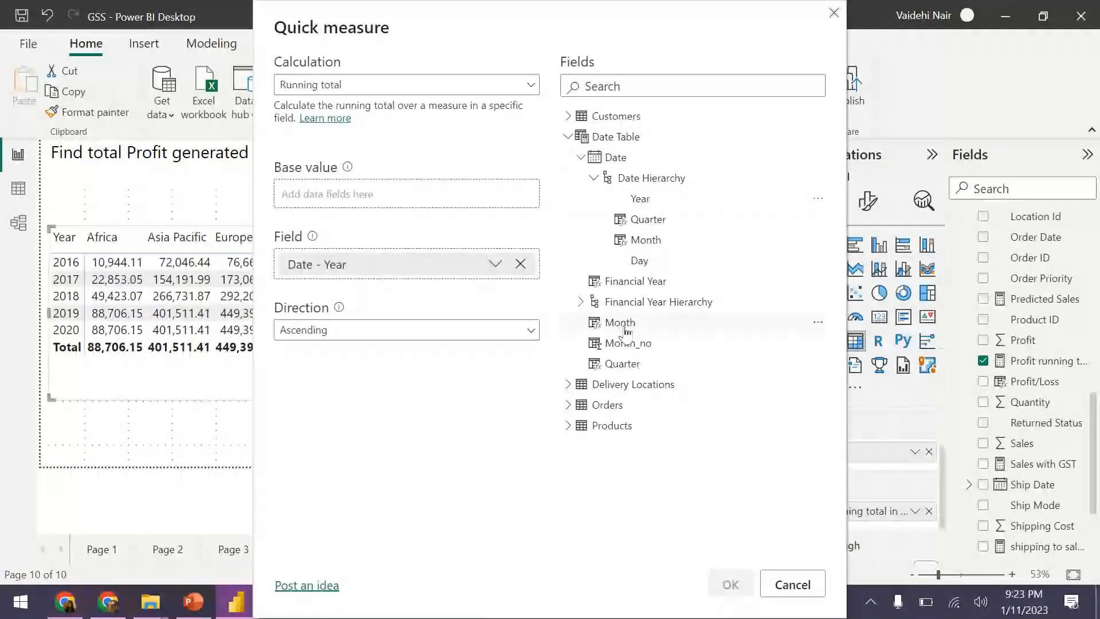
pyautogui.click(568, 404)
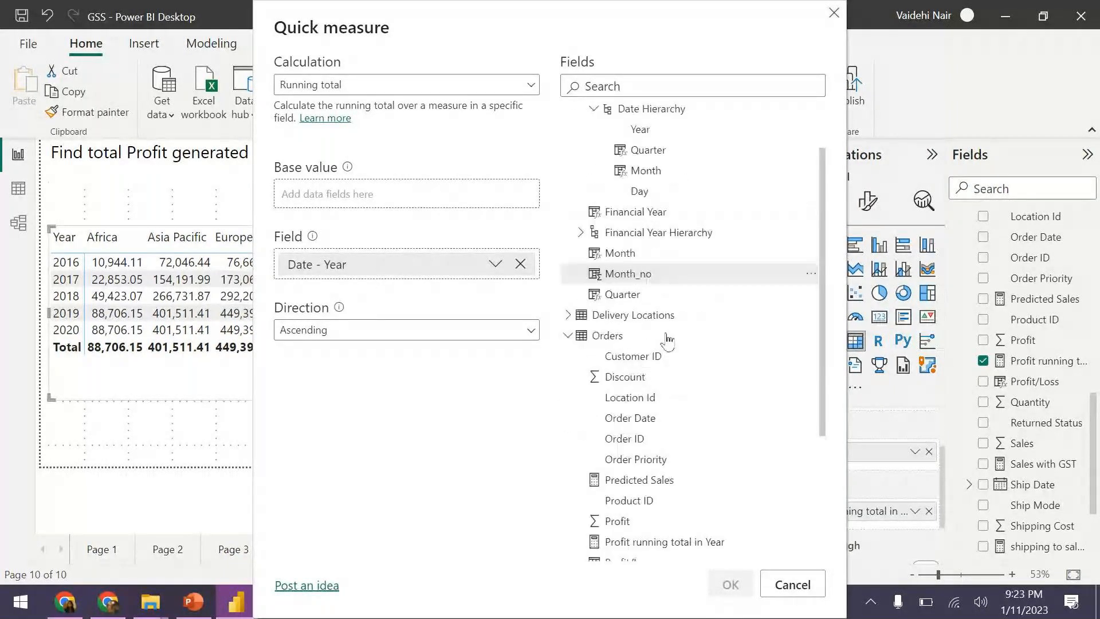
pyautogui.scroll(-3, 667, 342)
pyautogui.moveTo(636, 324); pyautogui.dragTo(353, 197)
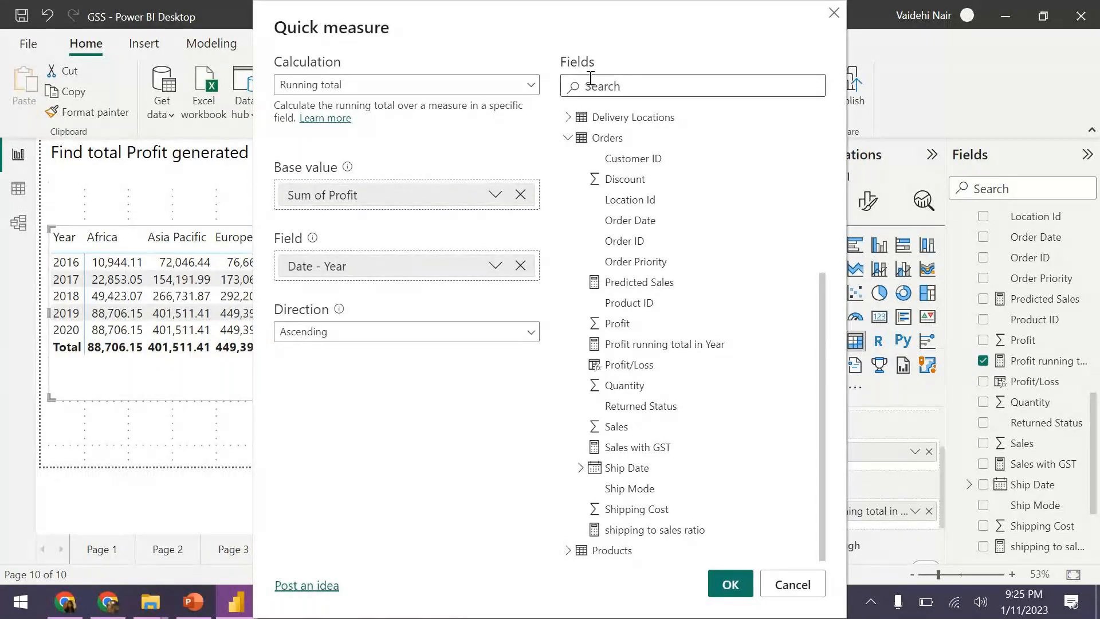
# Examine the available quick measure calculations, including the time intelligence, totals, mathematical and text types, keeping Running total
pyautogui.click(504, 85)
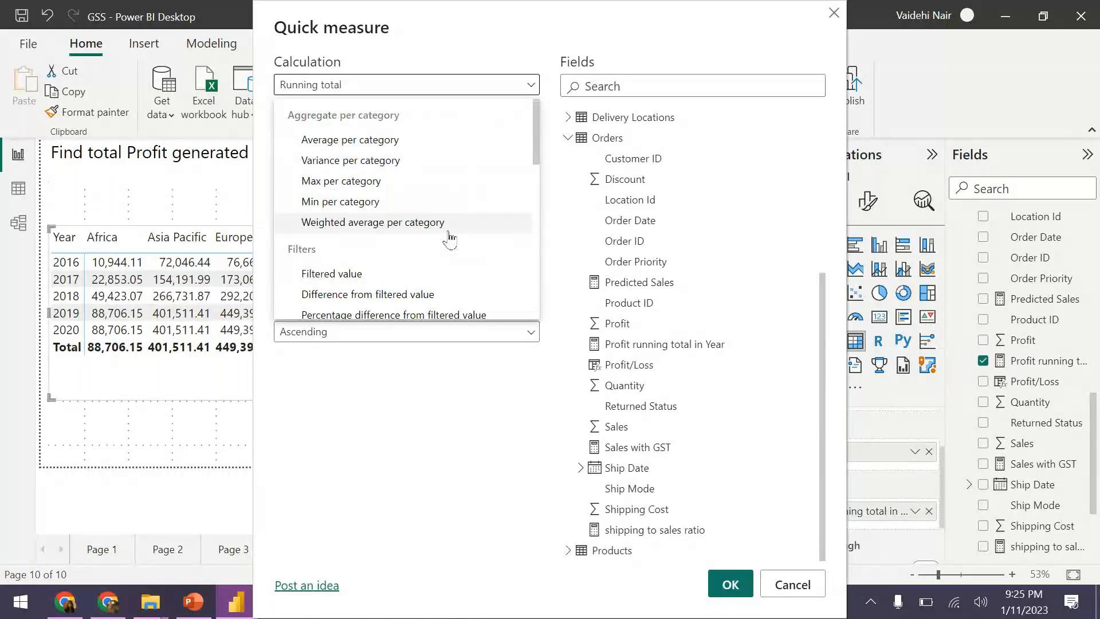
pyautogui.scroll(-2, 450, 239)
pyautogui.scroll(-1, 450, 239)
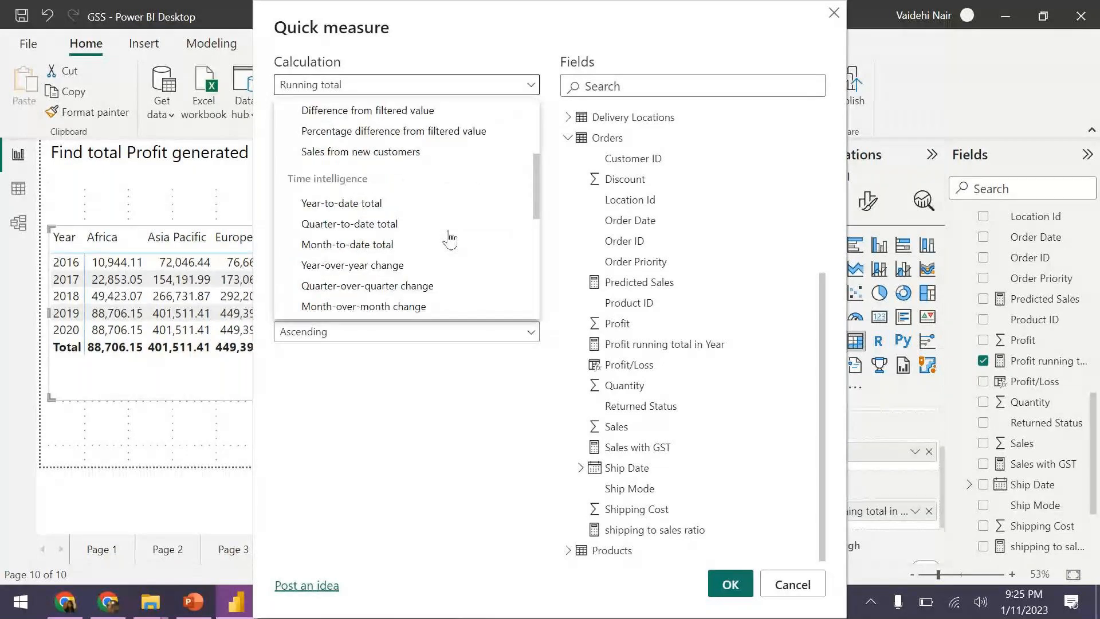
pyautogui.scroll(-3, 450, 240)
pyautogui.scroll(1, 453, 240)
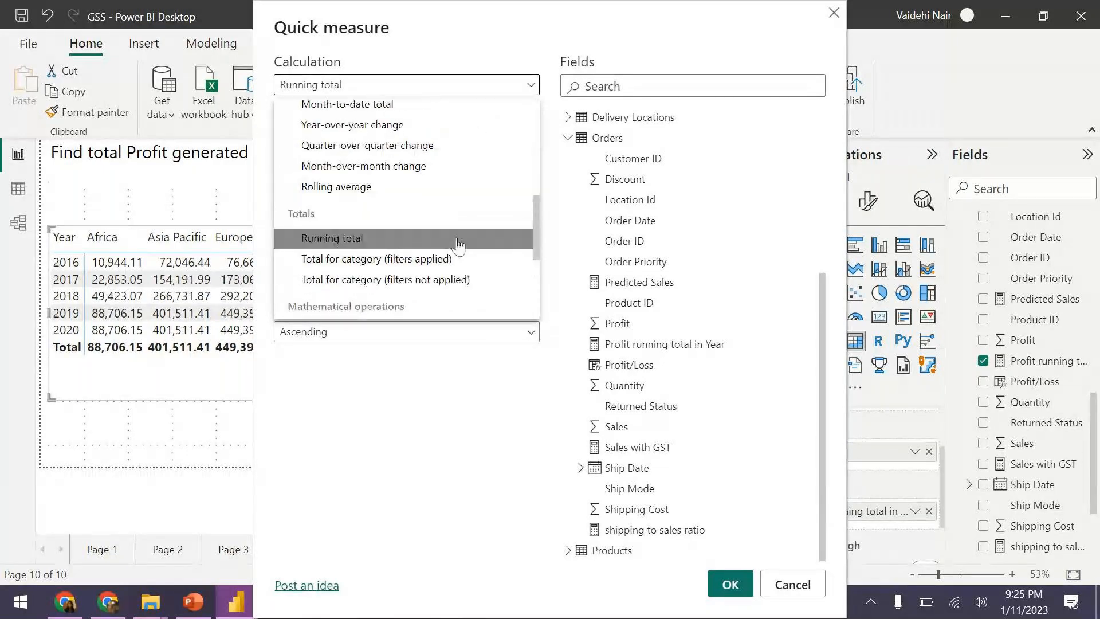
pyautogui.click(456, 426)
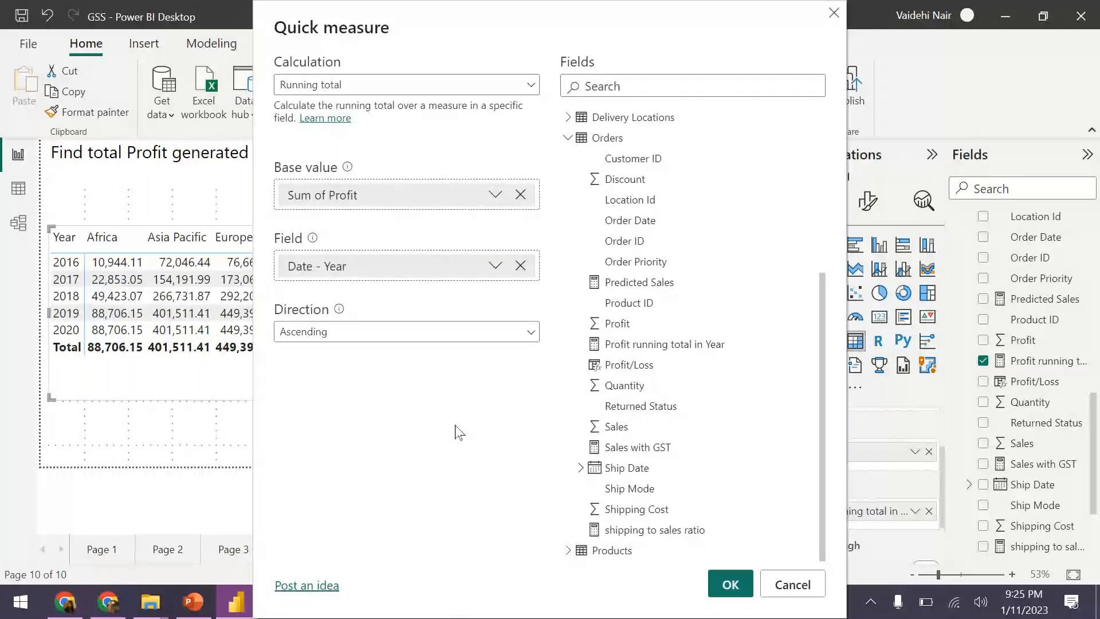
pyautogui.click(511, 94)
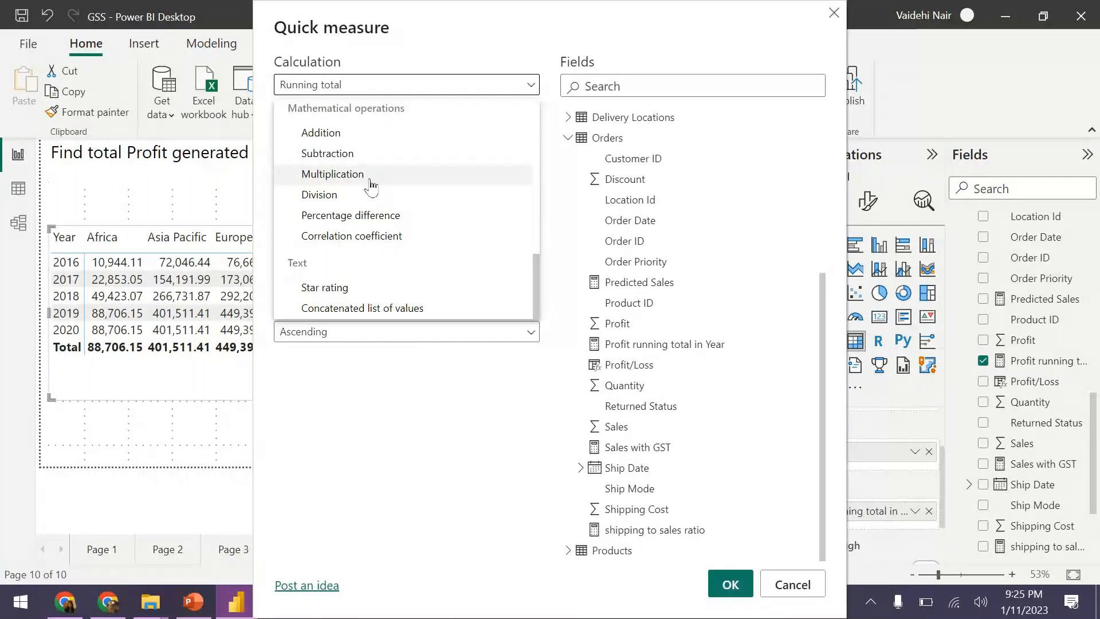
pyautogui.click(378, 428)
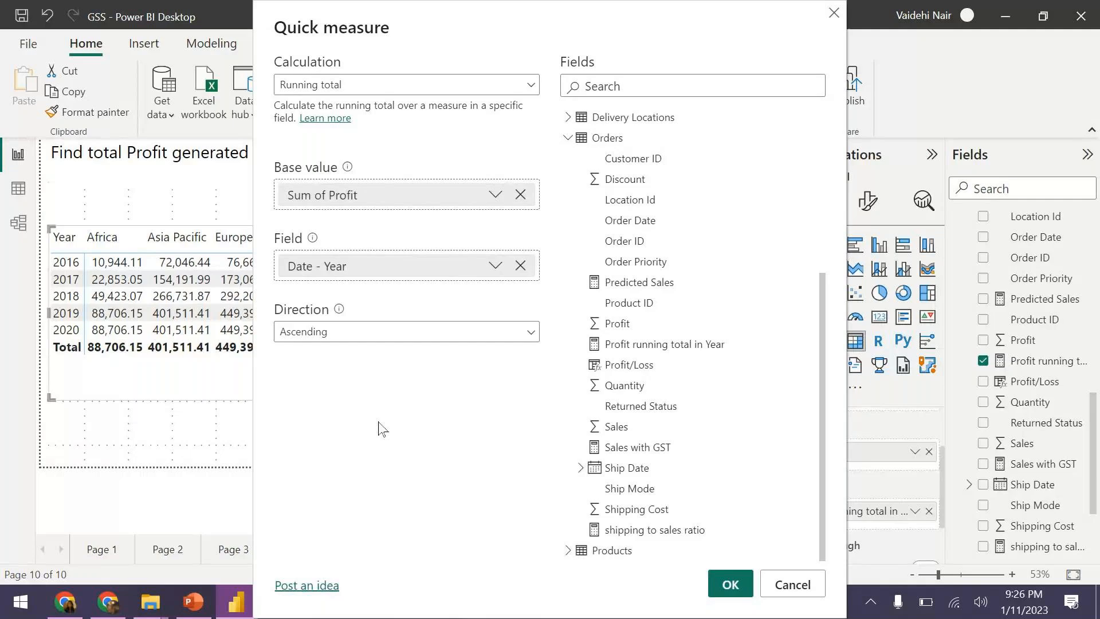
# Examine the quick measure calculation types from the aggregate and filter groups through the time intelligence, mathematical and text groups, leaving Running total selected
pyautogui.click(513, 86)
pyautogui.scroll(3, 444, 217)
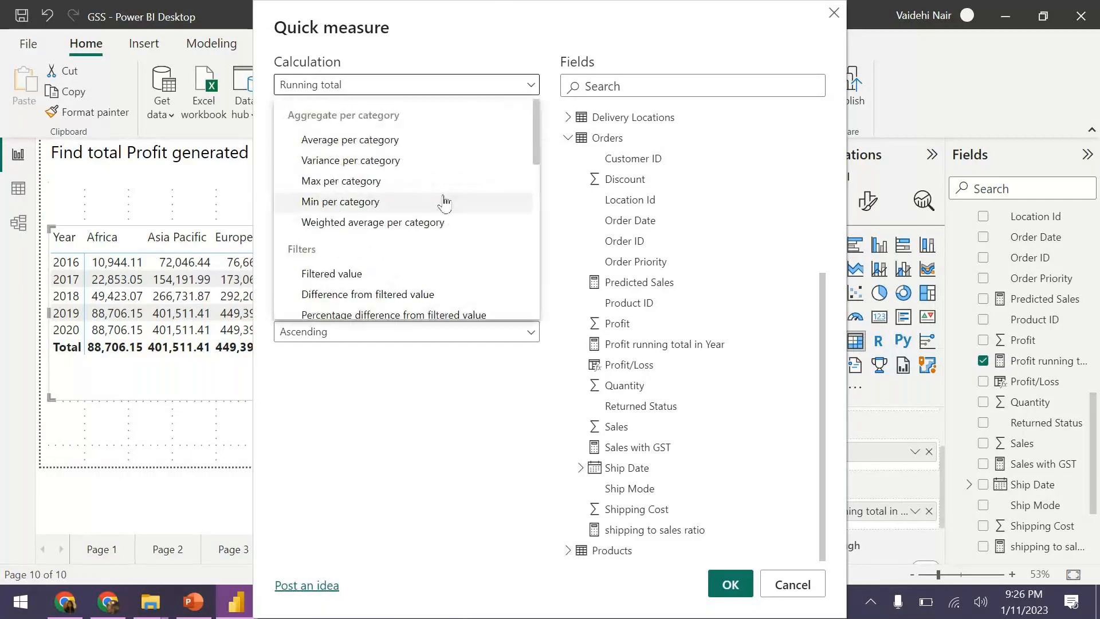
pyautogui.scroll(-3, 419, 239)
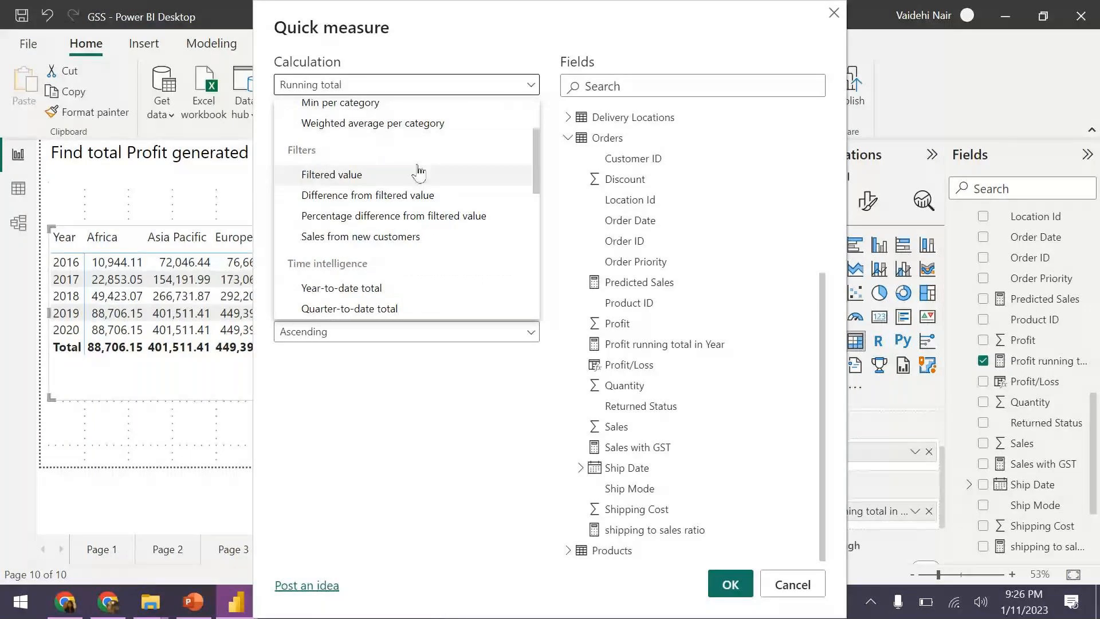
pyautogui.scroll(2, 430, 187)
pyautogui.click(533, 89)
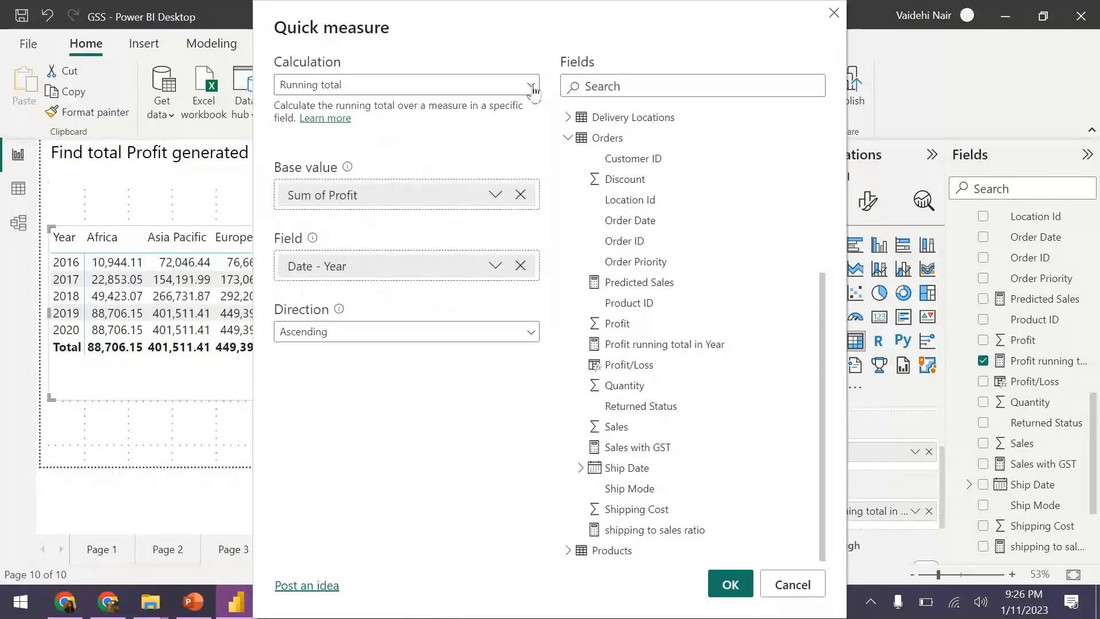
pyautogui.click(532, 89)
pyautogui.scroll(-7, 481, 155)
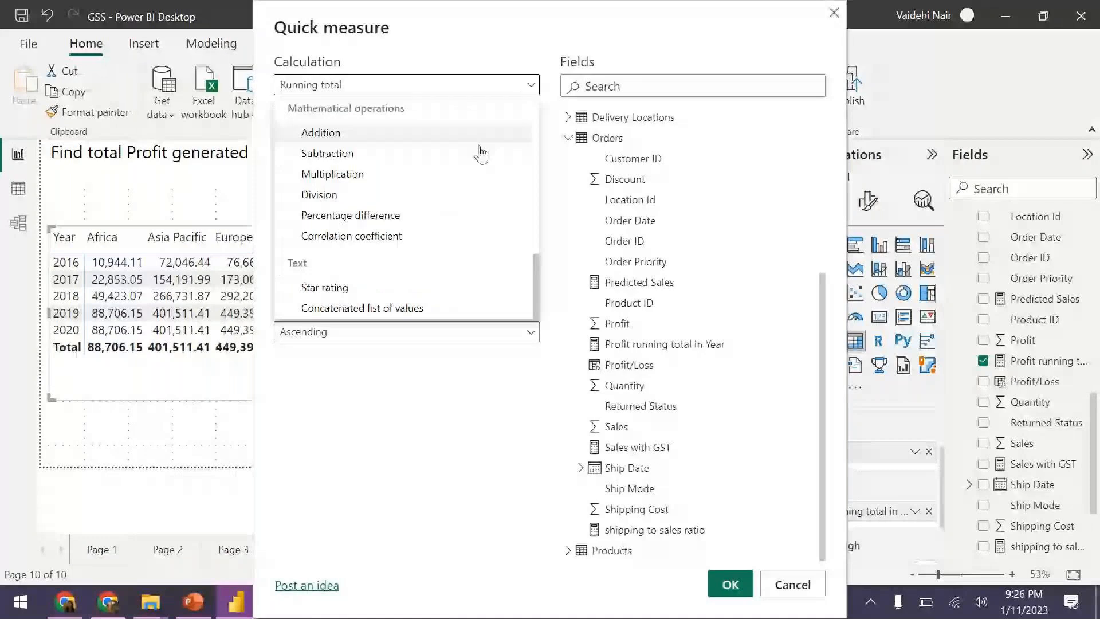
pyautogui.click(427, 381)
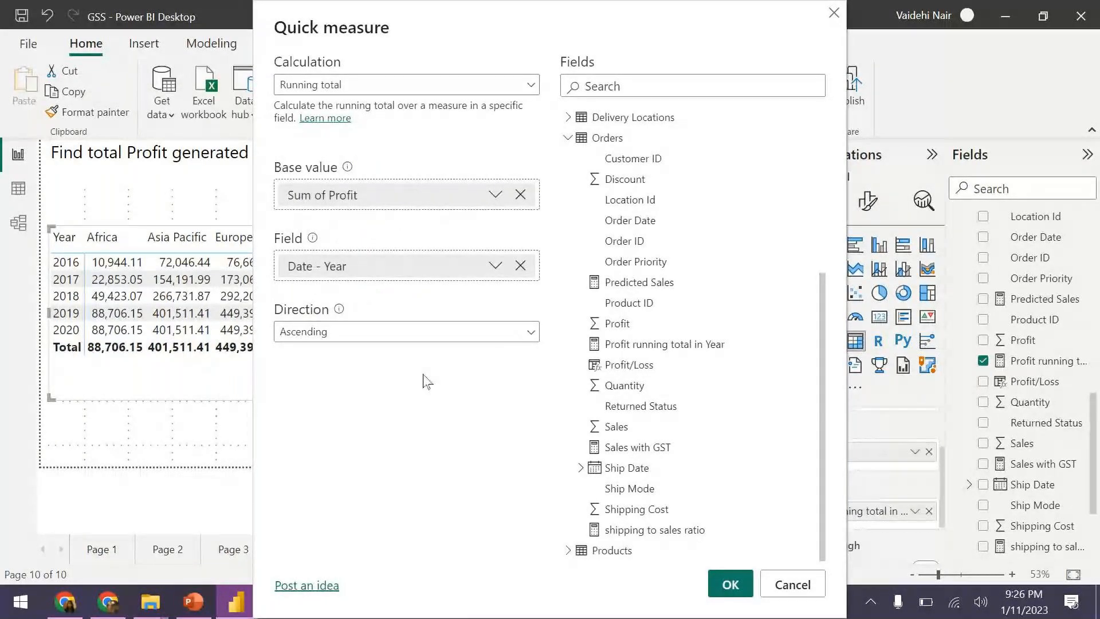
pyautogui.click(523, 87)
pyautogui.scroll(3, 485, 214)
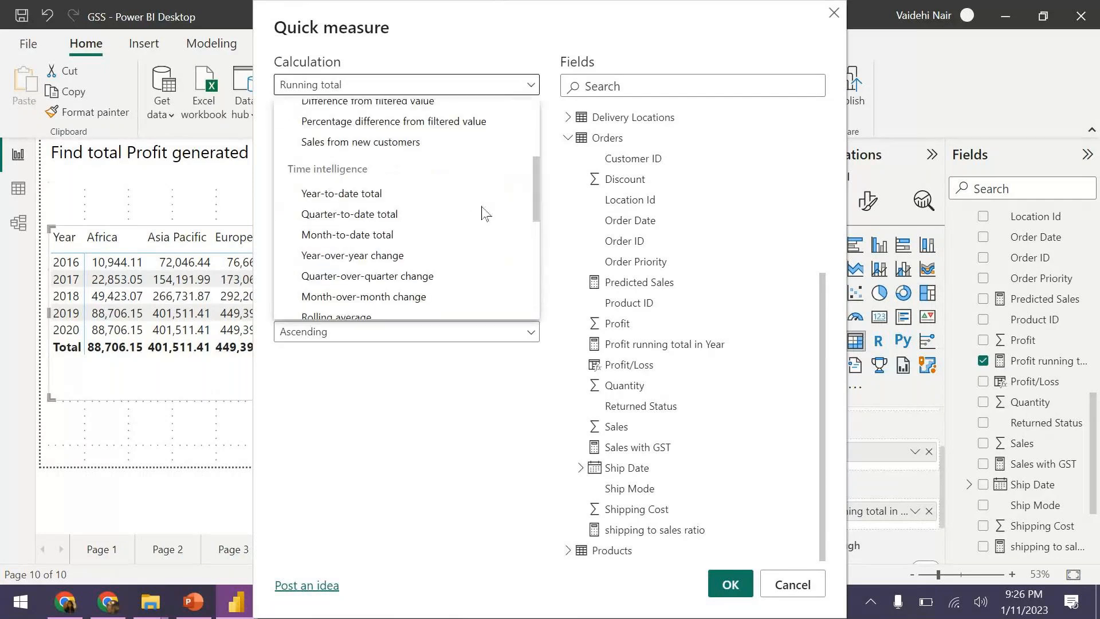
pyautogui.scroll(3, 484, 213)
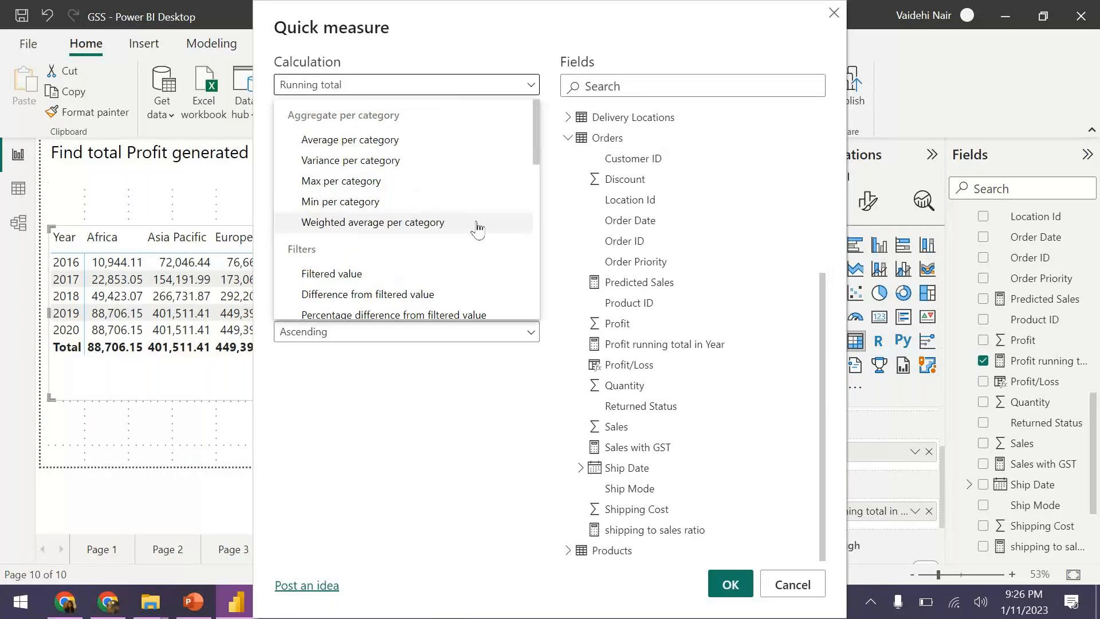
pyautogui.scroll(-1, 477, 230)
pyautogui.scroll(-1, 477, 229)
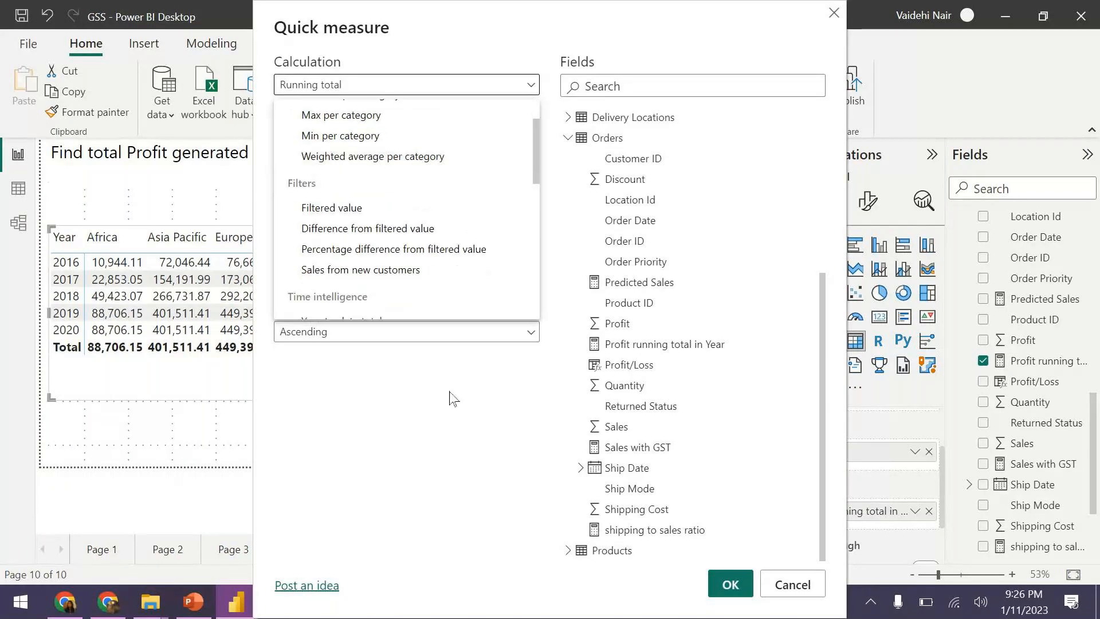
pyautogui.click(451, 402)
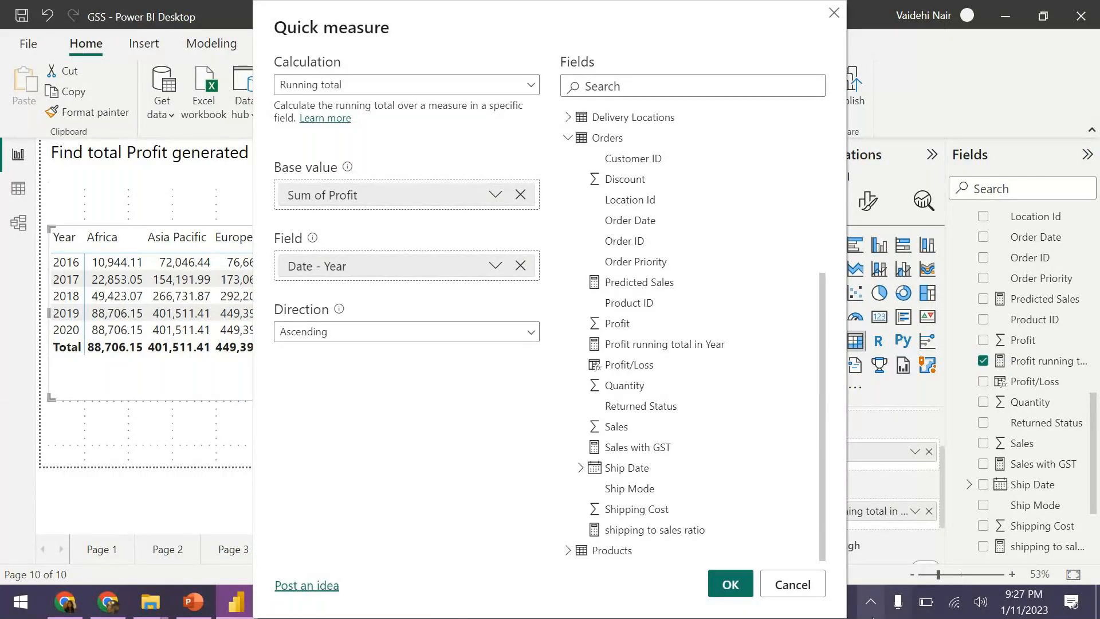
# Discard the new quick measure and shrink the matrix frame to fit its rows
pyautogui.click(805, 585)
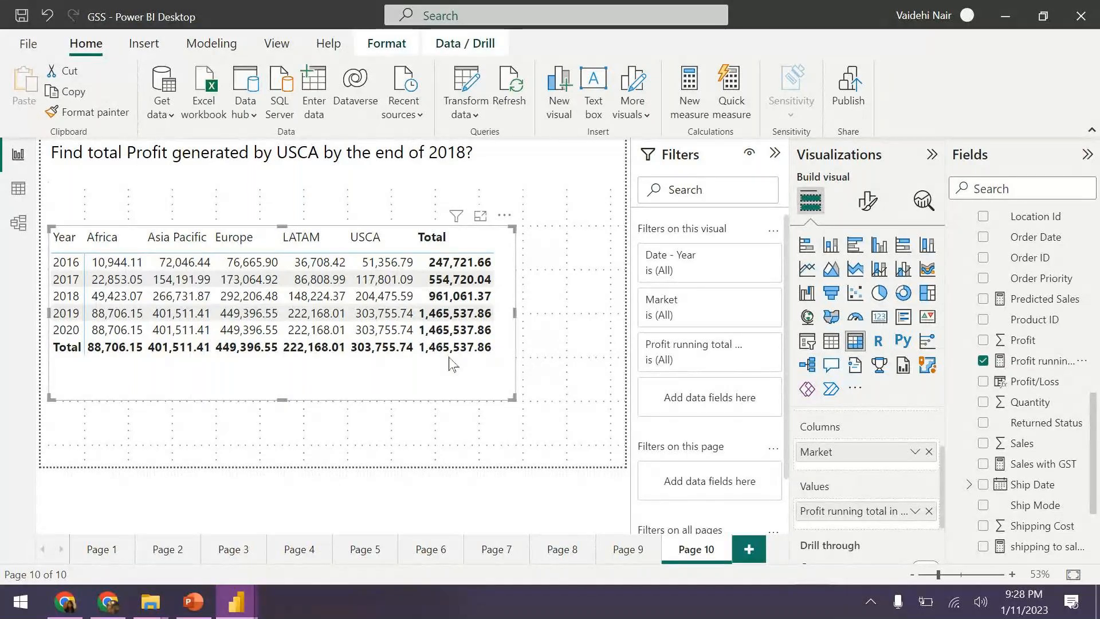
pyautogui.moveTo(511, 400); pyautogui.dragTo(503, 359)
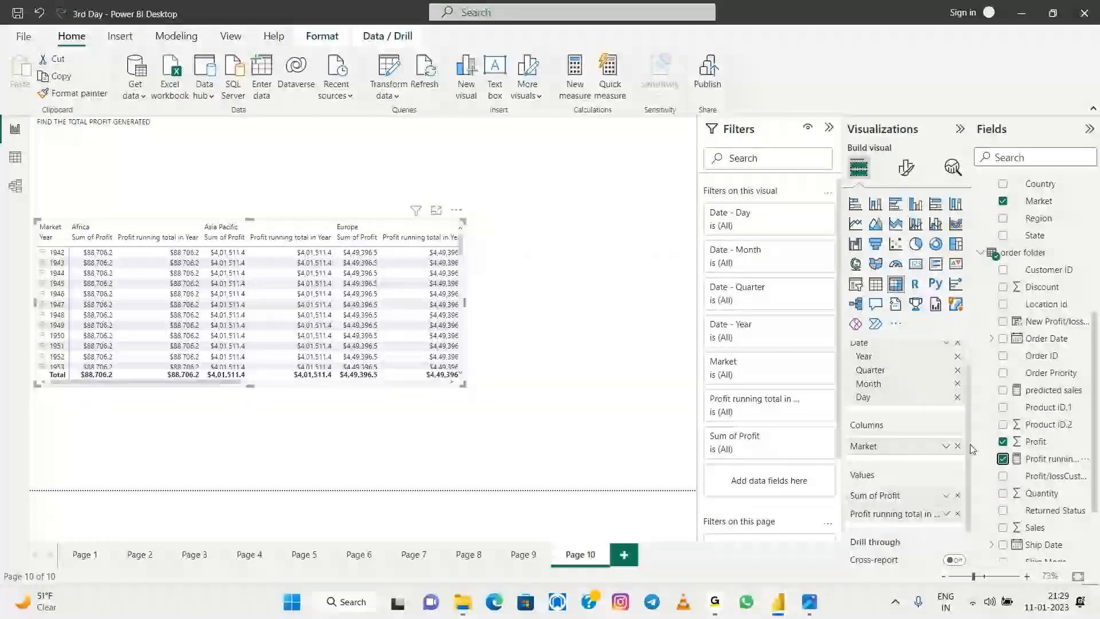
# Remove the Date hierarchy from the matrix's rows and select the Date field of the Date Table
pyautogui.scroll(1, 954, 423)
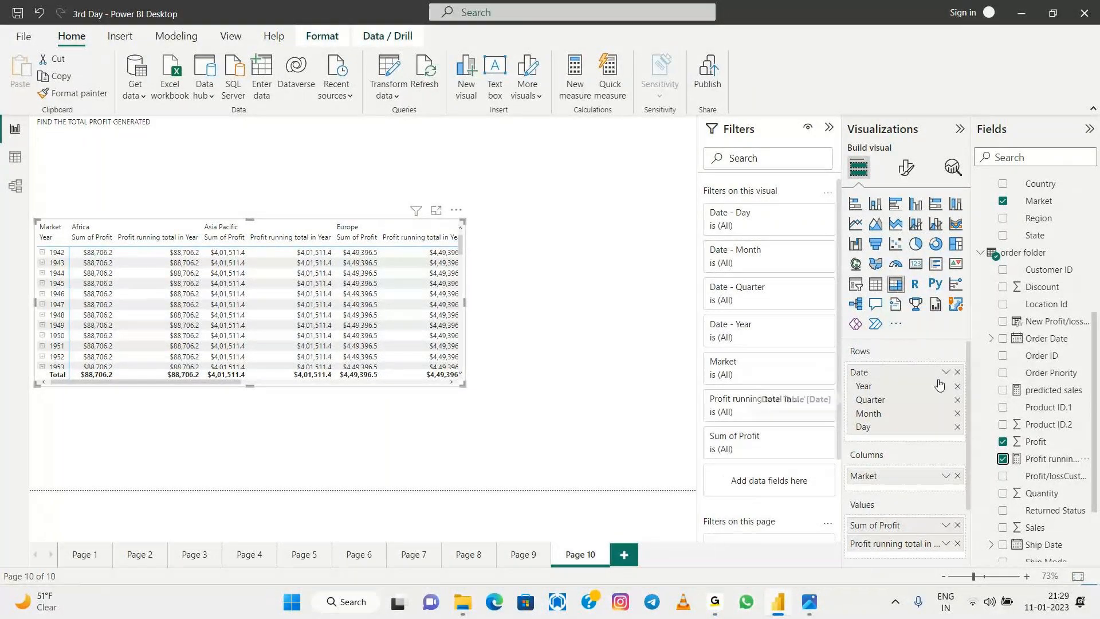
pyautogui.click(957, 373)
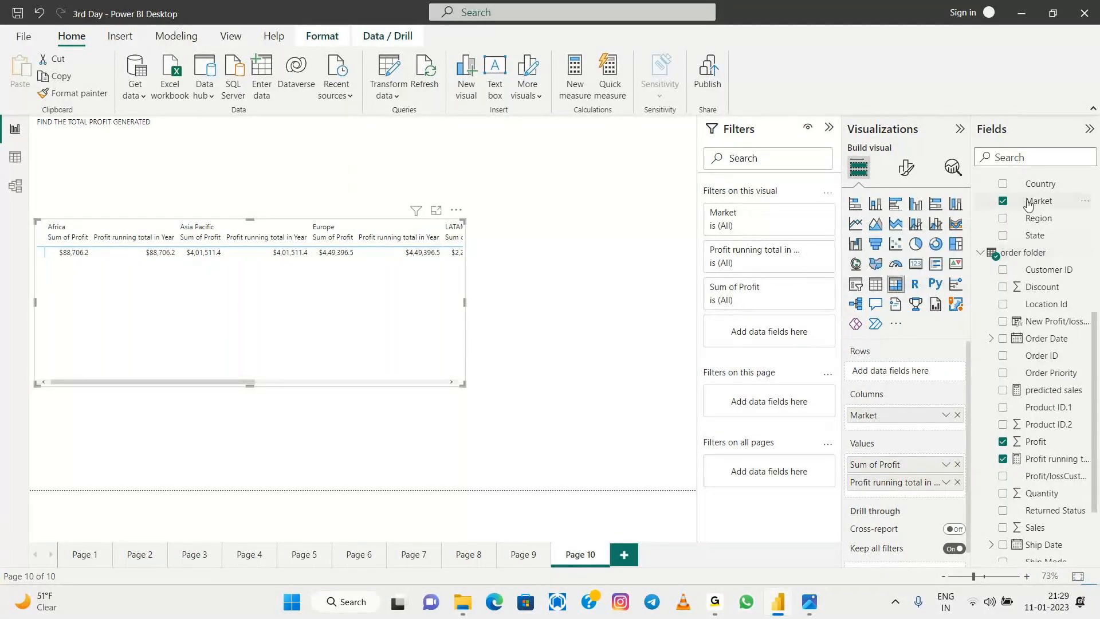
pyautogui.scroll(3, 1029, 206)
pyautogui.scroll(3, 1039, 304)
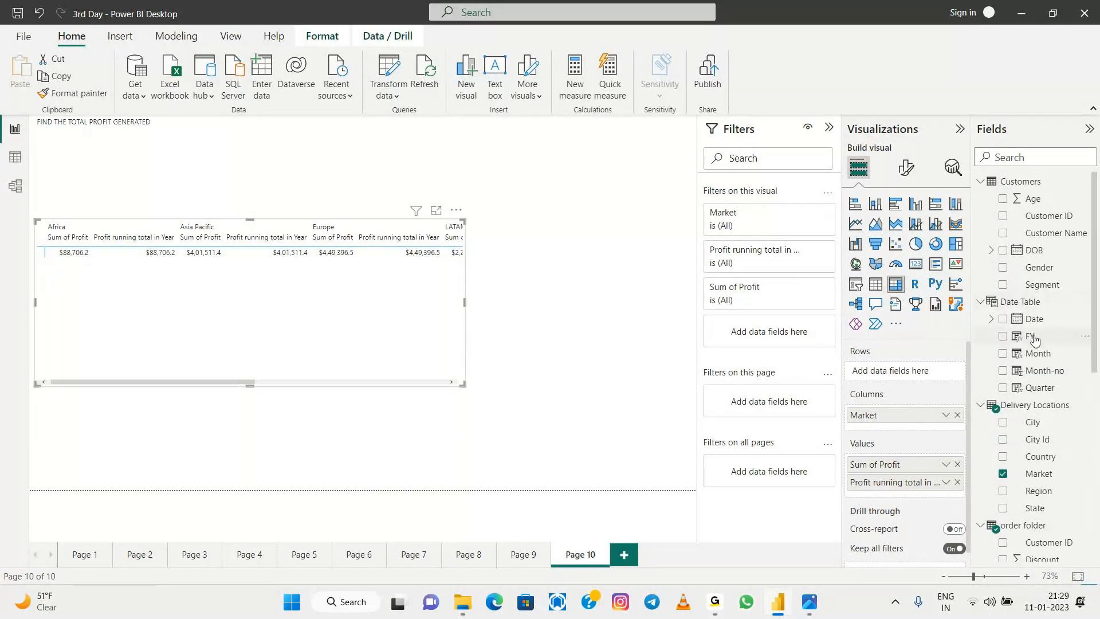
pyautogui.click(1037, 322)
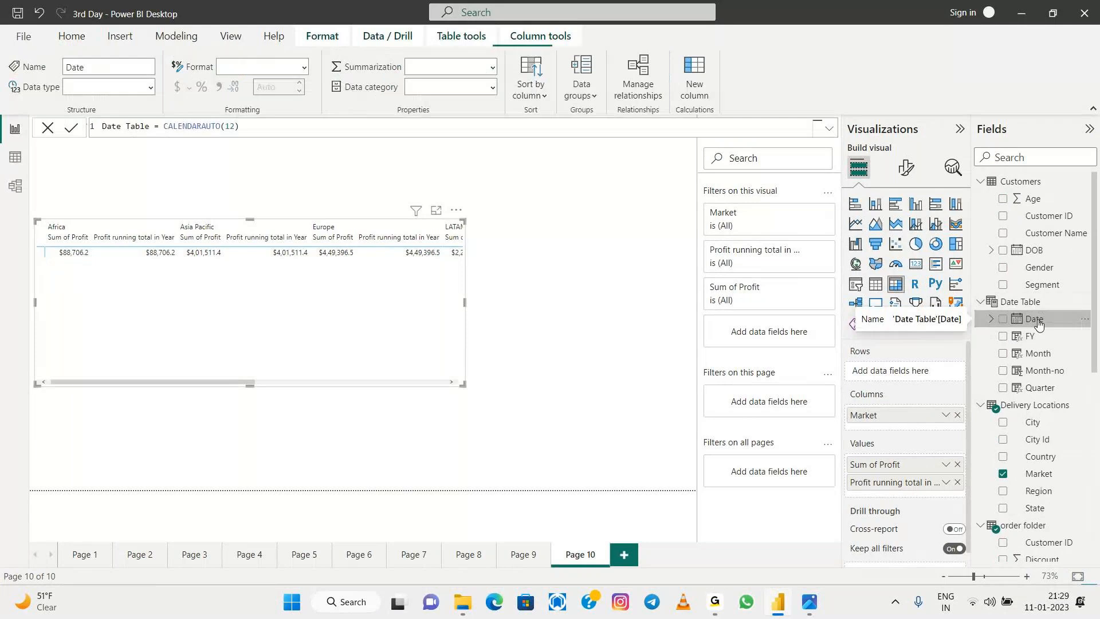
# Add Year from the Date Hierarchy of Order Date in the order folder table to the matrix's rows
pyautogui.scroll(-3, 1039, 324)
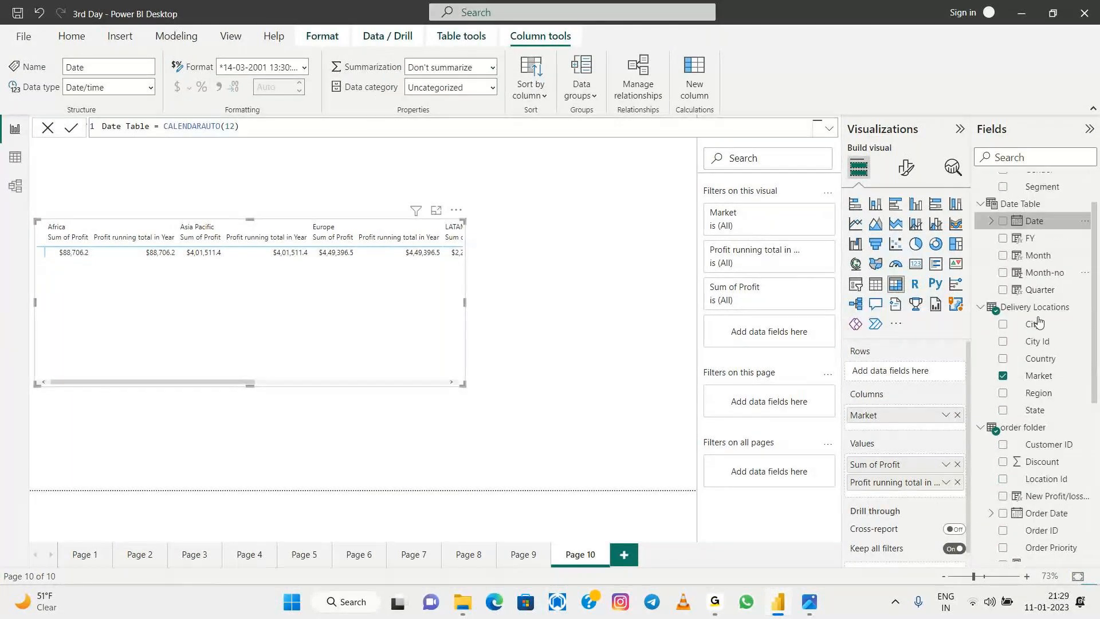
pyautogui.scroll(-6, 1038, 323)
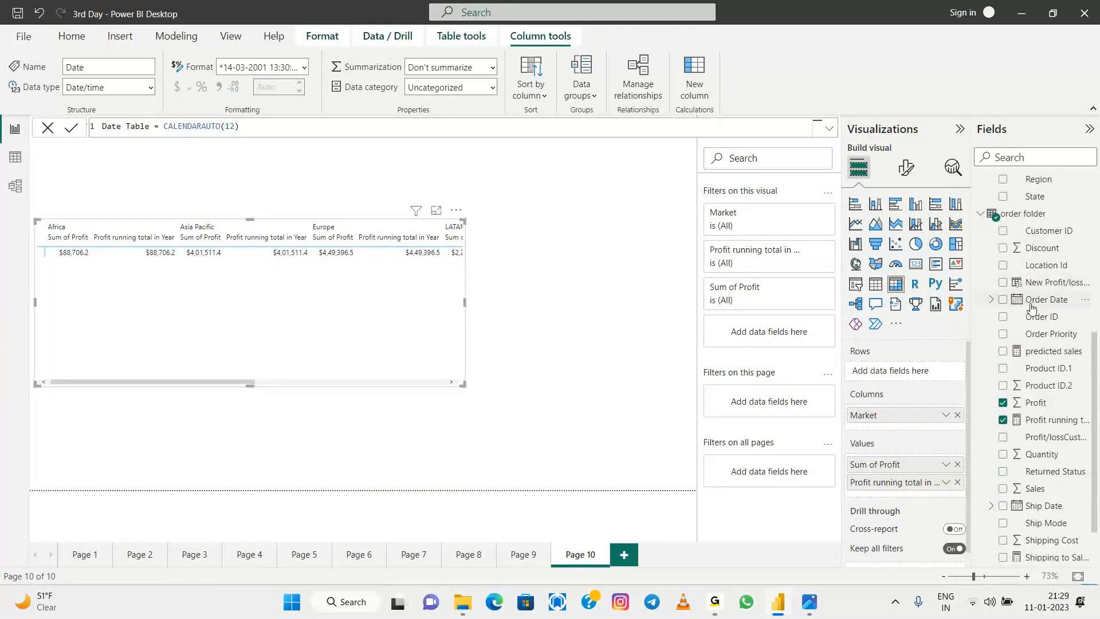
pyautogui.scroll(-2, 1031, 308)
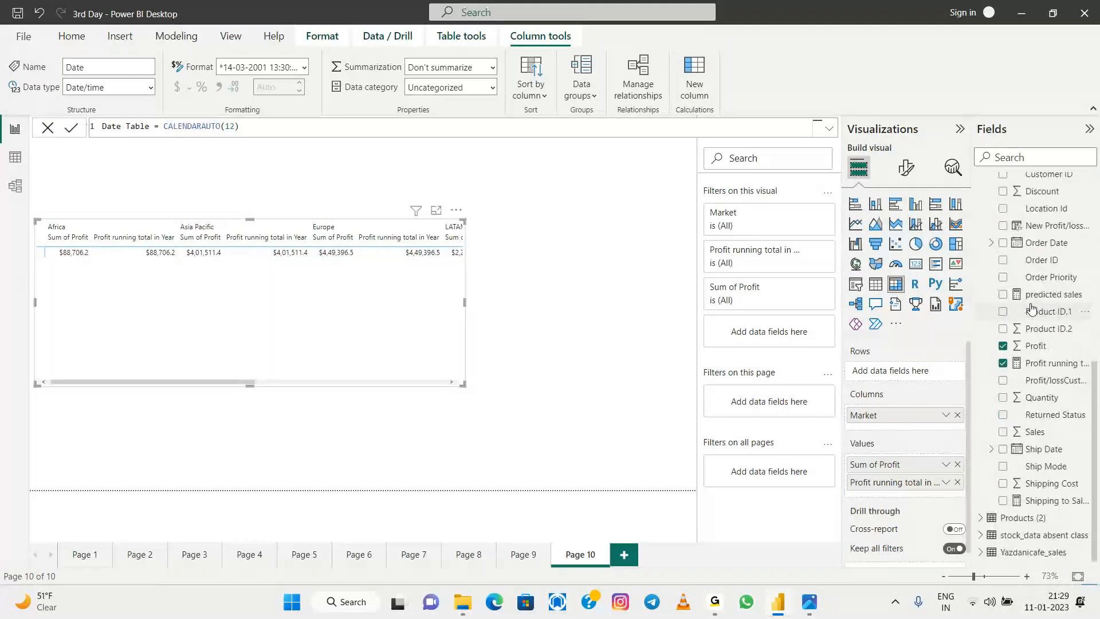
pyautogui.scroll(1, 1031, 308)
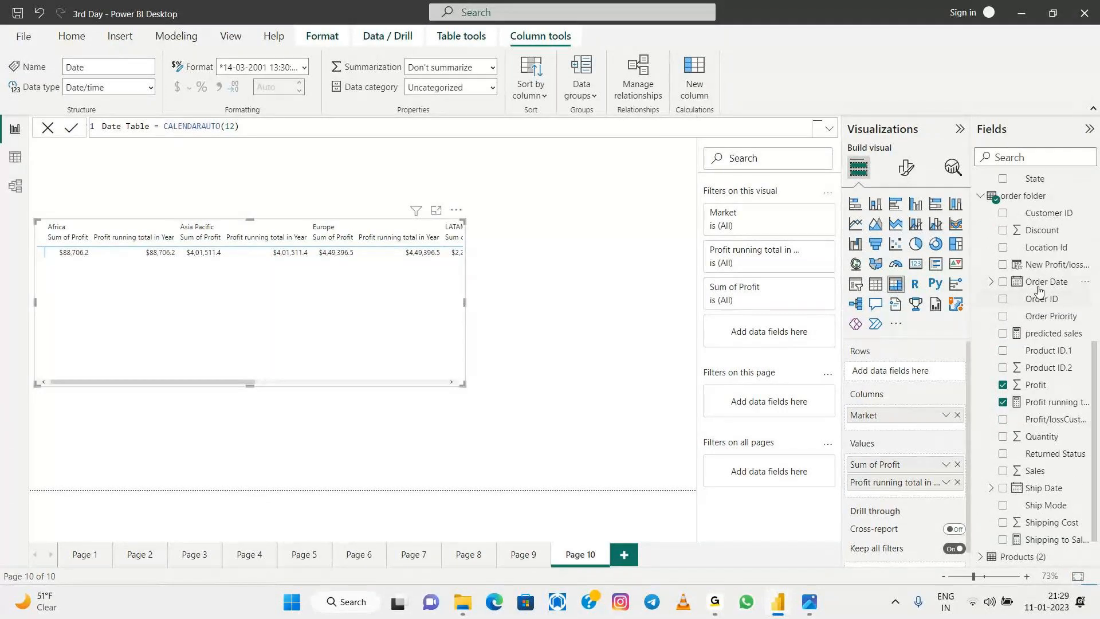
pyautogui.click(1034, 284)
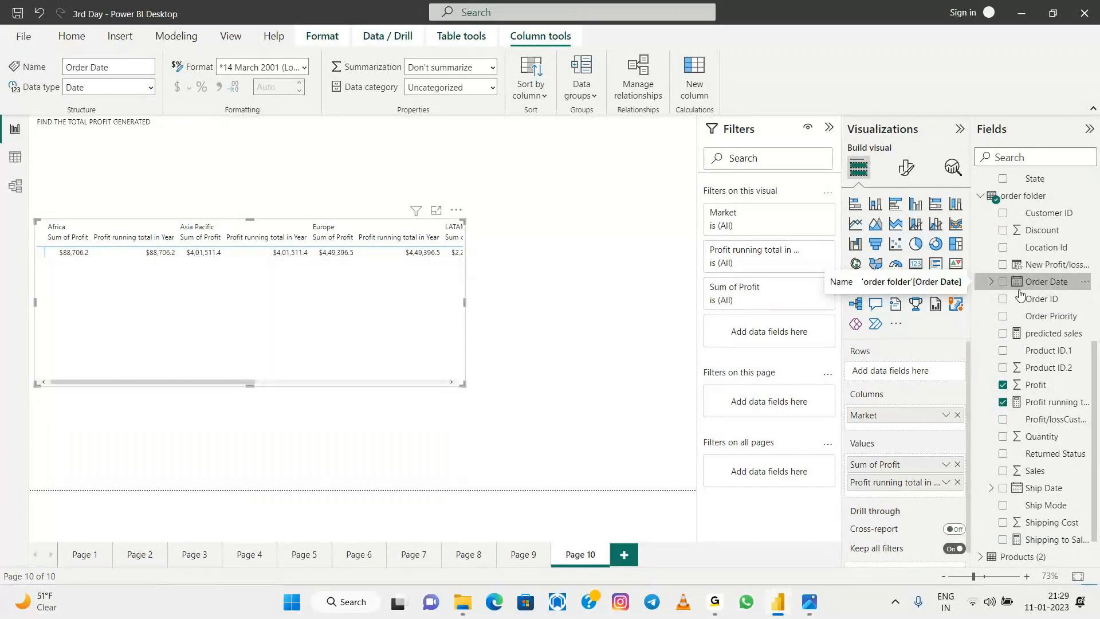
pyautogui.click(992, 283)
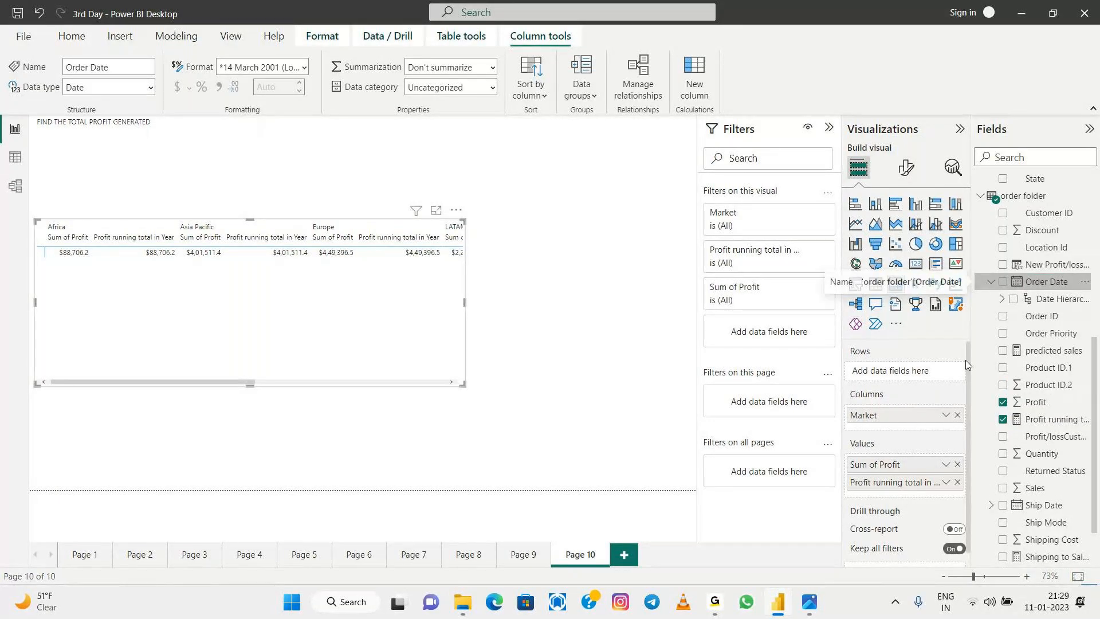
pyautogui.click(1003, 299)
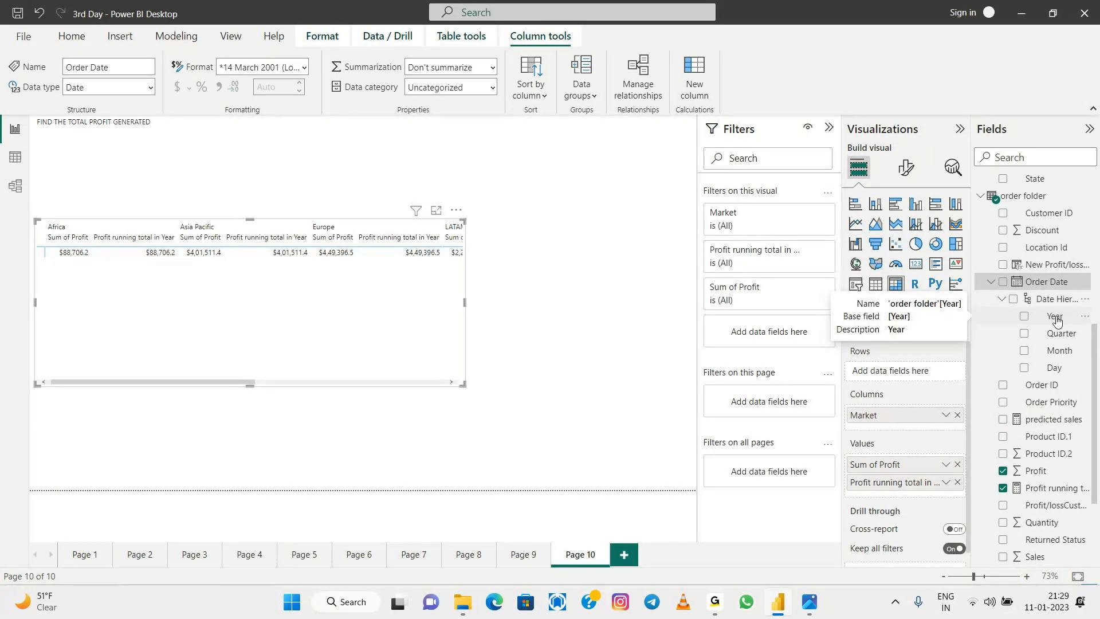
pyautogui.moveTo(1057, 320); pyautogui.dragTo(920, 372)
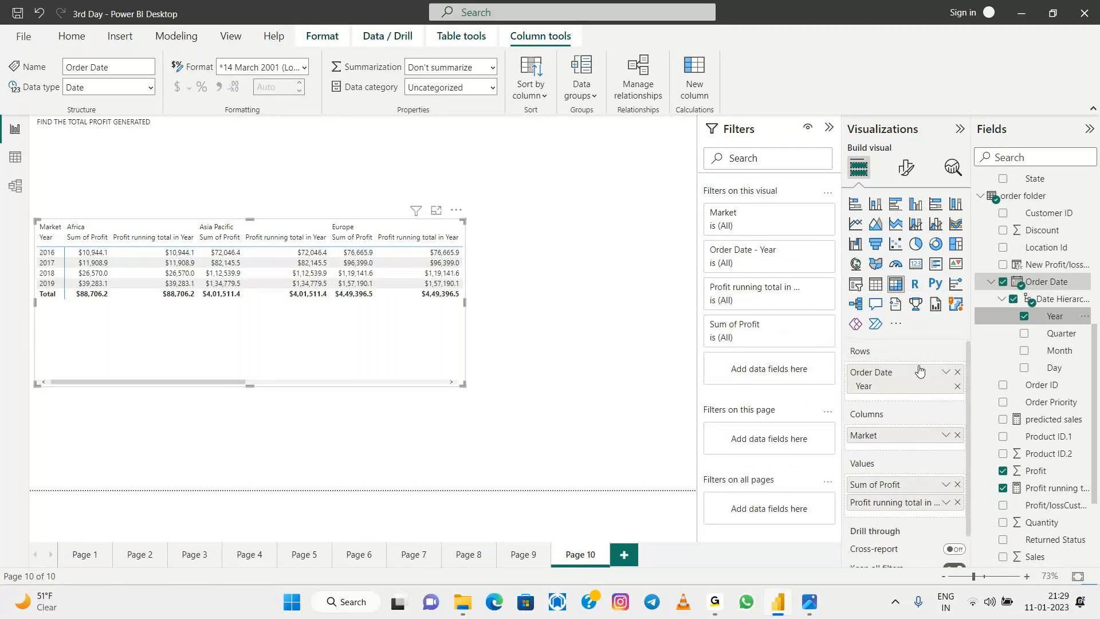
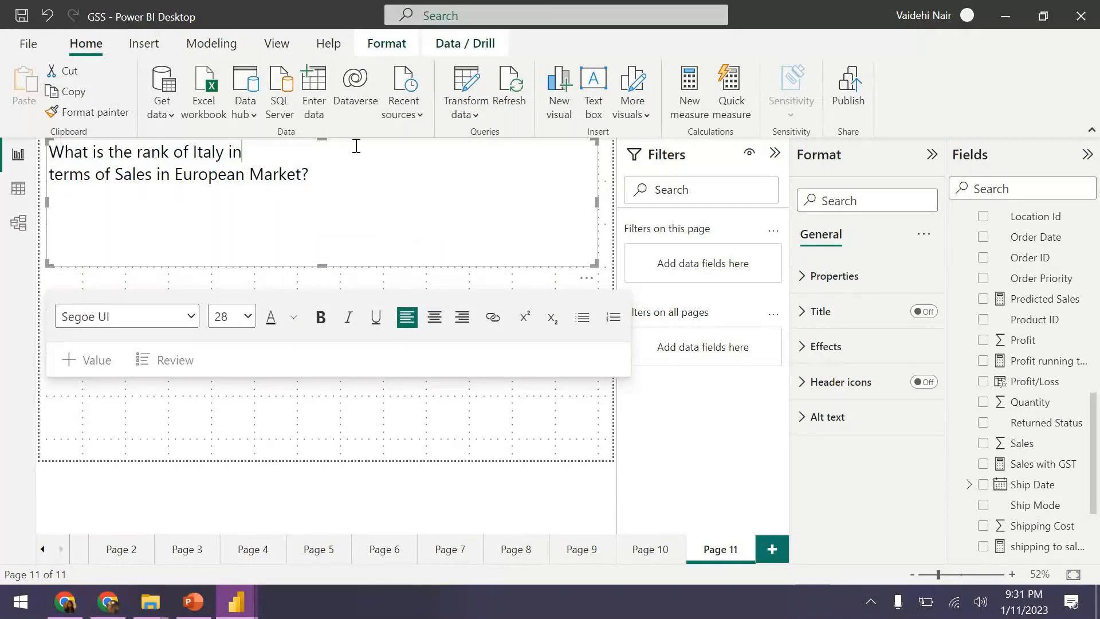
# Join the question about Italy's sales rank into one line and reduce the text box's height to fit
pyautogui.press('Delete')
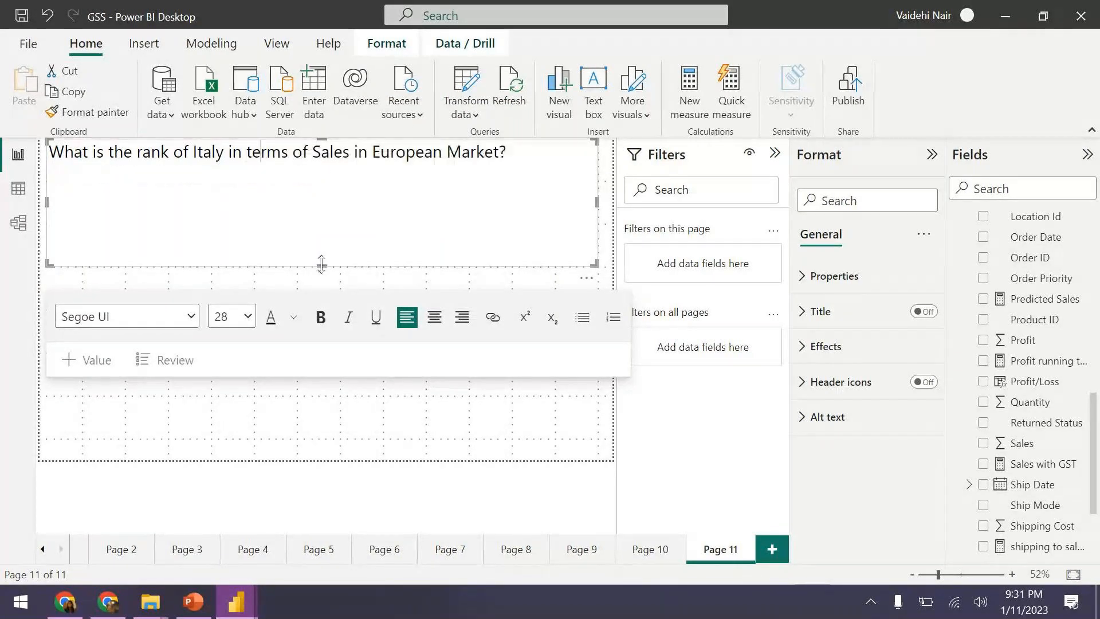
pyautogui.moveTo(321, 264); pyautogui.dragTo(323, 185)
pyautogui.click(293, 384)
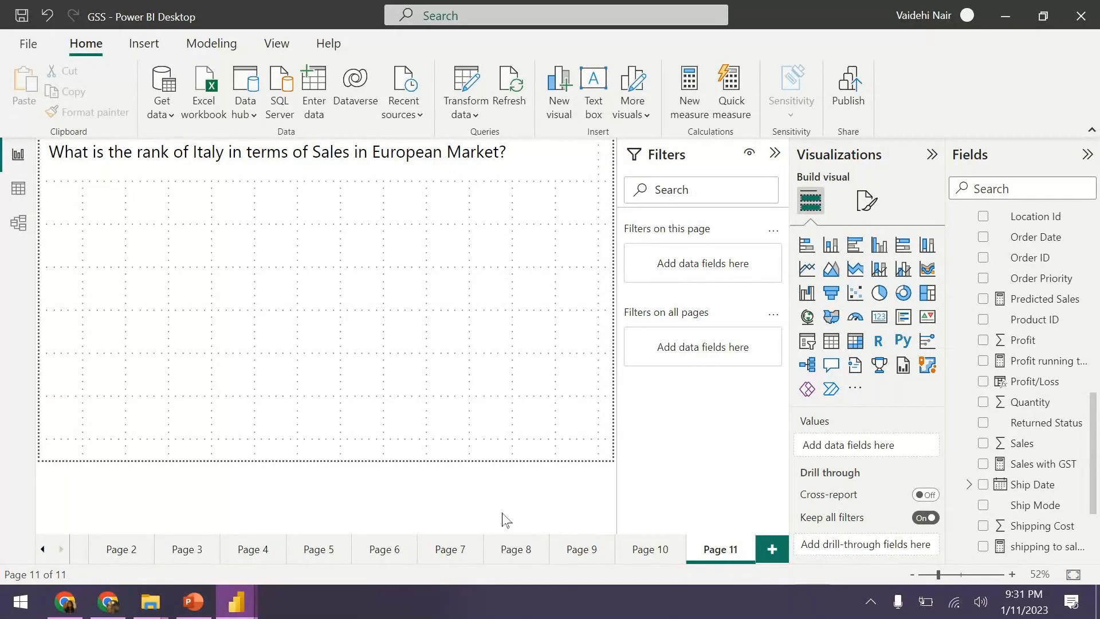
# Insert a clustered column chart below the question and extend it down to the page's lower edge
pyautogui.click(881, 246)
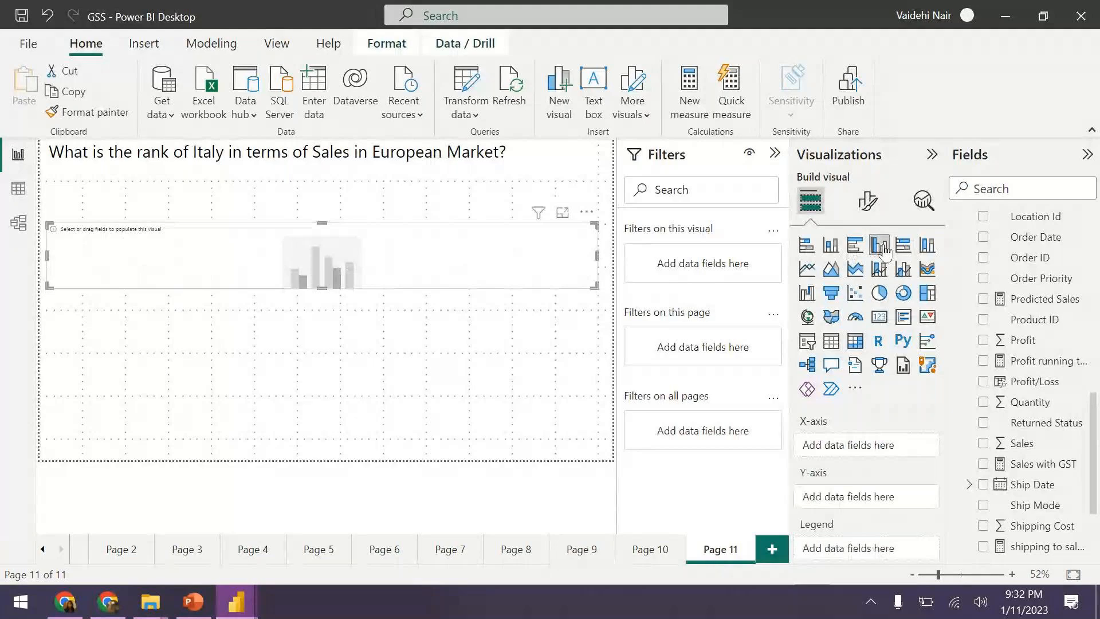
pyautogui.moveTo(322, 282); pyautogui.dragTo(379, 517)
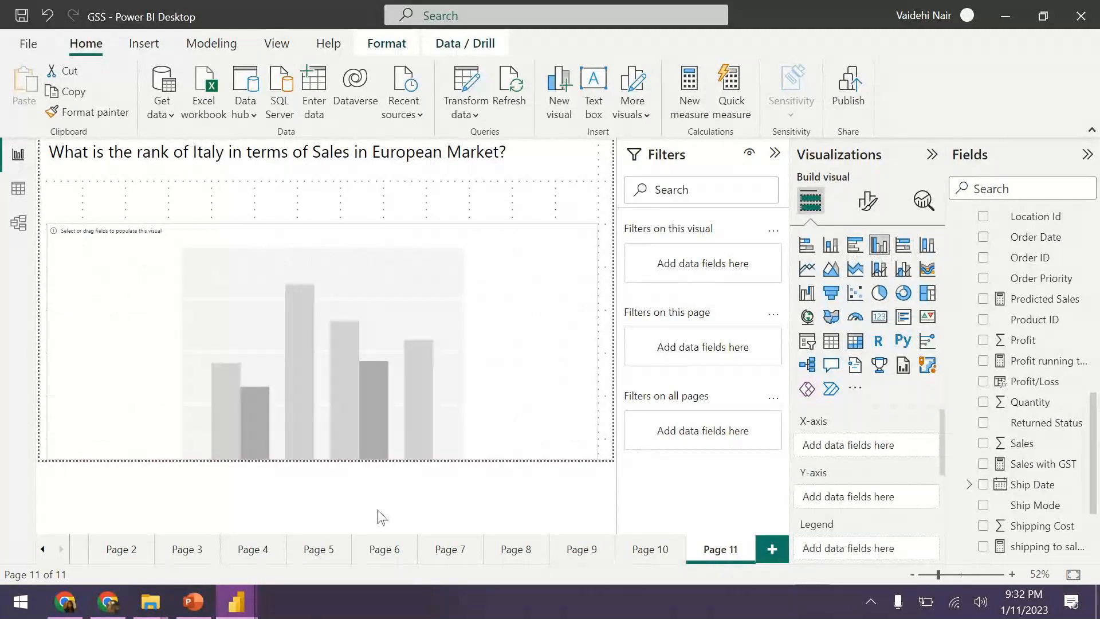
# Put Market and, below it, Country from Delivery Locations on the column chart's X-axis
pyautogui.scroll(10, 1057, 411)
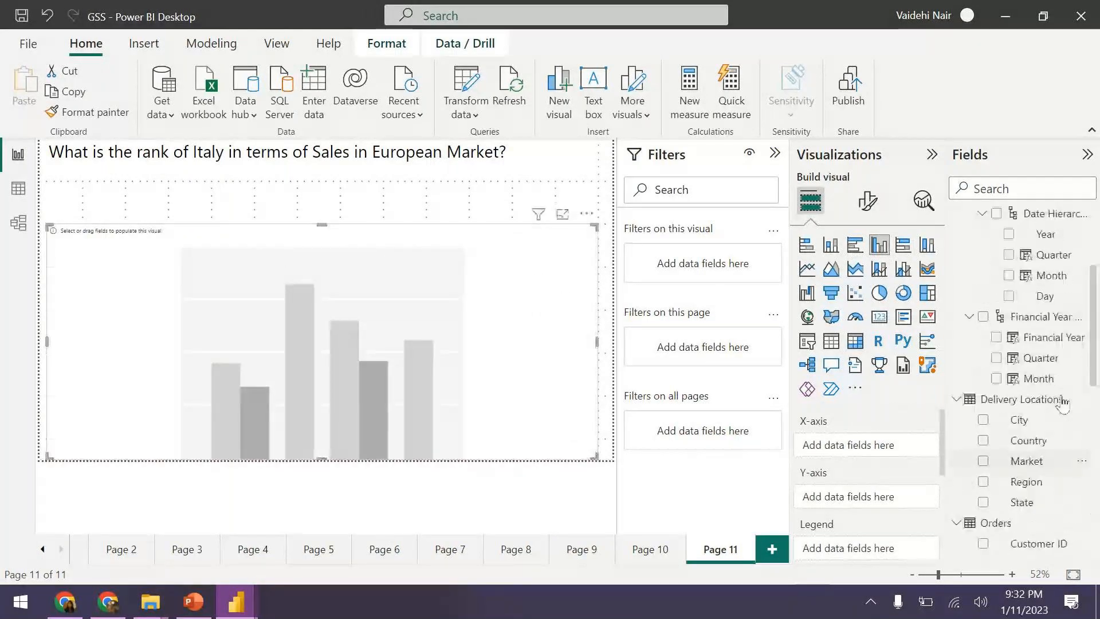
pyautogui.scroll(-3, 1057, 408)
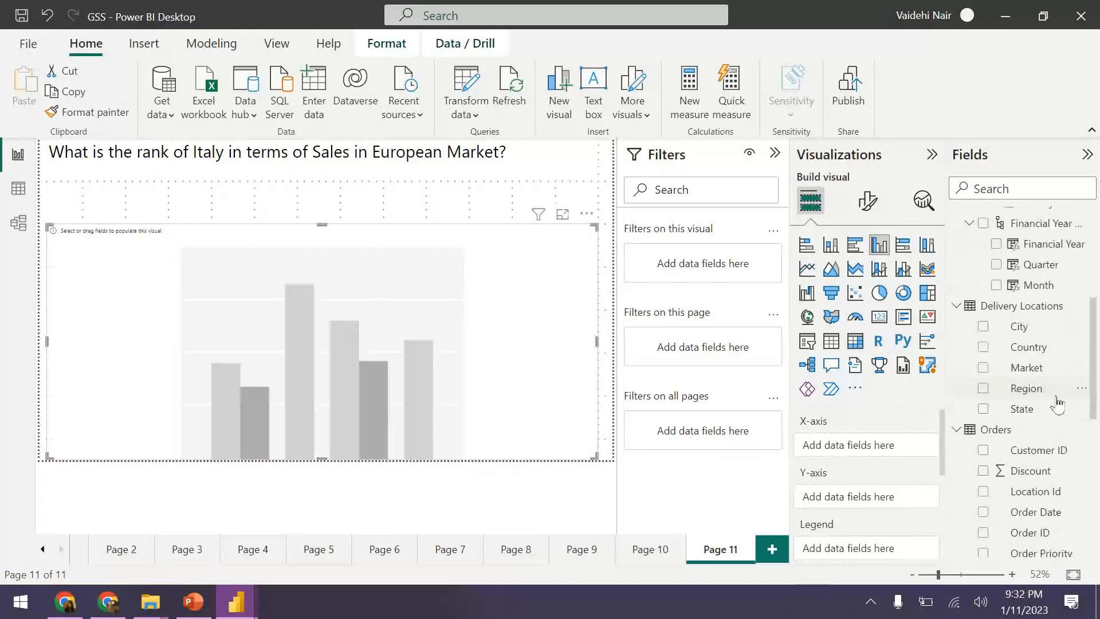
pyautogui.click(983, 367)
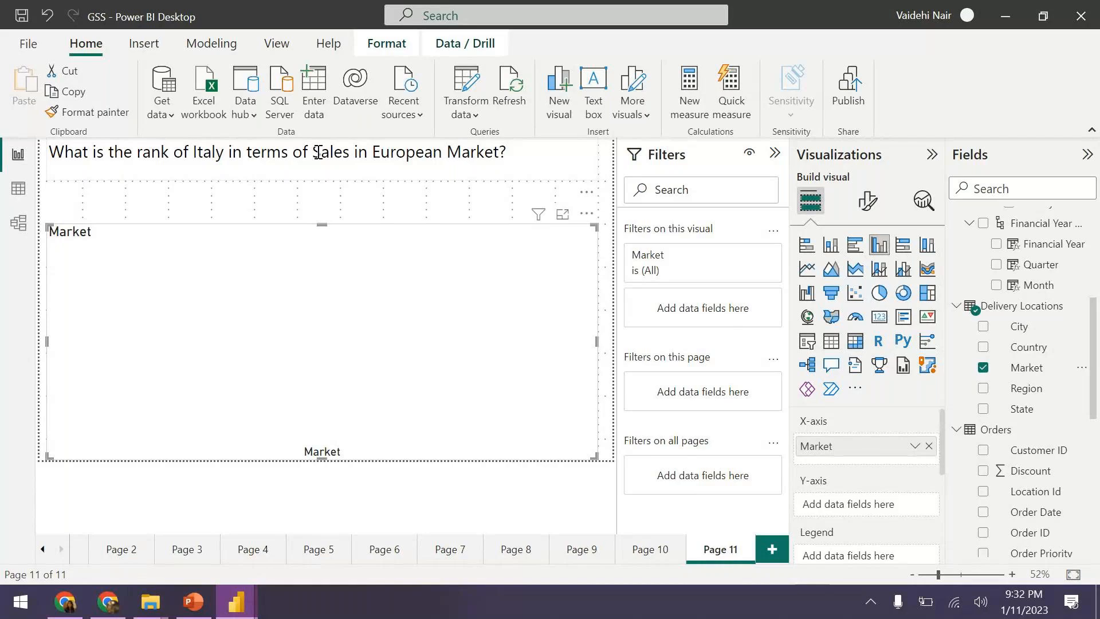
pyautogui.moveTo(1016, 353); pyautogui.dragTo(862, 467)
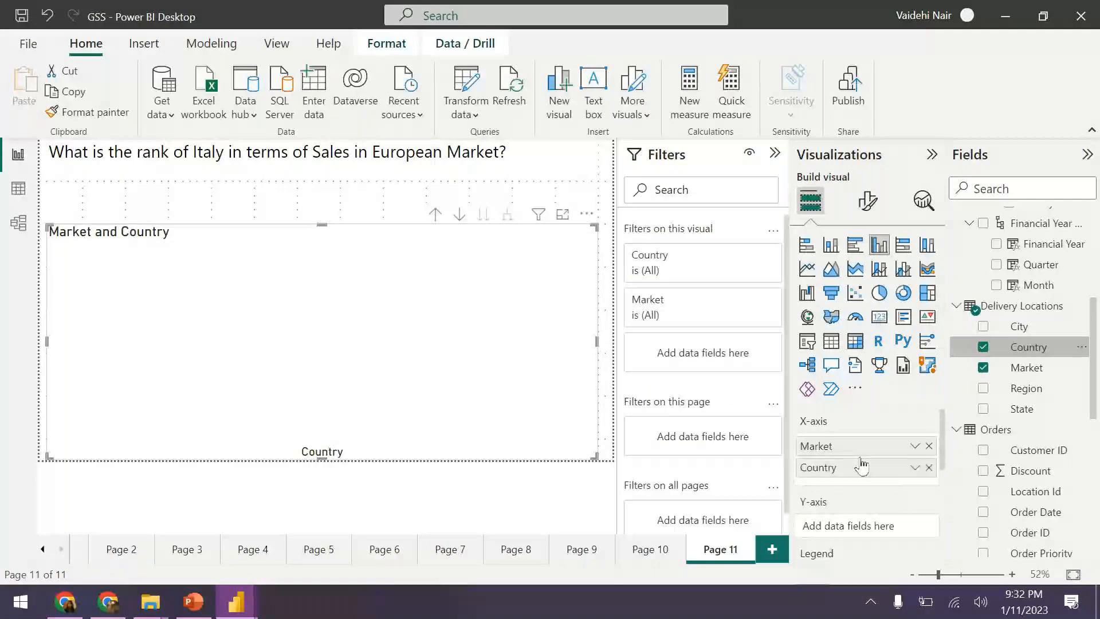
# Drill the chart up to the Market level and put Sales from Orders on its Y-axis
pyautogui.click(435, 216)
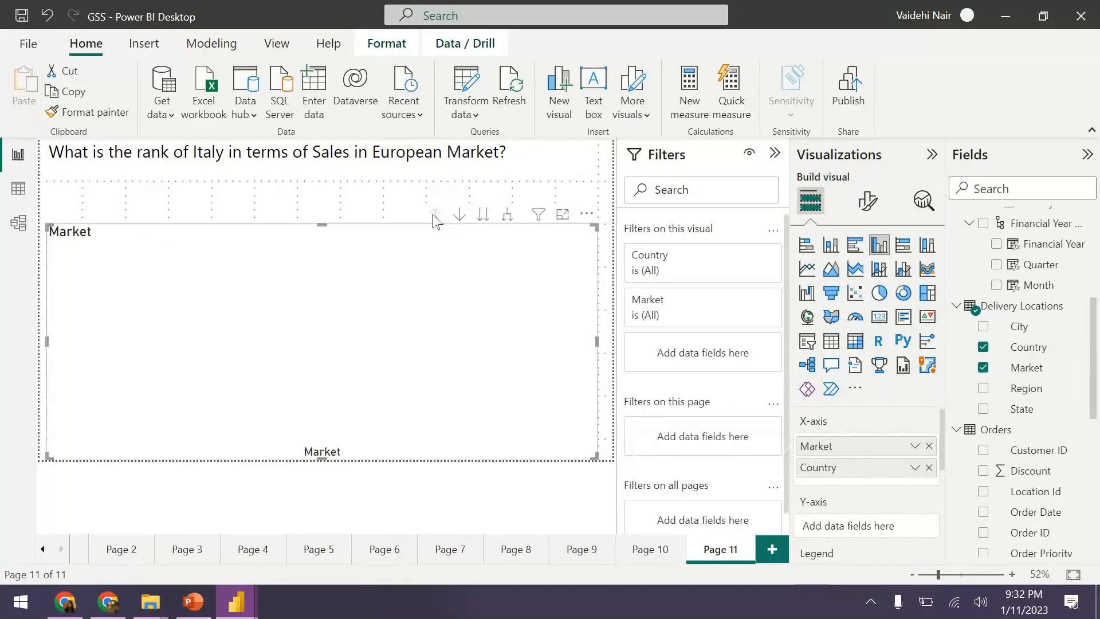
pyautogui.scroll(-8, 1026, 344)
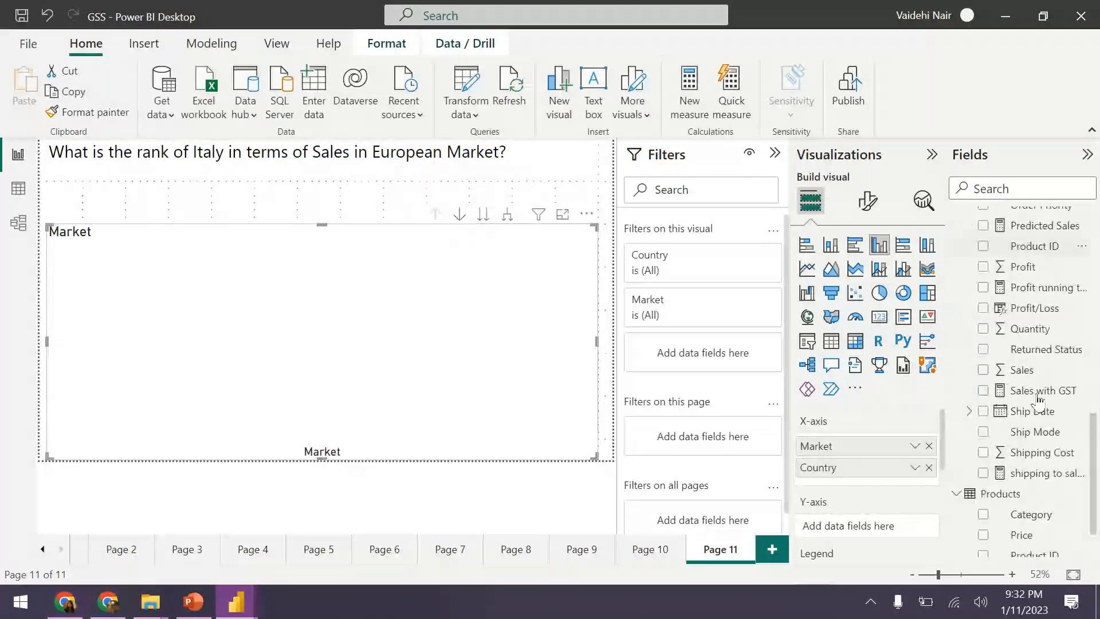
pyautogui.moveTo(1021, 319); pyautogui.dragTo(878, 528)
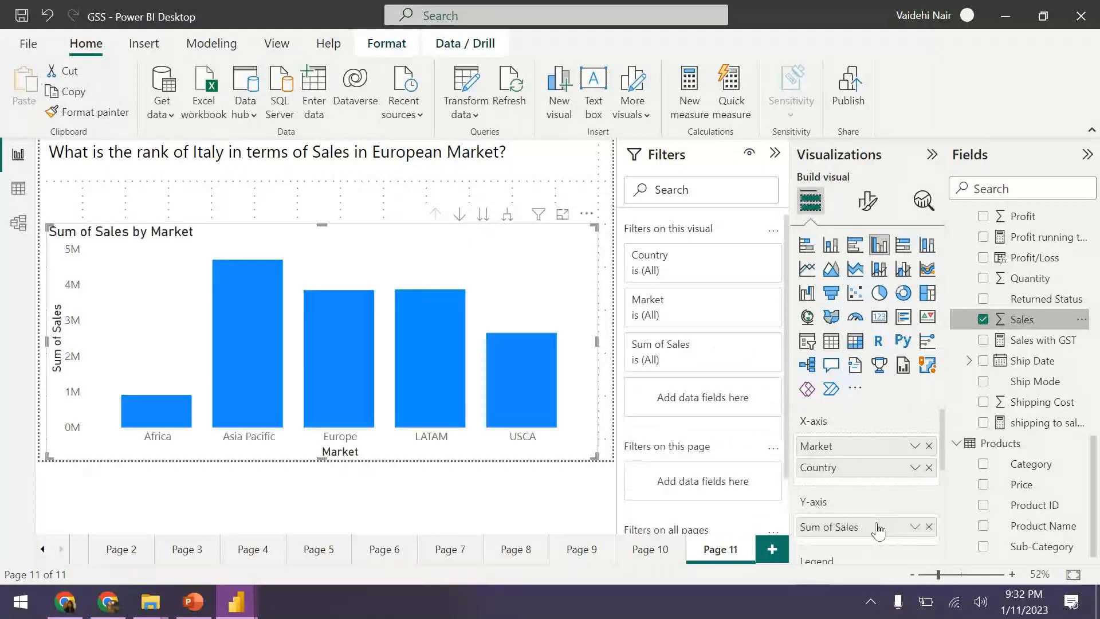
# Drill the column chart into Europe's countries and sort them by Sum of Sales in descending order
pyautogui.click(459, 215)
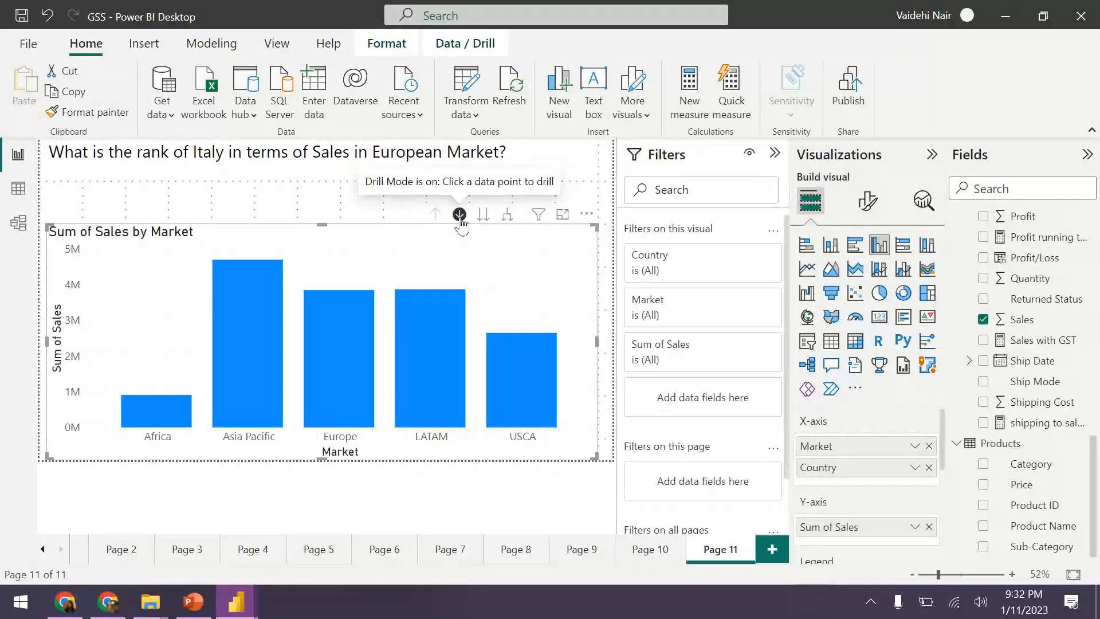
pyautogui.click(345, 321)
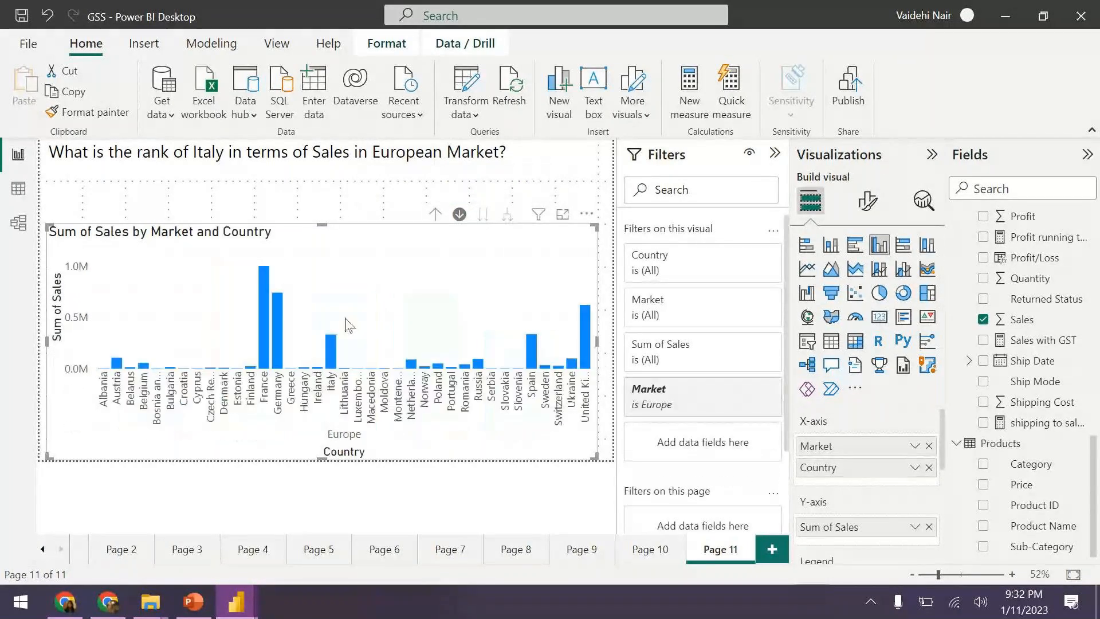
pyautogui.click(587, 214)
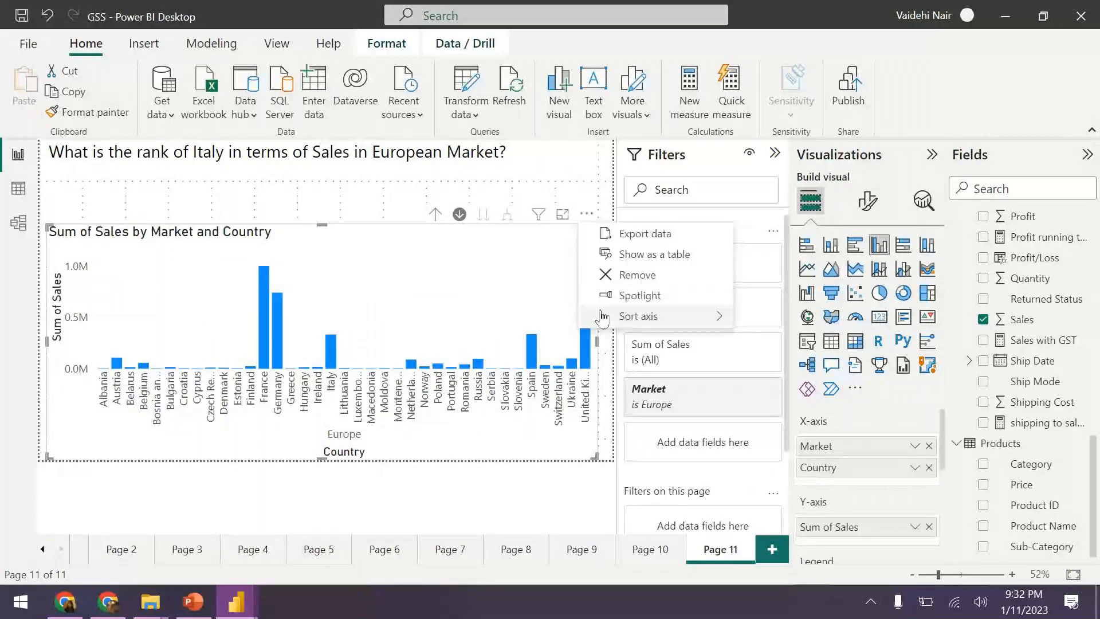
pyautogui.moveTo(633, 324)
pyautogui.click(828, 364)
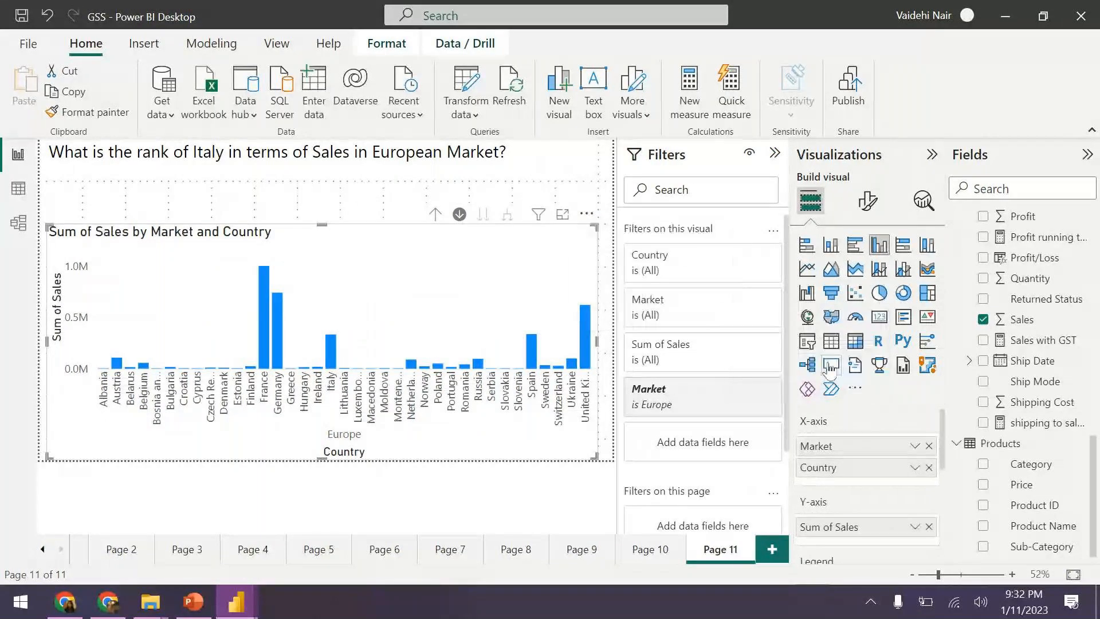
pyautogui.click(586, 214)
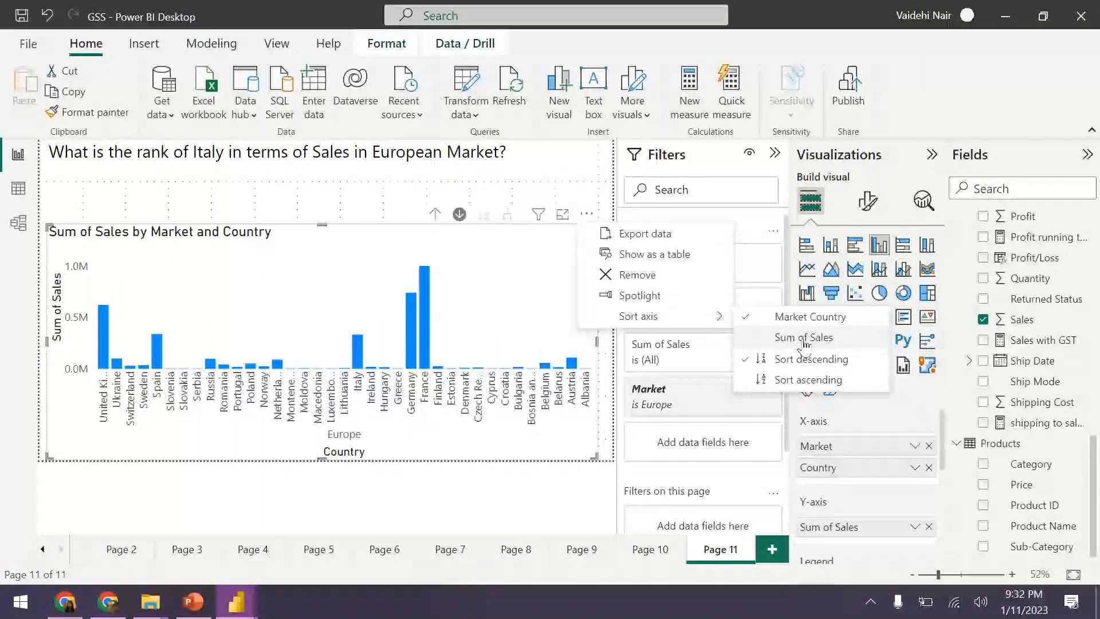
pyautogui.click(804, 338)
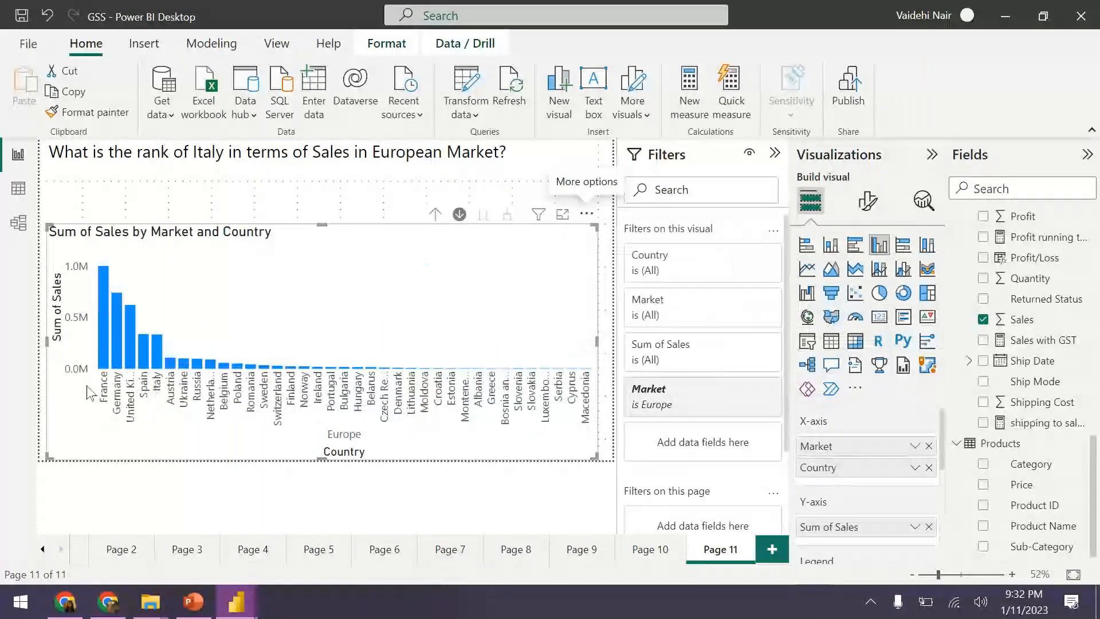
pyautogui.moveTo(159, 362)
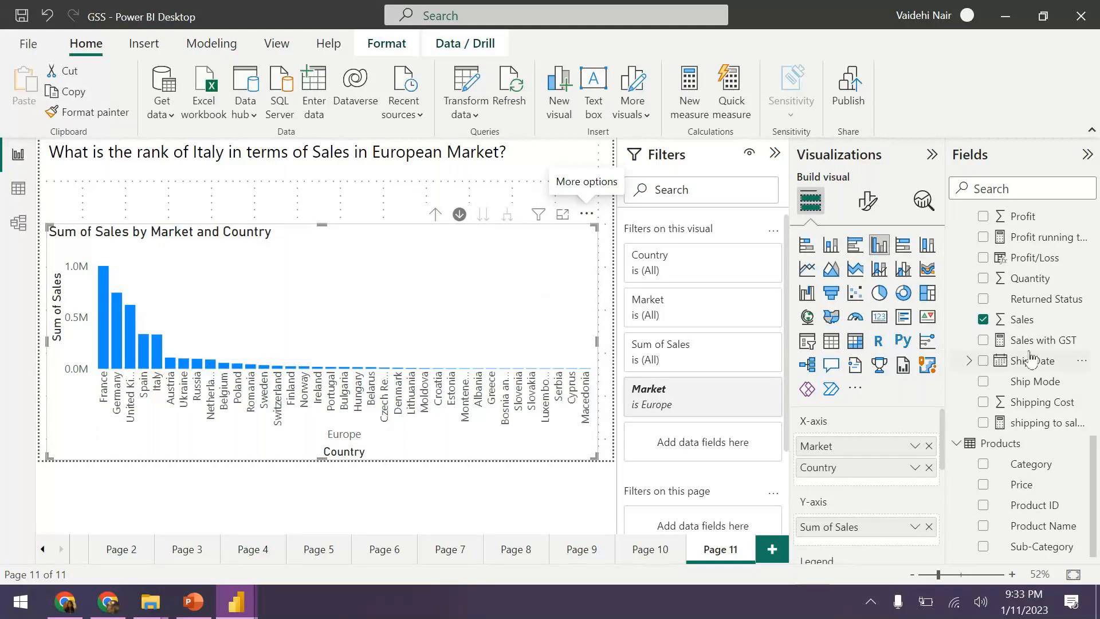
# Create a new measure named Country_rank in the Orders table
pyautogui.scroll(5, 1030, 357)
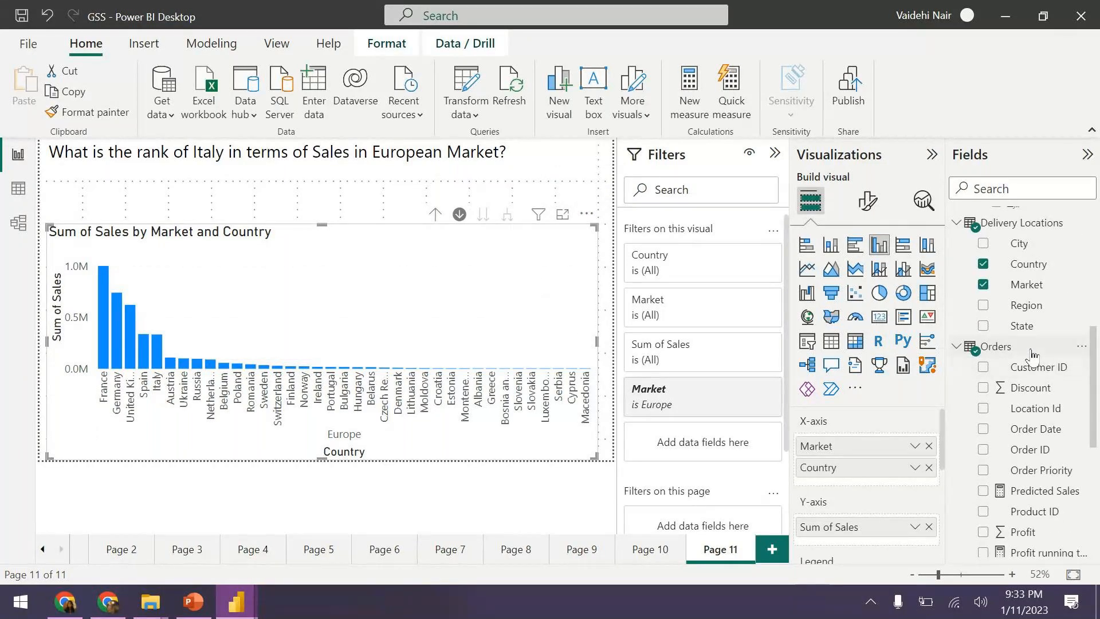
pyautogui.click(1031, 352)
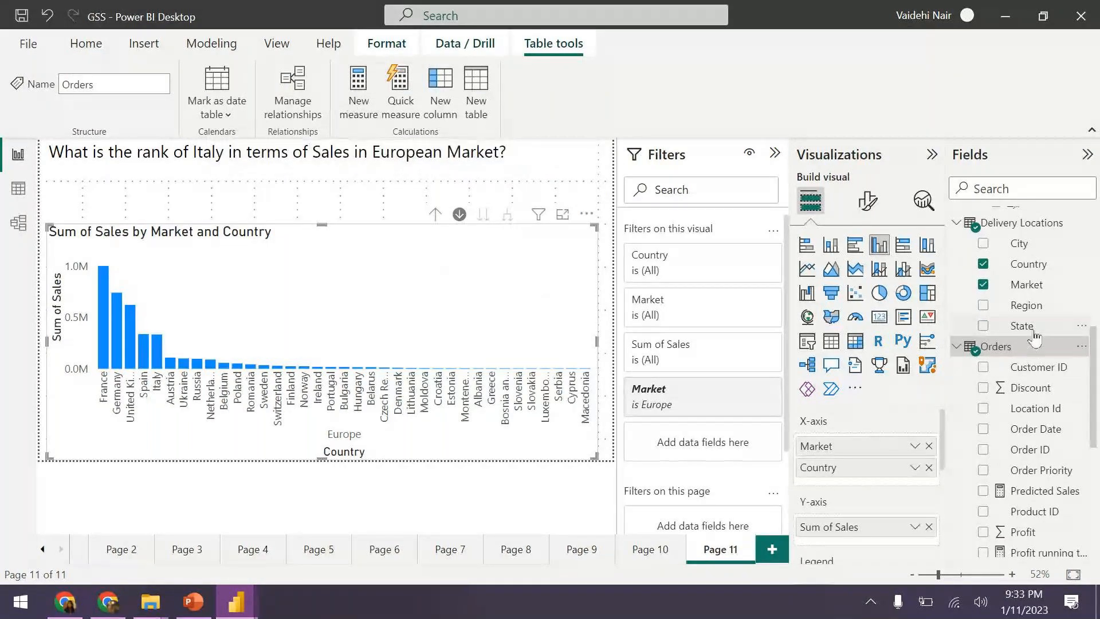
pyautogui.click(355, 95)
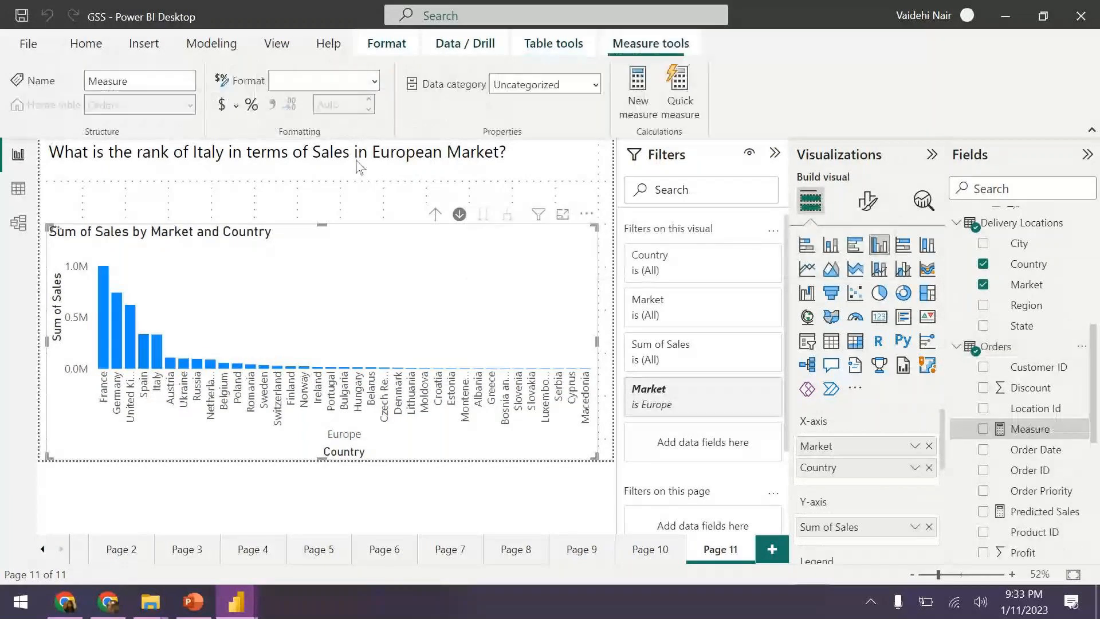
pyautogui.press('BackSpace')
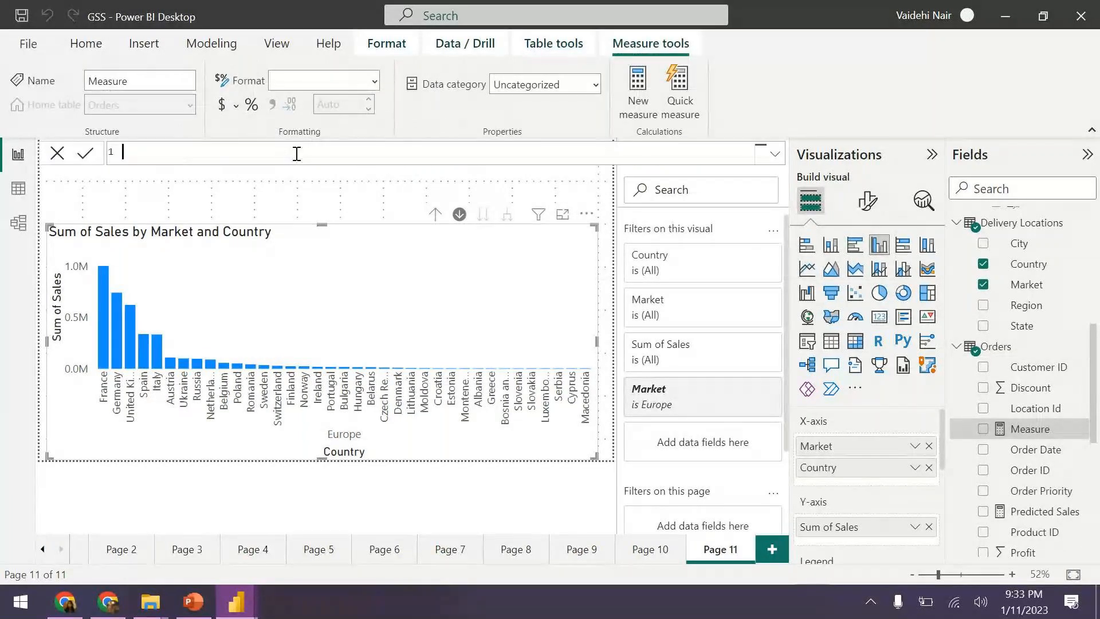
pyautogui.write('Cou')
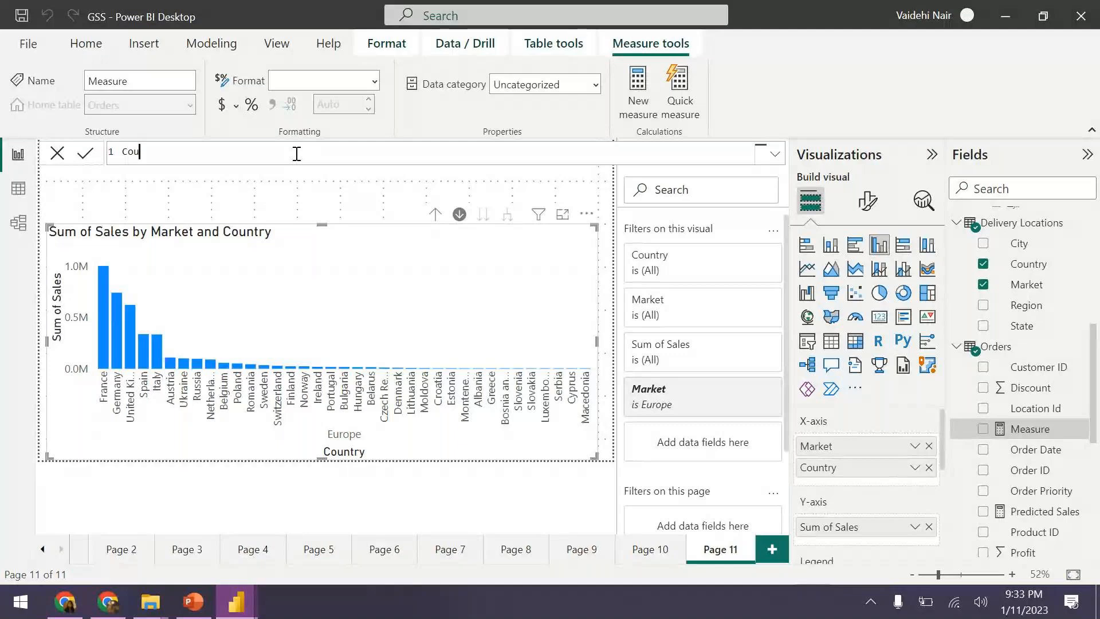
pyautogui.write('ntry_rank = R')
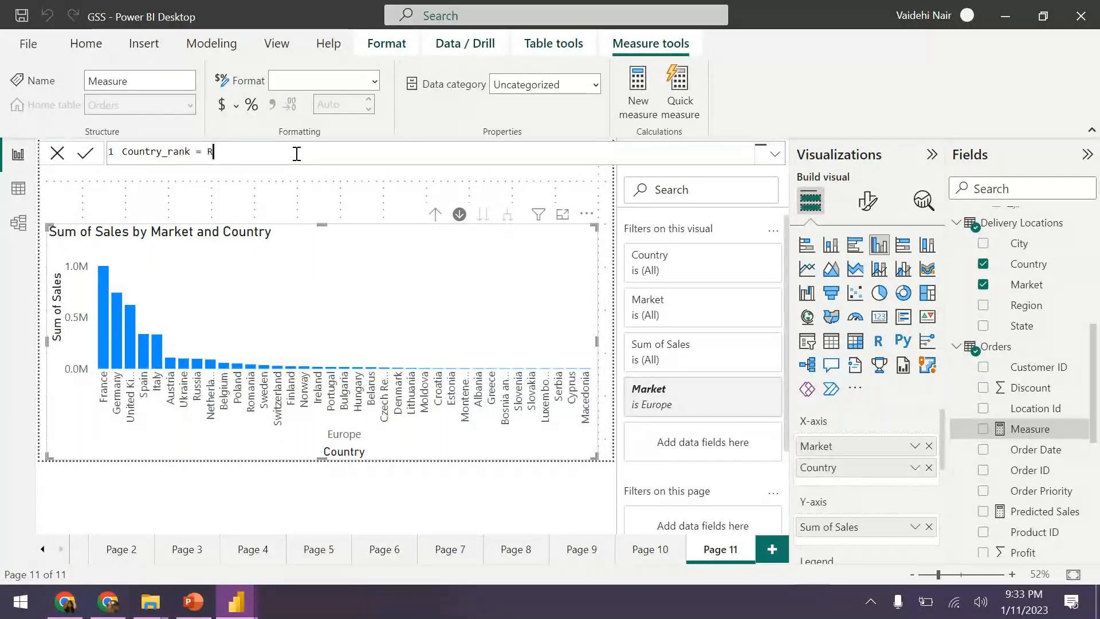
pyautogui.write('a')
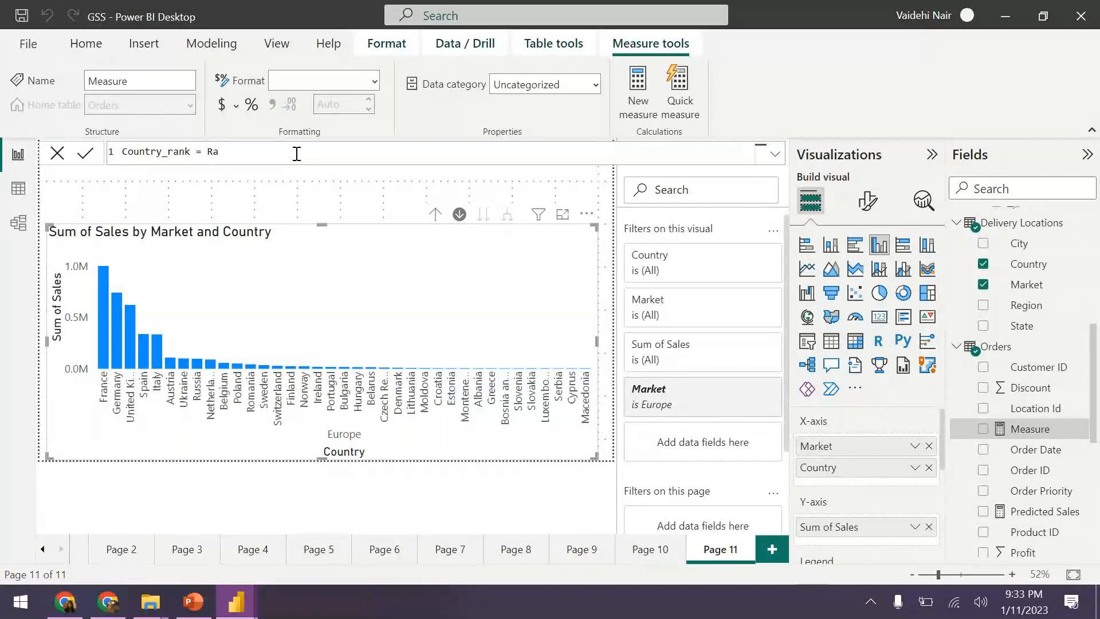
pyautogui.press('BackSpace')
pyautogui.press('BackSpace')
pyautogui.press('BackSpace')
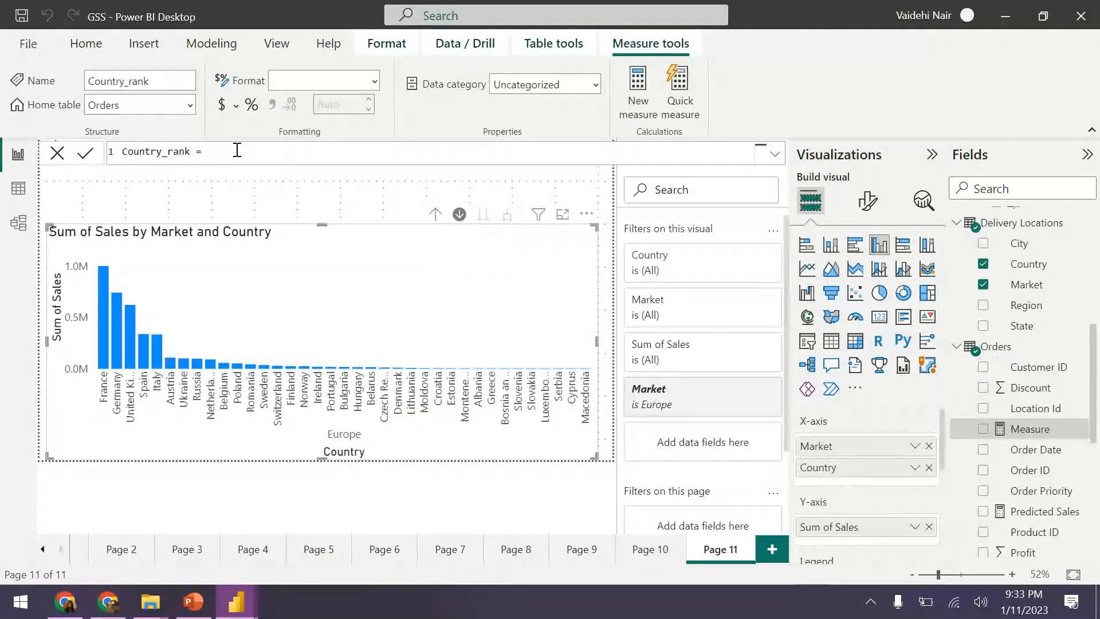
# Begin the Country_rank formula with RANKX, using ALL('Delivery Locations'[Country]) as its table argument
pyautogui.write('Rank')
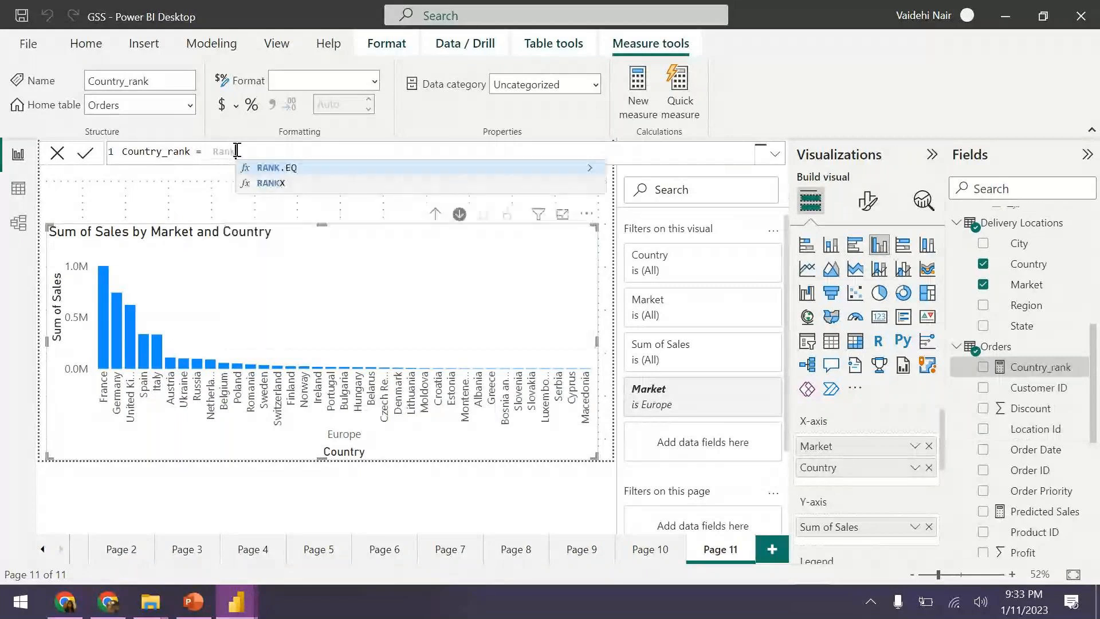
pyautogui.press('Down')
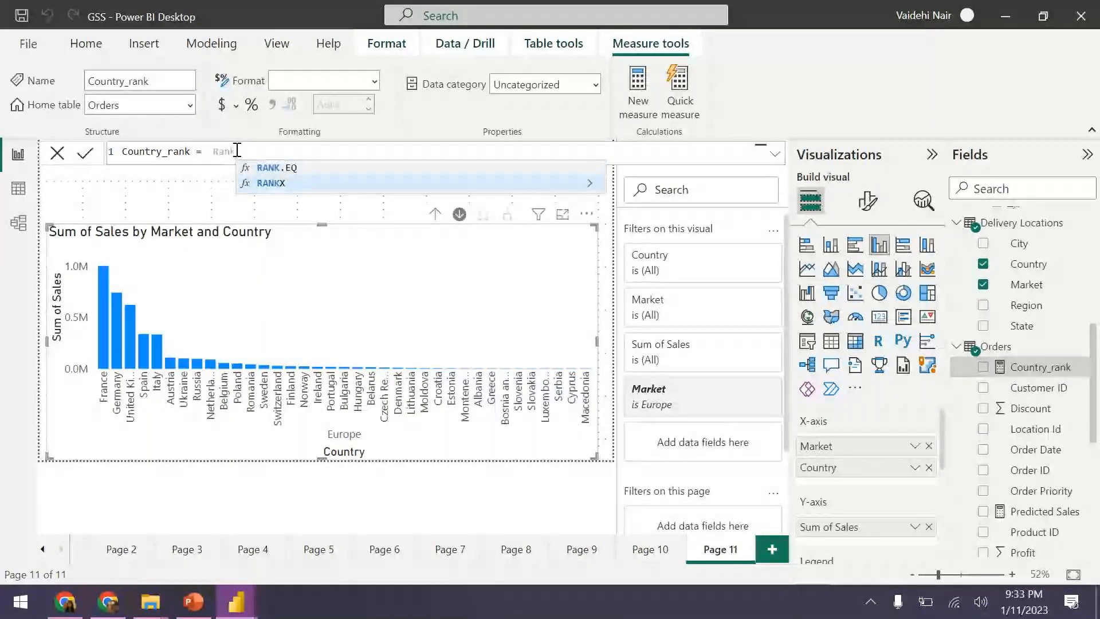
pyautogui.press('Tab')
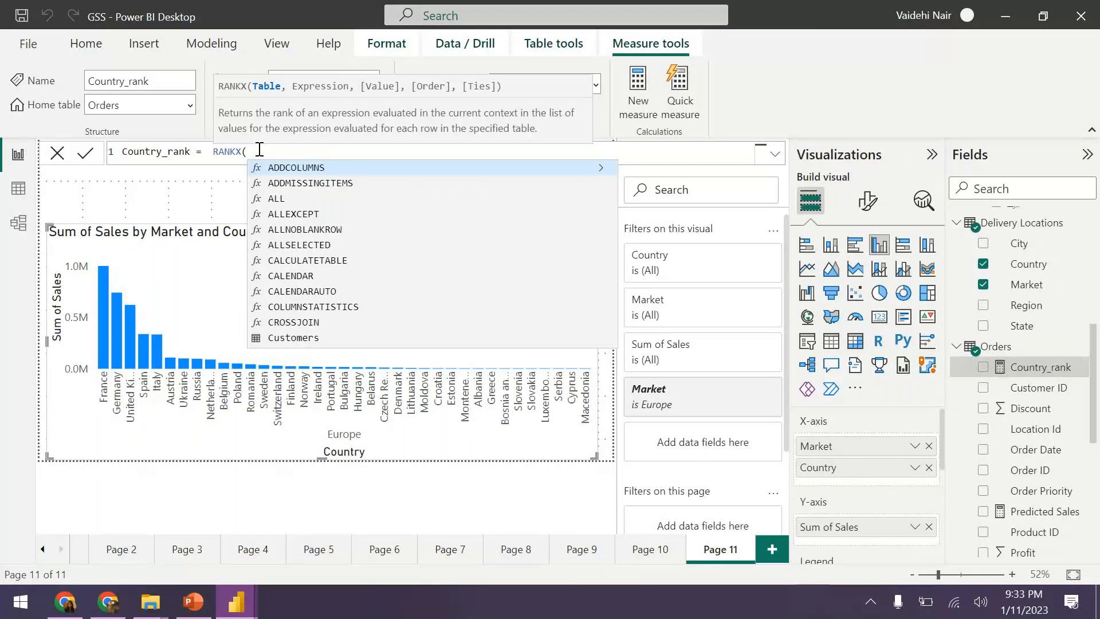
pyautogui.write('AL')
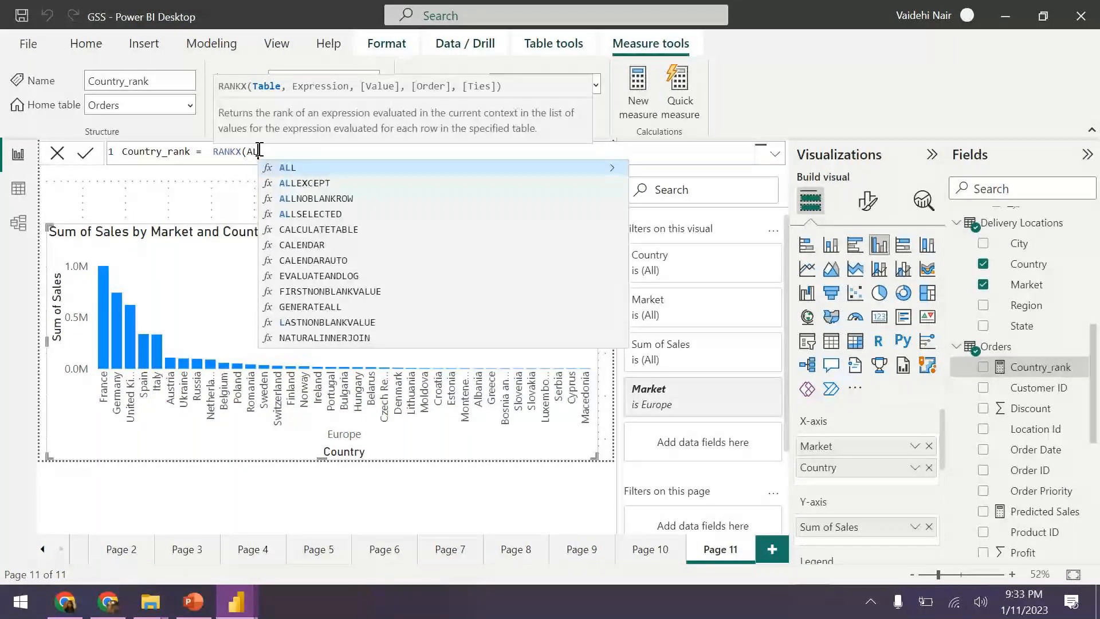
pyautogui.write('L(')
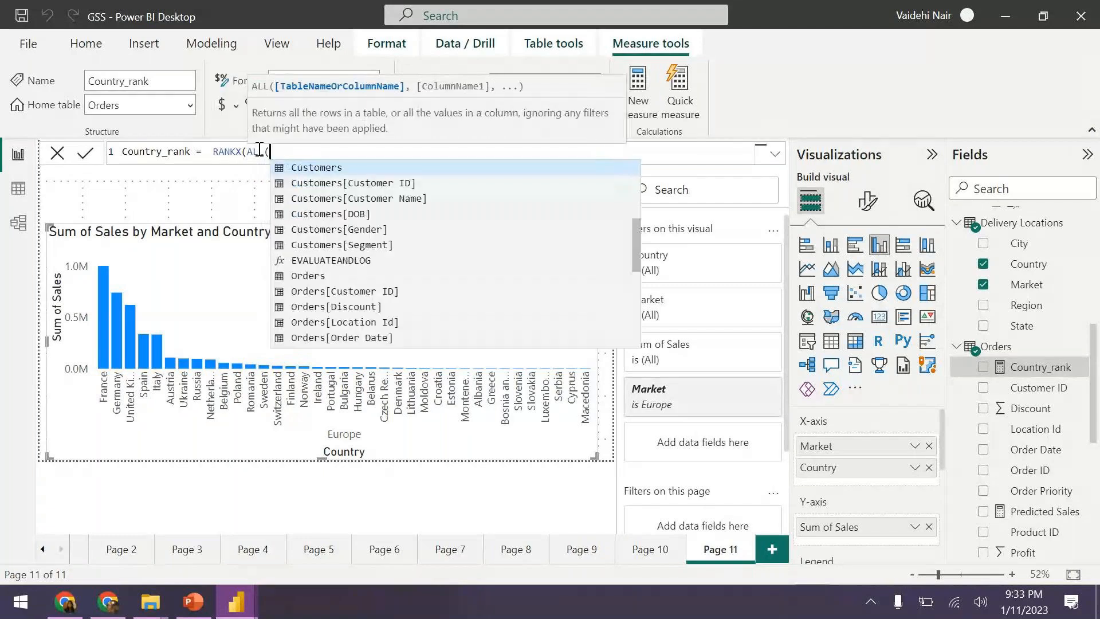
pyautogui.write('coun')
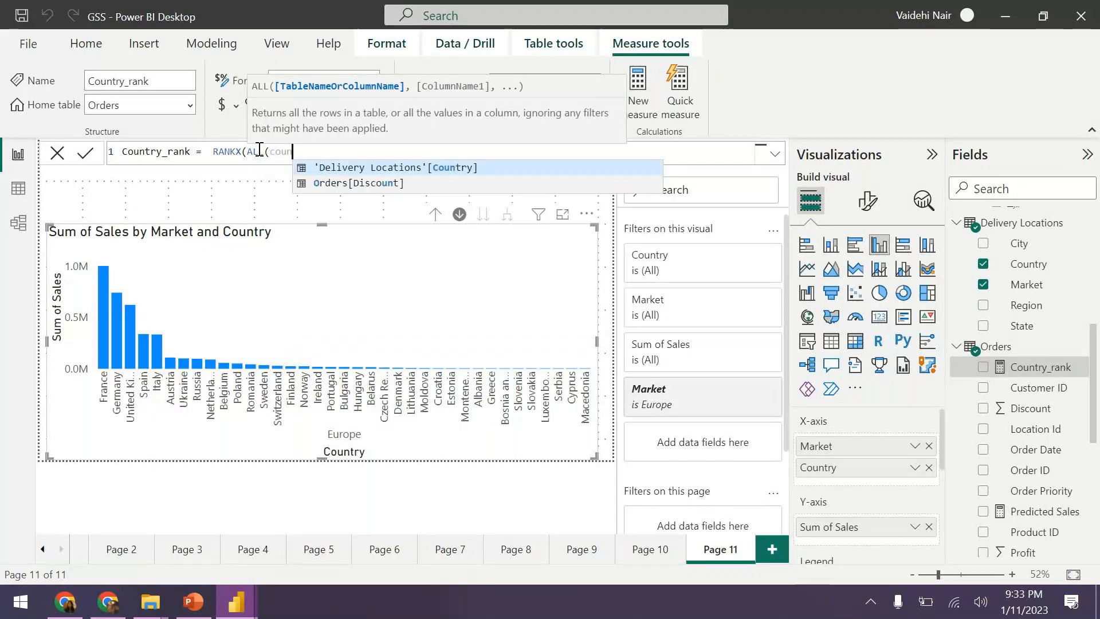
pyautogui.press('Tab')
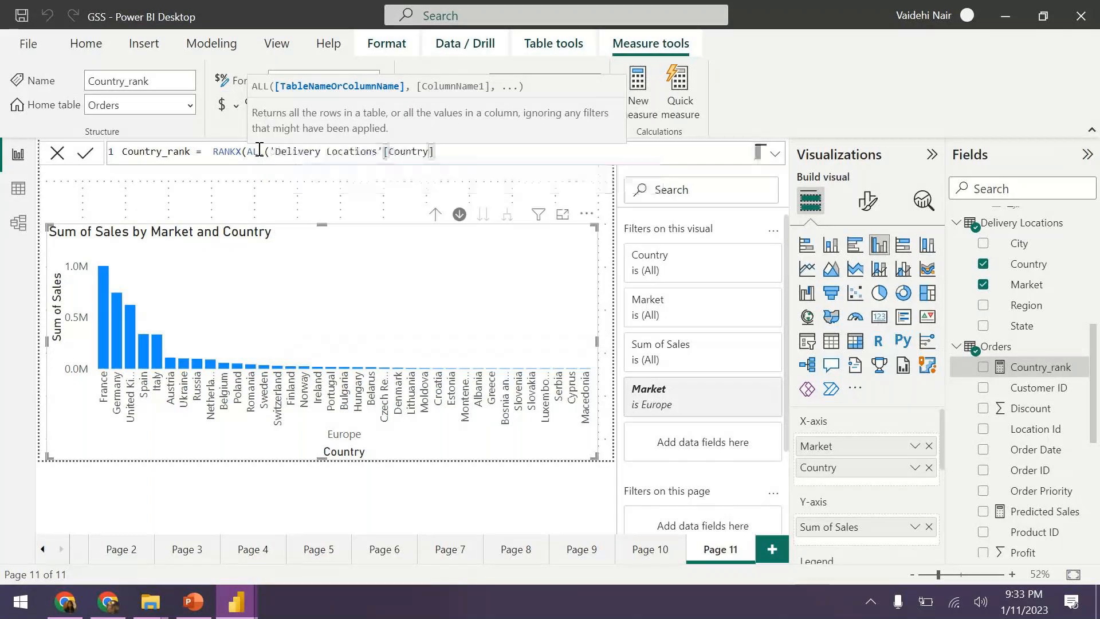
pyautogui.write(')')
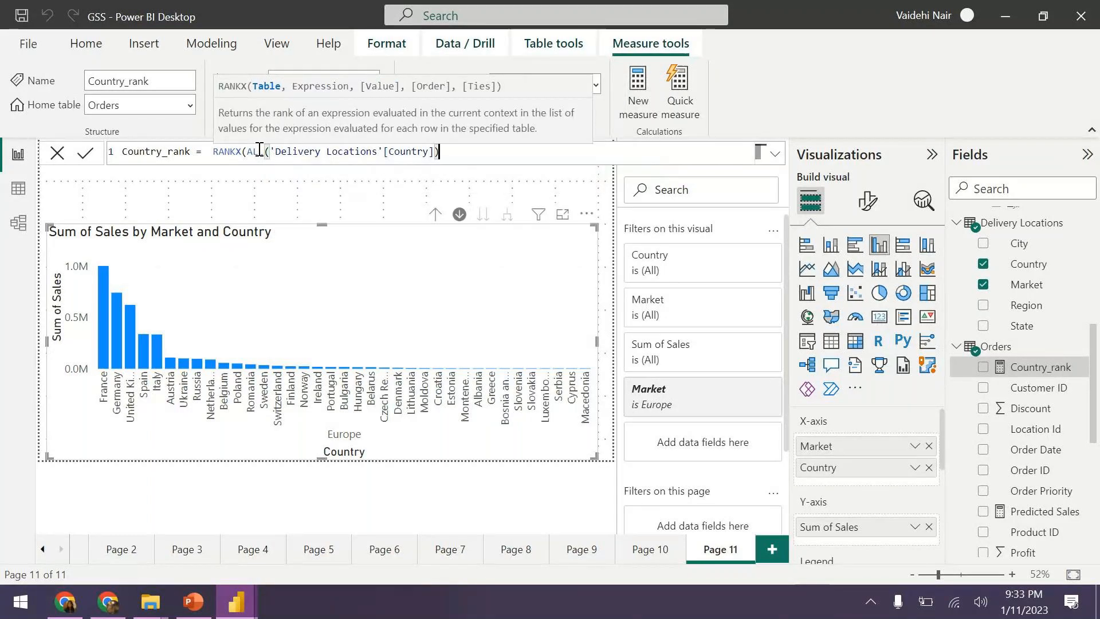
# Finish the Country_rank formula with SUM(Orders[Sales]) as the ranking expression and commit the measure
pyautogui.write(',')
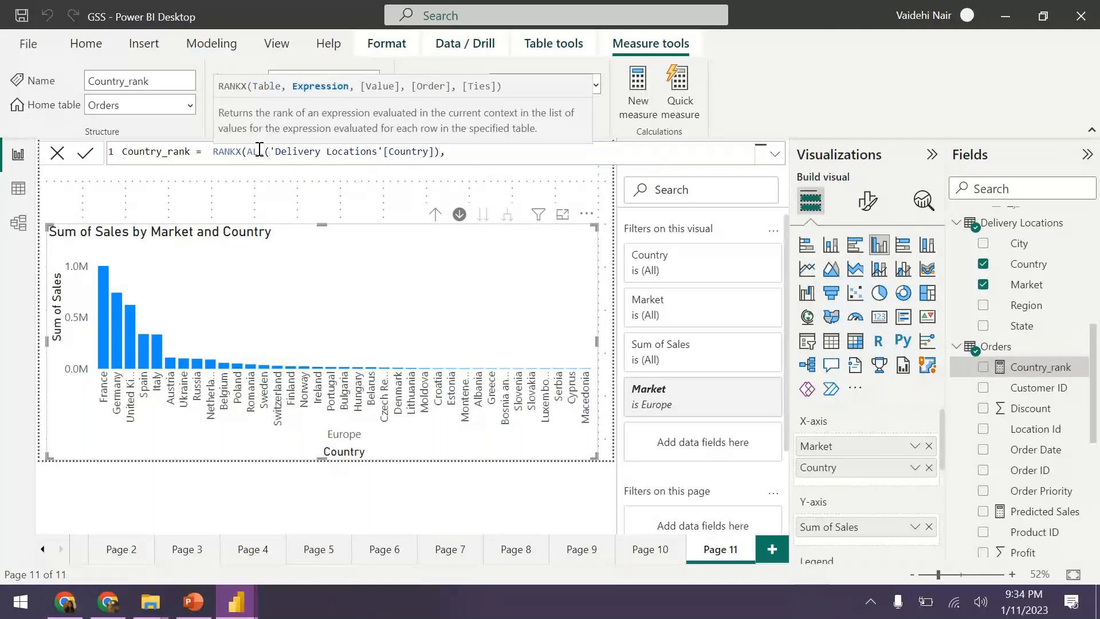
pyautogui.write(' SUM(')
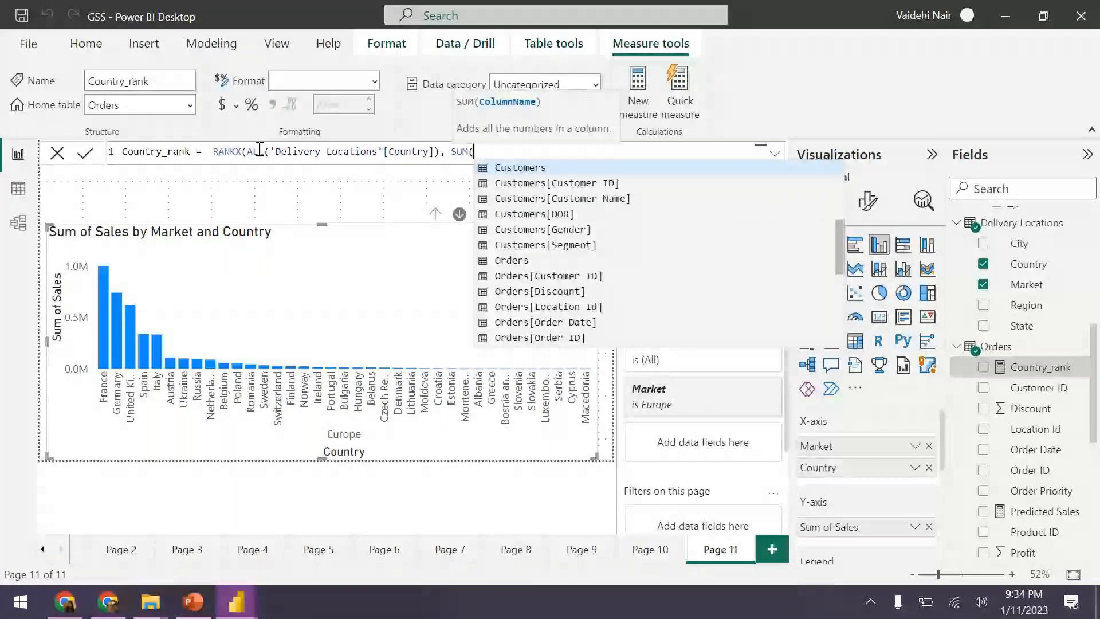
pyautogui.write('Orders[Sales])')
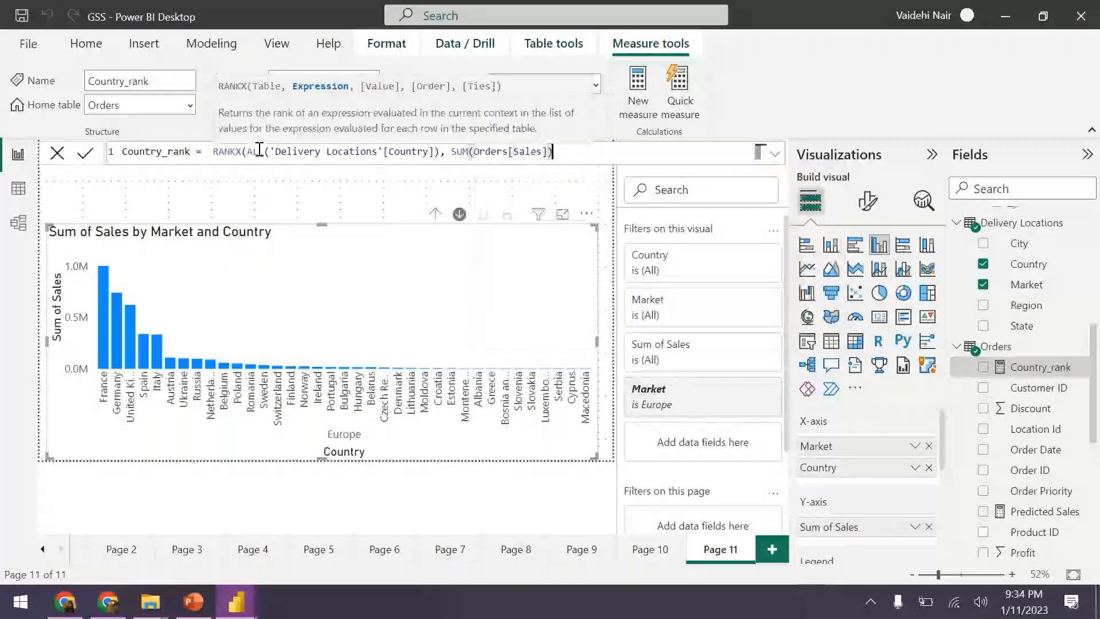
pyautogui.press('Return')
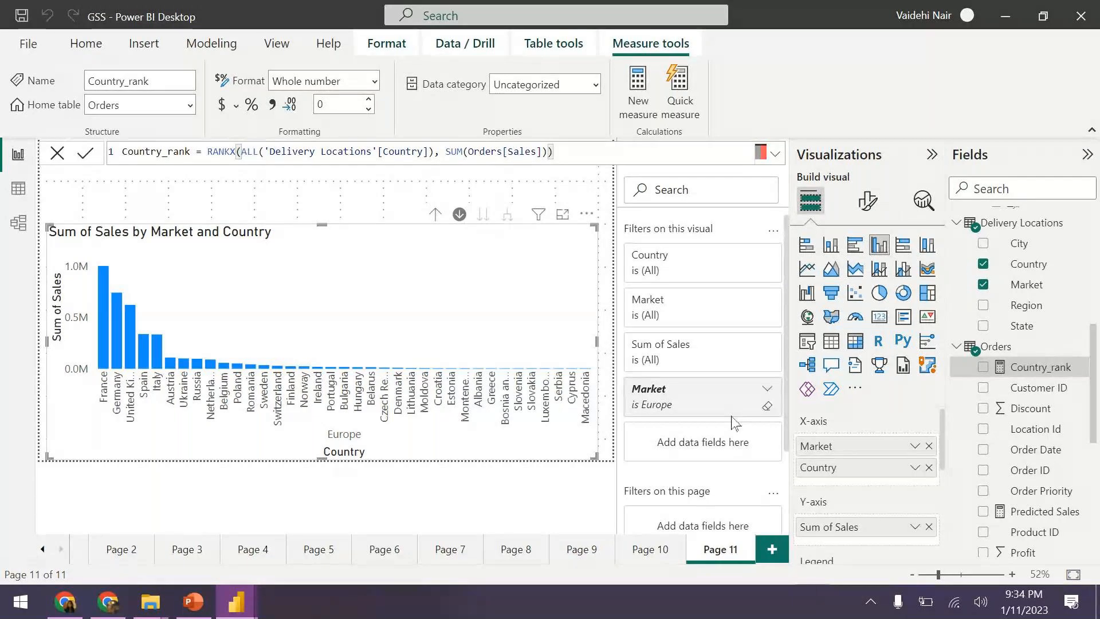
# Add the Country_rank measure to the column chart's tooltips and check the tooltip on Italy's column
pyautogui.scroll(-3, 907, 491)
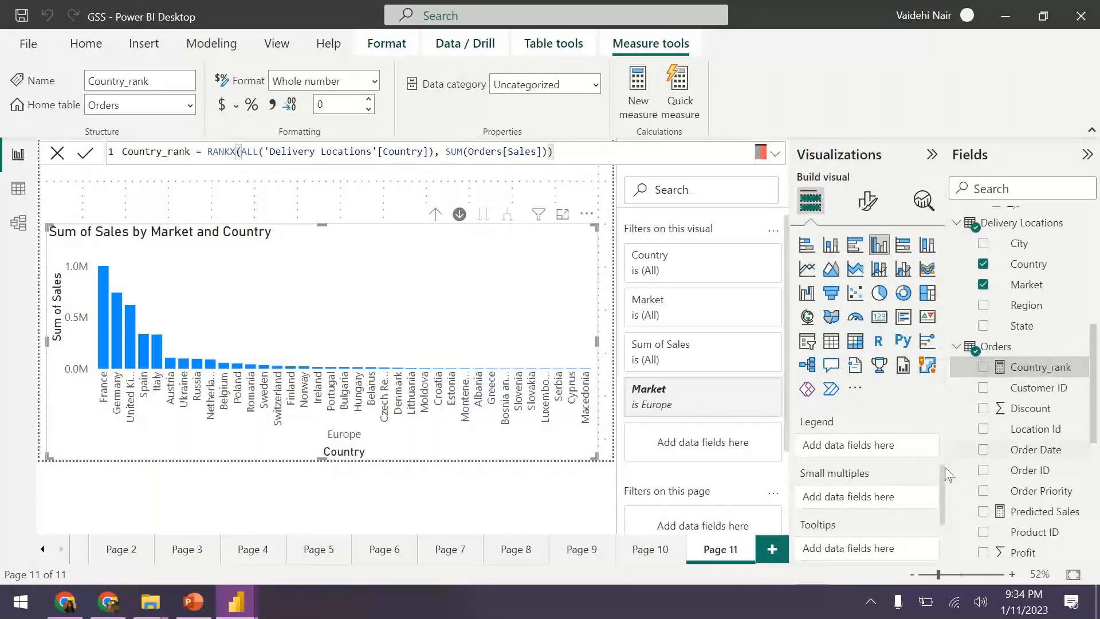
pyautogui.scroll(-2, 915, 493)
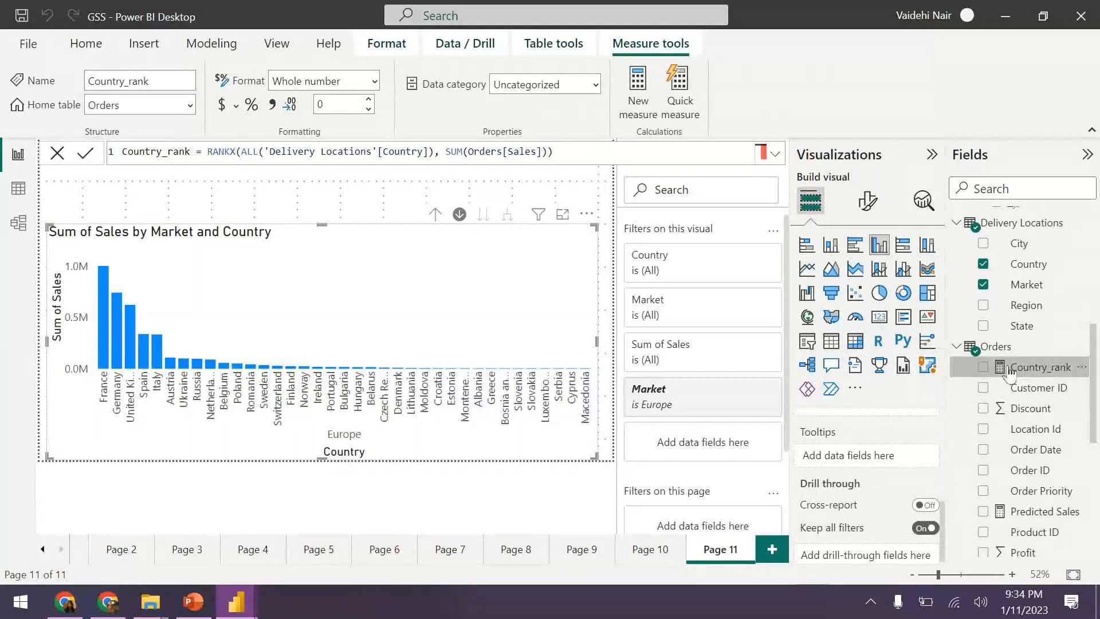
pyautogui.moveTo(1010, 372); pyautogui.dragTo(882, 444)
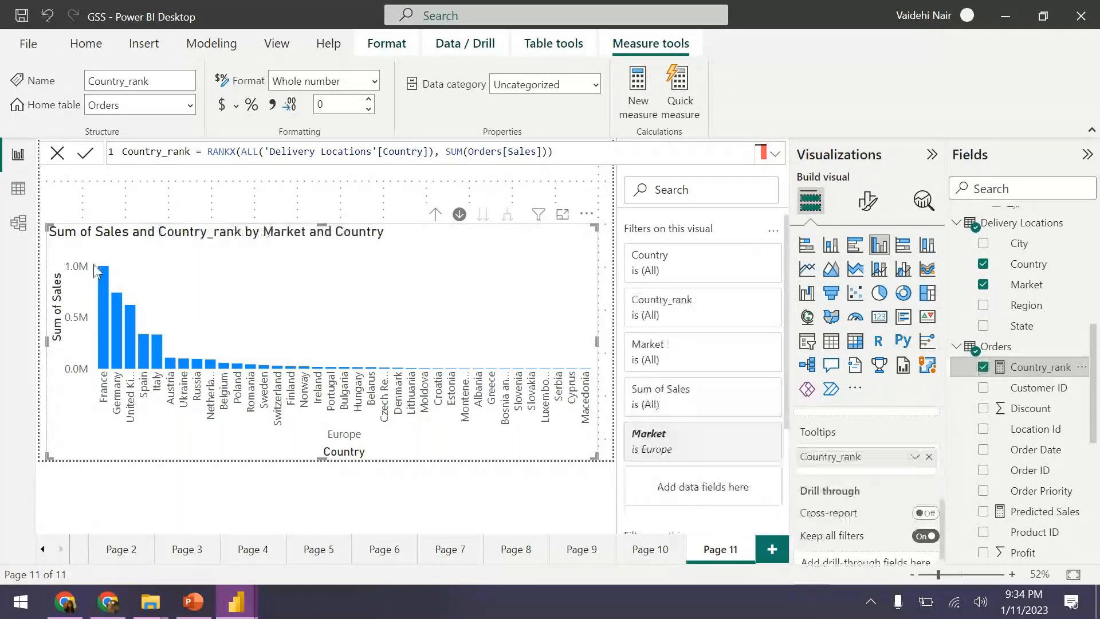
pyautogui.moveTo(157, 347)
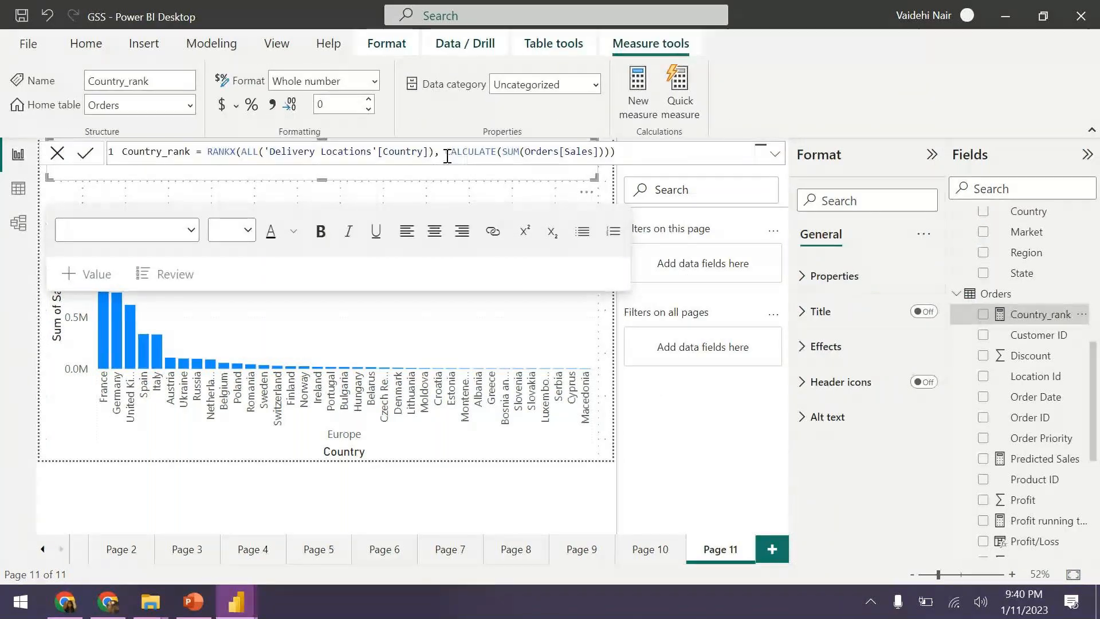
# Examine the CALCULATE(SUM(Orders[Sales])) expression in the Country_rank formula
pyautogui.moveTo(446, 156); pyautogui.dragTo(603, 152)
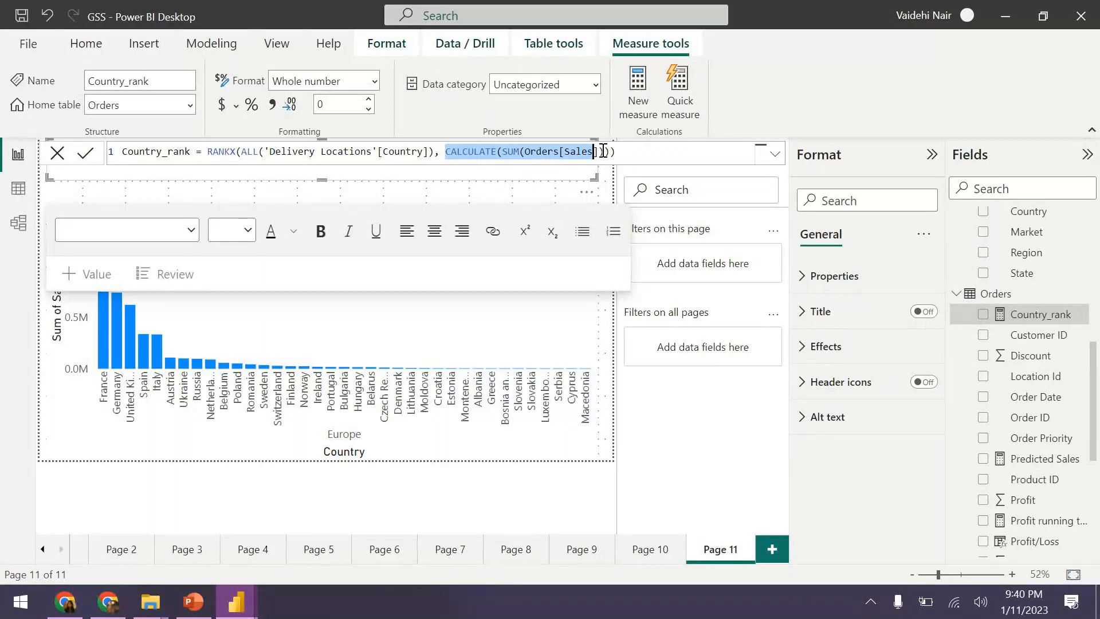
pyautogui.click(268, 155)
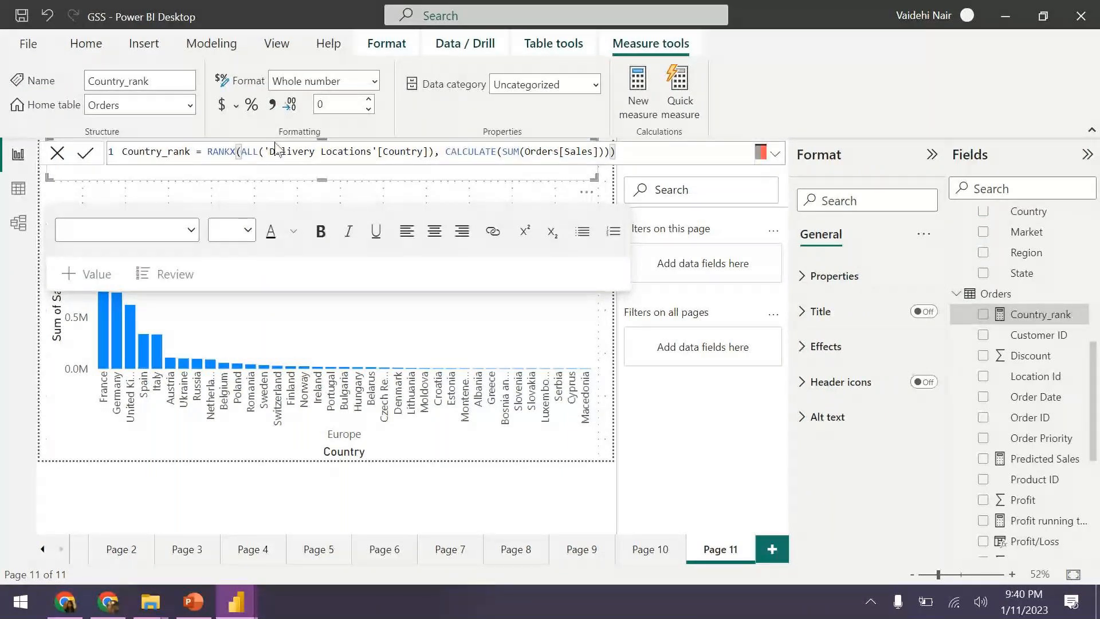
pyautogui.moveTo(503, 151); pyautogui.dragTo(588, 149)
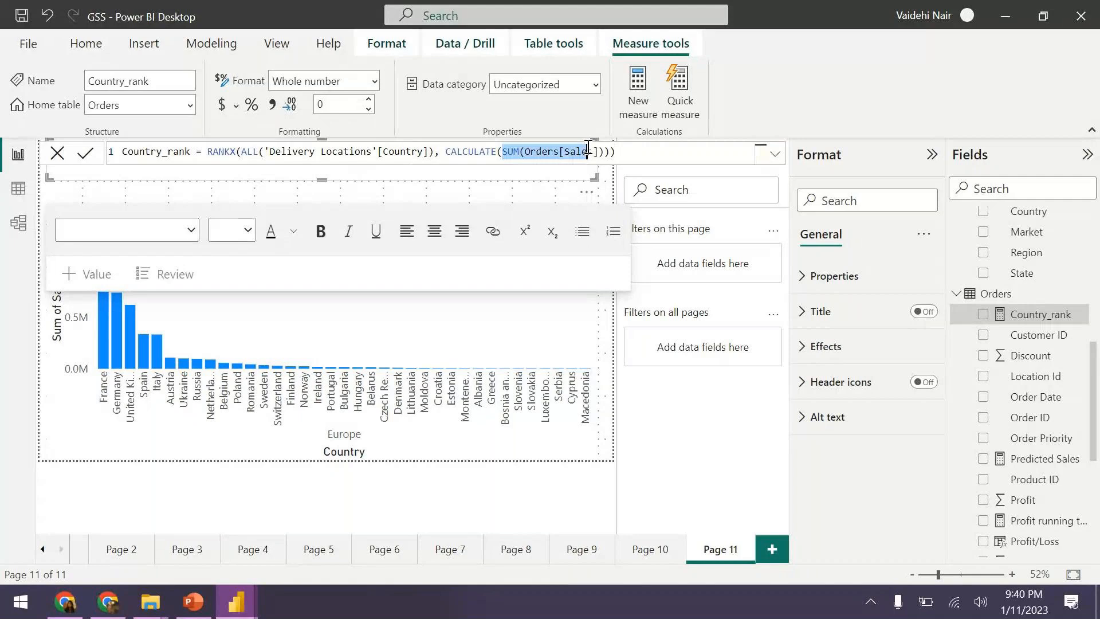
pyautogui.click(449, 151)
pyautogui.moveTo(449, 151); pyautogui.dragTo(613, 155)
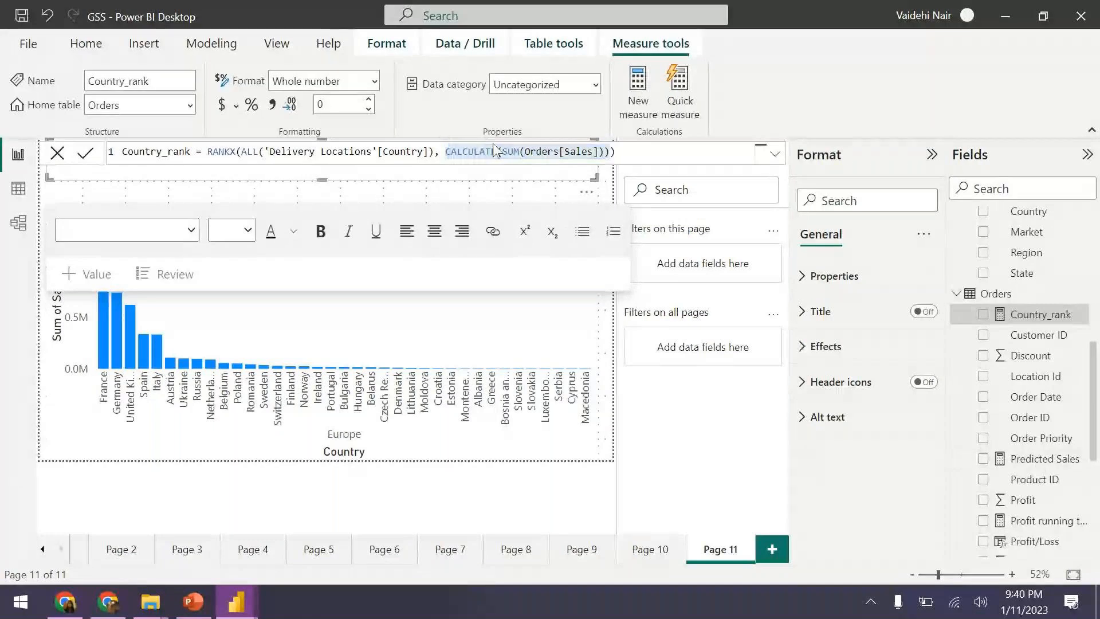
# Examine the ALL('Delivery Locations'[Country]) and CALCULATE(SUM(Orders[Sales])) arguments in the Country_rank RANKX formula
pyautogui.click(630, 150)
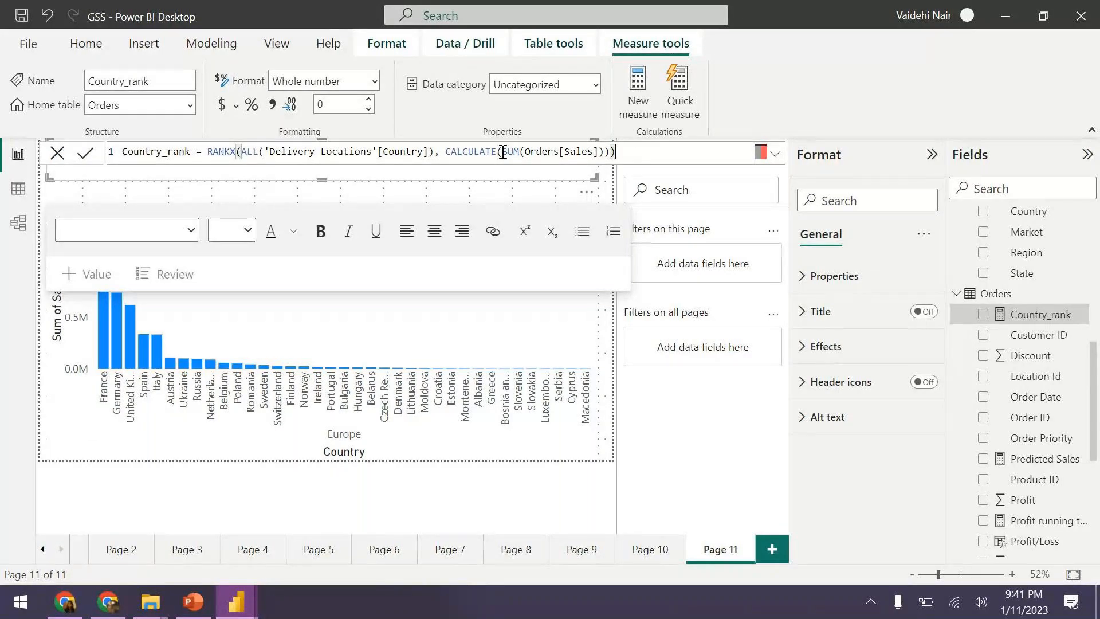
pyautogui.moveTo(502, 152); pyautogui.dragTo(122, 152)
pyautogui.click(633, 154)
pyautogui.moveTo(241, 149); pyautogui.dragTo(435, 149)
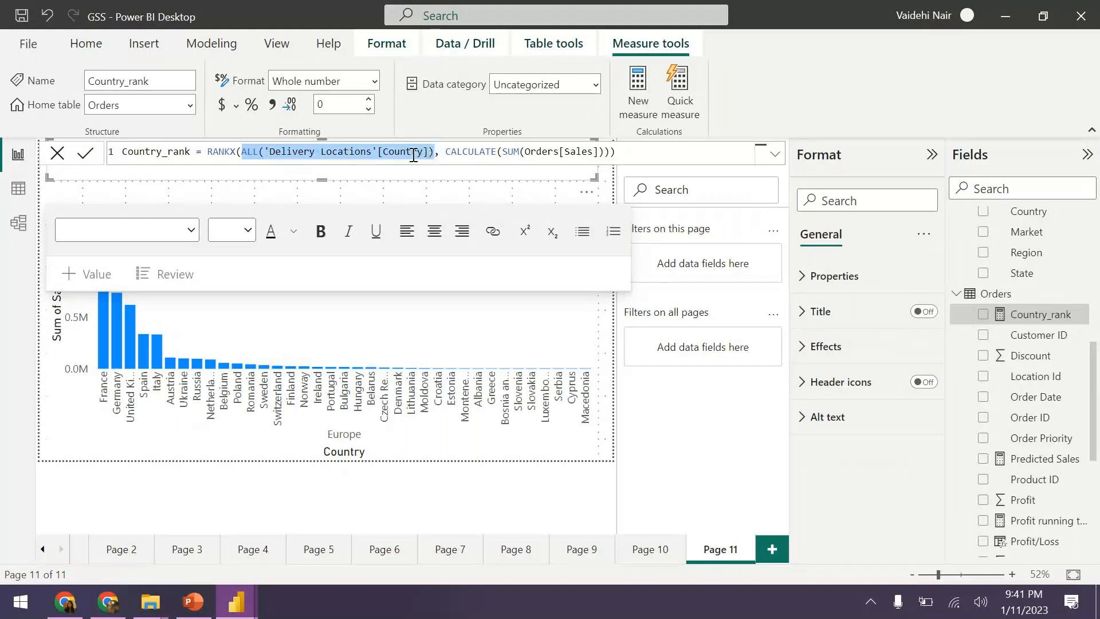
pyautogui.moveTo(445, 150); pyautogui.dragTo(582, 153)
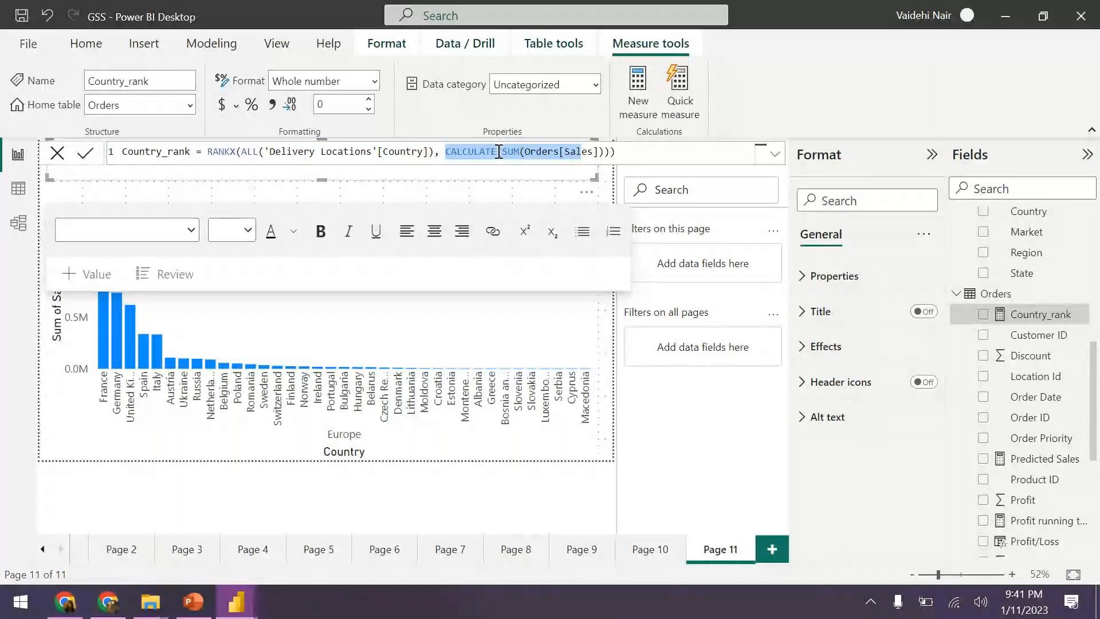
pyautogui.click(448, 153)
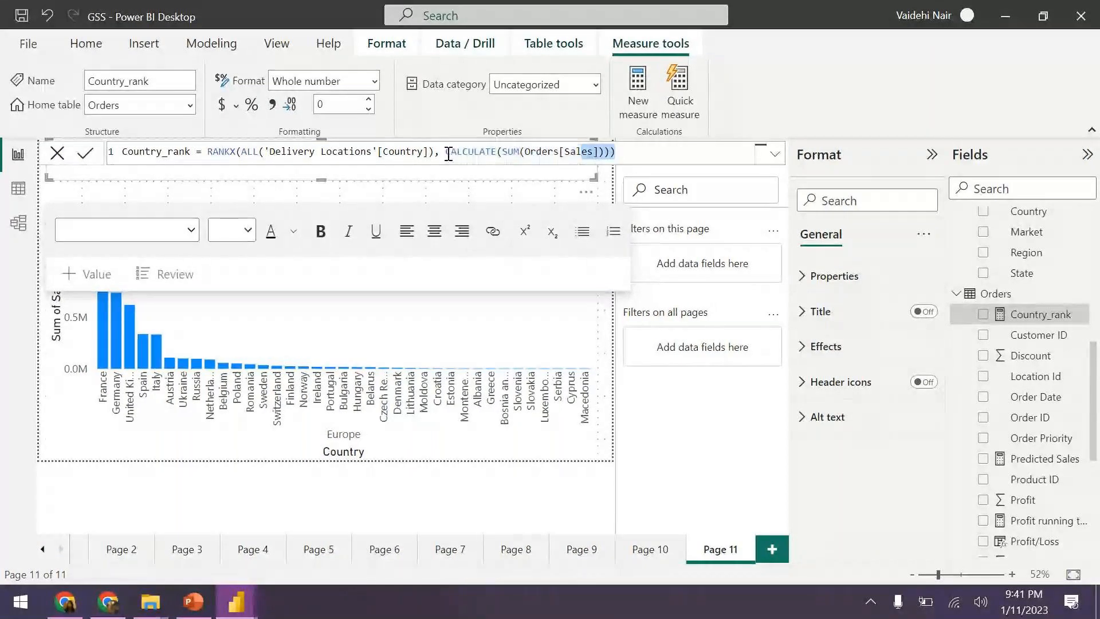
pyautogui.click(440, 151)
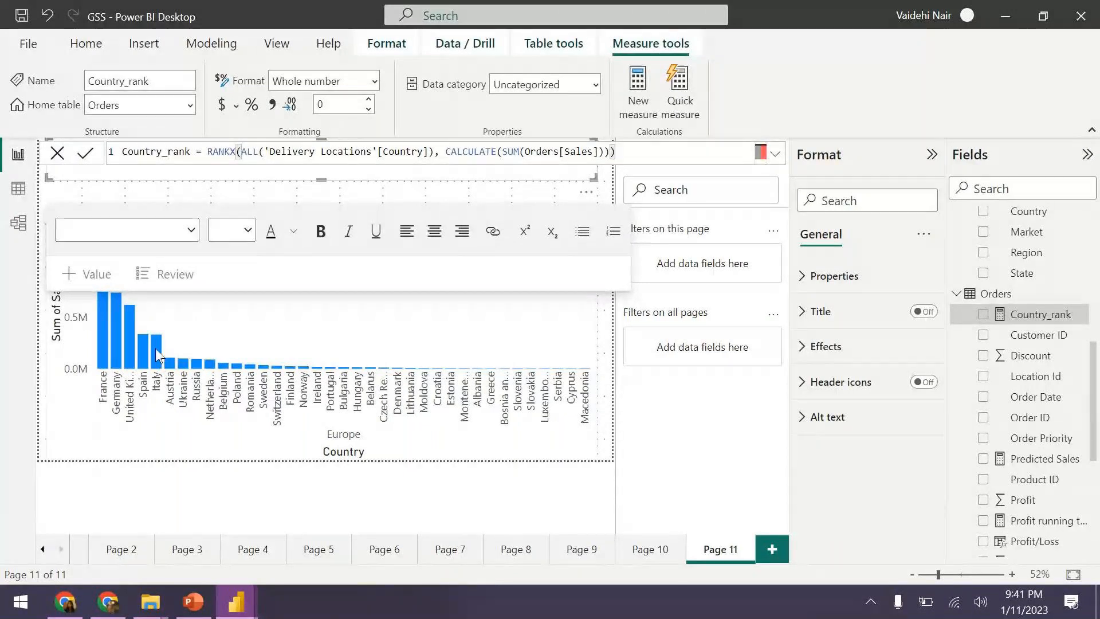
# Review the Country_rank formula alongside the column chart's tooltip field, and check the tooltip on Italy's column
pyautogui.moveTo(156, 349)
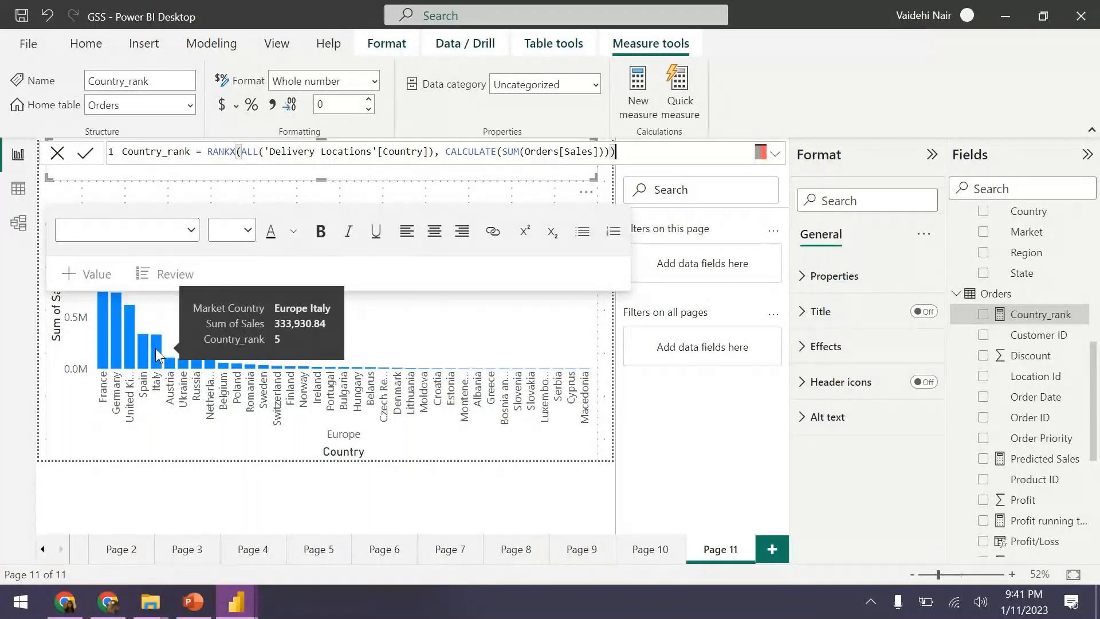
pyautogui.click(156, 349)
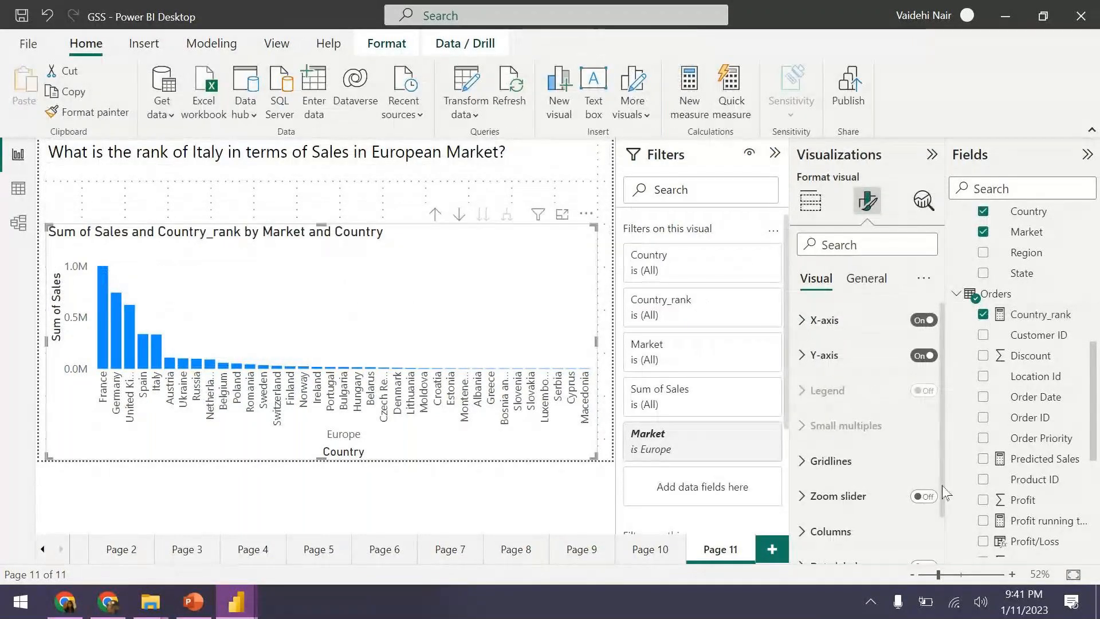
pyautogui.click(1025, 317)
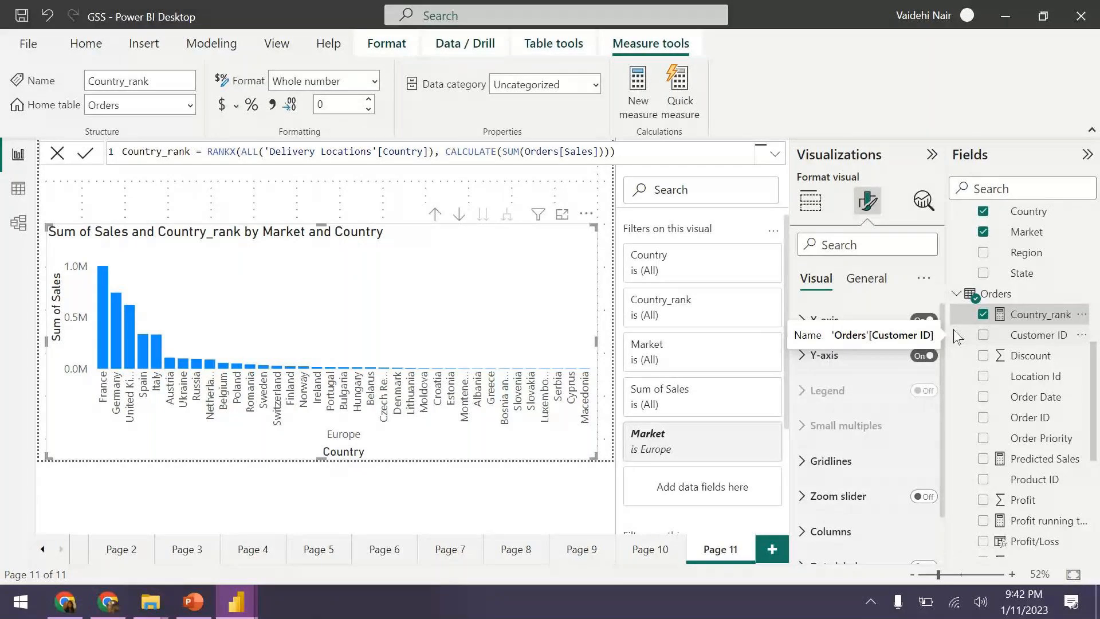
pyautogui.click(817, 205)
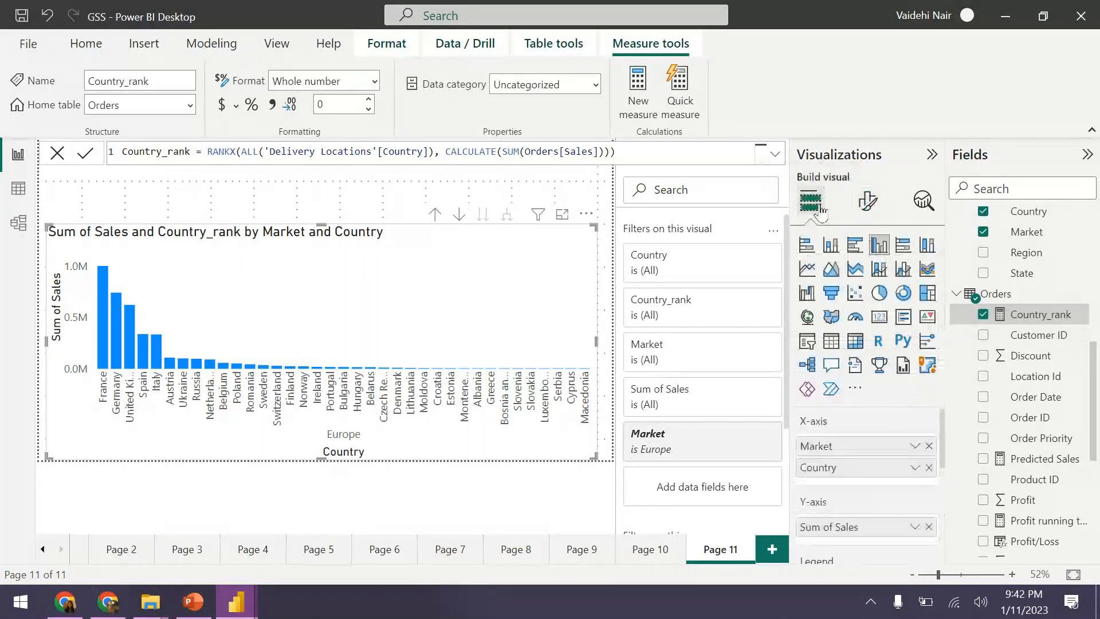
pyautogui.scroll(-5, 877, 451)
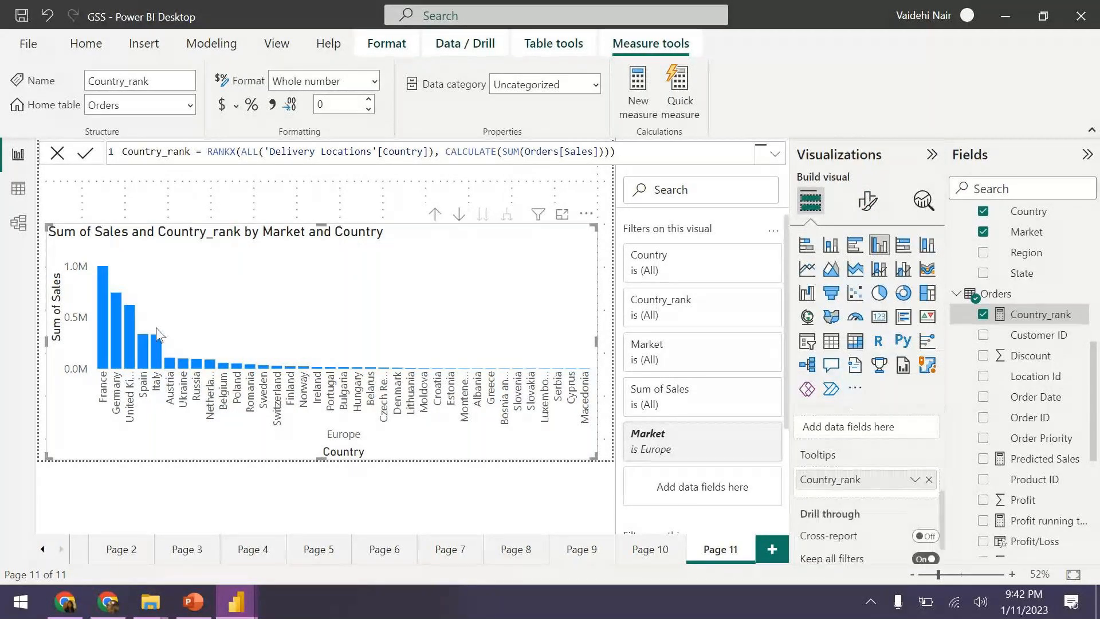
pyautogui.moveTo(157, 347)
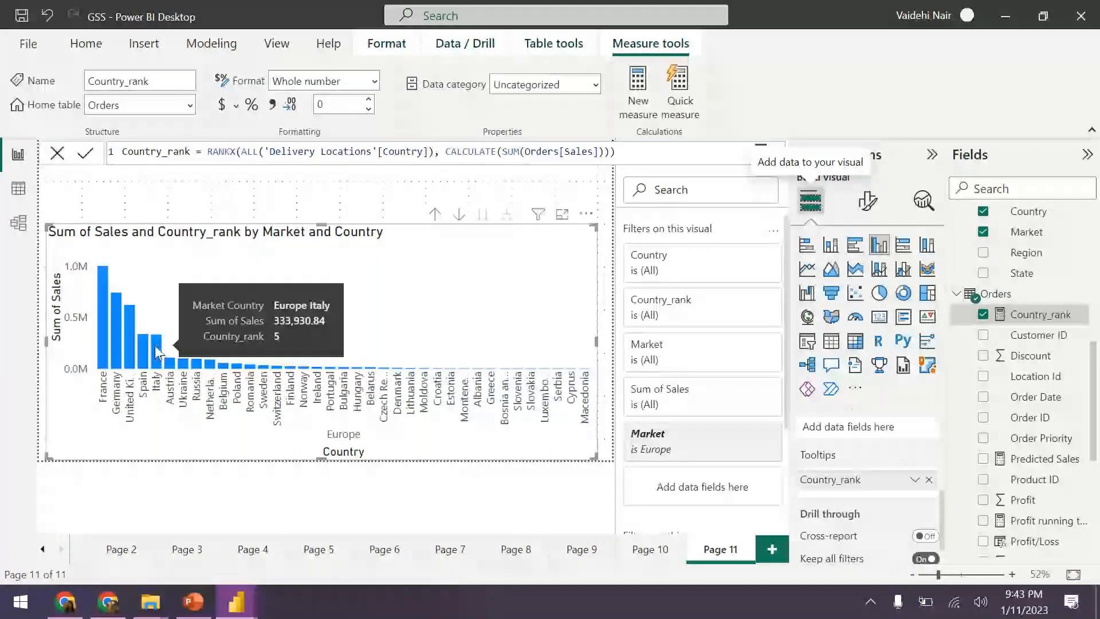
# Check which field and direction the column chart's axis is sorted by
pyautogui.click(586, 214)
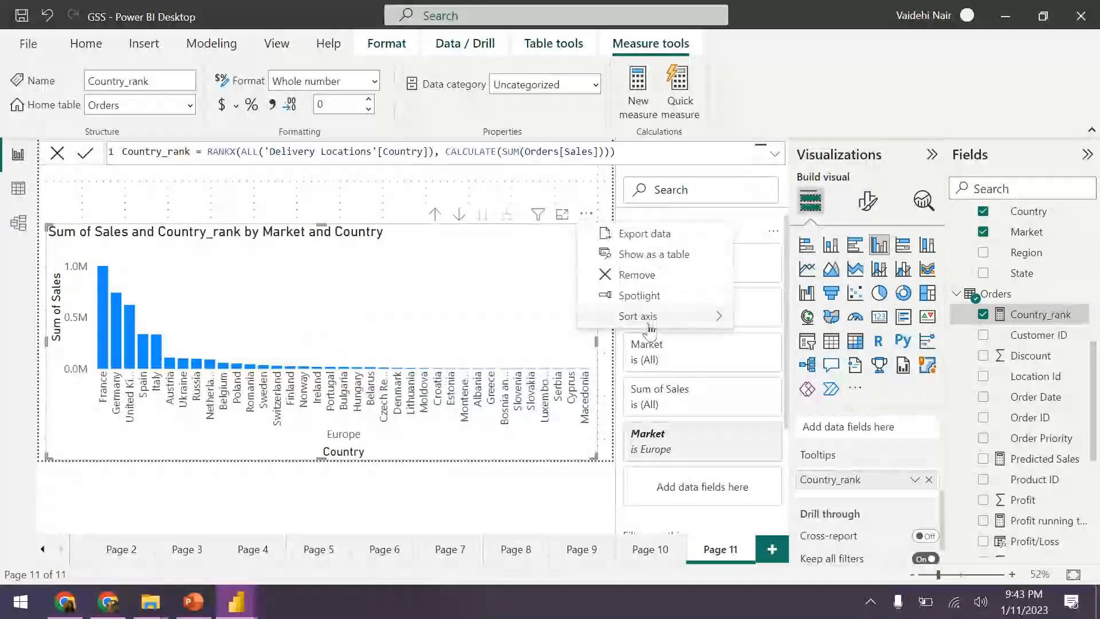
pyautogui.moveTo(650, 318)
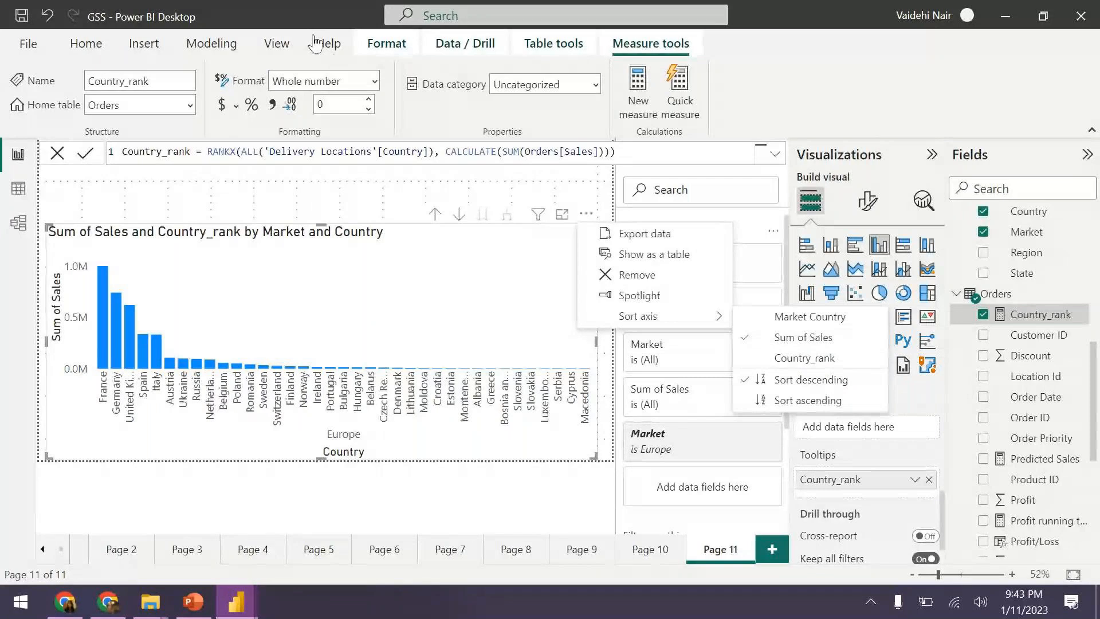
pyautogui.click(424, 180)
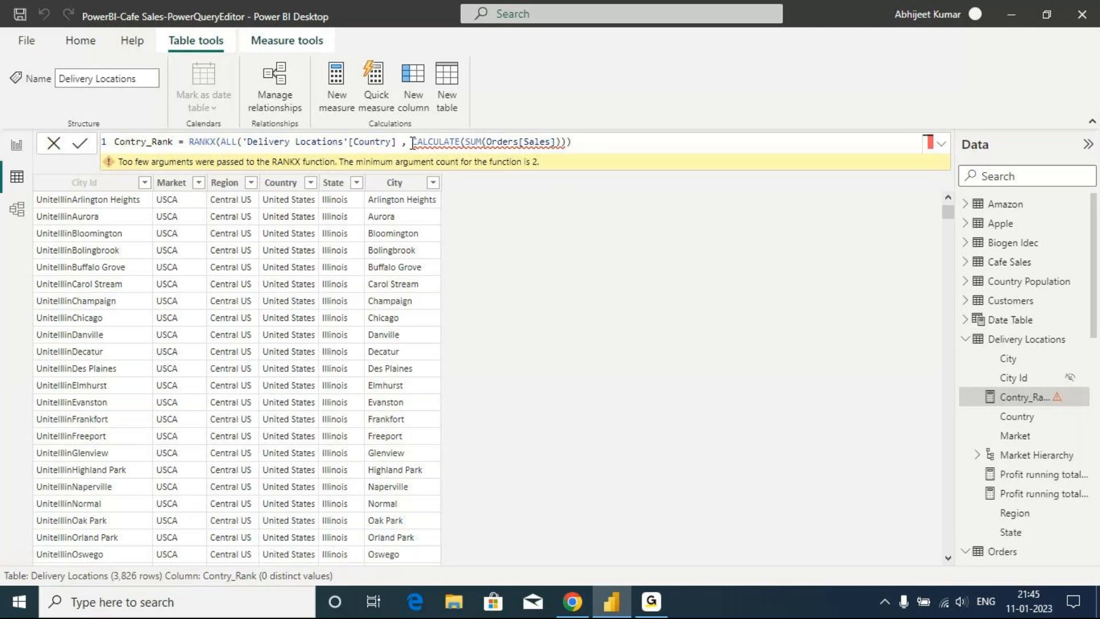
pyautogui.click(243, 142)
pyautogui.press('BackSpace')
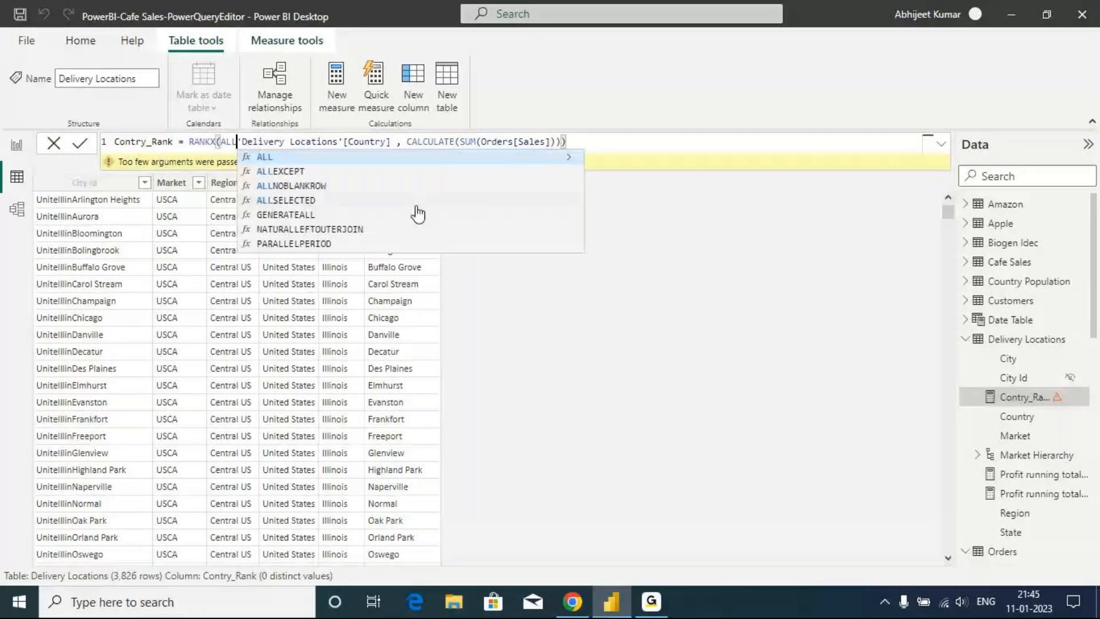
pyautogui.click(532, 112)
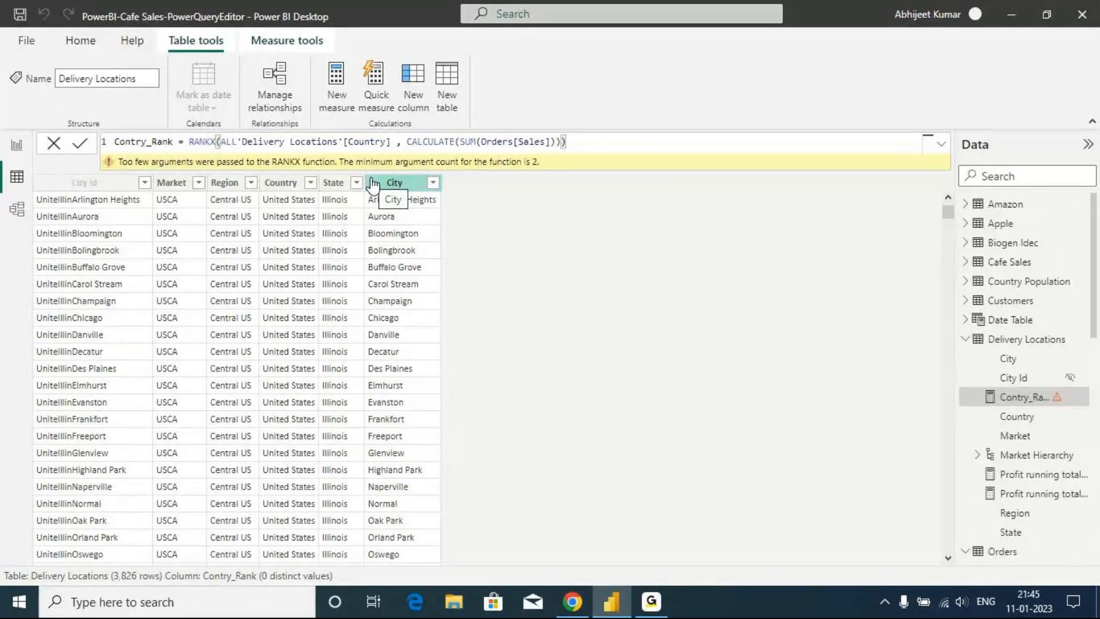
pyautogui.write('(')
# Add the missing closing parenthesis of ALL after 'Delivery Locations'[Country] in the Contry_Rank formula
pyautogui.press('Right')
pyautogui.press('Right')
pyautogui.press('Right')
pyautogui.press('Right')
pyautogui.press('Right')
pyautogui.press('Right')
pyautogui.press('Right')
pyautogui.press('Right')
pyautogui.press('Right')
pyautogui.press('Right')
pyautogui.press('Right')
pyautogui.press('Right')
pyautogui.press('Right')
pyautogui.press('Right')
pyautogui.press('Right')
pyautogui.press('Right')
pyautogui.press('Right')
pyautogui.press('Right')
pyautogui.press('Right')
pyautogui.press('Right')
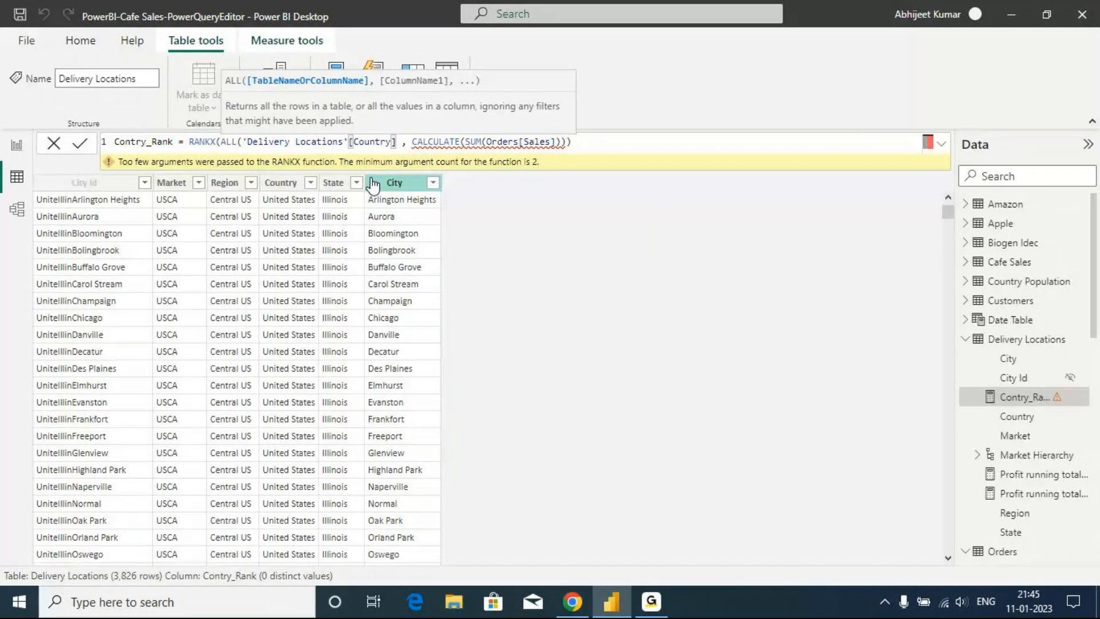
pyautogui.write(')')
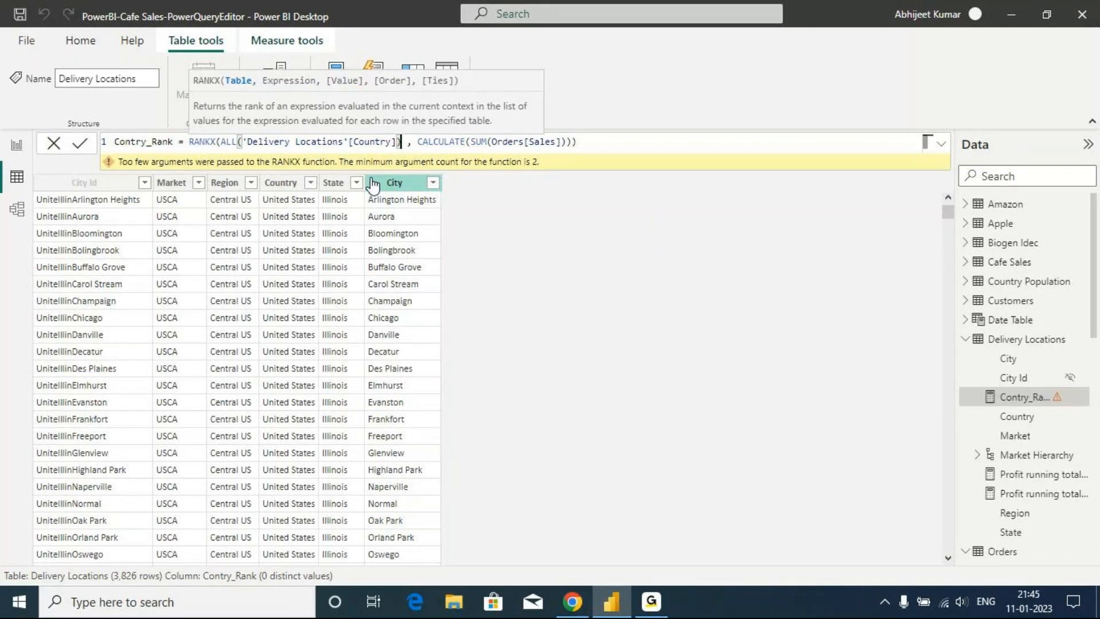
# Remove the last closing parenthesis at the end of the Contry_Rank formula and commit the measure
pyautogui.click(602, 139)
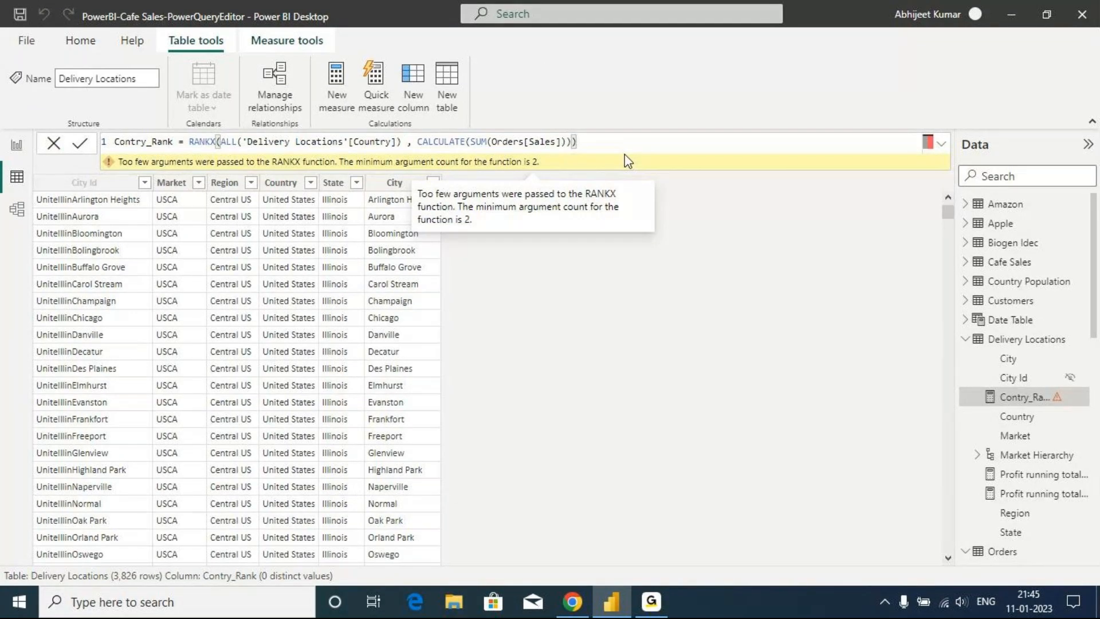
pyautogui.press('BackSpace')
pyautogui.click(76, 147)
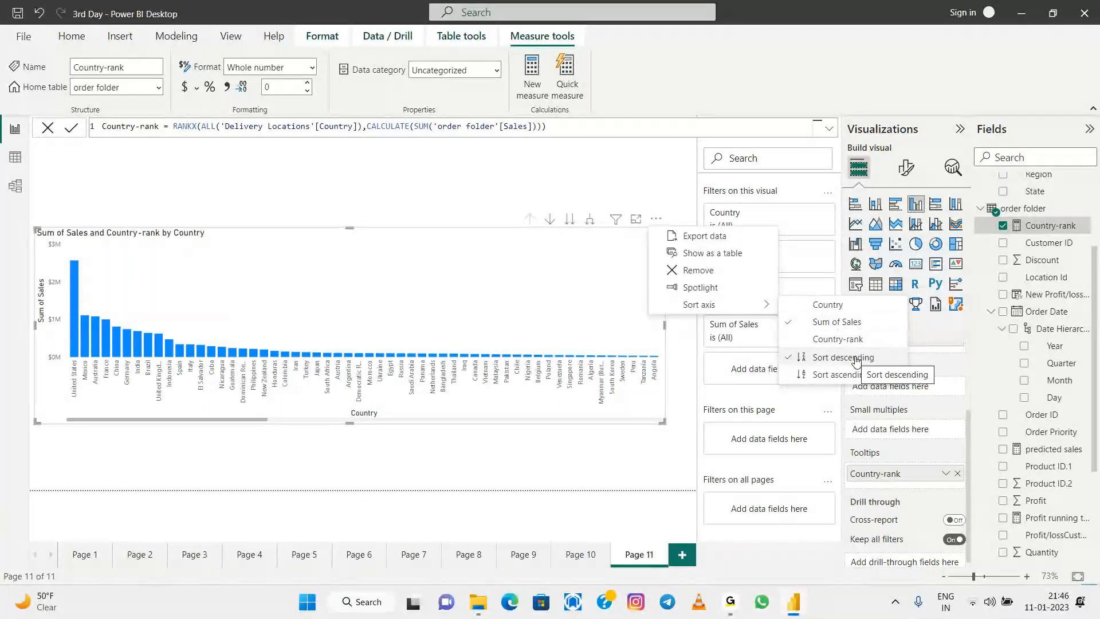
# Place Market above Country in the X-axis fields of the Sum of Sales and Country-rank column chart
pyautogui.click(440, 337)
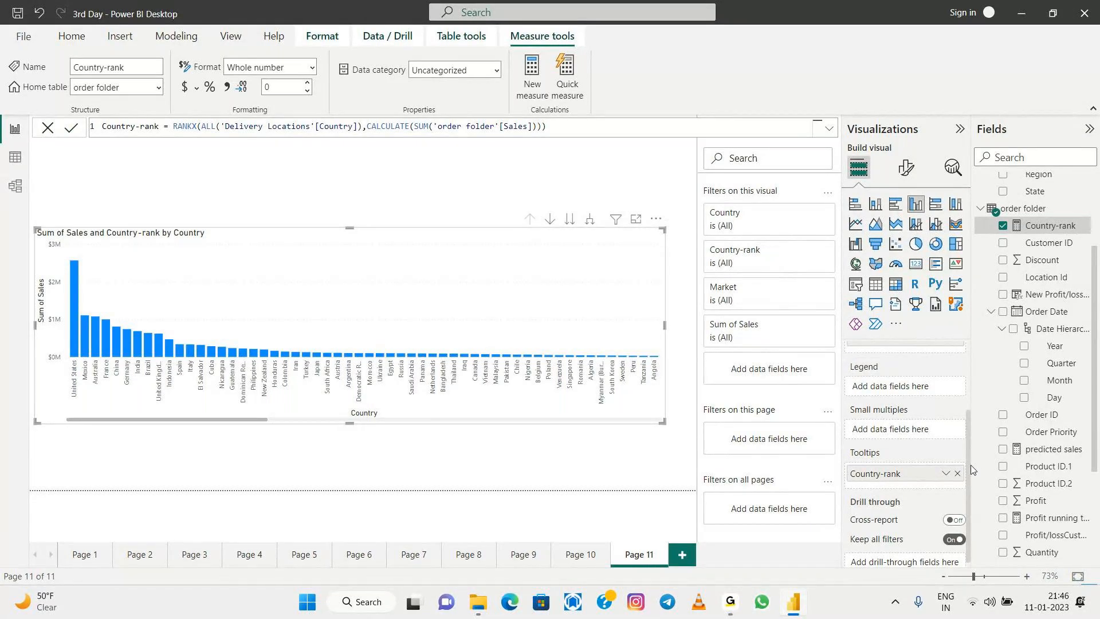
pyautogui.moveTo(970, 465); pyautogui.dragTo(972, 378)
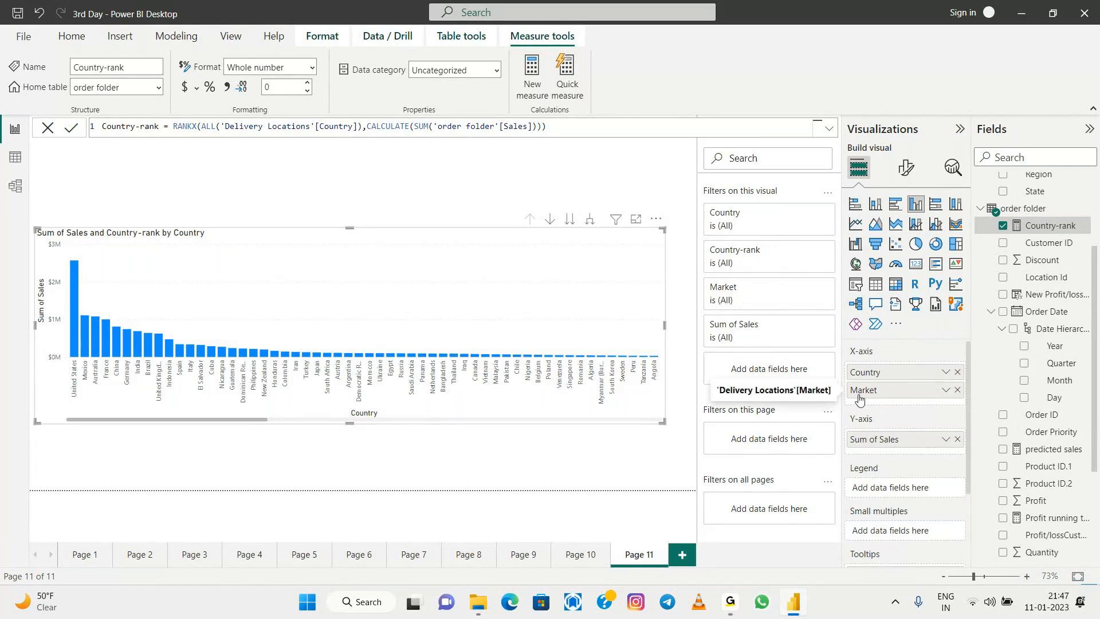
pyautogui.moveTo(858, 400); pyautogui.dragTo(866, 367)
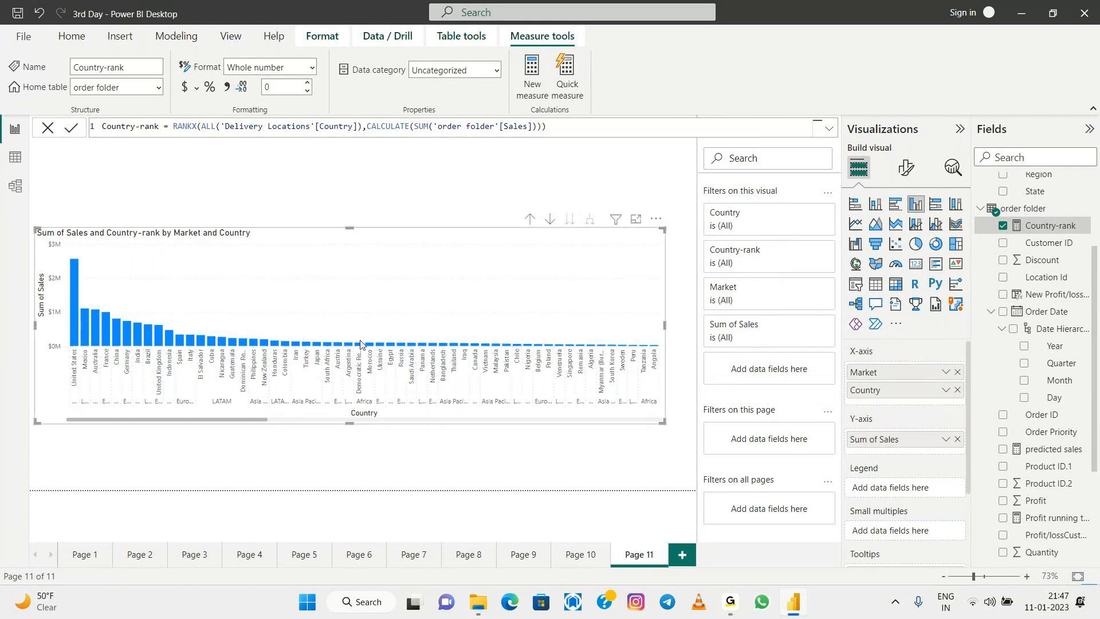
# Drill the column chart up to Market level, turn on drill-down mode and drill into the Europe column
pyautogui.click(530, 220)
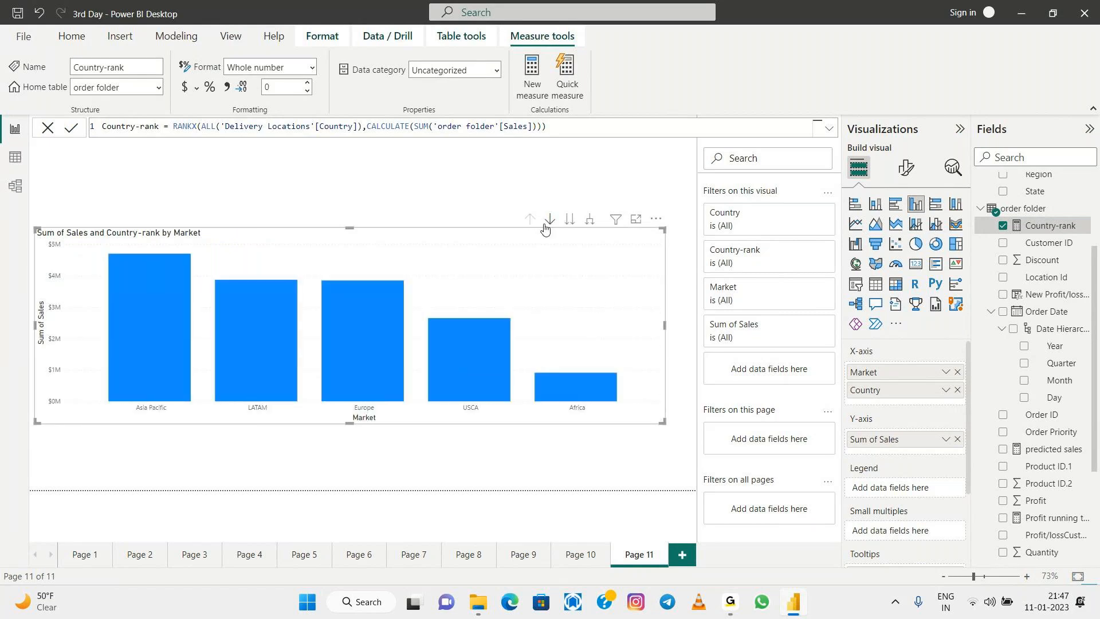
pyautogui.click(548, 221)
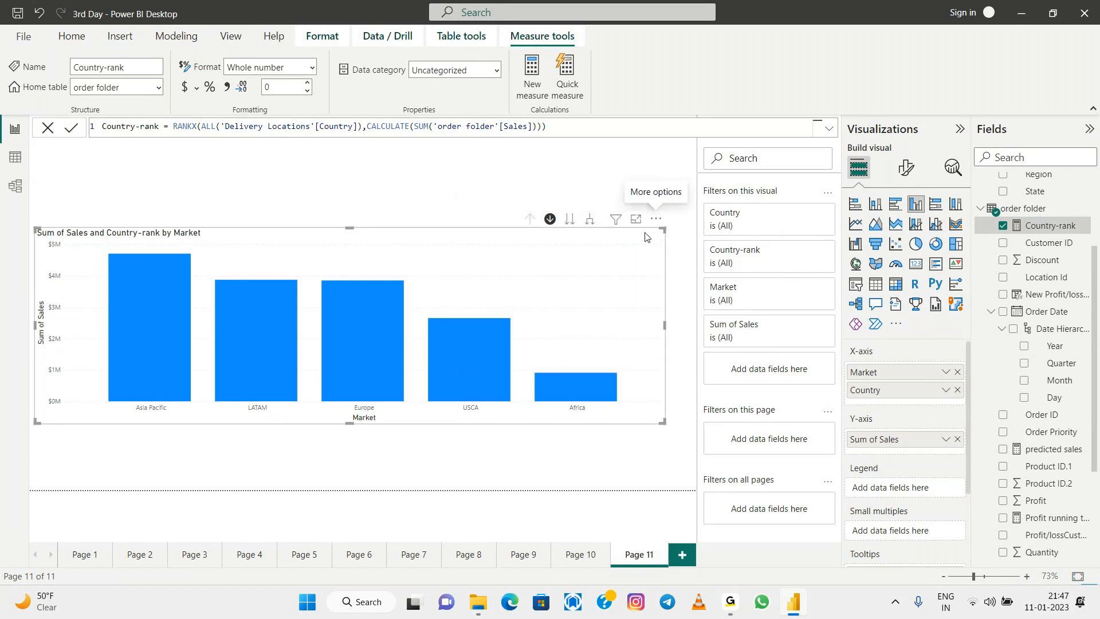
pyautogui.click(371, 361)
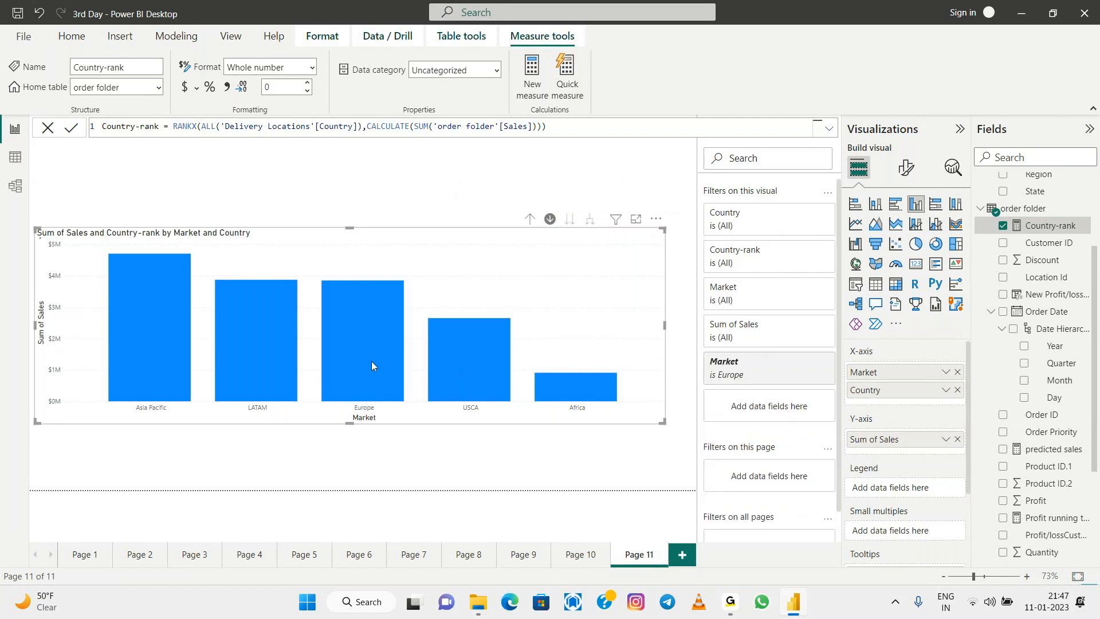
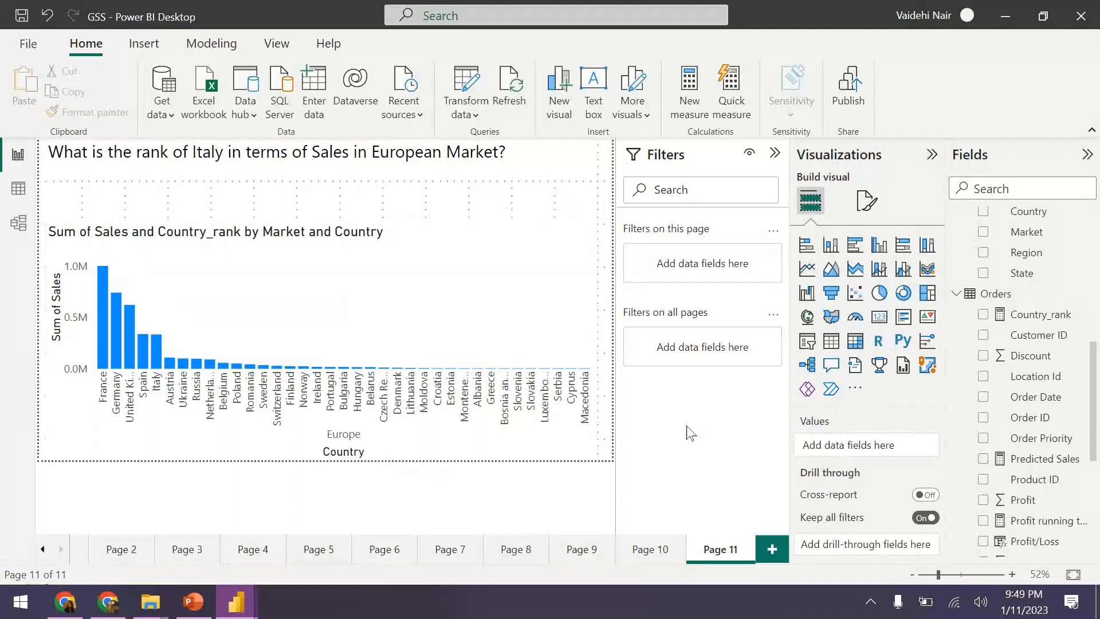
# Examine the column chart's Y-axis and tooltip field assignments in the GSS report, and check Italy's Country_rank tooltip
pyautogui.click(457, 279)
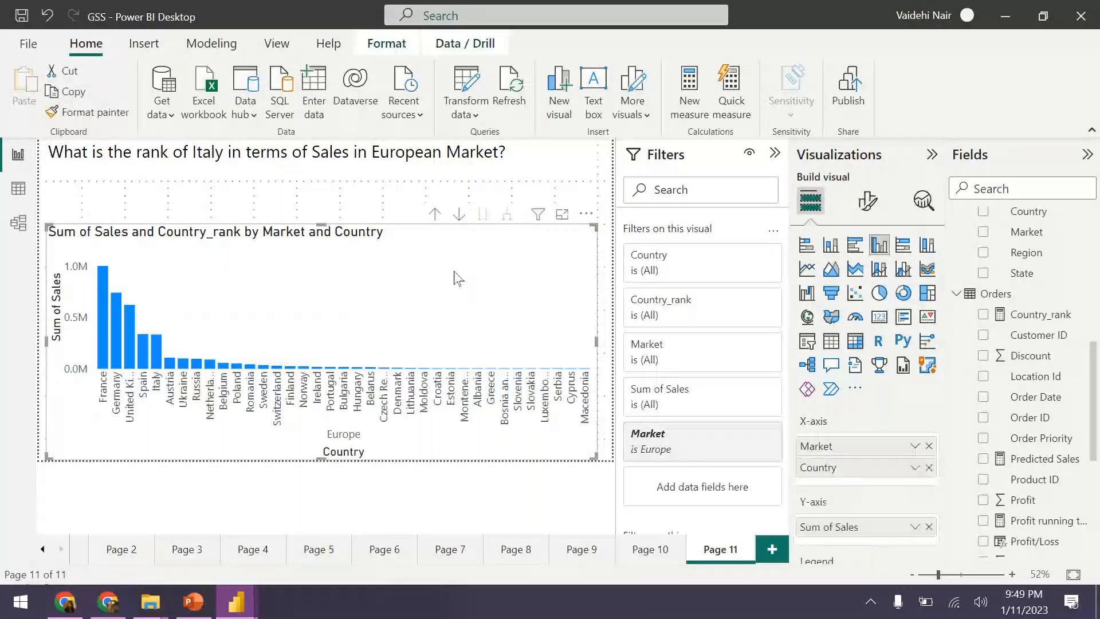
pyautogui.scroll(-3, 862, 498)
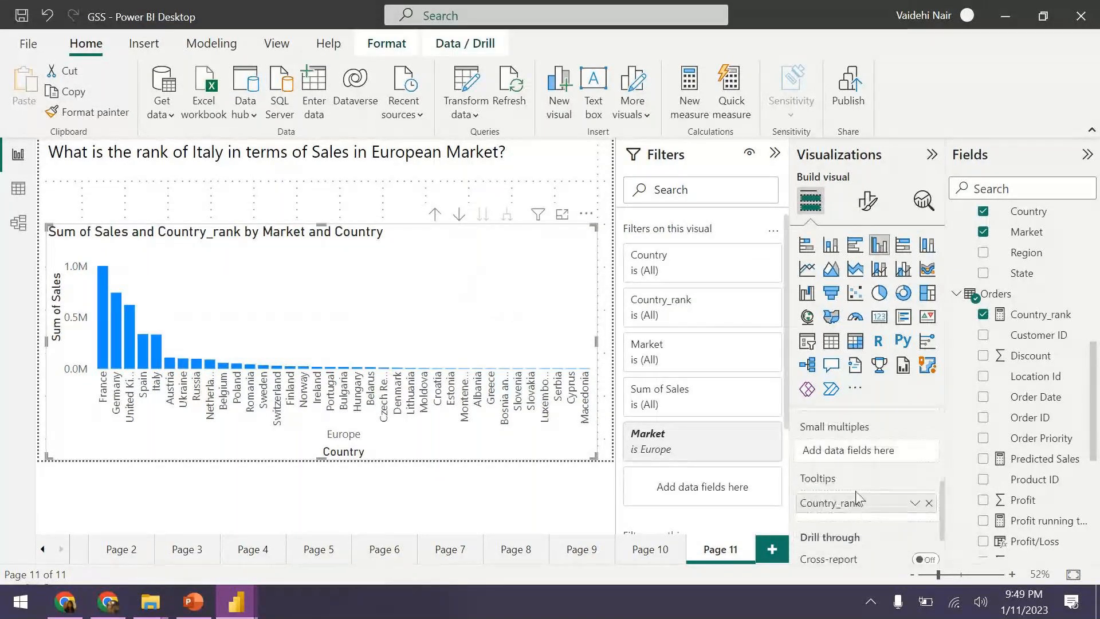
pyautogui.scroll(-1, 858, 499)
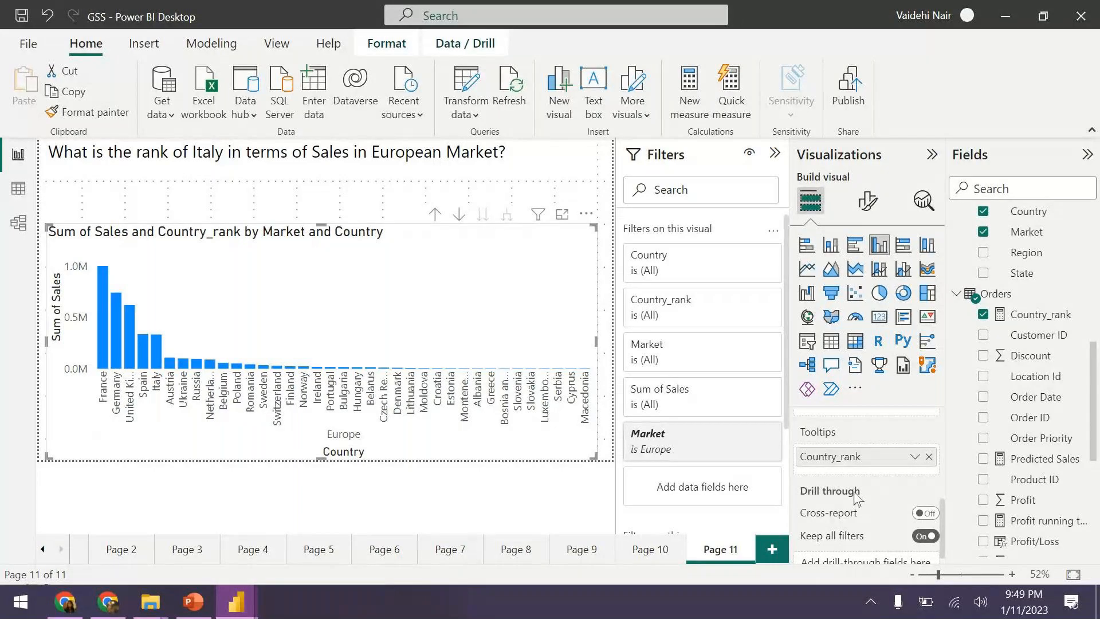
pyautogui.moveTo(856, 496)
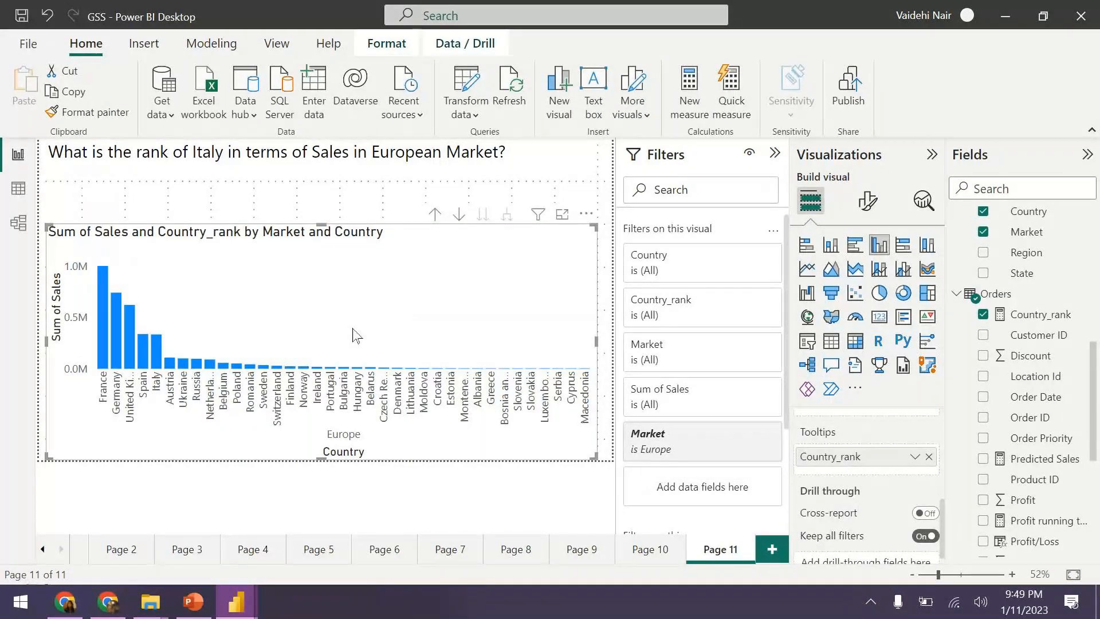
pyautogui.scroll(-1, 841, 449)
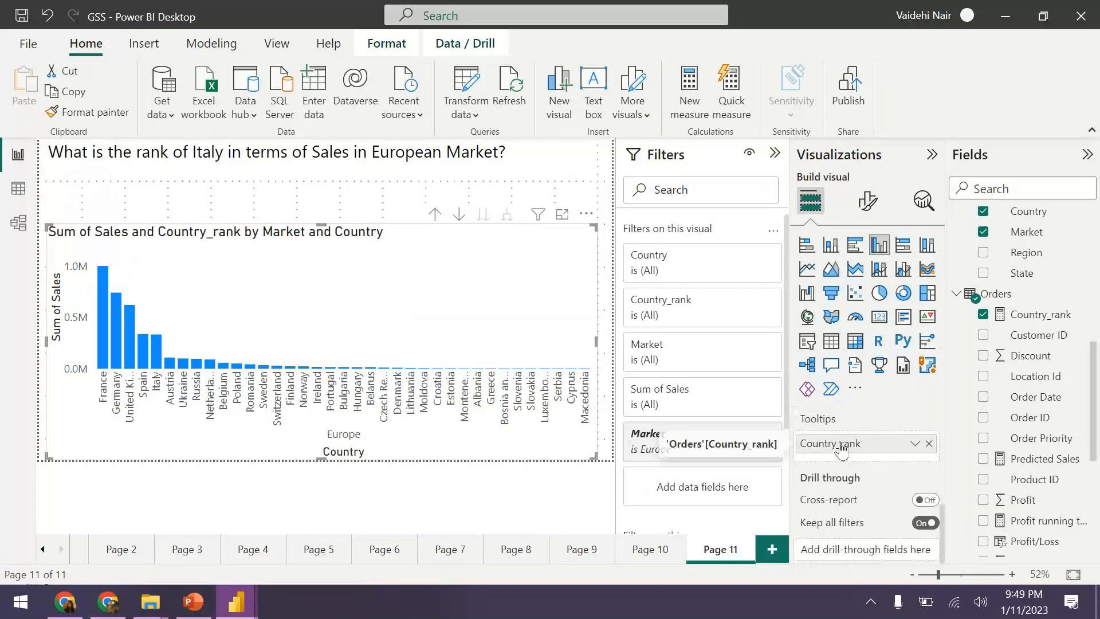
pyautogui.scroll(3, 841, 449)
pyautogui.scroll(1, 841, 450)
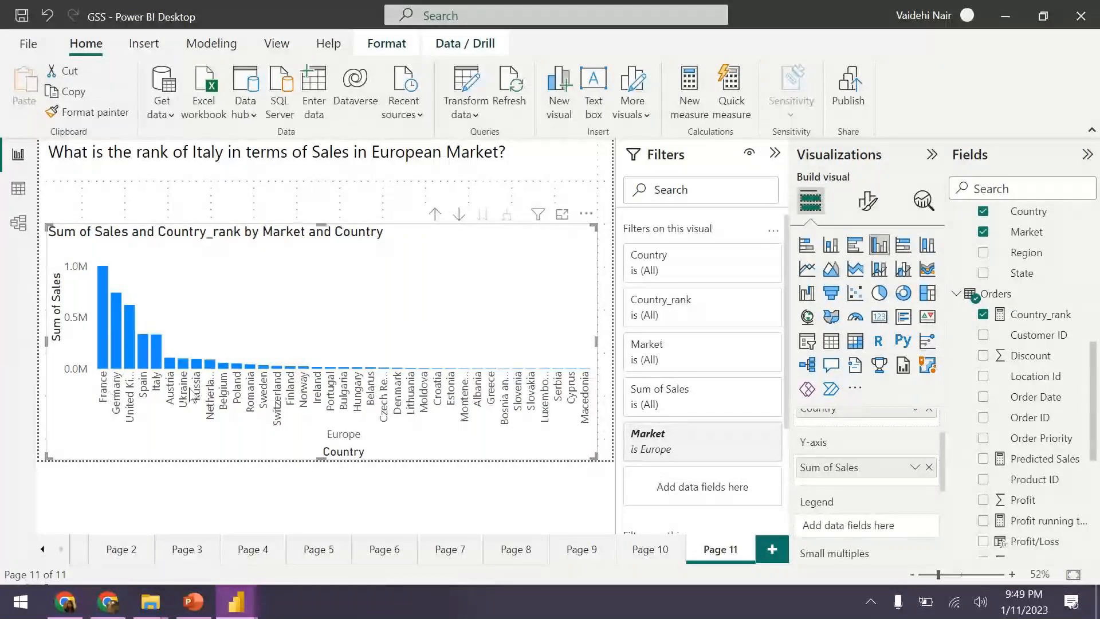
pyautogui.moveTo(160, 364)
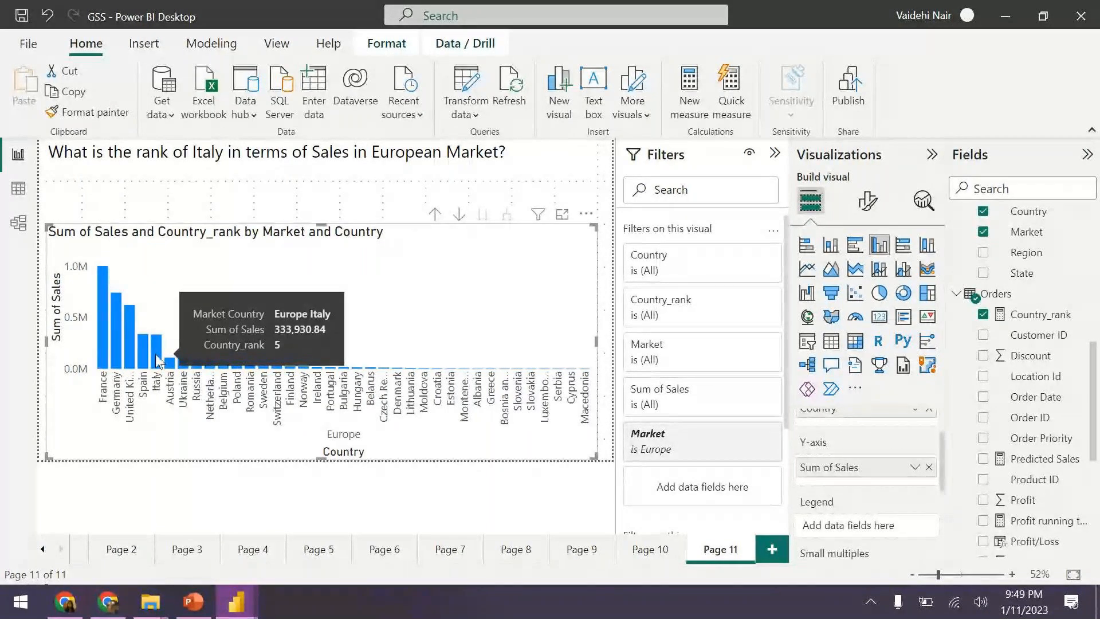
pyautogui.scroll(-3, 835, 519)
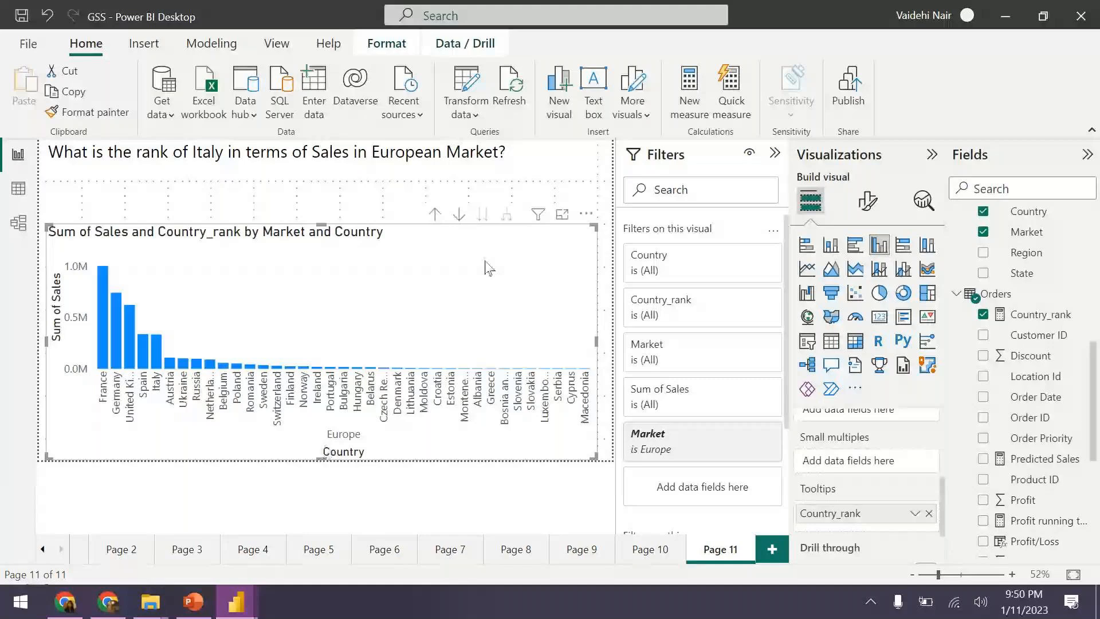
# Try splitting the European sales column chart into small multiples by Year from the Date Hierarchy, and remove that field again
pyautogui.scroll(5, 1015, 404)
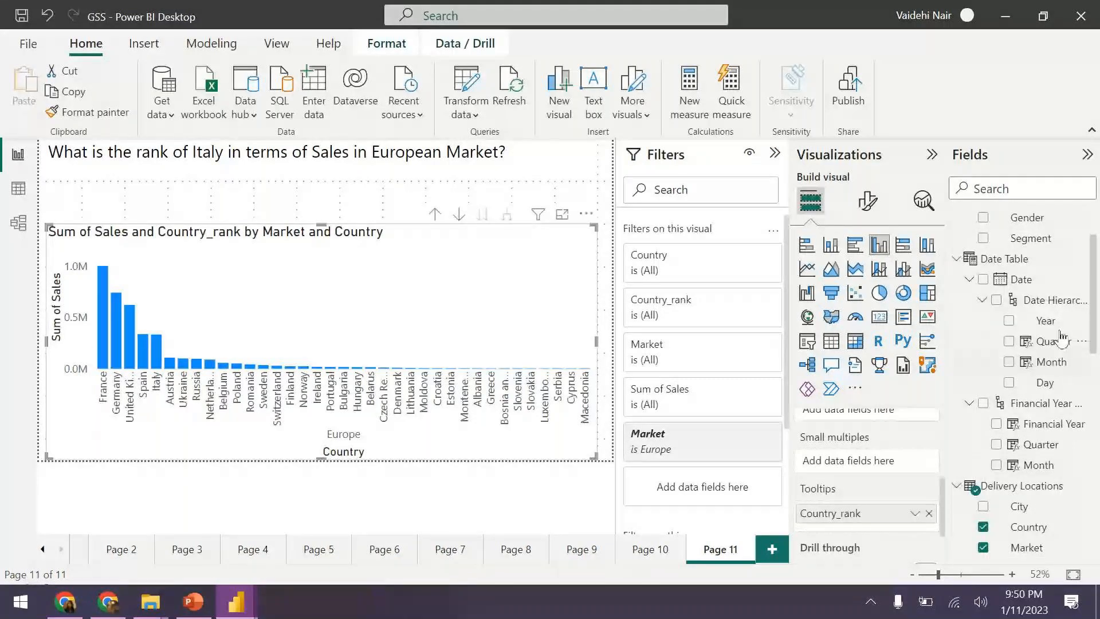
pyautogui.moveTo(1054, 322); pyautogui.dragTo(892, 465)
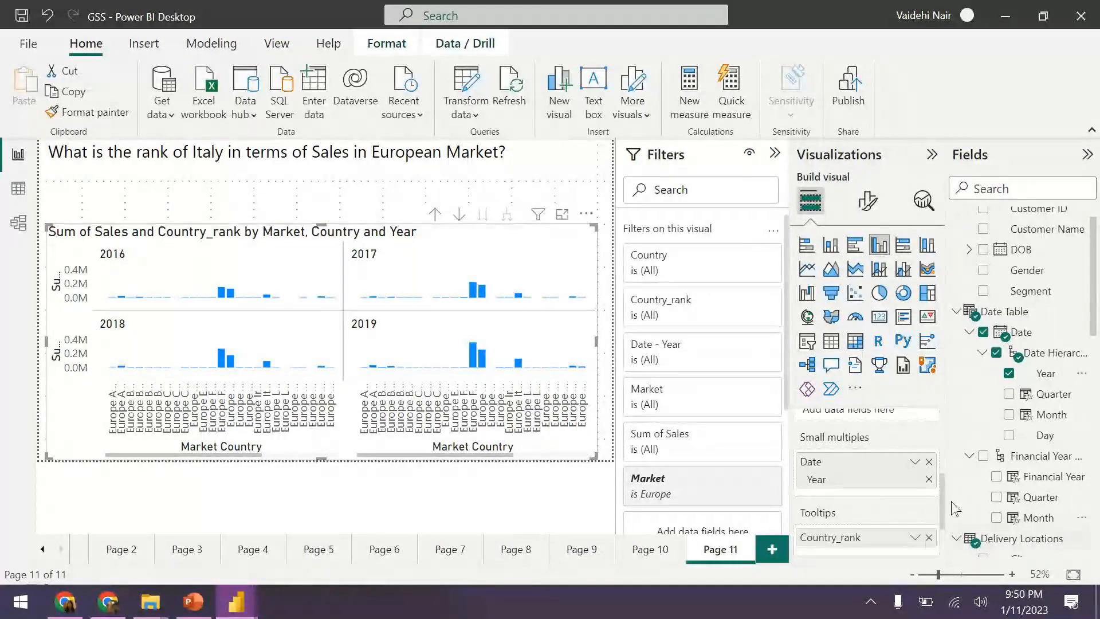
pyautogui.click(928, 462)
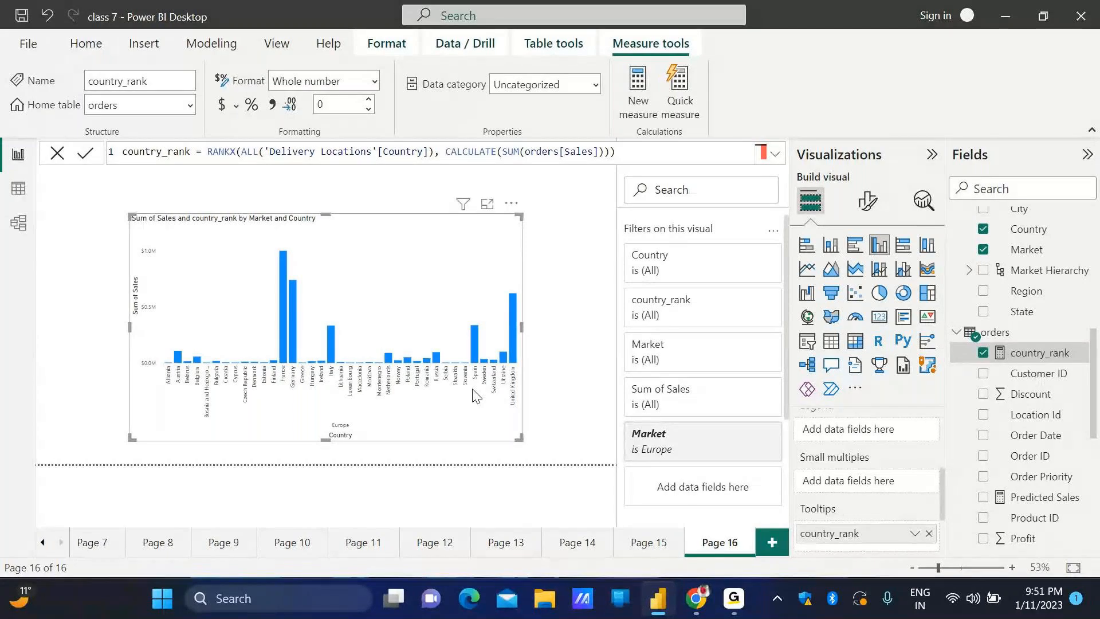
# Sort the Europe country column chart in the class 7 report by Sum of Sales in descending order
pyautogui.click(512, 204)
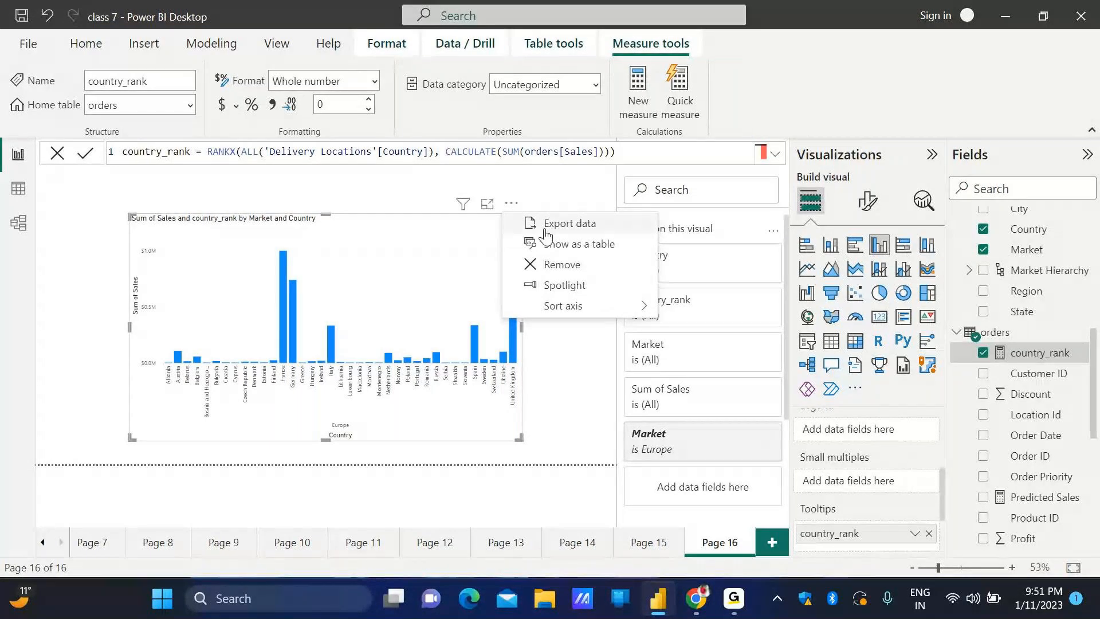
pyautogui.moveTo(550, 309)
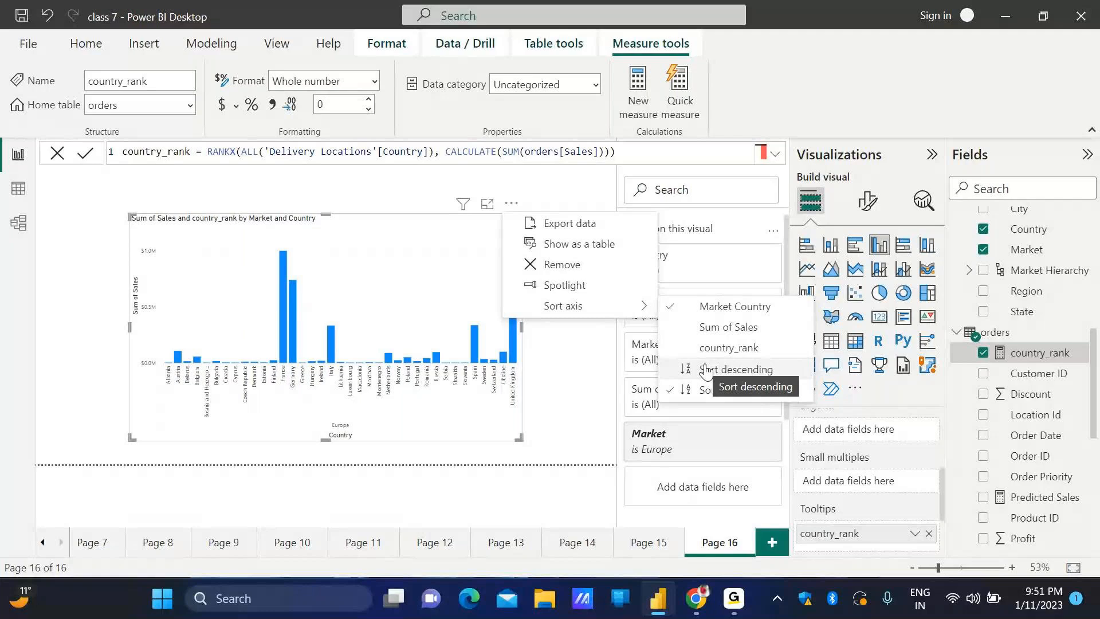
pyautogui.click(783, 371)
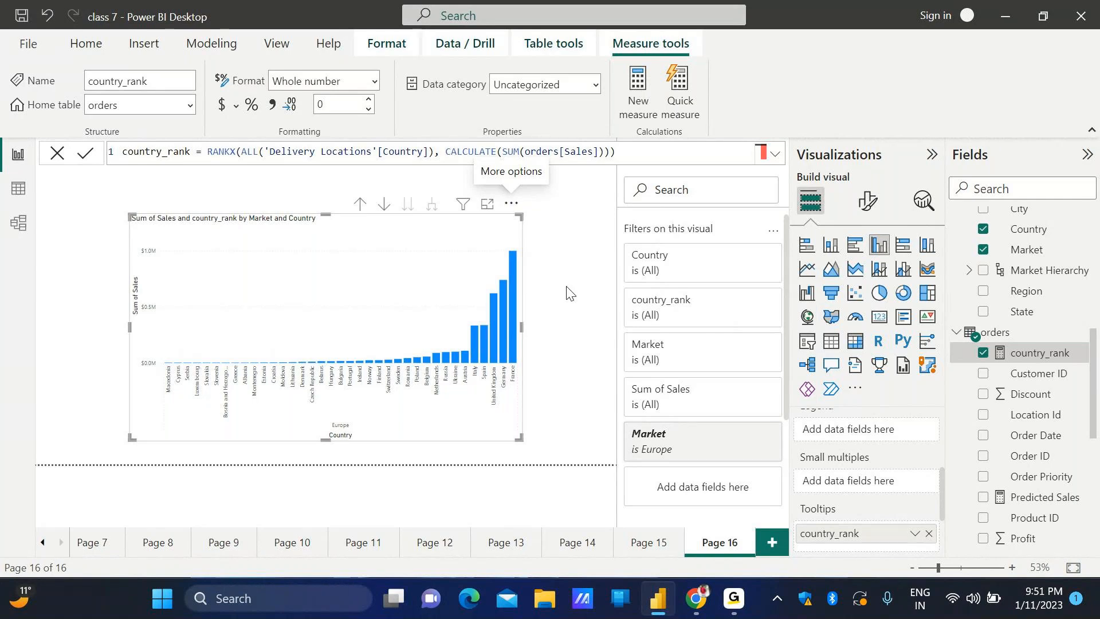
pyautogui.click(512, 206)
pyautogui.moveTo(625, 306)
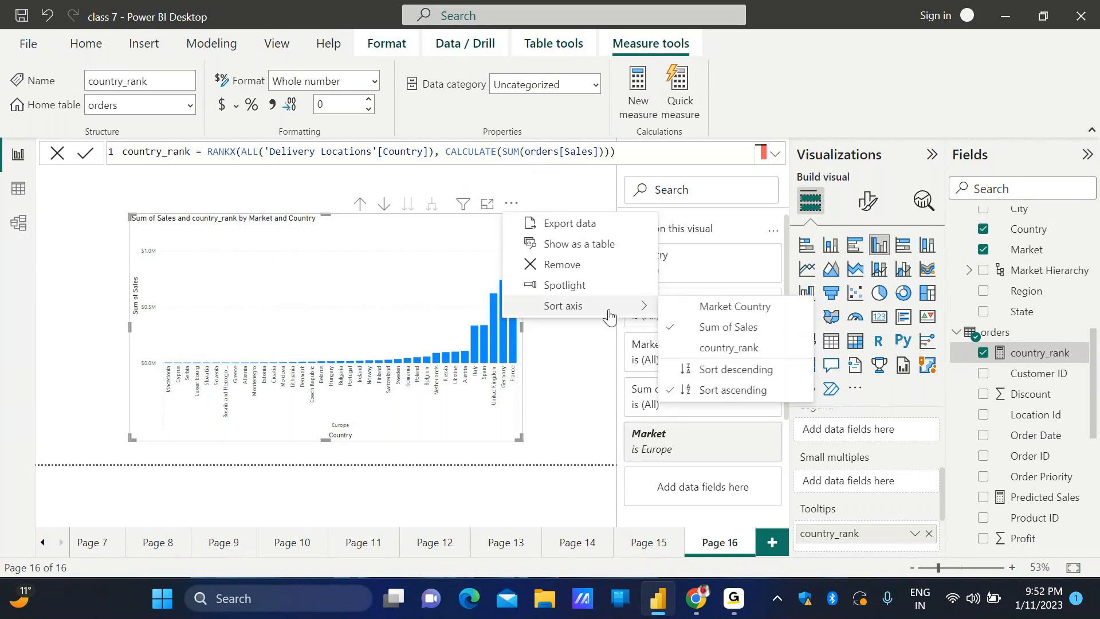
pyautogui.click(722, 373)
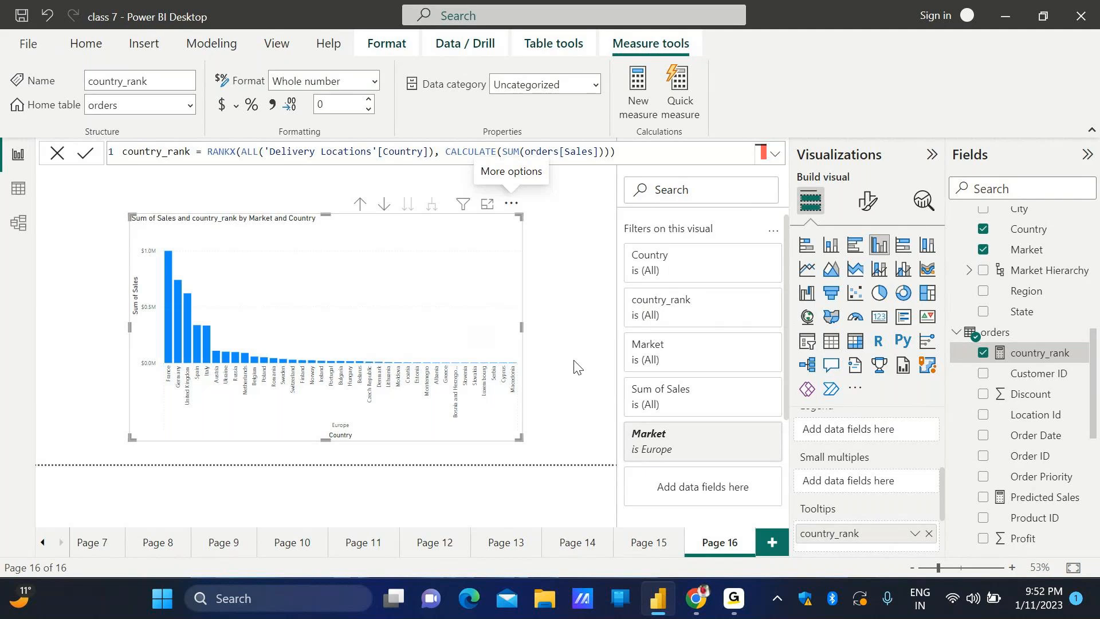
pyautogui.click(727, 604)
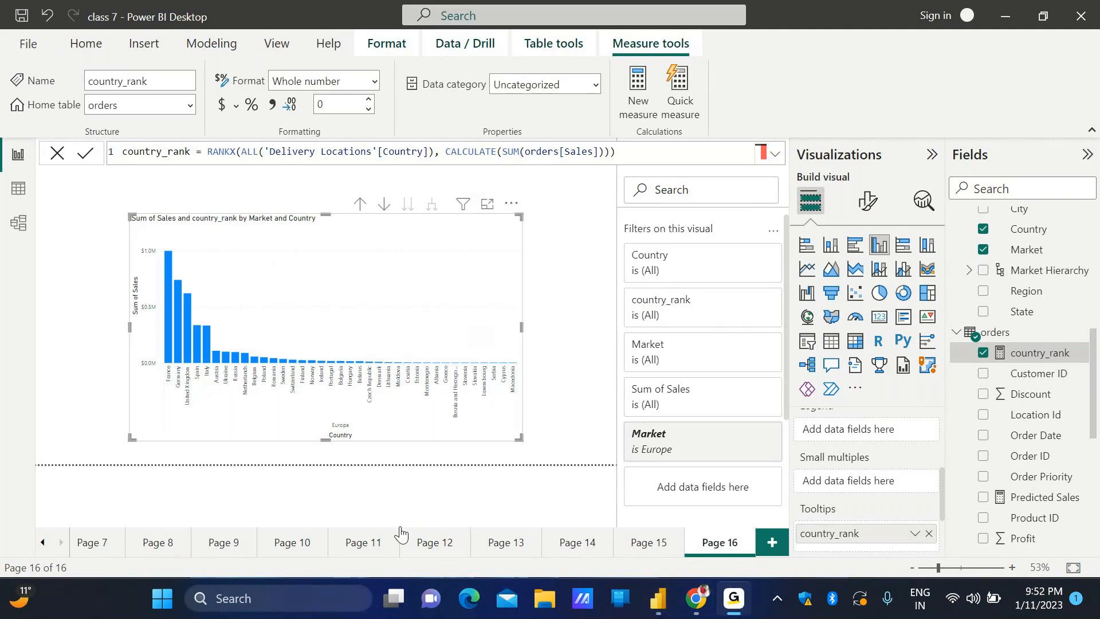